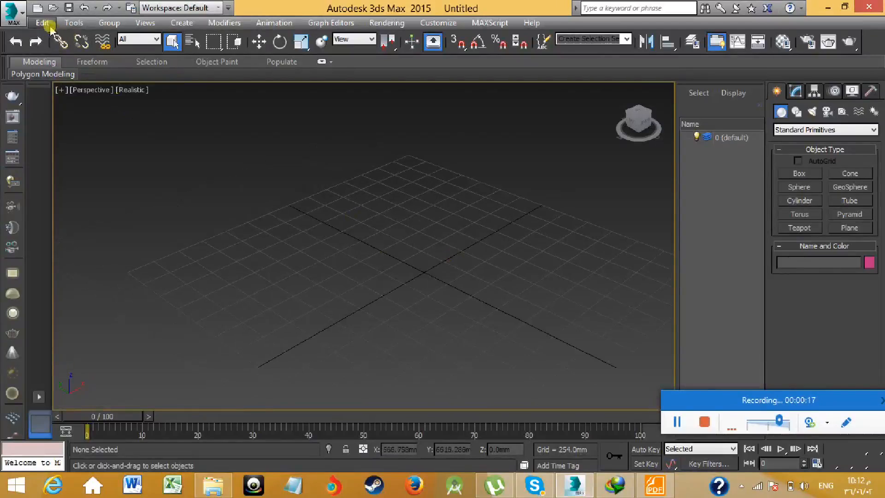
- Open the recent scene EMFarmHouse_By Bindyeye.max with gamma/LUT correction disabled and maximize the Perspective viewport
{"action": "left_click", "coordinate": [15, 14]}
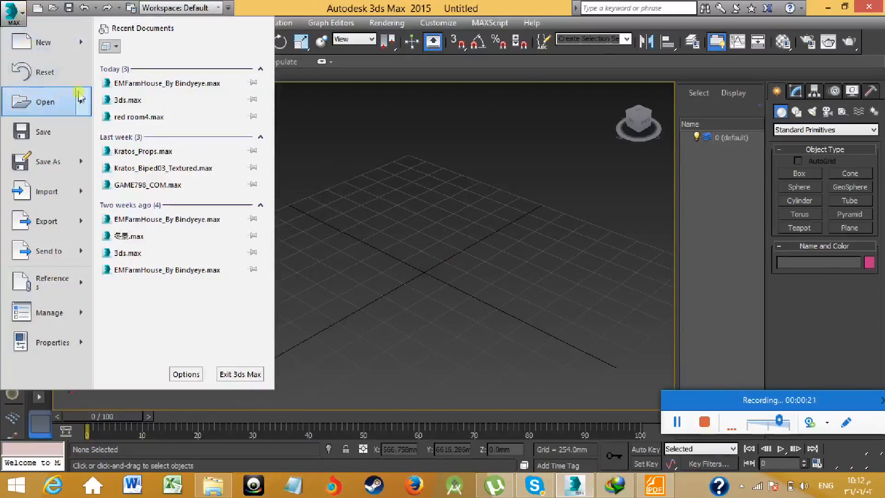
{"action": "left_click", "coordinate": [144, 85]}
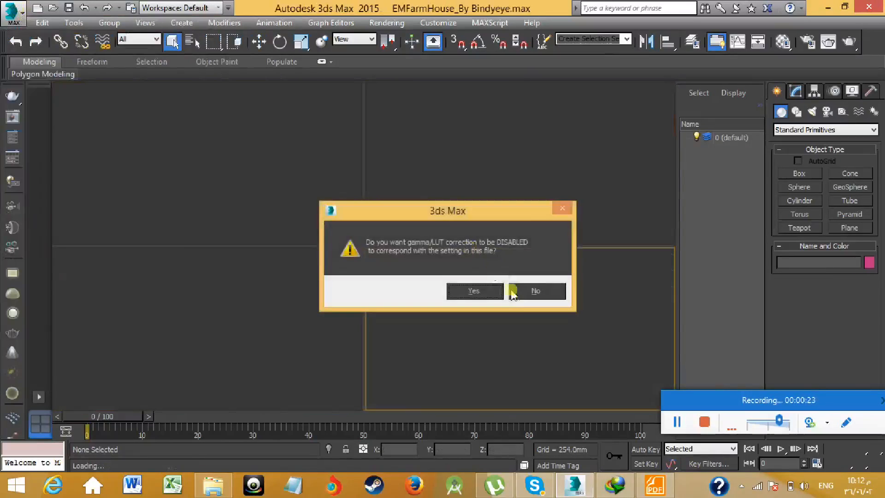
{"action": "left_click", "coordinate": [486, 291]}
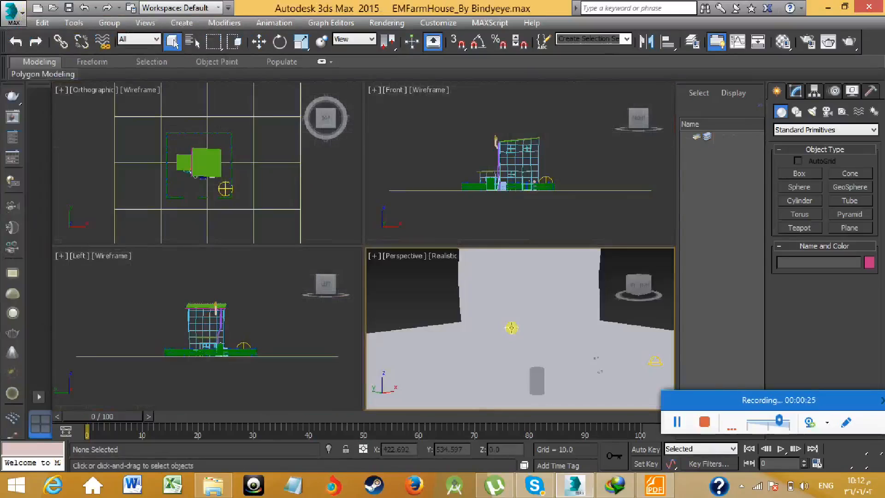
{"action": "key", "text": "alt+w"}
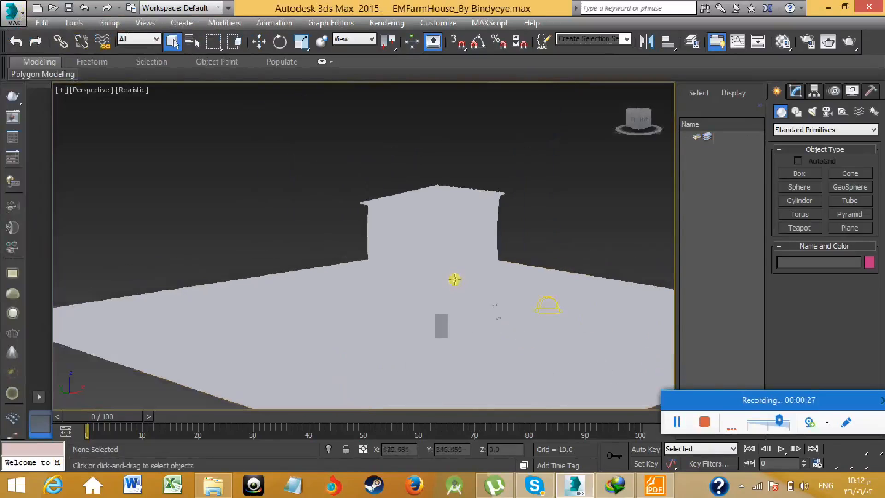
{"action": "middle_click_drag", "start_coordinate": [457, 278], "coordinate": [466, 296]}
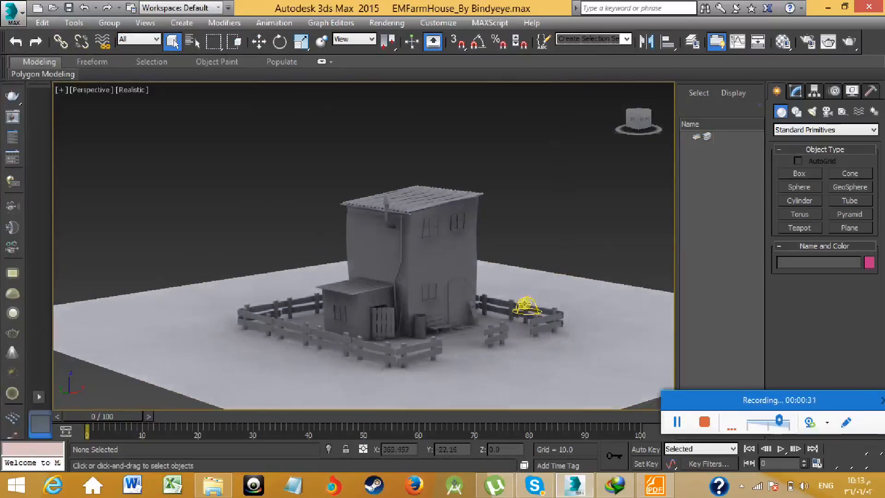
- Delete the skylight beside the farmhouse fence
{"action": "left_click", "coordinate": [521, 301]}
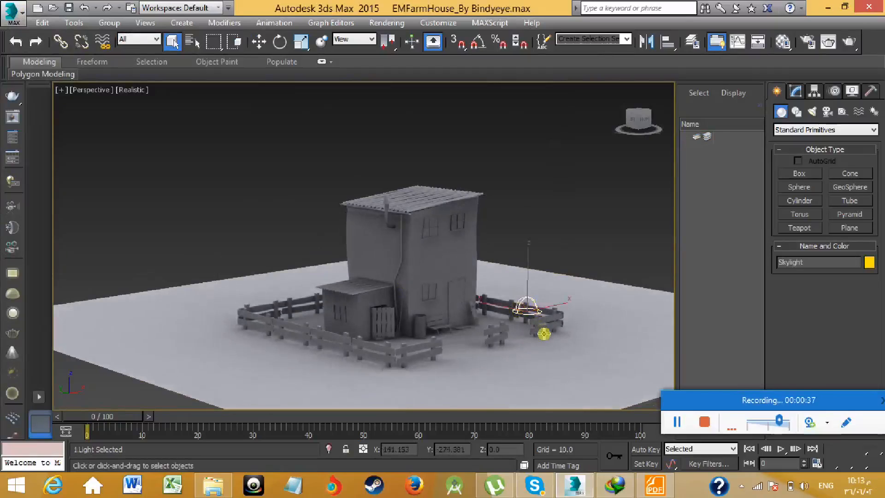
{"action": "left_click", "coordinate": [796, 91]}
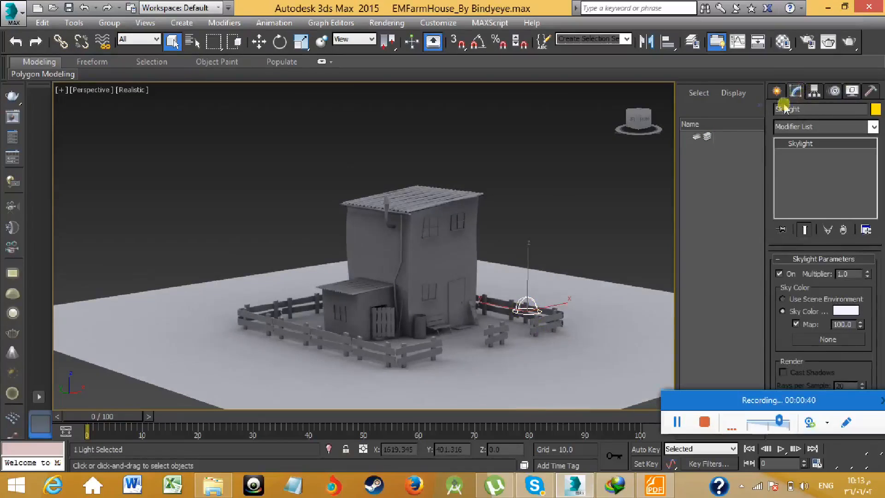
{"action": "middle_click_drag", "start_coordinate": [560, 250], "coordinate": [558, 242]}
{"action": "left_click", "coordinate": [558, 242]}
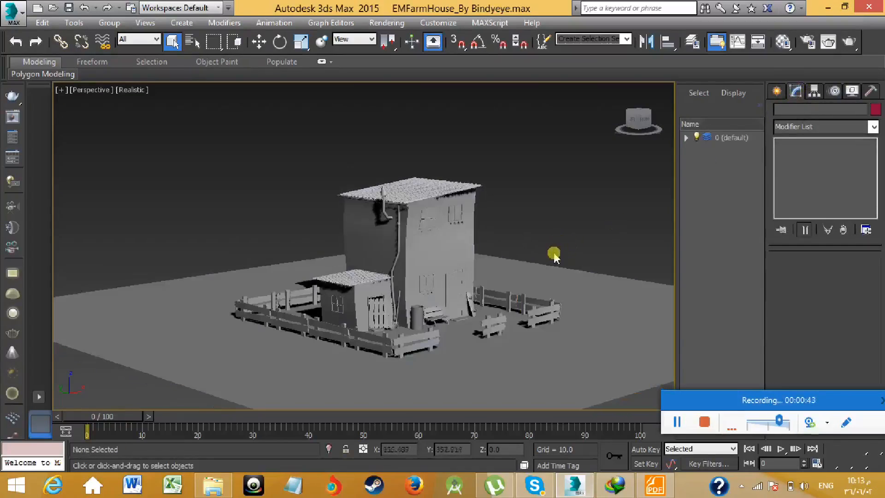
{"action": "scroll", "coordinate": [442, 237], "scroll_direction": "up", "scroll_amount": 4}
{"action": "scroll", "coordinate": [458, 237], "scroll_direction": "down", "scroll_amount": 4}
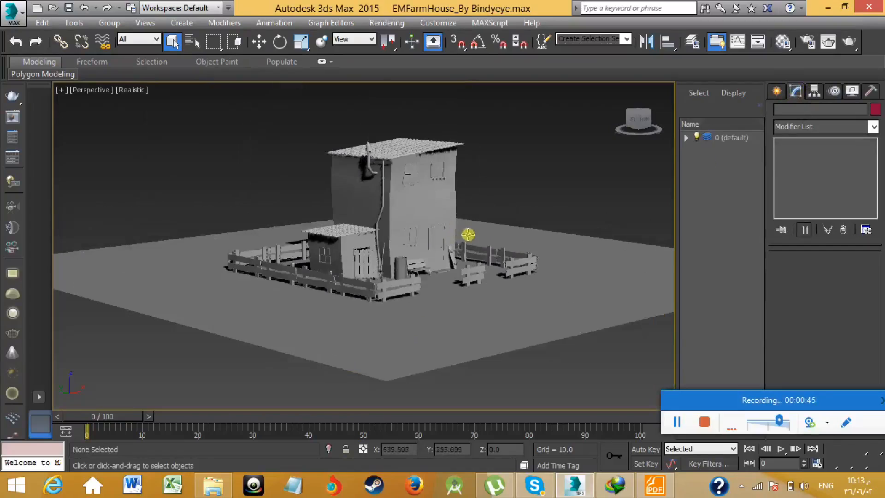
{"action": "middle_click_drag", "start_coordinate": [467, 235], "coordinate": [459, 235]}
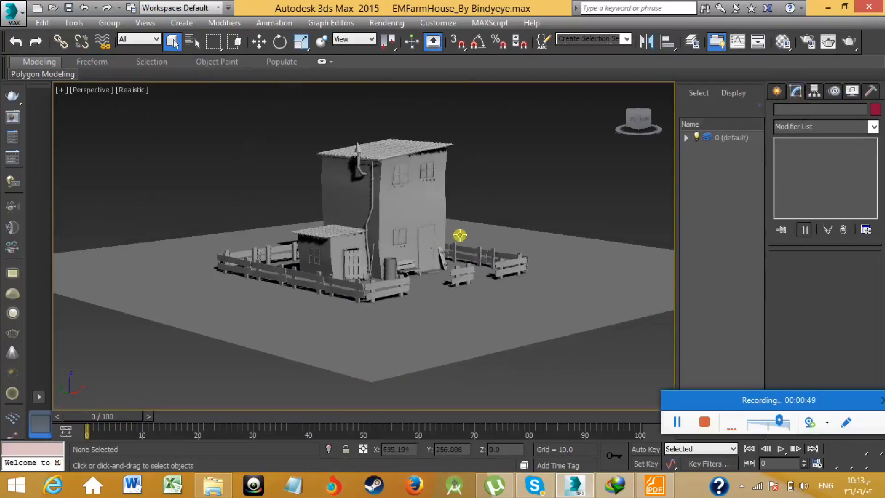
- Assign V-Ray Adv 3.00.07 as the production renderer
{"action": "key", "text": "m"}
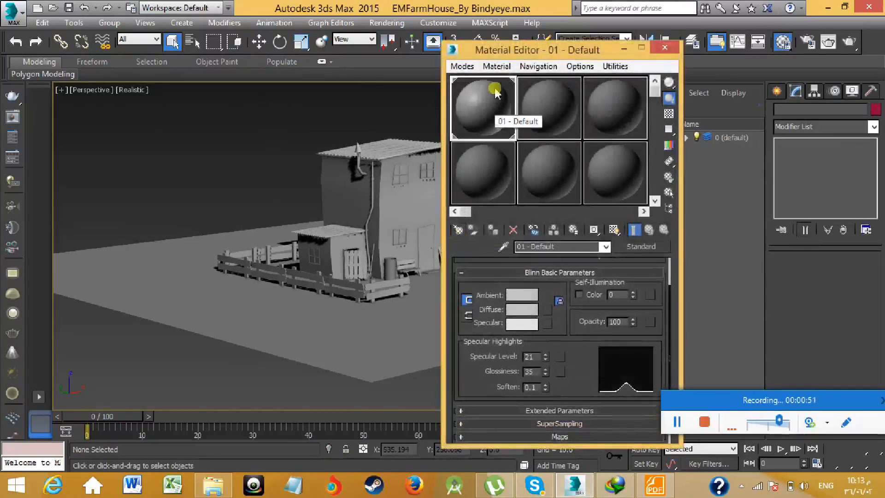
{"action": "left_click", "coordinate": [665, 47]}
{"action": "left_click", "coordinate": [807, 41]}
{"action": "scroll", "coordinate": [450, 276], "scroll_direction": "down", "scroll_amount": 5}
{"action": "scroll", "coordinate": [424, 264], "scroll_direction": "down", "scroll_amount": 3}
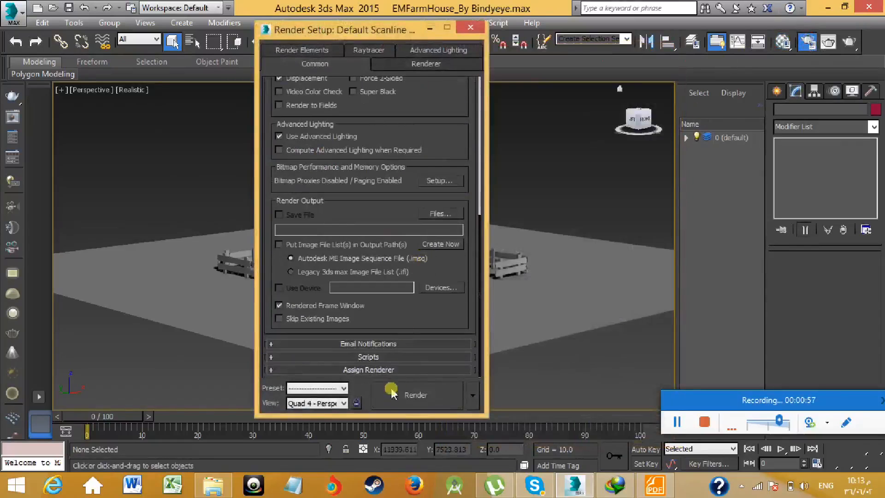
{"action": "left_click", "coordinate": [403, 369]}
{"action": "left_click", "coordinate": [443, 314]}
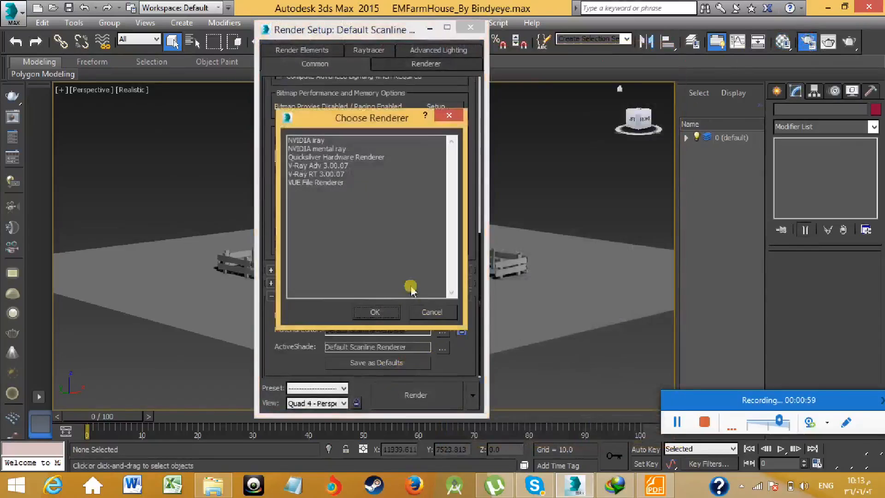
{"action": "left_click", "coordinate": [332, 166]}
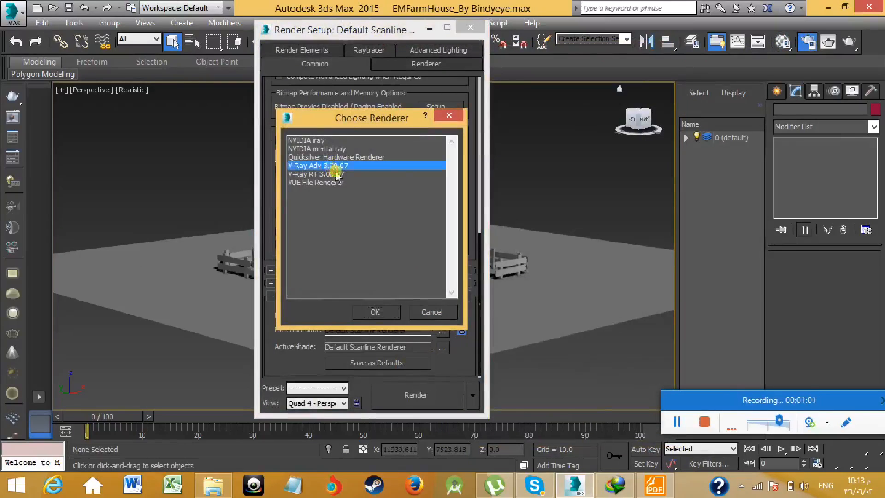
{"action": "left_click", "coordinate": [378, 313]}
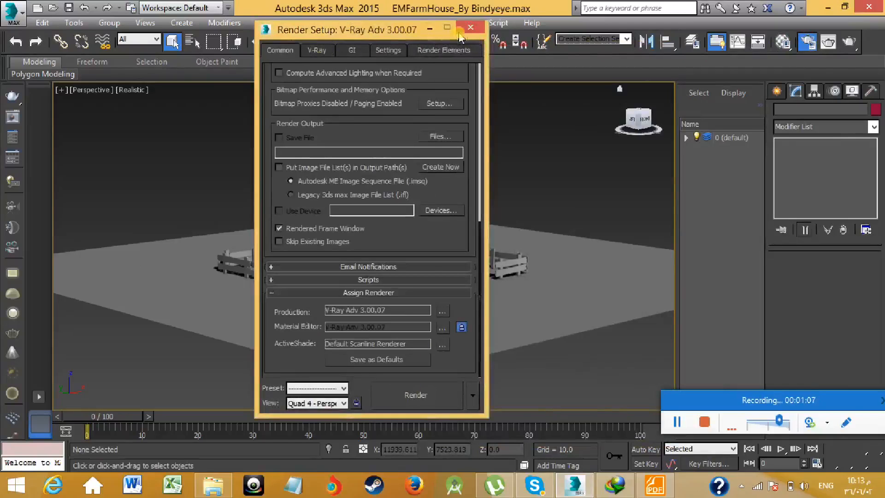
{"action": "left_click", "coordinate": [317, 49]}
{"action": "left_click", "coordinate": [470, 27]}
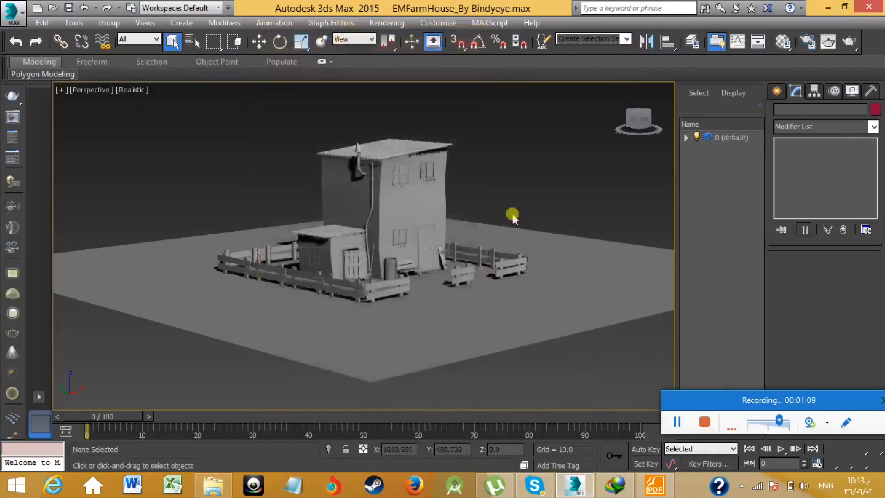
- Open the Material/Map Browser for the 01 - Default material's type and collapse the AS_vray_v1_ceramic.mat library
{"action": "scroll", "coordinate": [507, 231], "scroll_direction": "up", "scroll_amount": 5}
{"action": "scroll", "coordinate": [503, 248], "scroll_direction": "down", "scroll_amount": 6}
{"action": "scroll", "coordinate": [373, 256], "scroll_direction": "up", "scroll_amount": 3}
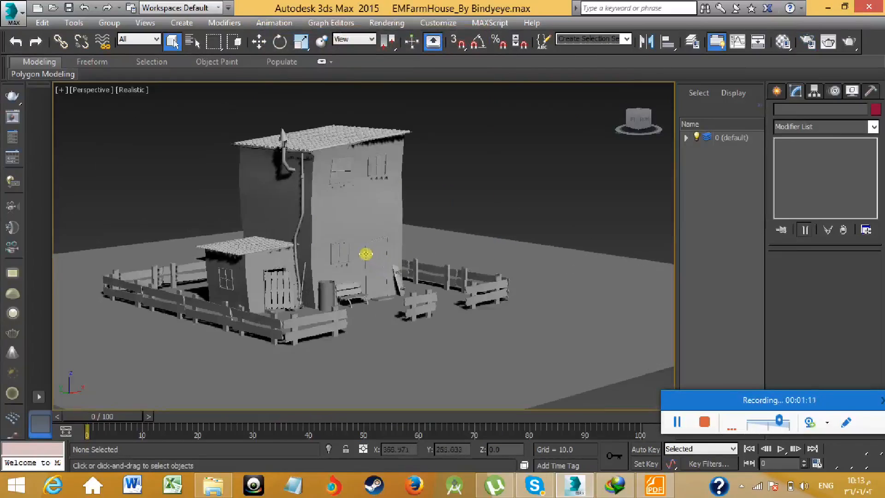
{"action": "scroll", "coordinate": [366, 254], "scroll_direction": "up", "scroll_amount": 2}
{"action": "left_click", "coordinate": [774, 91]}
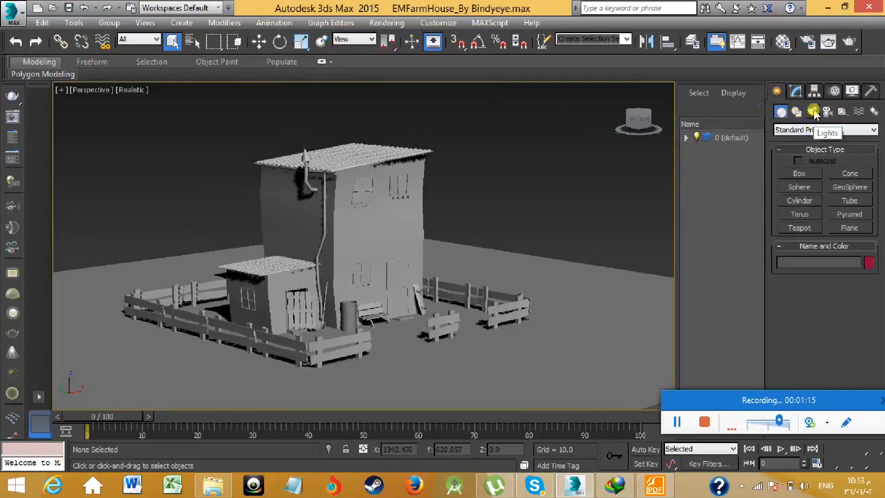
{"action": "middle_click_drag", "start_coordinate": [513, 182], "coordinate": [484, 178]}
{"action": "key", "text": "m"}
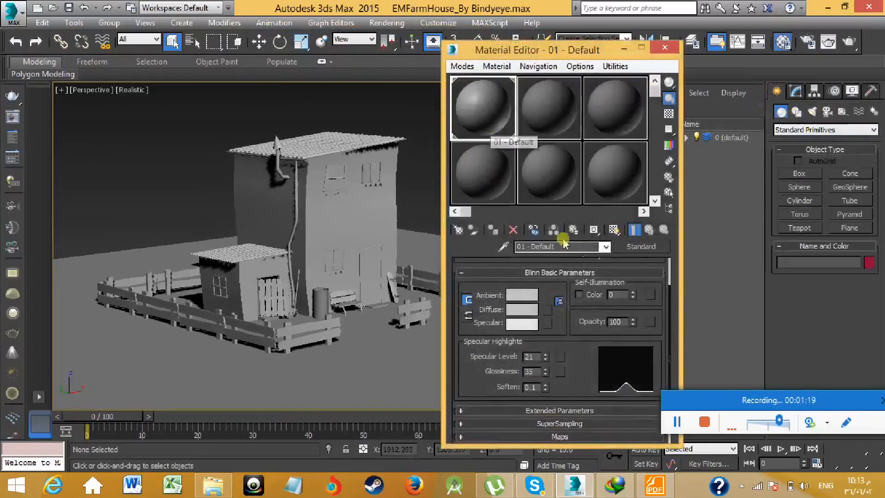
{"action": "left_click", "coordinate": [638, 246]}
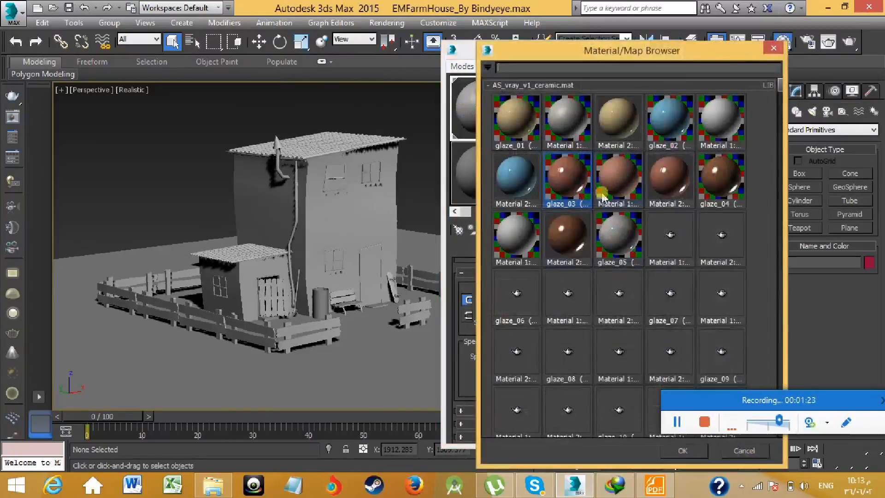
{"action": "left_click_drag", "start_coordinate": [626, 57], "coordinate": [489, 52]}
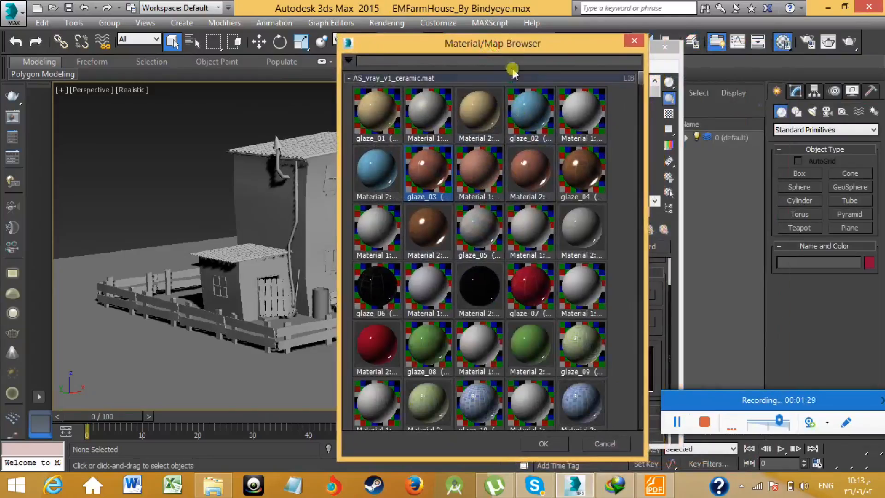
{"action": "left_click", "coordinate": [352, 78]}
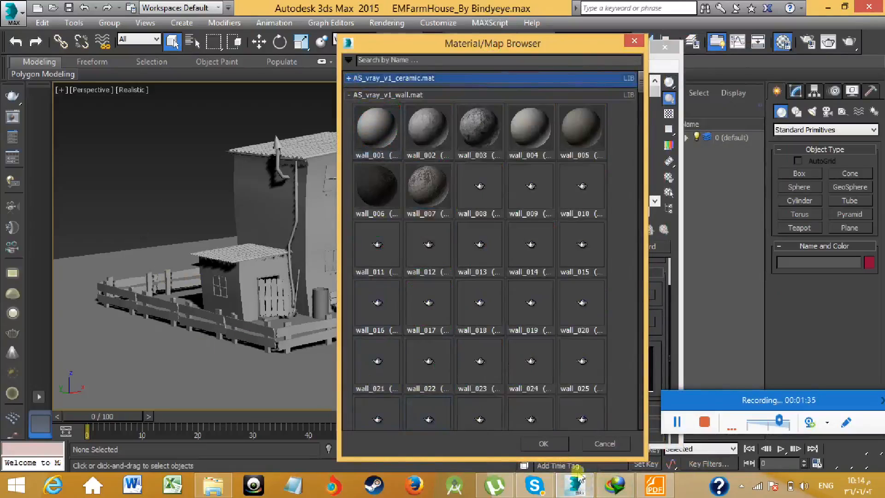
- Switch to Foxit Reader, search archshaders_vol_1.pdf for "grass" to examine its preview, and return to 3ds Max
{"action": "left_click", "coordinate": [653, 484]}
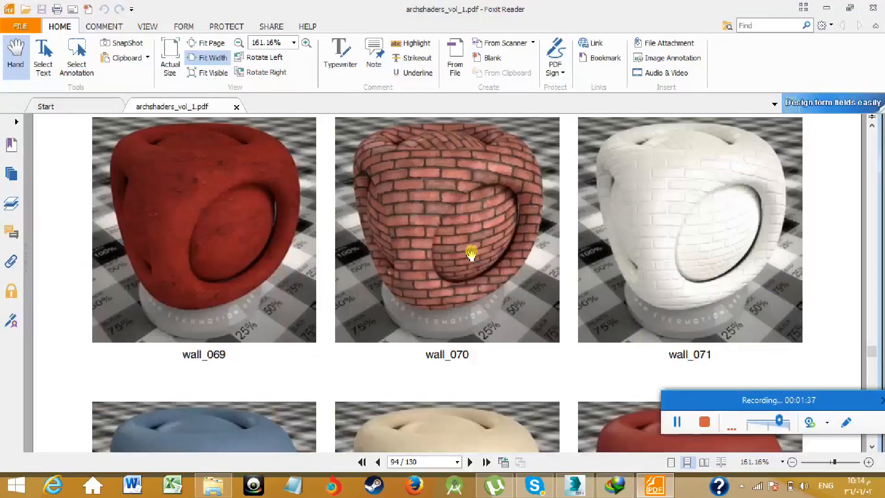
{"action": "left_click", "coordinate": [825, 8]}
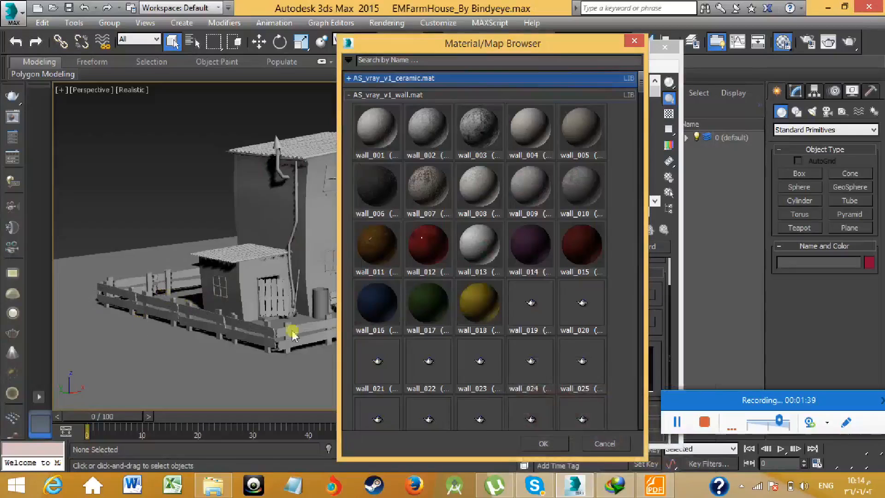
{"action": "left_click", "coordinate": [653, 485]}
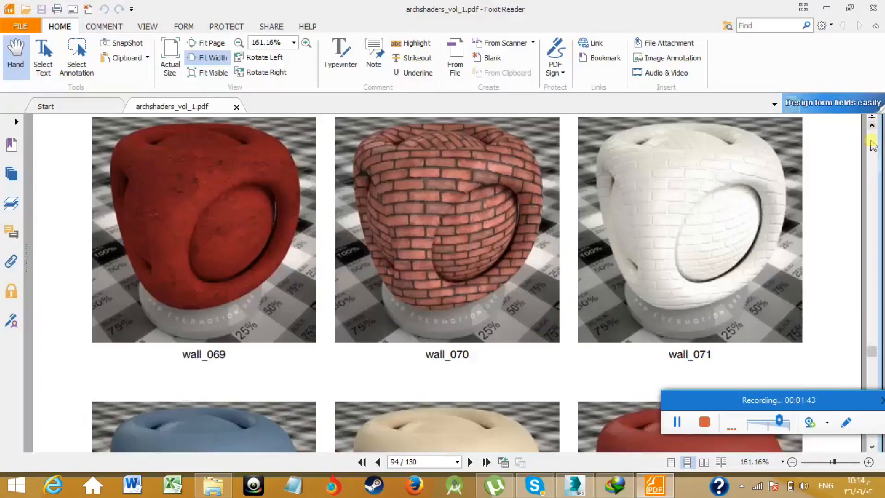
{"action": "mouse_move", "coordinate": [873, 353]}
{"action": "left_mouse_down"}
{"action": "mouse_move", "coordinate": [872, 364]}
{"action": "mouse_move", "coordinate": [872, 343]}
{"action": "left_mouse_up"}
{"action": "left_click", "coordinate": [778, 24]}
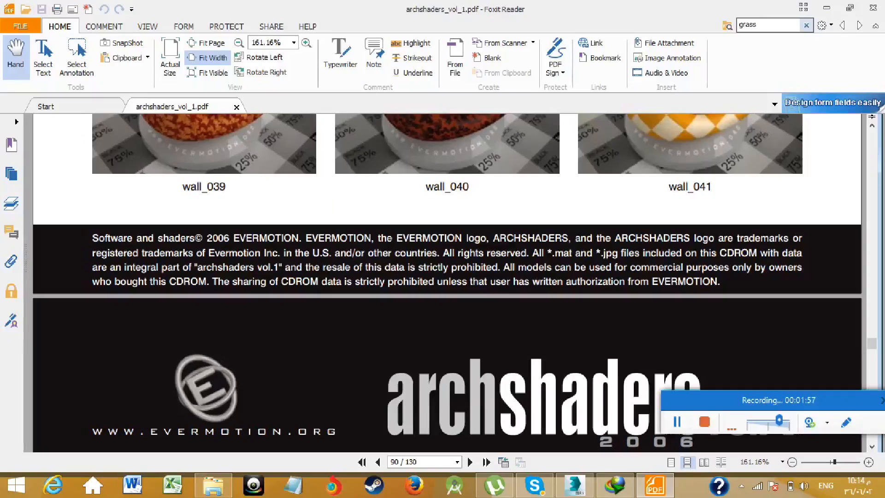
{"action": "key", "text": "Return"}
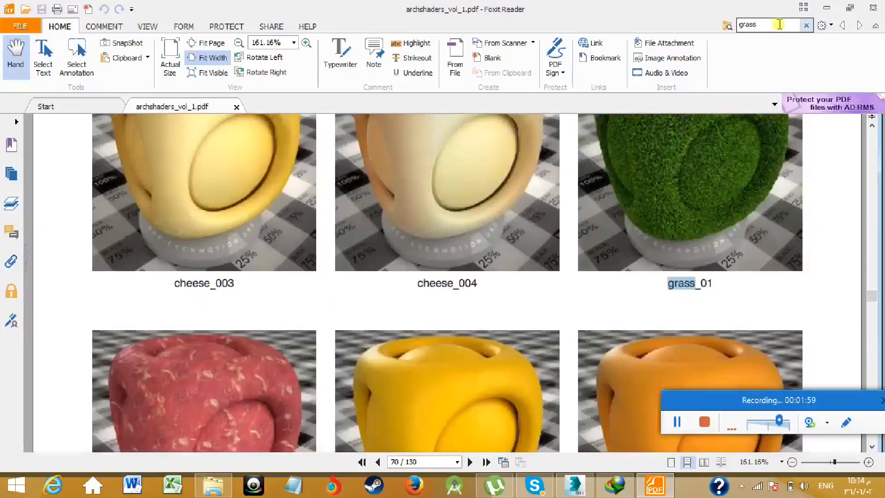
{"action": "scroll", "coordinate": [721, 164], "scroll_direction": "up", "scroll_amount": 2}
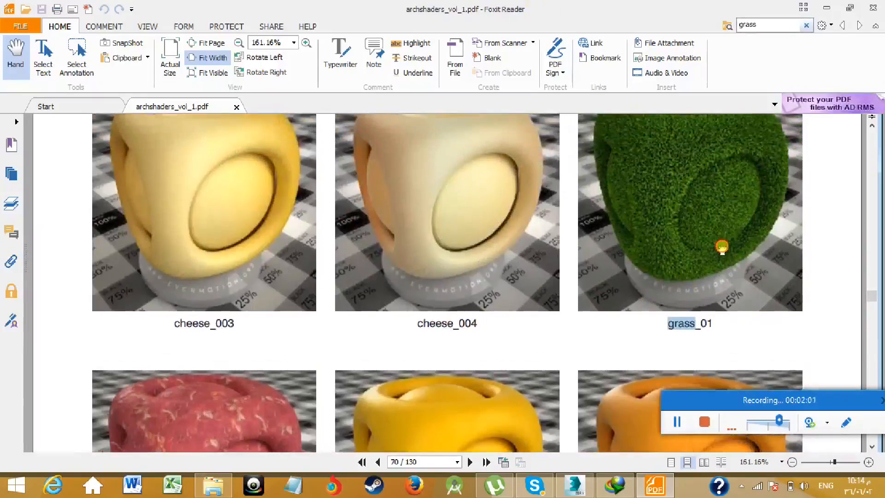
{"action": "left_click", "coordinate": [826, 8]}
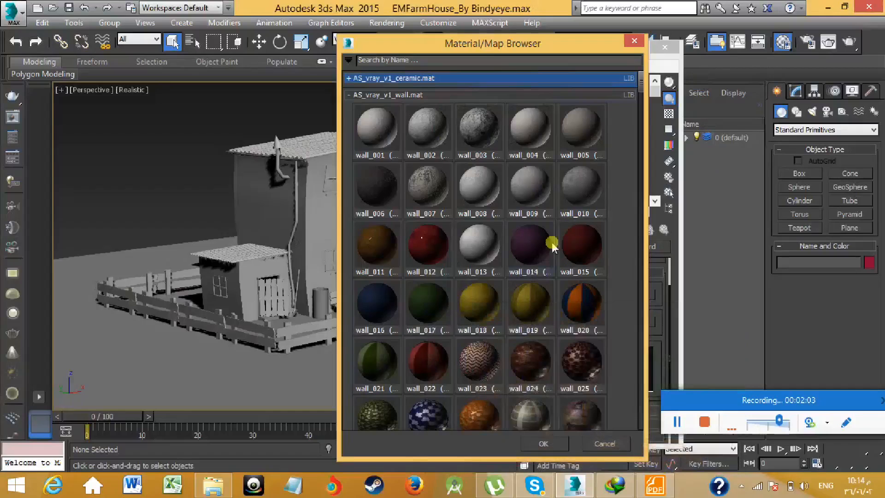
- Collapse the AS_vray_v1_wall.mat library and browse for a material library in C:\Program Files\Autodesk\3ds Max 2015\matlibs\Archshaders
{"action": "left_click", "coordinate": [349, 94]}
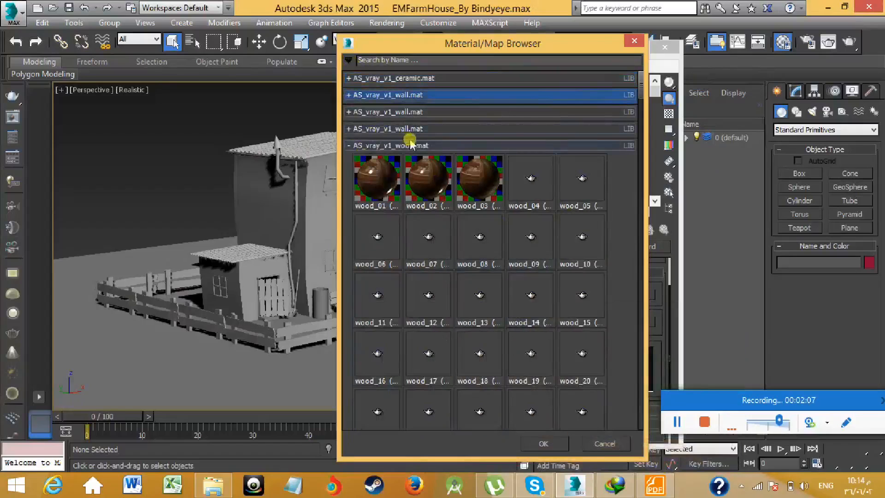
{"action": "left_click", "coordinate": [348, 60]}
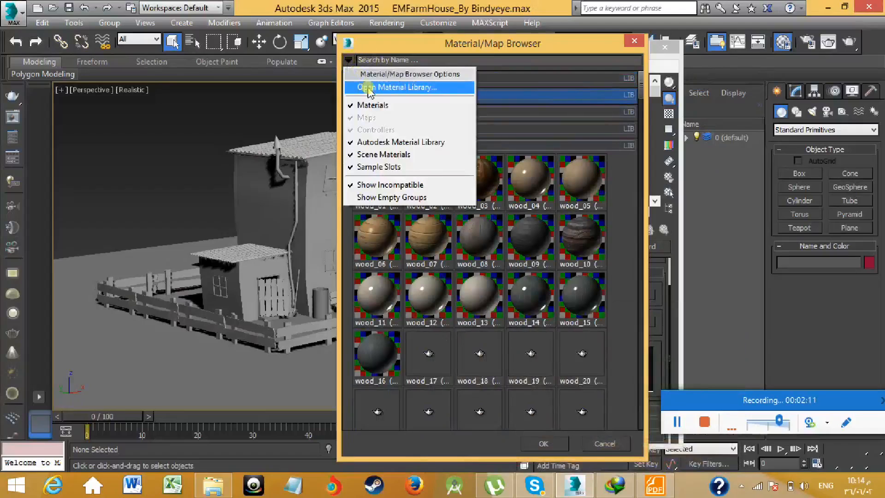
{"action": "left_click", "coordinate": [395, 92]}
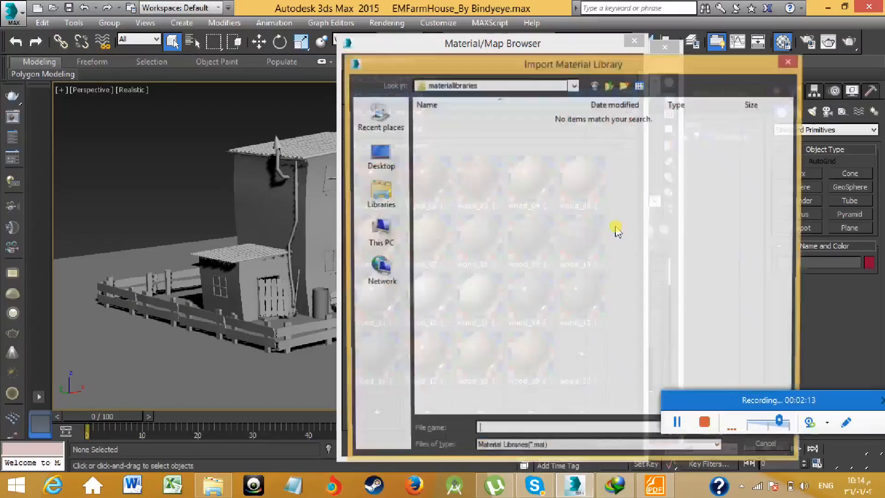
{"action": "left_click", "coordinate": [435, 85]}
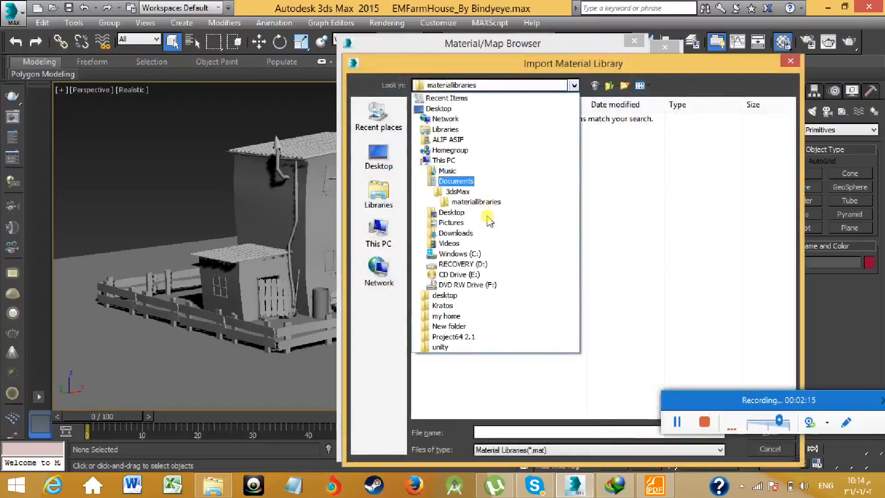
{"action": "left_click", "coordinate": [456, 253]}
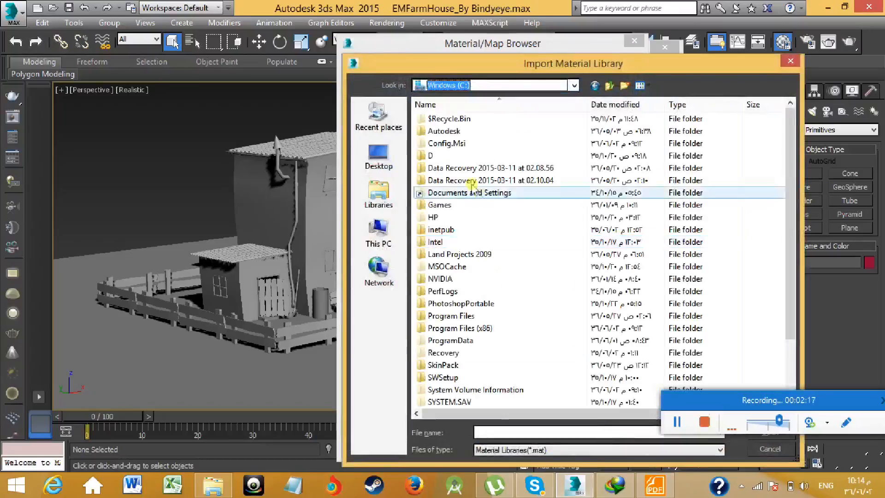
{"action": "left_click", "coordinate": [483, 318]}
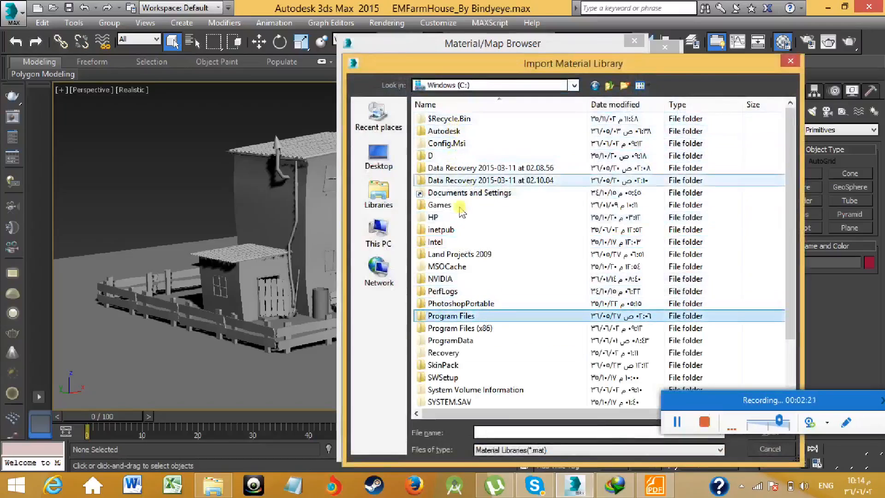
{"action": "double_click", "coordinate": [466, 316]}
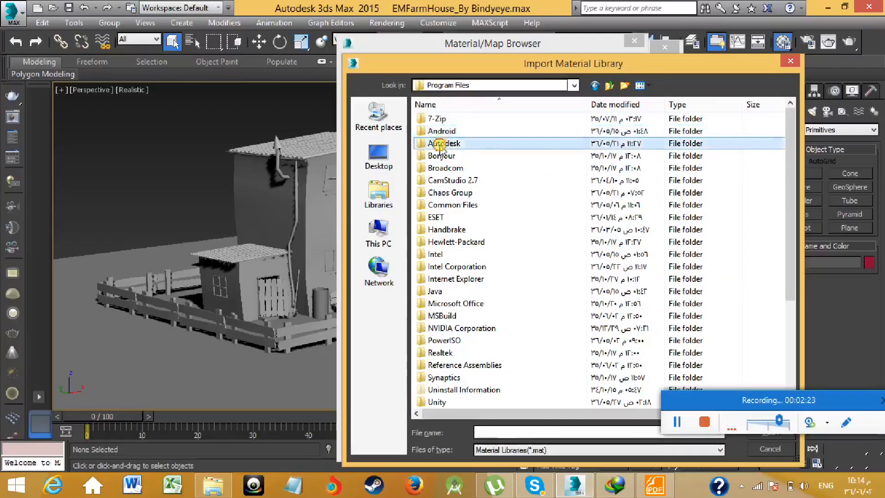
{"action": "double_click", "coordinate": [442, 144]}
{"action": "double_click", "coordinate": [438, 119]}
{"action": "left_click", "coordinate": [468, 256]}
{"action": "key", "text": "m"}
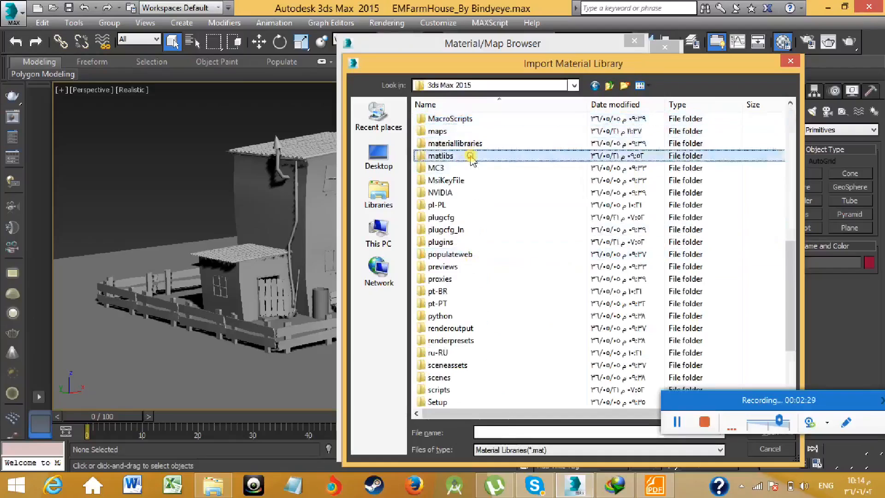
{"action": "double_click", "coordinate": [470, 156]}
{"action": "double_click", "coordinate": [463, 120]}
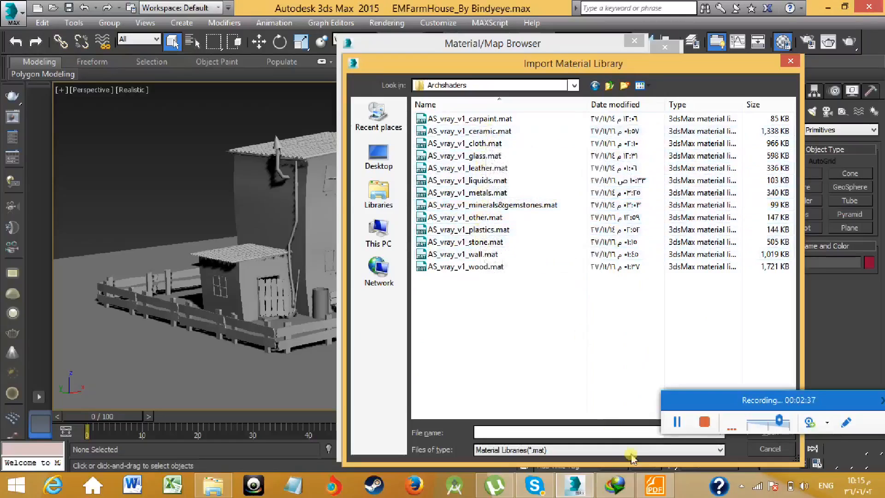
- Switch to Foxit Reader to look up which library section of archshaders_vol_1.pdf contains grass_01, and return to 3ds Max
{"action": "left_click", "coordinate": [654, 483]}
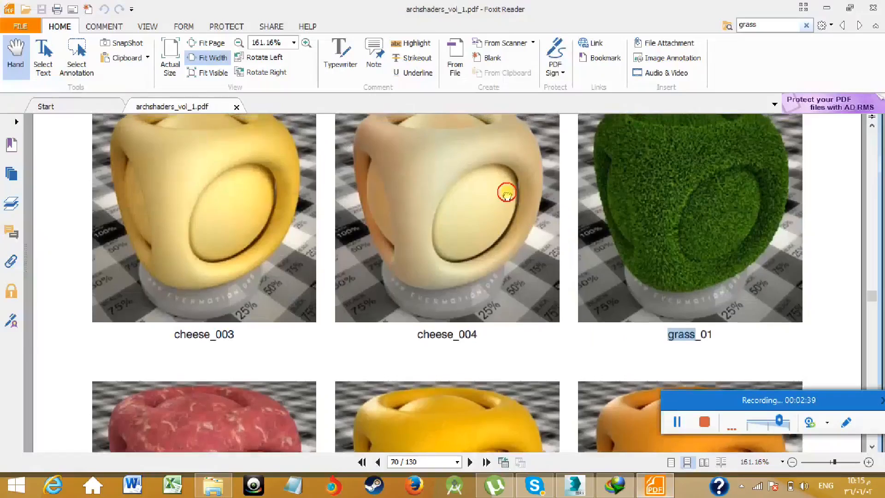
{"action": "scroll", "coordinate": [507, 191], "scroll_direction": "up", "scroll_amount": 5}
{"action": "scroll", "coordinate": [503, 274], "scroll_direction": "up", "scroll_amount": 1}
{"action": "scroll", "coordinate": [503, 274], "scroll_direction": "down", "scroll_amount": 2}
{"action": "scroll", "coordinate": [504, 270], "scroll_direction": "up", "scroll_amount": 7}
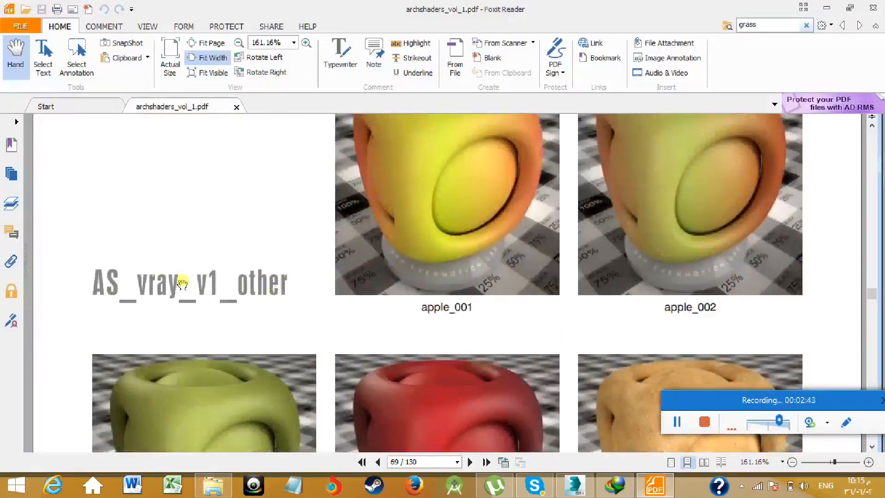
{"action": "left_click", "coordinate": [827, 8]}
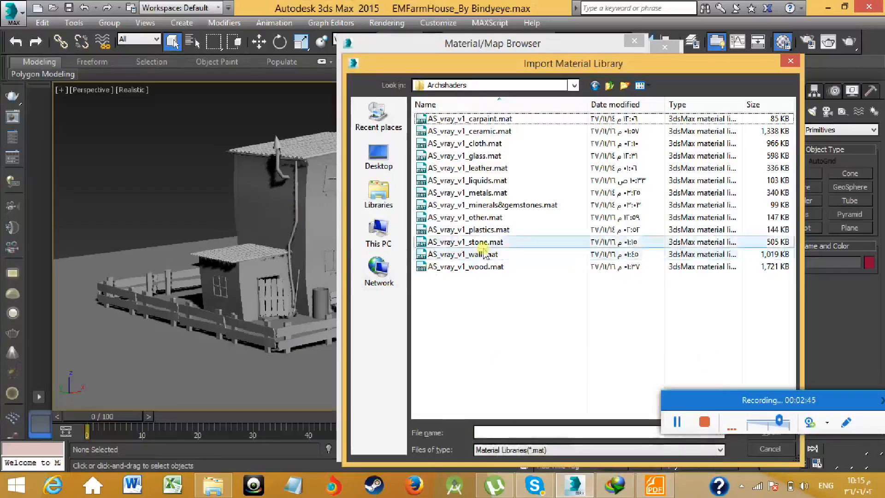
- Import the AS_vray_v1_other.mat library and, after rechecking the PDF in Foxit Reader, load its grass_01 material into the current sample slot
{"action": "double_click", "coordinate": [484, 217]}
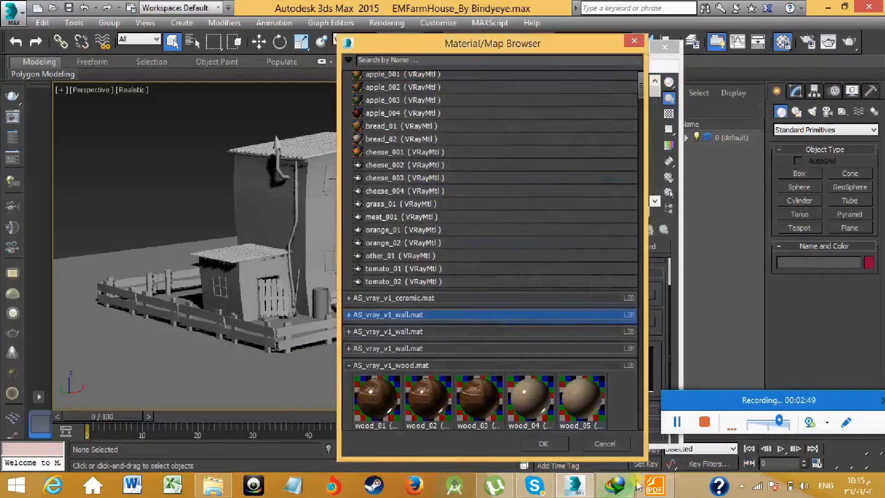
{"action": "left_click", "coordinate": [653, 485]}
{"action": "scroll", "coordinate": [572, 271], "scroll_direction": "down", "scroll_amount": 15}
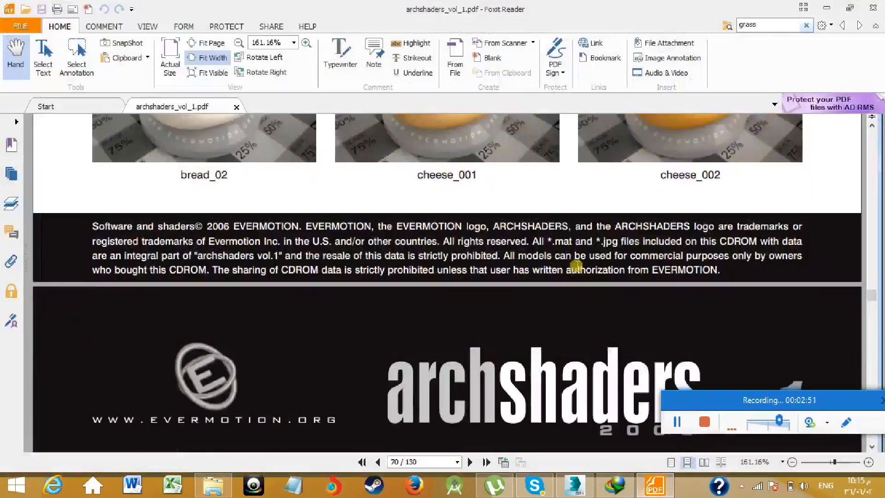
{"action": "scroll", "coordinate": [576, 267], "scroll_direction": "down", "scroll_amount": 3}
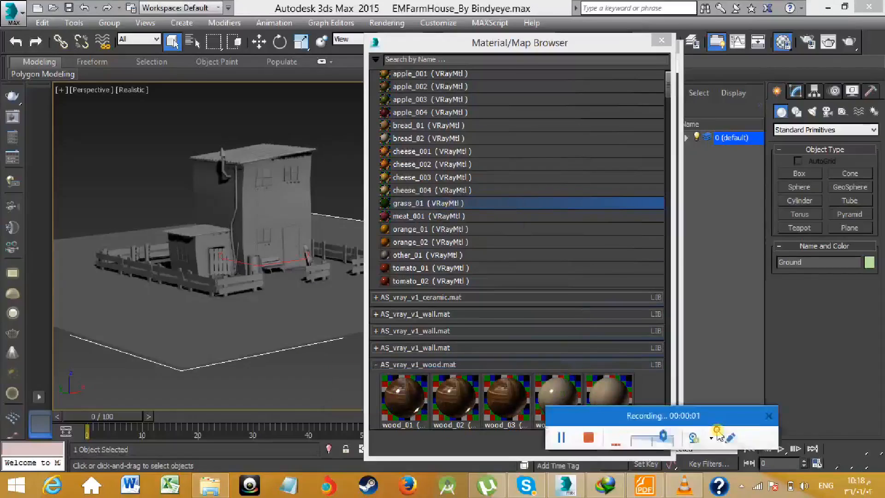
{"action": "left_click", "coordinate": [428, 206]}
{"action": "left_click_drag", "start_coordinate": [525, 50], "coordinate": [435, 52]}
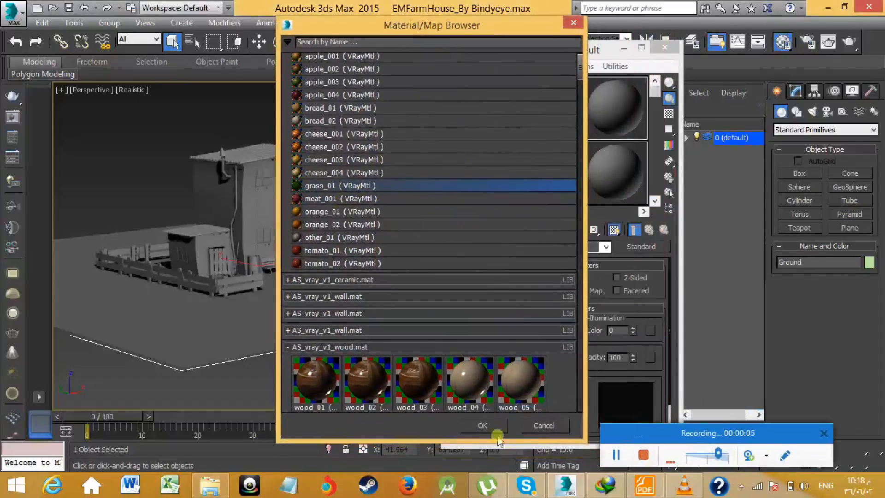
{"action": "left_click", "coordinate": [479, 443]}
- Assign the plain 02 - Default material to the selected Ground object
{"action": "middle_click_drag", "start_coordinate": [282, 265], "coordinate": [294, 288]}
{"action": "middle_click_drag", "start_coordinate": [270, 371], "coordinate": [318, 335]}
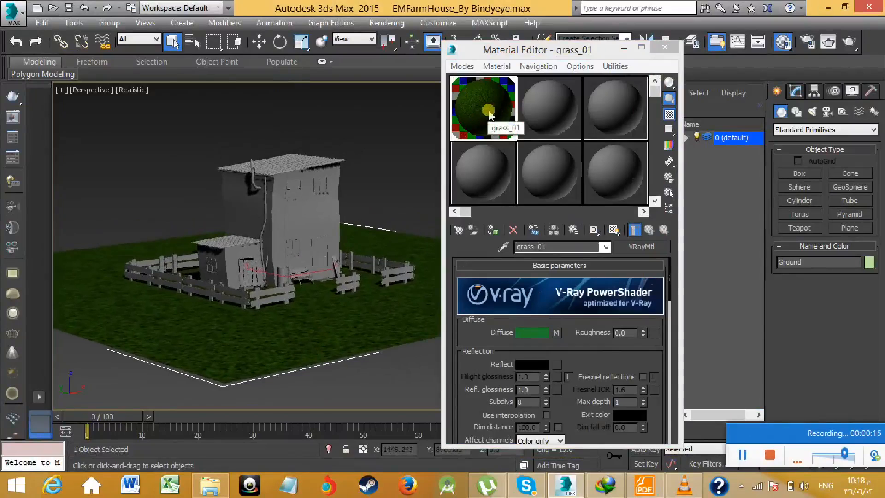
{"action": "middle_click_drag", "start_coordinate": [343, 312], "coordinate": [320, 318]}
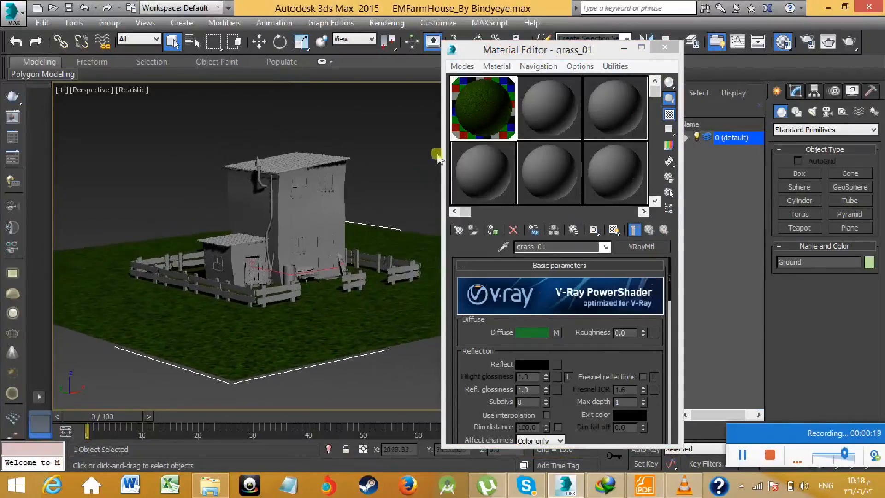
{"action": "middle_click_drag", "start_coordinate": [400, 272], "coordinate": [349, 281]}
{"action": "left_click", "coordinate": [551, 119]}
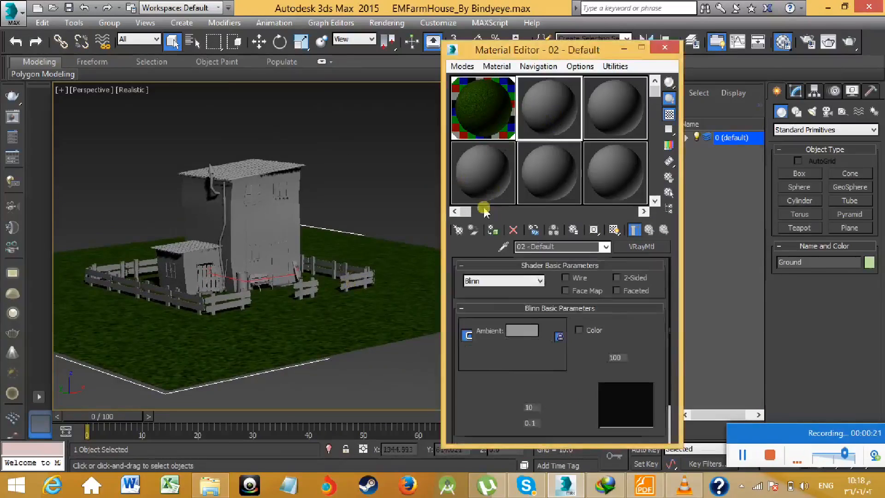
{"action": "left_click", "coordinate": [492, 229]}
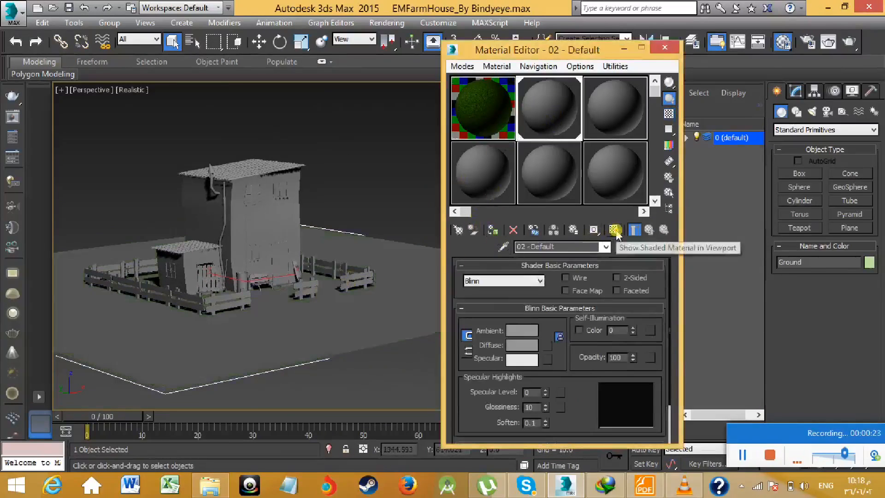
{"action": "middle_click", "coordinate": [341, 286]}
{"action": "middle_click_drag", "start_coordinate": [341, 286], "coordinate": [328, 283]}
{"action": "left_click", "coordinate": [375, 389]}
{"action": "left_click", "coordinate": [351, 323]}
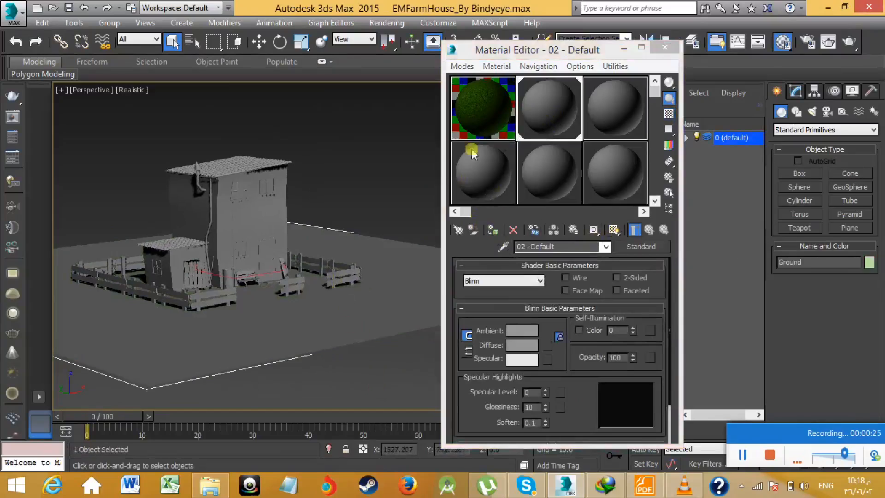
- Assign the grass_01 material to the Ground object and show it shaded in the viewport
{"action": "left_click", "coordinate": [479, 117]}
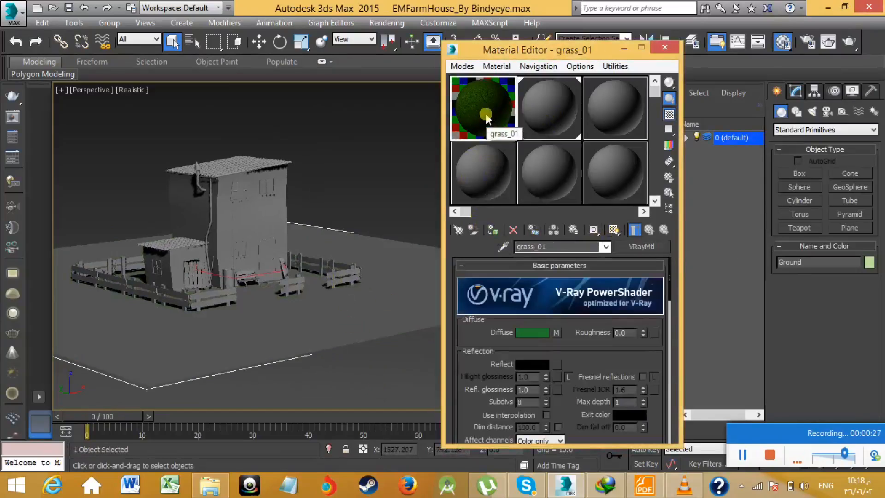
{"action": "left_click", "coordinate": [495, 229]}
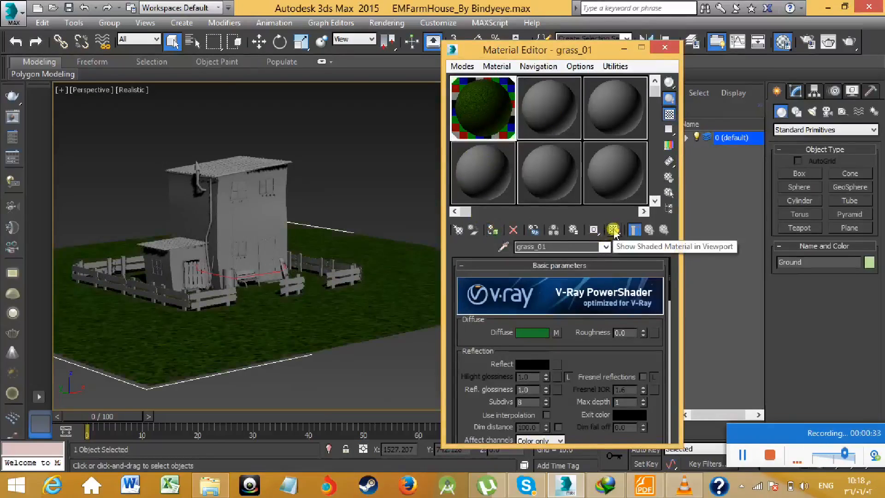
{"action": "middle_click_drag", "start_coordinate": [378, 279], "coordinate": [462, 284]}
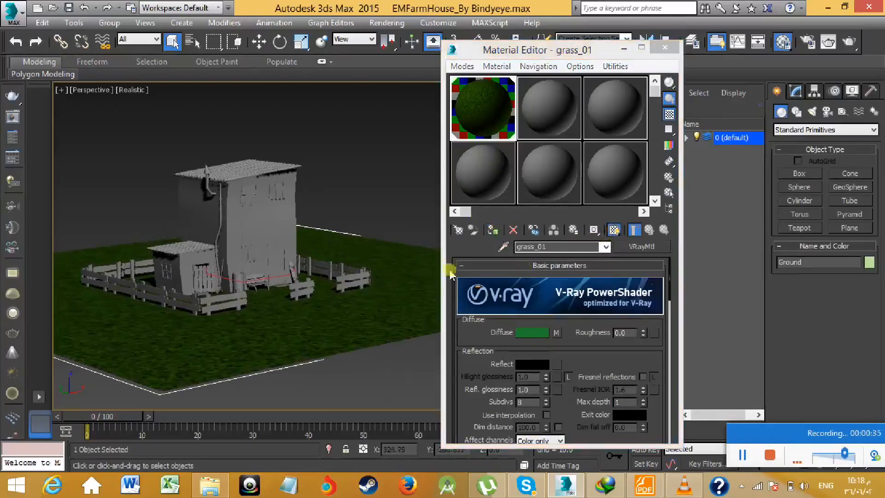
{"action": "scroll", "coordinate": [393, 281], "scroll_direction": "up", "scroll_amount": 8}
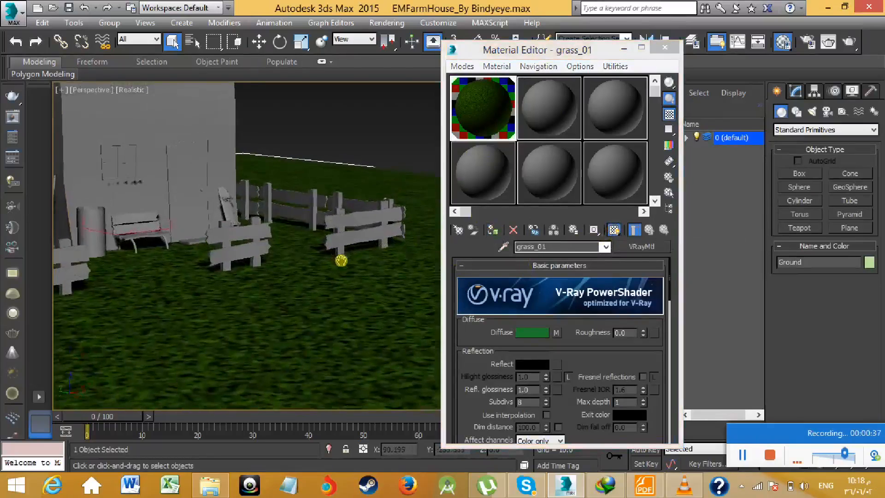
{"action": "middle_click_drag", "start_coordinate": [341, 260], "coordinate": [604, 342]}
{"action": "middle_click_drag", "start_coordinate": [339, 267], "coordinate": [375, 234]}
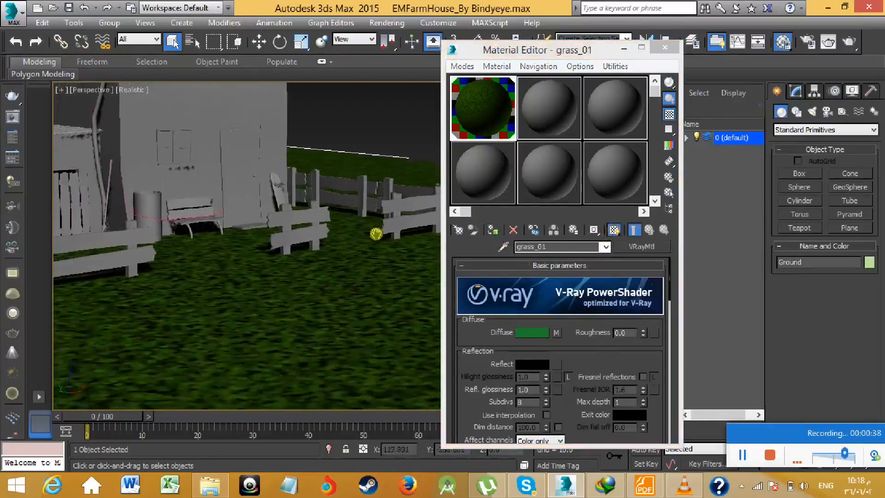
- Open an enlarged preview of the grass_01 sample and set the material's Displace amount to 54
{"action": "double_click", "coordinate": [491, 133]}
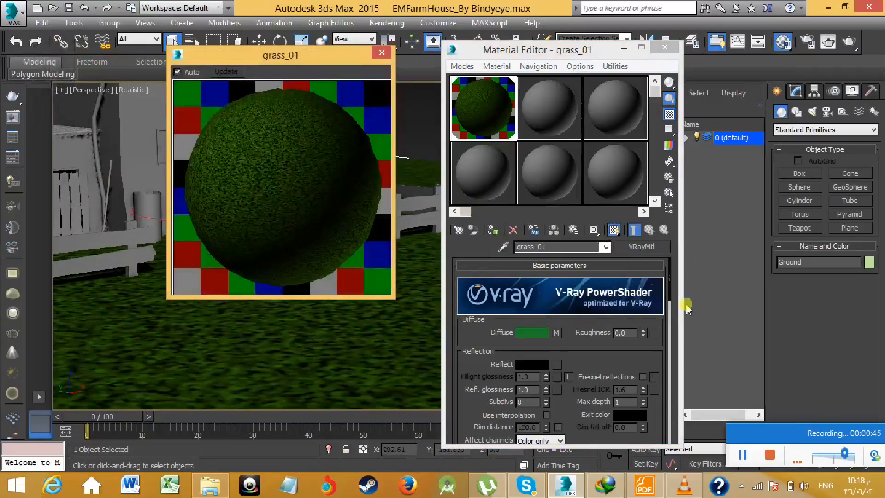
{"action": "mouse_move", "coordinate": [670, 286]}
{"action": "left_mouse_down"}
{"action": "mouse_move", "coordinate": [669, 410]}
{"action": "mouse_move", "coordinate": [666, 276]}
{"action": "left_mouse_up"}
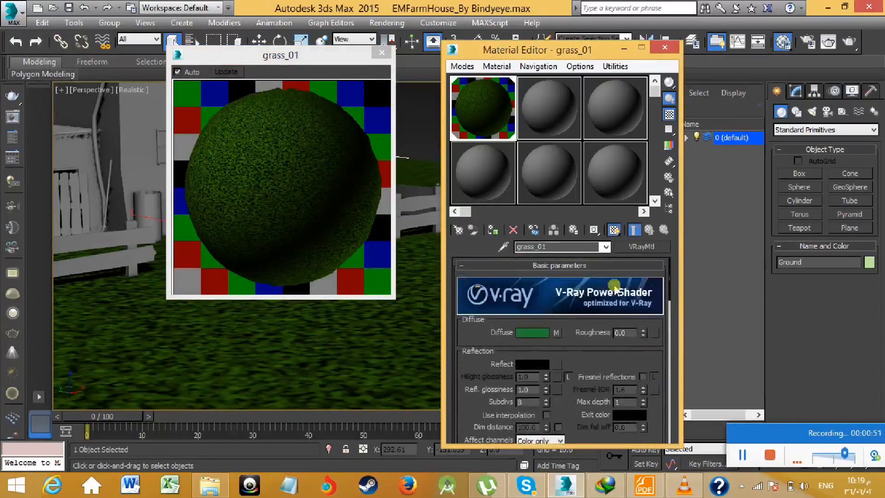
{"action": "left_click", "coordinate": [634, 230]}
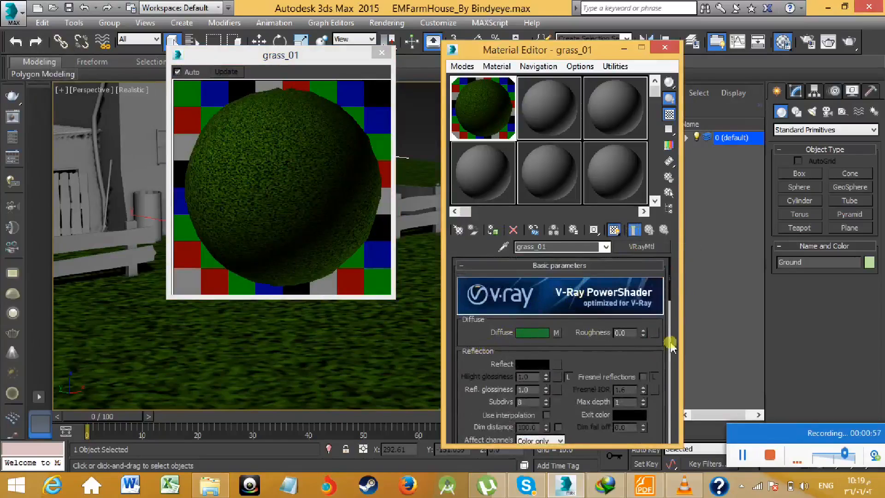
{"action": "left_click_drag", "start_coordinate": [667, 286], "coordinate": [668, 433]}
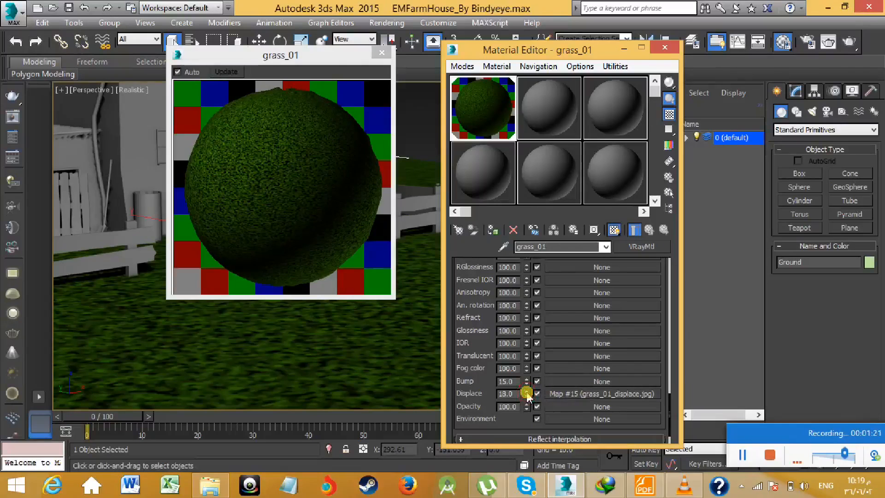
{"action": "mouse_move", "coordinate": [526, 395]}
{"action": "left_mouse_down"}
{"action": "mouse_move", "coordinate": [527, 378]}
{"action": "mouse_move", "coordinate": [527, 403]}
{"action": "left_mouse_up"}
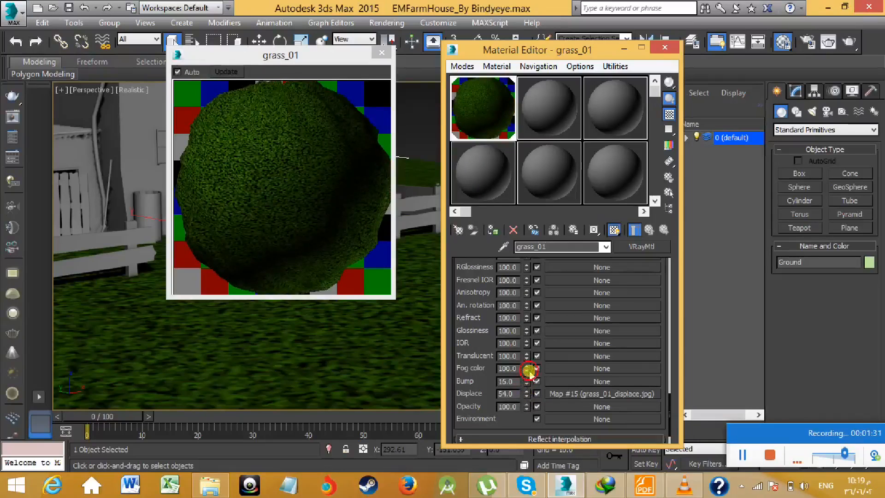
- Set the grass_01 Bump amount to 76 and copy the grass_01_displace.jpg map from Displace into the Bump slot using the Copy method
{"action": "left_click_drag", "start_coordinate": [527, 381], "coordinate": [571, 382]}
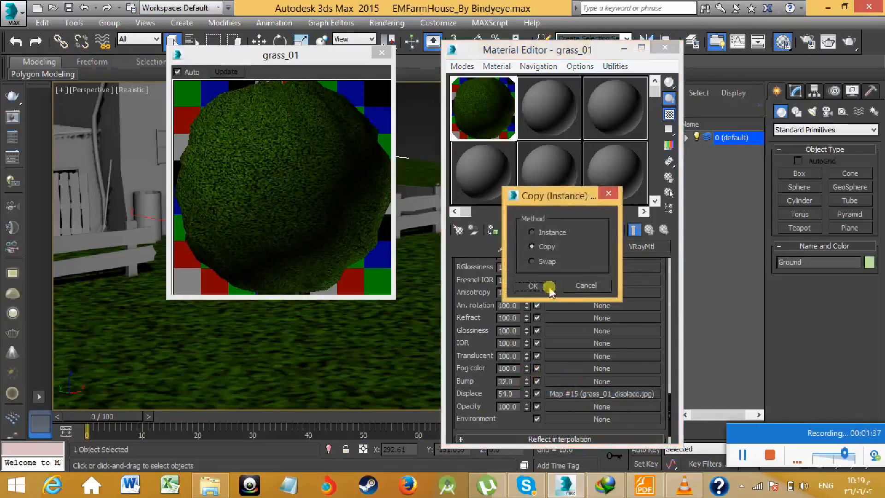
{"action": "left_click", "coordinate": [543, 290]}
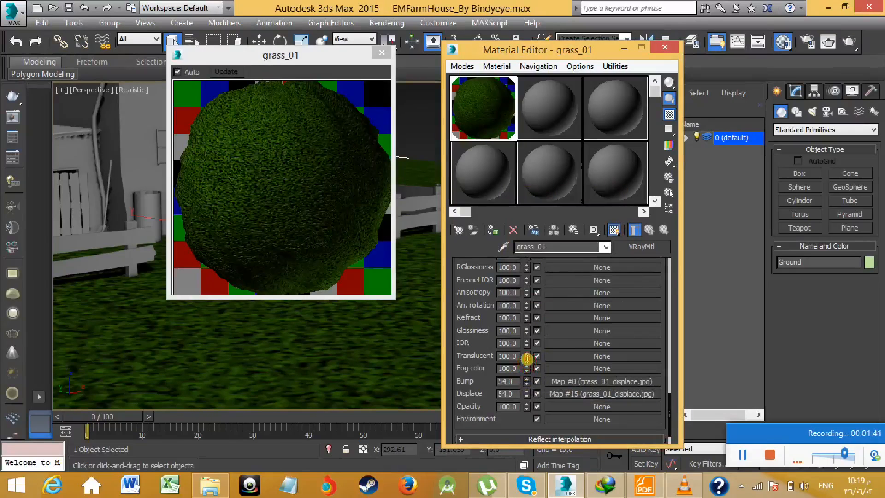
{"action": "left_click_drag", "start_coordinate": [528, 356], "coordinate": [528, 353]}
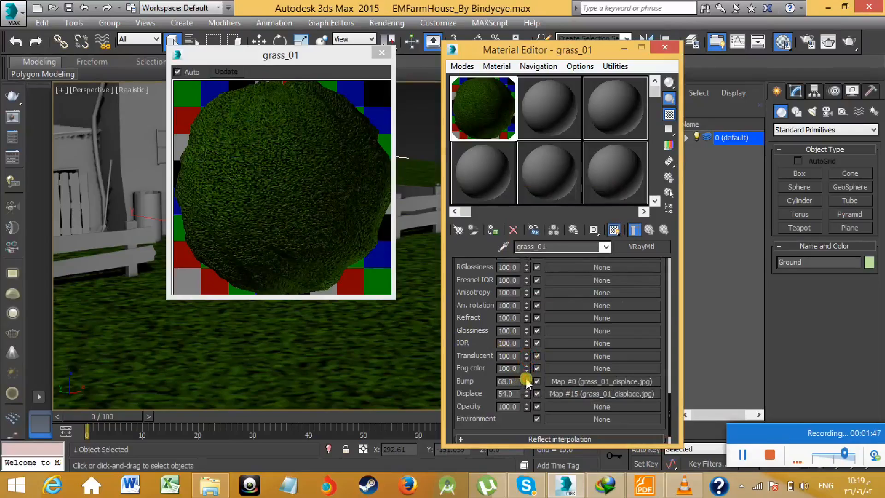
{"action": "left_click_drag", "start_coordinate": [527, 380], "coordinate": [526, 381]}
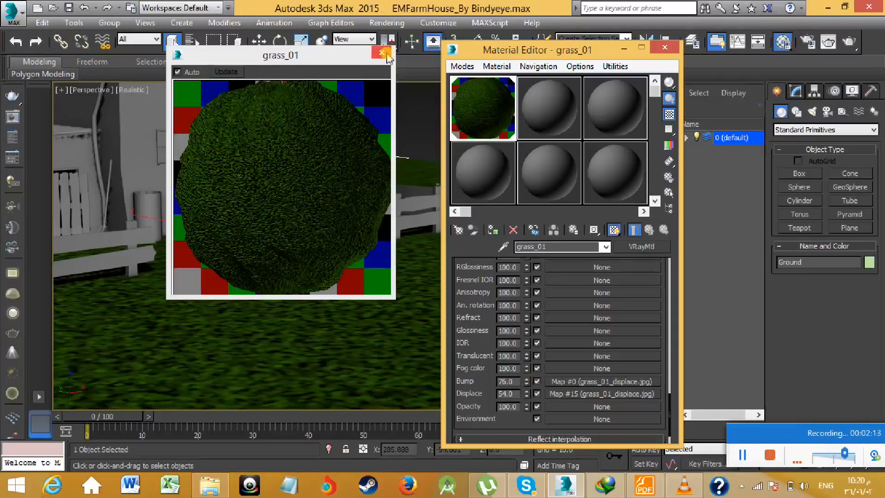
- Close the enlarged grass_01 preview and examine the grass texture on the ground up close around the fences
{"action": "left_click", "coordinate": [382, 53]}
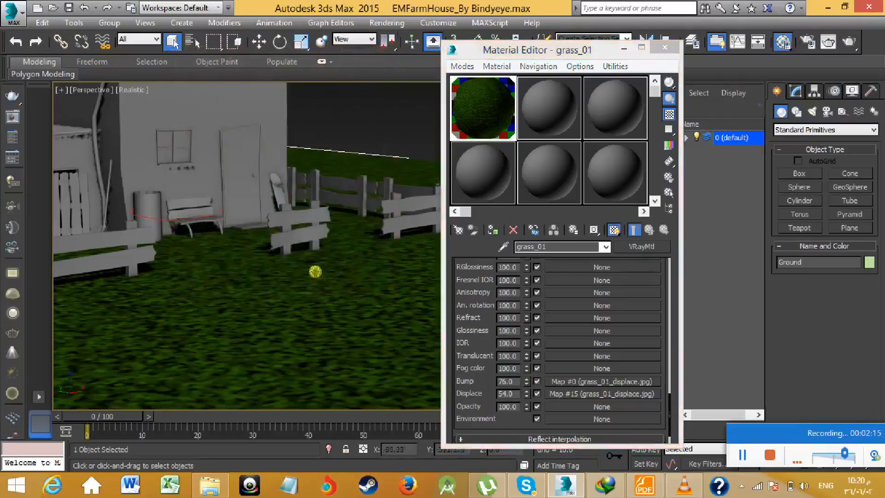
{"action": "scroll", "coordinate": [362, 264], "scroll_direction": "down", "scroll_amount": 5}
{"action": "scroll", "coordinate": [355, 251], "scroll_direction": "up", "scroll_amount": 3}
{"action": "scroll", "coordinate": [364, 281], "scroll_direction": "up", "scroll_amount": 3}
{"action": "scroll", "coordinate": [383, 298], "scroll_direction": "down", "scroll_amount": 4}
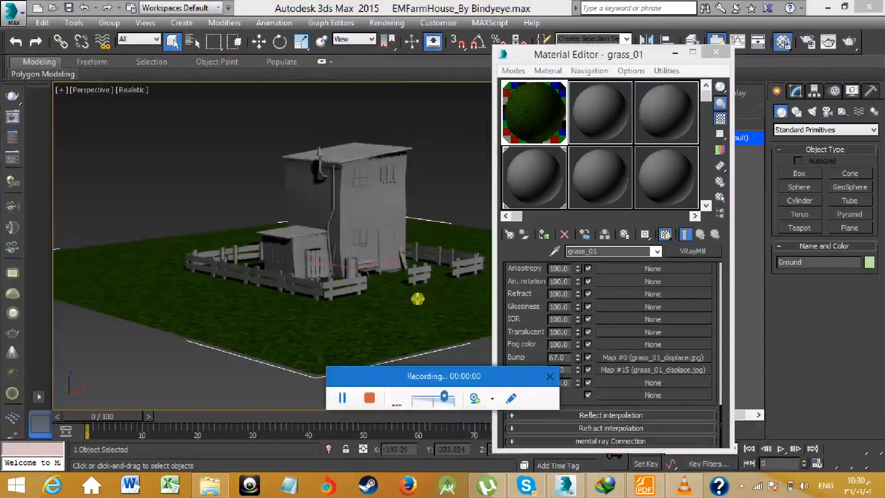
{"action": "left_click_drag", "start_coordinate": [437, 376], "coordinate": [737, 420]}
{"action": "scroll", "coordinate": [360, 308], "scroll_direction": "up", "scroll_amount": 6}
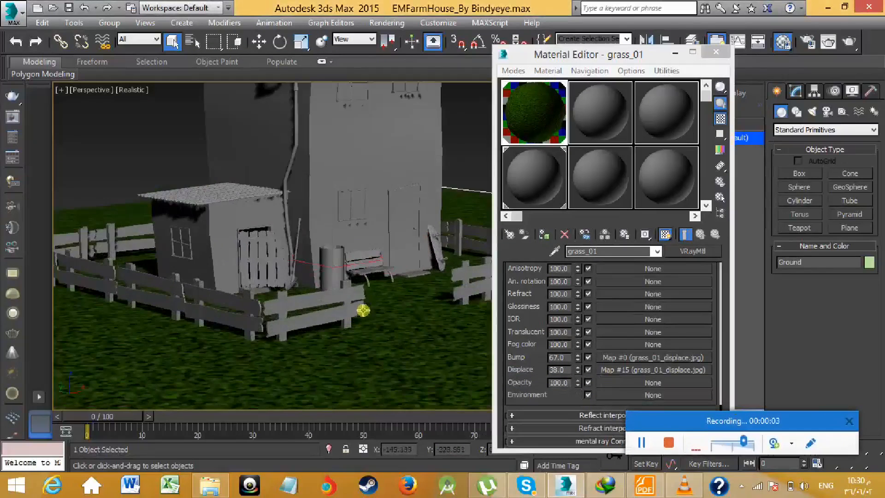
- Select the SideFences group beside the small shed
{"action": "middle_click_drag", "start_coordinate": [369, 343], "coordinate": [367, 346]}
{"action": "middle_click_drag", "start_coordinate": [379, 281], "coordinate": [339, 322]}
{"action": "mouse_move", "coordinate": [328, 291]}
{"action": "middle_mouse_down"}
{"action": "mouse_move", "coordinate": [363, 287]}
{"action": "mouse_move", "coordinate": [337, 268]}
{"action": "mouse_move", "coordinate": [319, 191]}
{"action": "mouse_move", "coordinate": [361, 240]}
{"action": "mouse_move", "coordinate": [376, 302]}
{"action": "mouse_move", "coordinate": [371, 310]}
{"action": "mouse_move", "coordinate": [345, 305]}
{"action": "mouse_move", "coordinate": [389, 299]}
{"action": "mouse_move", "coordinate": [340, 316]}
{"action": "mouse_move", "coordinate": [312, 312]}
{"action": "middle_mouse_up"}
{"action": "left_click", "coordinate": [380, 293]}
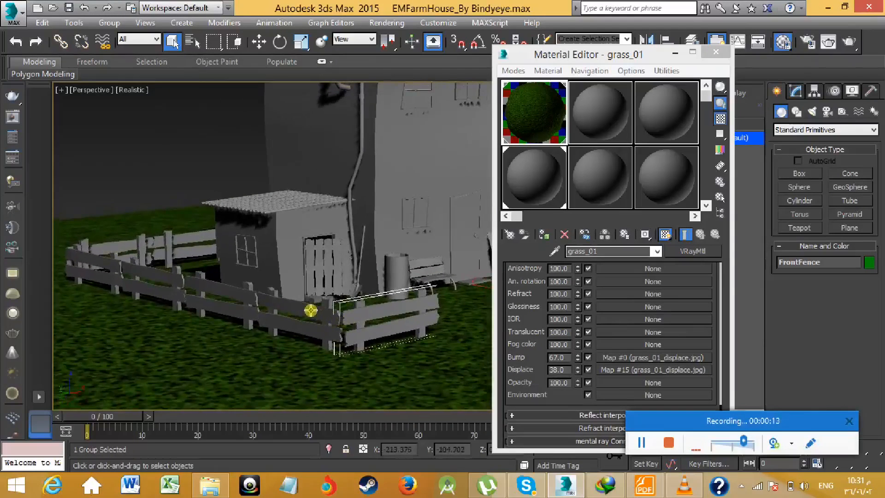
{"action": "left_click", "coordinate": [319, 310]}
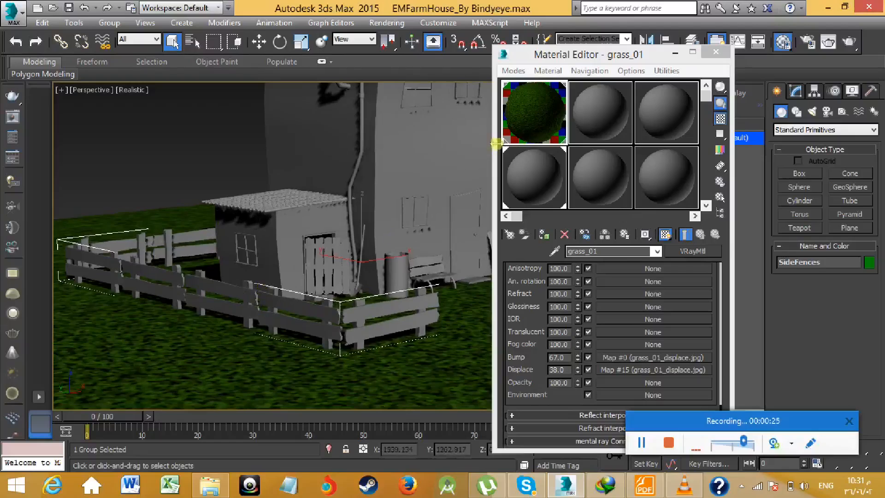
{"action": "left_click", "coordinate": [513, 70]}
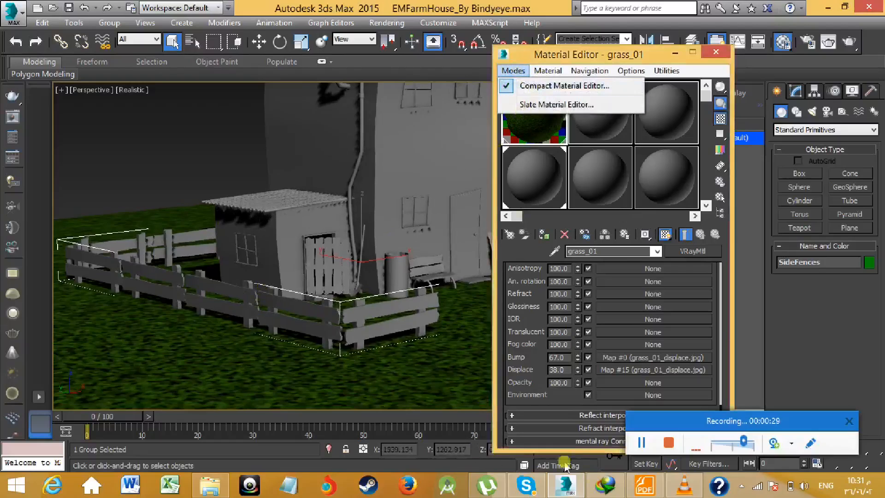
- Switch to Foxit Reader, search archshaders_vol_1.pdf for "wood", examine the wood samples, and return to 3ds Max
{"action": "left_click", "coordinate": [644, 484]}
{"action": "scroll", "coordinate": [553, 283], "scroll_direction": "down", "scroll_amount": 3}
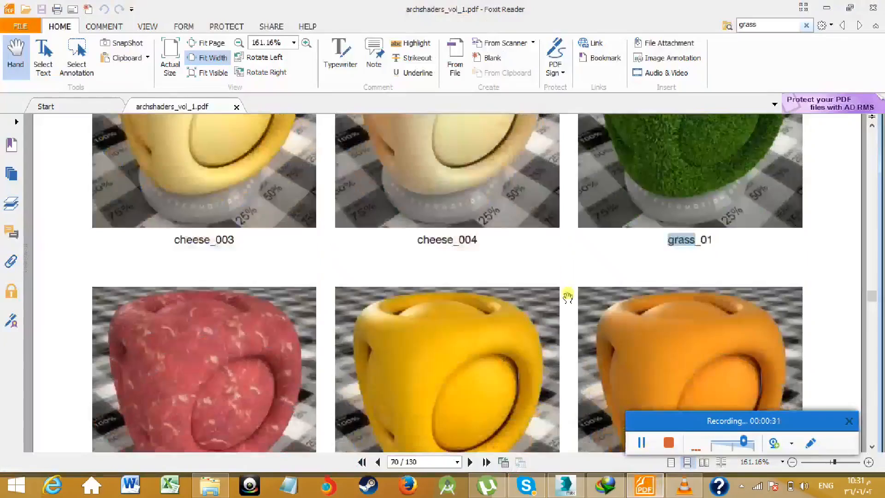
{"action": "left_click", "coordinate": [746, 24]}
{"action": "type", "text": "wood"}
{"action": "key", "text": "Return"}
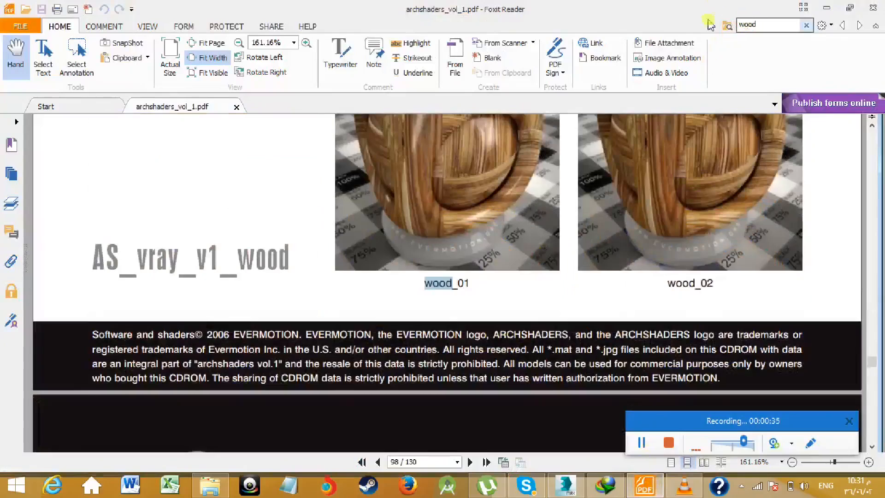
{"action": "scroll", "coordinate": [490, 247], "scroll_direction": "up", "scroll_amount": 1}
{"action": "scroll", "coordinate": [551, 233], "scroll_direction": "up", "scroll_amount": 1}
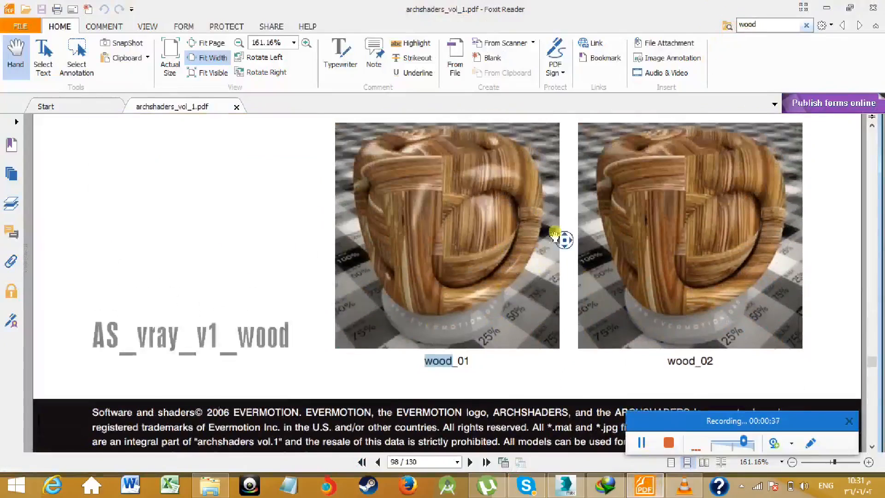
{"action": "scroll", "coordinate": [555, 232], "scroll_direction": "up", "scroll_amount": 1}
{"action": "left_click", "coordinate": [828, 6]}
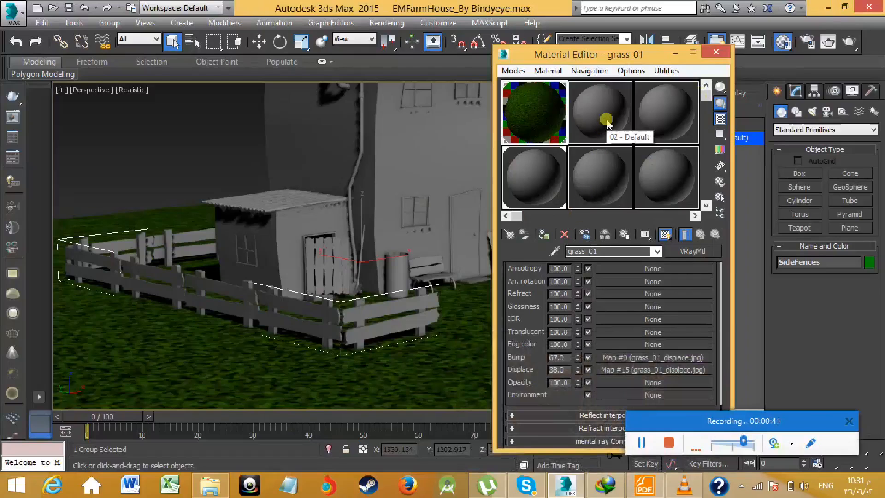
- Open the material type choices for the empty 02 - Default sample and collapse the AS_vray_v1_other.mat library
{"action": "left_click", "coordinate": [607, 124]}
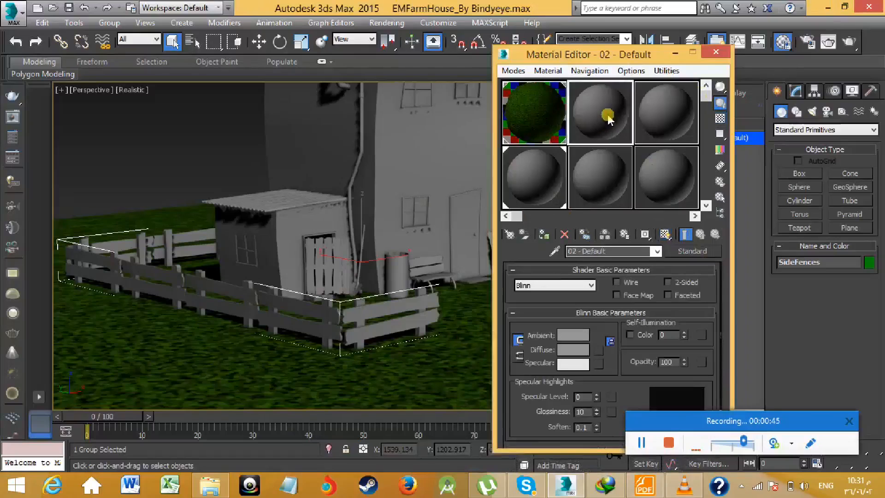
{"action": "left_click", "coordinate": [686, 251]}
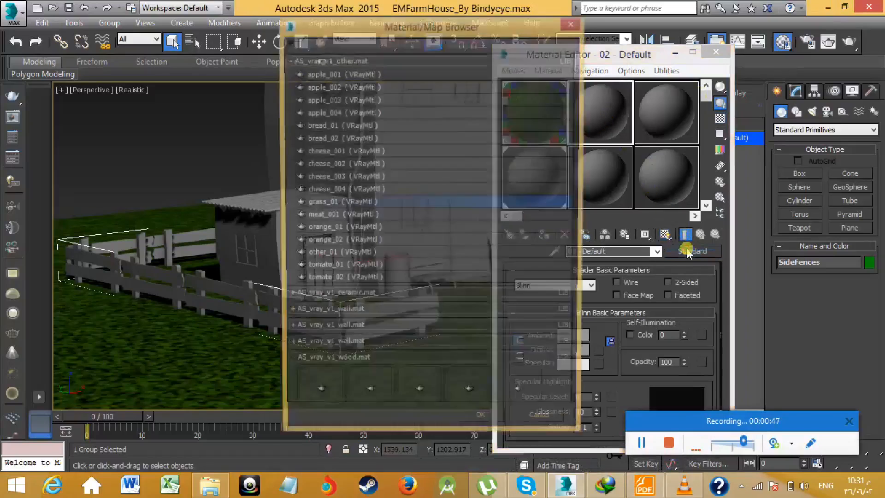
{"action": "left_click", "coordinate": [290, 60]}
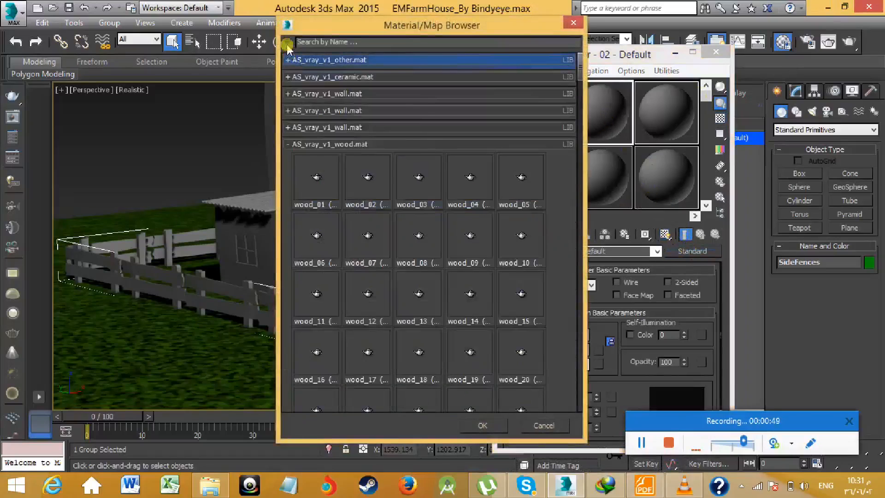
- Import the AS_vray_v1_wood.mat material library from C:\Program Files\Autodesk\3d max 2015\3ds Max 2015\matlibs\Archshaders
{"action": "left_click", "coordinate": [287, 42]}
{"action": "left_click", "coordinate": [322, 70]}
{"action": "left_click", "coordinate": [428, 67]}
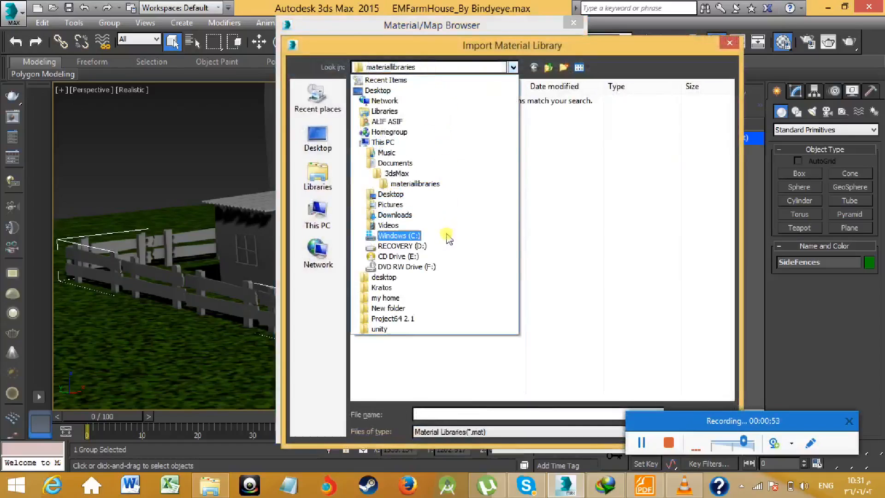
{"action": "left_click", "coordinate": [446, 235]}
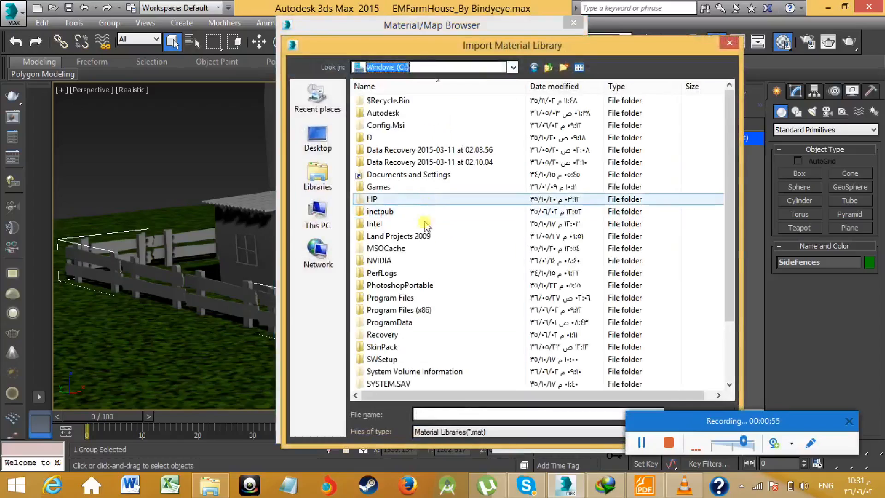
{"action": "double_click", "coordinate": [389, 298]}
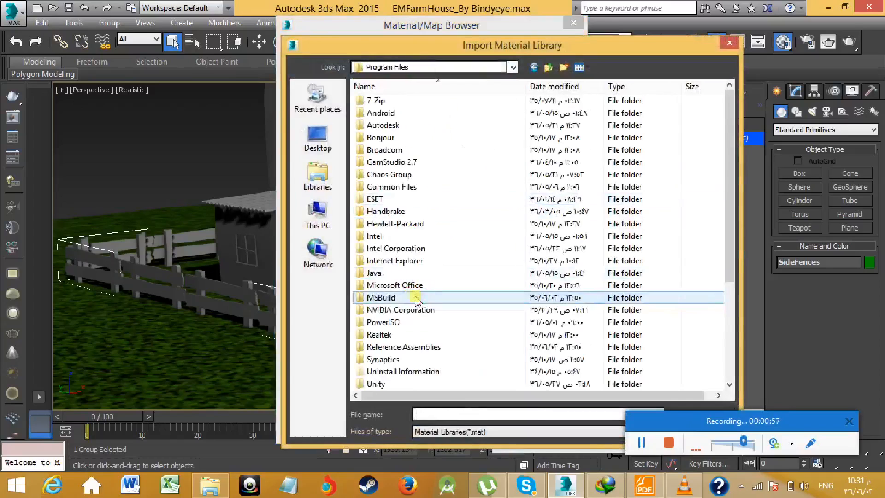
{"action": "double_click", "coordinate": [392, 126]}
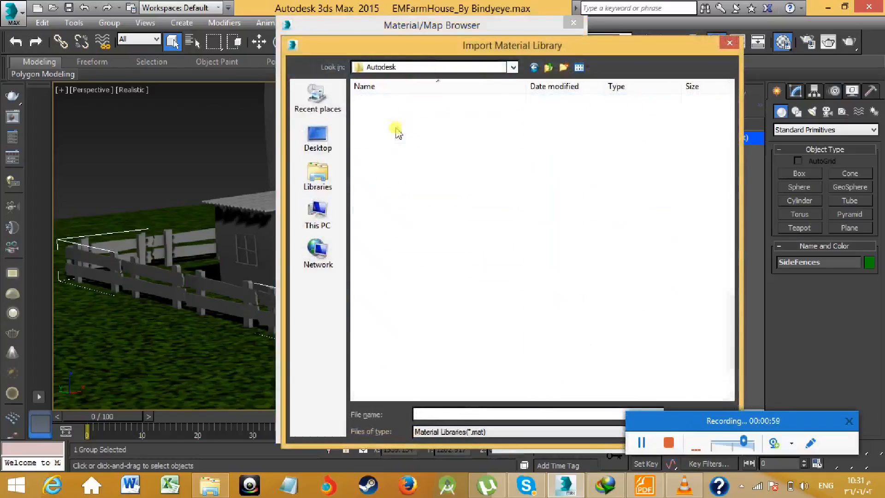
{"action": "double_click", "coordinate": [385, 102]}
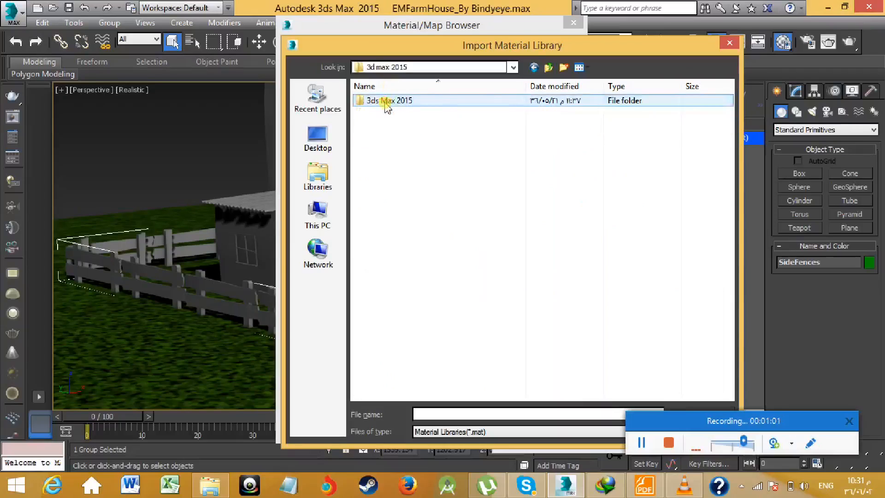
{"action": "double_click", "coordinate": [386, 101]}
{"action": "scroll", "coordinate": [397, 244], "scroll_direction": "down", "scroll_amount": 9}
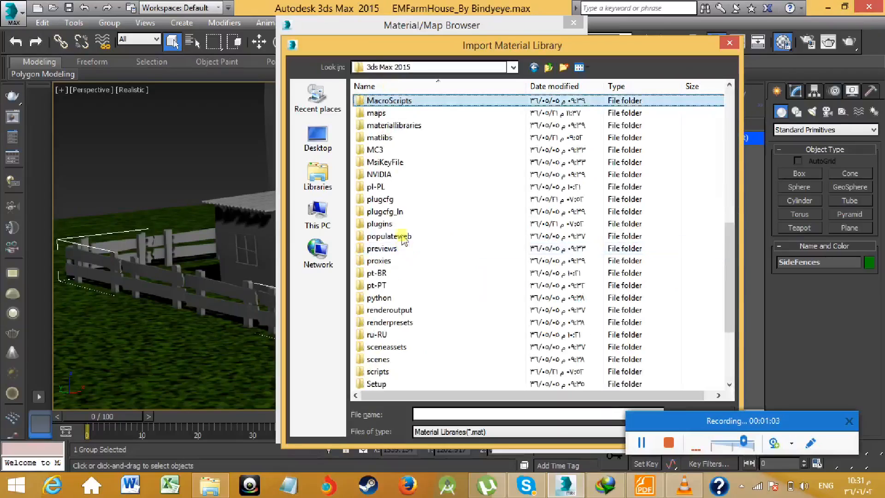
{"action": "double_click", "coordinate": [394, 137]}
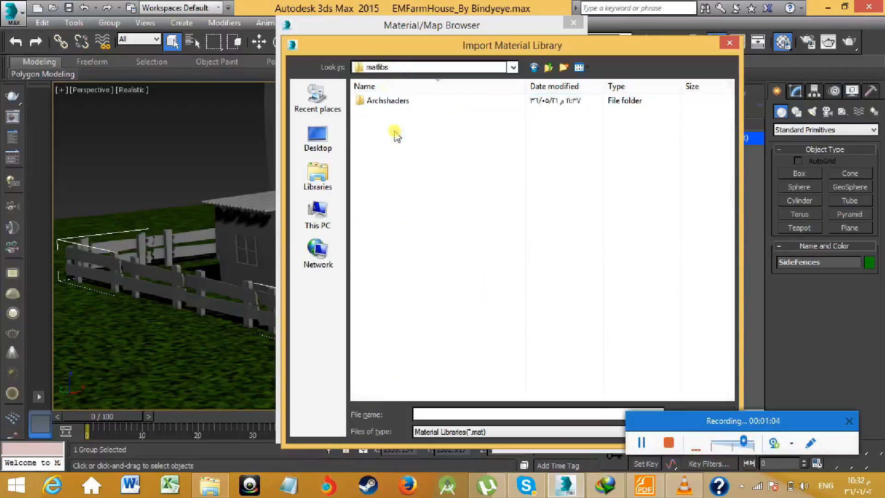
{"action": "double_click", "coordinate": [387, 101]}
{"action": "left_click", "coordinate": [439, 178]}
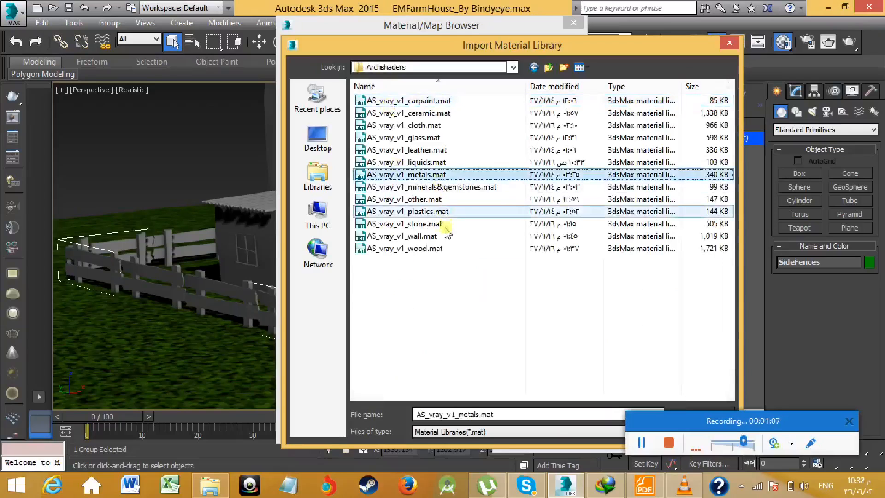
{"action": "double_click", "coordinate": [427, 251]}
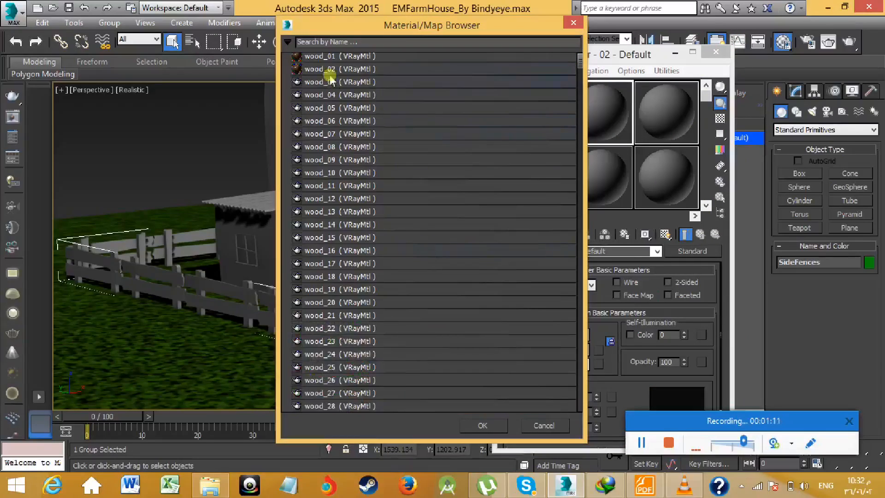
- Display the imported AS_vray_v1_wood.mat library as medium icons and move the browser aside to uncover the fences
{"action": "scroll", "coordinate": [330, 81], "scroll_direction": "up", "scroll_amount": 1}
{"action": "right_click", "coordinate": [298, 60]}
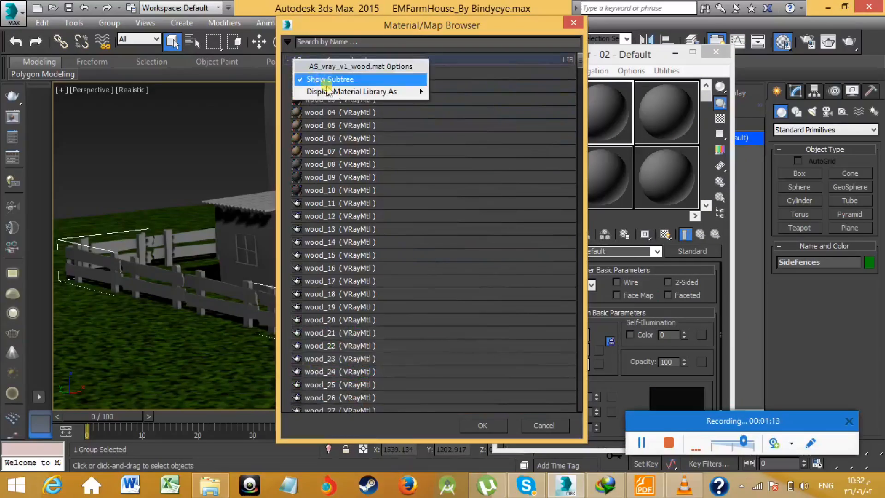
{"action": "mouse_move", "coordinate": [334, 92]}
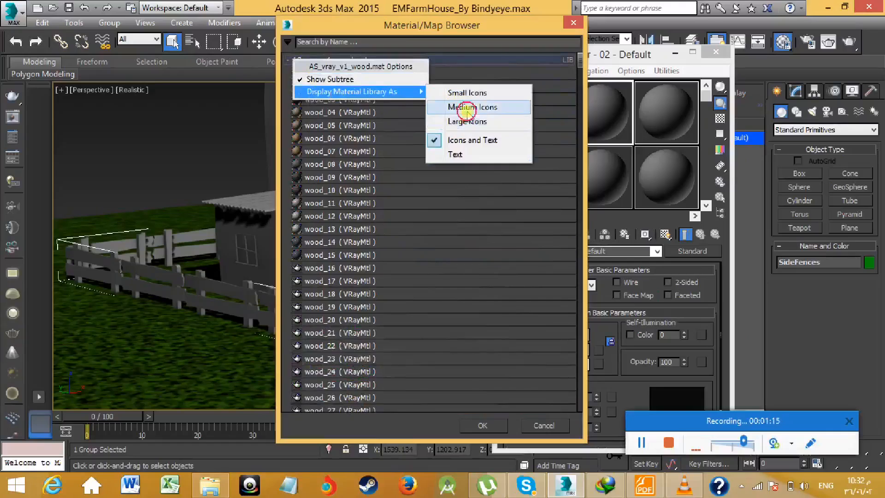
{"action": "left_click", "coordinate": [466, 108]}
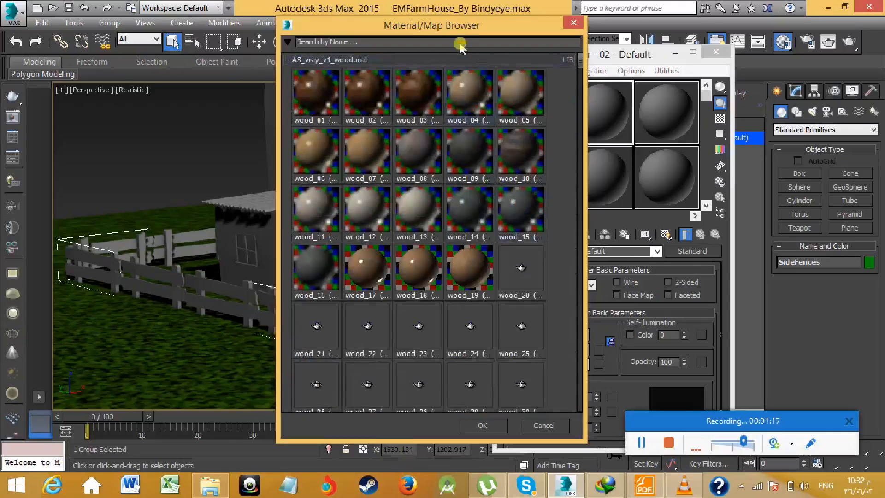
{"action": "left_click_drag", "start_coordinate": [463, 26], "coordinate": [574, 37]}
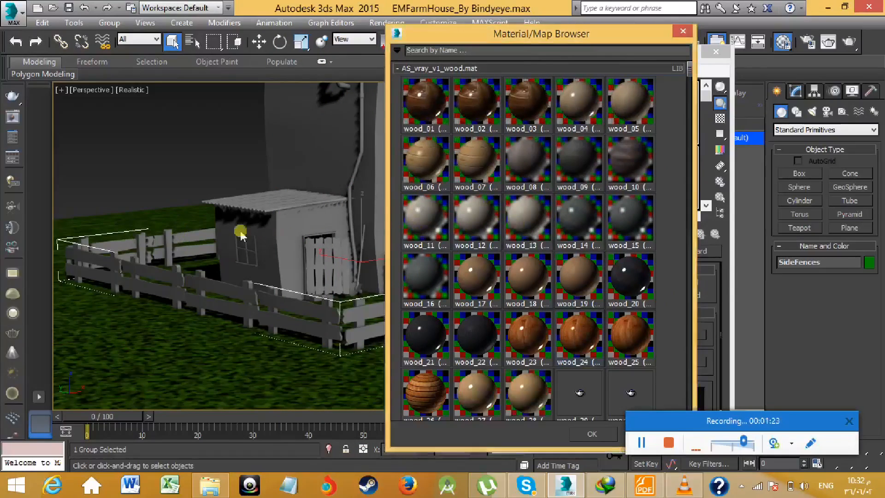
- Load wood_07 from the wood library into the 02 - Default sample
{"action": "left_click", "coordinate": [491, 177]}
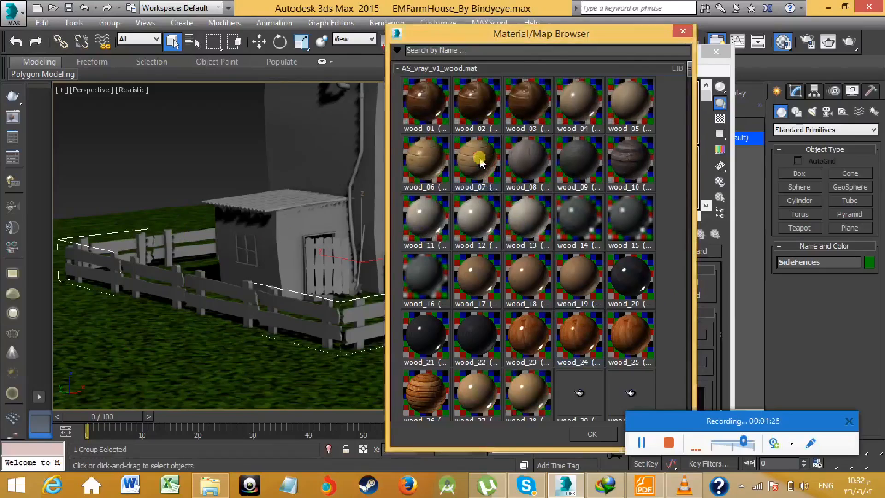
{"action": "left_click_drag", "start_coordinate": [732, 417], "coordinate": [814, 419]}
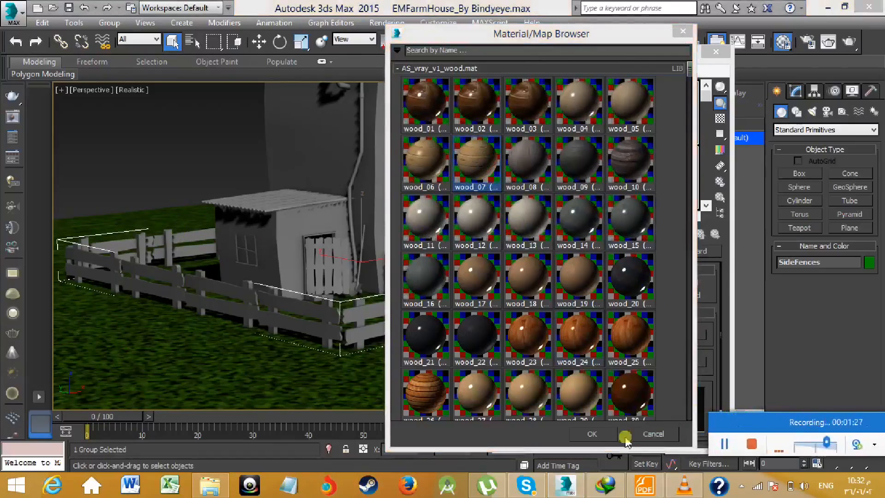
{"action": "left_click", "coordinate": [598, 434]}
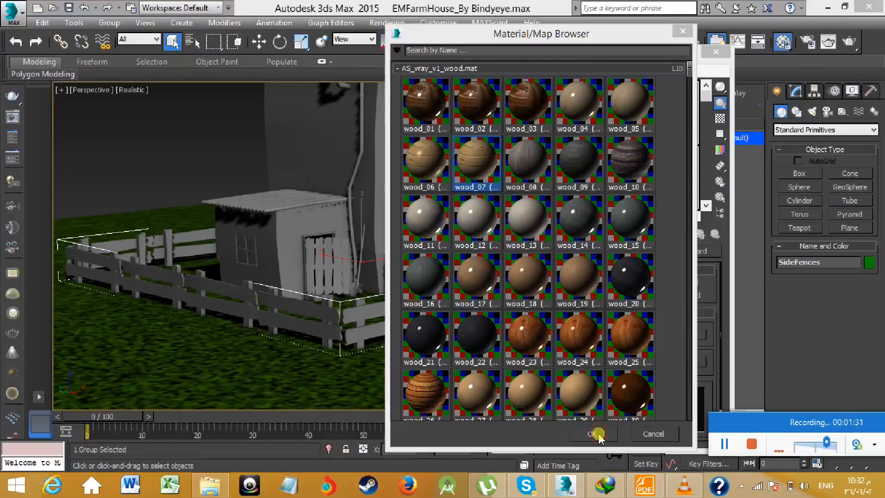
- Assign the wood_07 material to the SideFences group and show it shaded in the viewport
{"action": "middle_click_drag", "start_coordinate": [374, 267], "coordinate": [276, 267]}
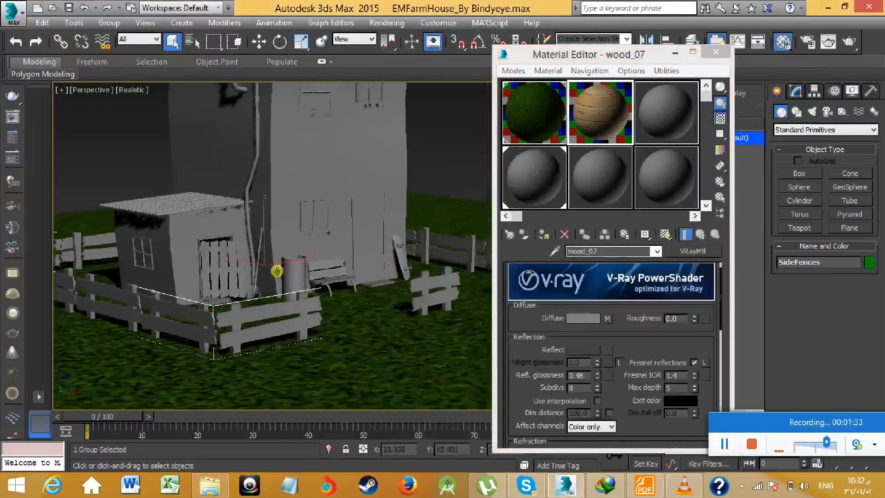
{"action": "scroll", "coordinate": [355, 282], "scroll_direction": "down", "scroll_amount": 3}
{"action": "left_click", "coordinate": [544, 235]}
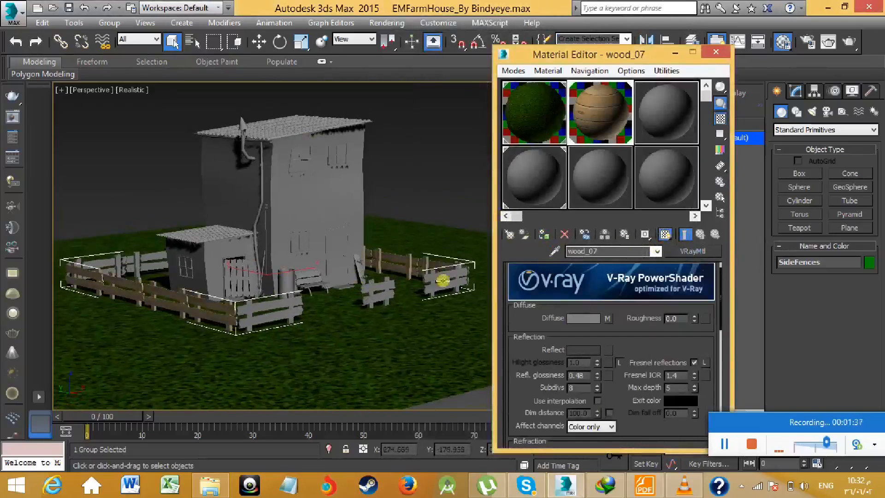
{"action": "scroll", "coordinate": [394, 309], "scroll_direction": "up", "scroll_amount": 6}
{"action": "scroll", "coordinate": [386, 305], "scroll_direction": "down", "scroll_amount": 6}
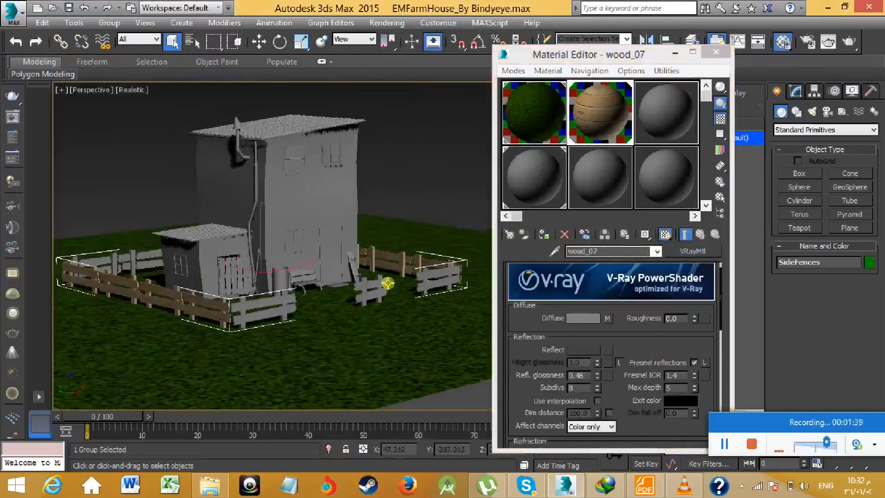
- Select the FrontFence group, assign the wood_07 material to it, and inspect the shaded wood up close
{"action": "left_click", "coordinate": [411, 184]}
{"action": "left_click", "coordinate": [376, 284]}
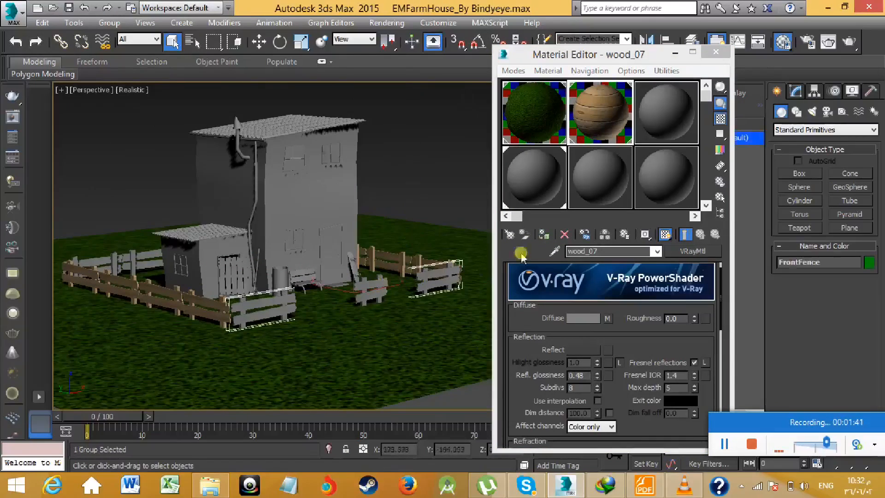
{"action": "left_click", "coordinate": [543, 234]}
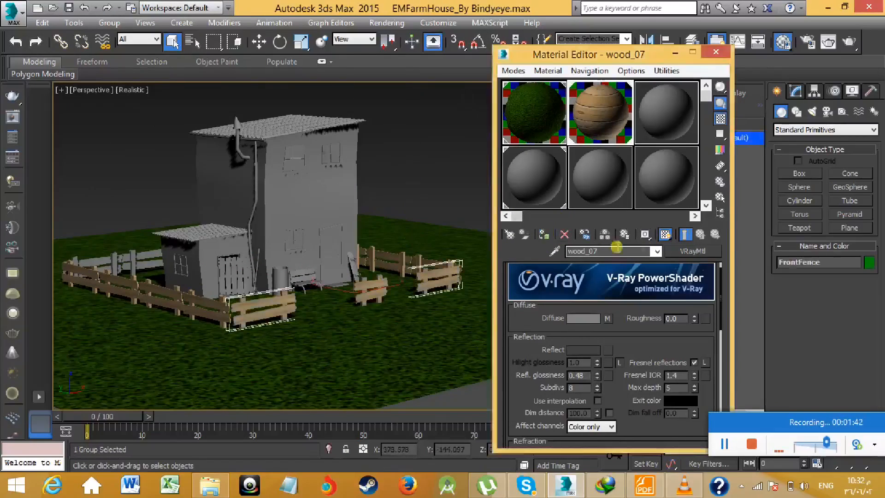
{"action": "left_click", "coordinate": [668, 235]}
{"action": "scroll", "coordinate": [322, 290], "scroll_direction": "up", "scroll_amount": 8}
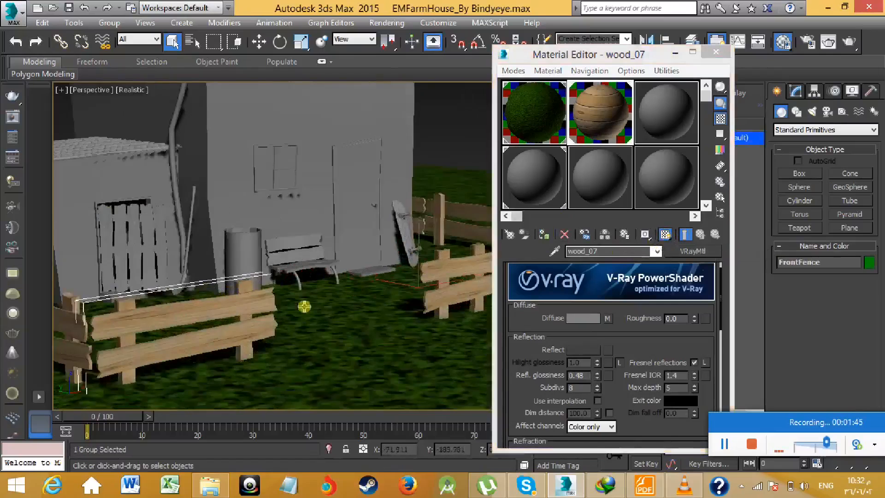
- Examine the wood_07 texture on the side and front fences up close and from several angles
{"action": "scroll", "coordinate": [344, 268], "scroll_direction": "up", "scroll_amount": 4}
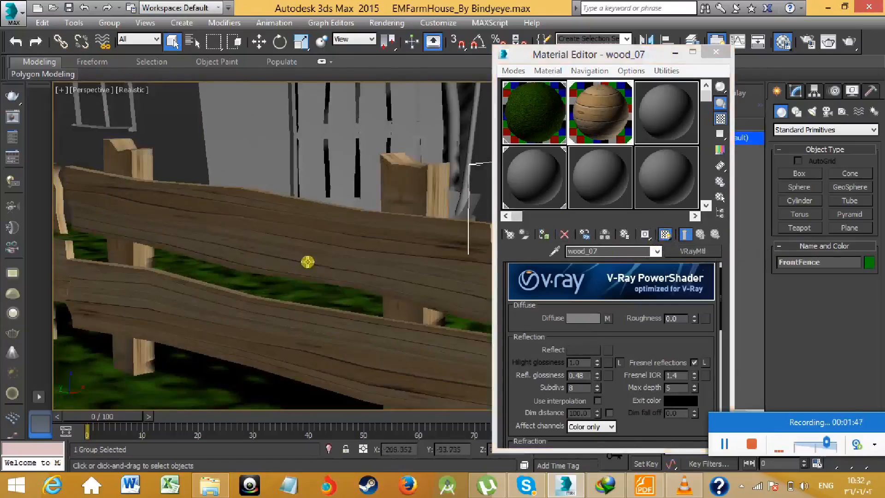
{"action": "scroll", "coordinate": [307, 262], "scroll_direction": "down", "scroll_amount": 3}
{"action": "middle_click_drag", "start_coordinate": [341, 235], "coordinate": [466, 265]}
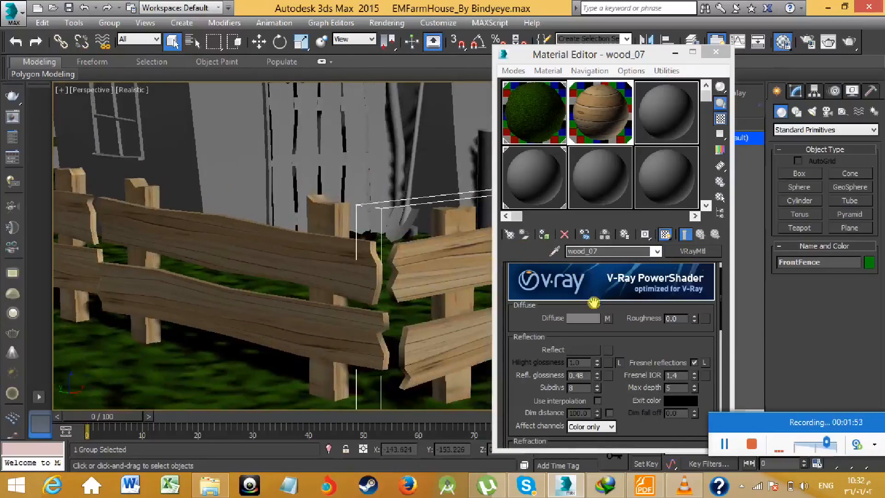
{"action": "scroll", "coordinate": [593, 303], "scroll_direction": "down", "scroll_amount": 4}
{"action": "scroll", "coordinate": [457, 281], "scroll_direction": "up", "scroll_amount": 4}
{"action": "middle_click_drag", "start_coordinate": [454, 281], "coordinate": [301, 286]}
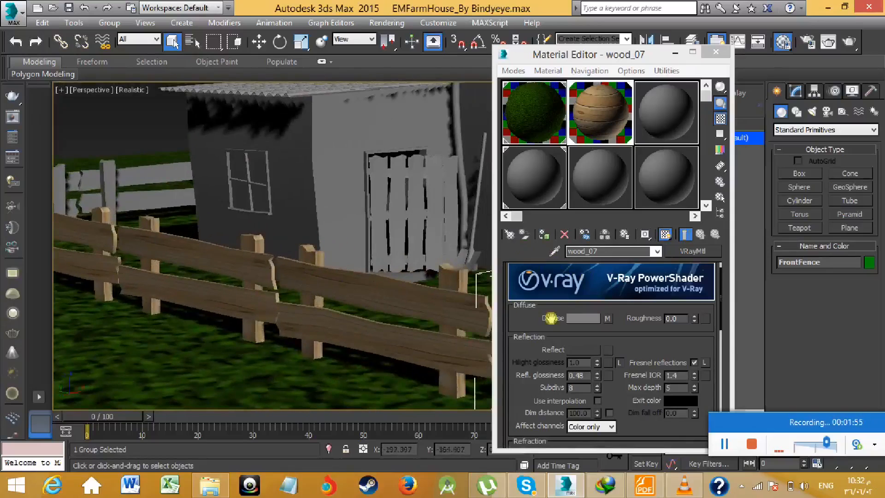
{"action": "scroll", "coordinate": [527, 322], "scroll_direction": "down", "scroll_amount": 5}
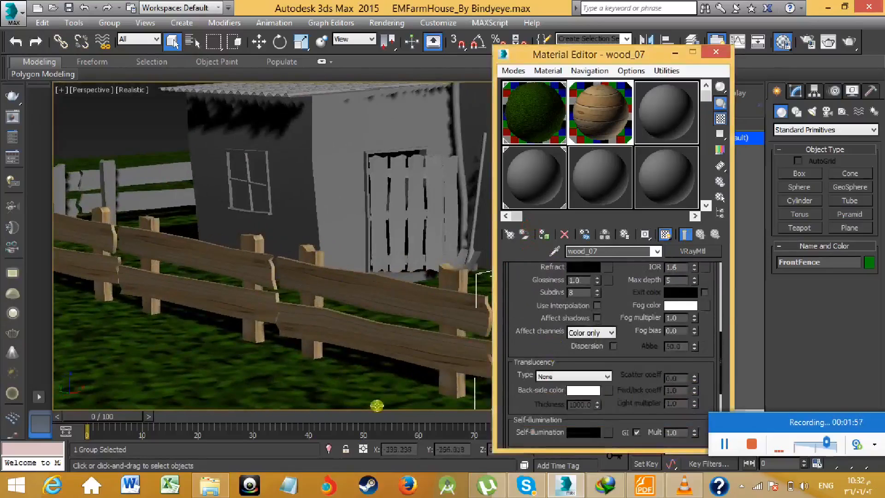
{"action": "middle_click_drag", "start_coordinate": [387, 354], "coordinate": [335, 340]}
{"action": "middle_click_drag", "start_coordinate": [391, 311], "coordinate": [305, 306]}
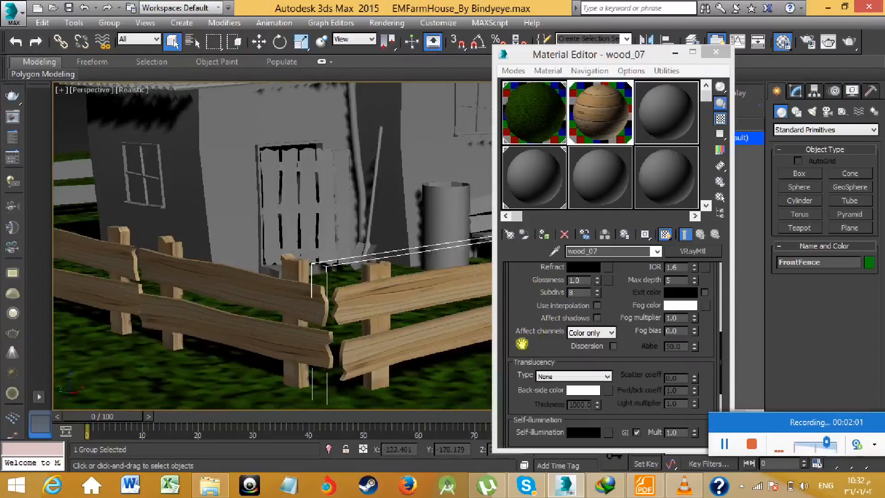
- Review the wood_07 material's parameters and maps, including the coordinates of its wood_03_diffuse.jpg bump bitmap
{"action": "scroll", "coordinate": [523, 352], "scroll_direction": "down", "scroll_amount": 5}
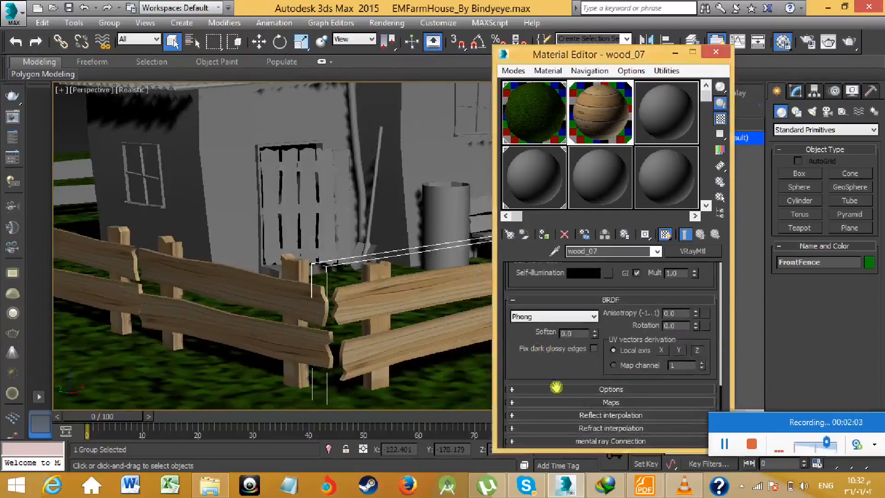
{"action": "left_click", "coordinate": [574, 402]}
{"action": "scroll", "coordinate": [543, 387], "scroll_direction": "down", "scroll_amount": 4}
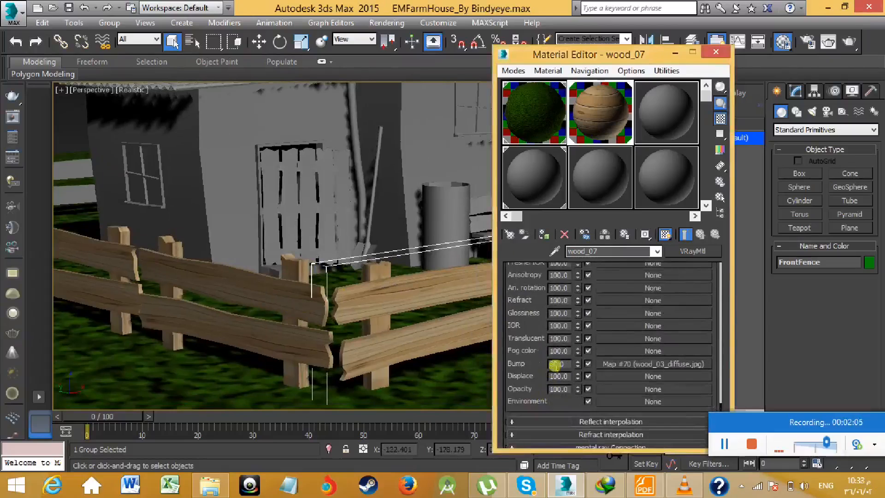
{"action": "left_click", "coordinate": [616, 364]}
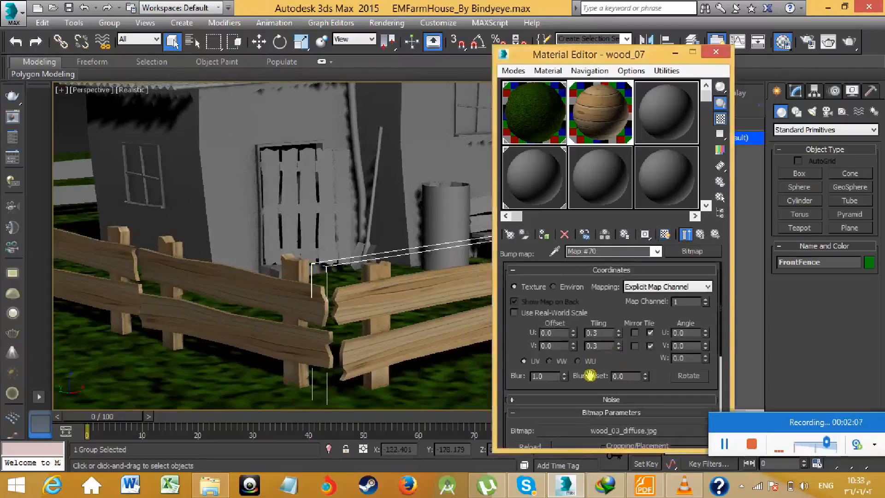
{"action": "left_click", "coordinate": [699, 234]}
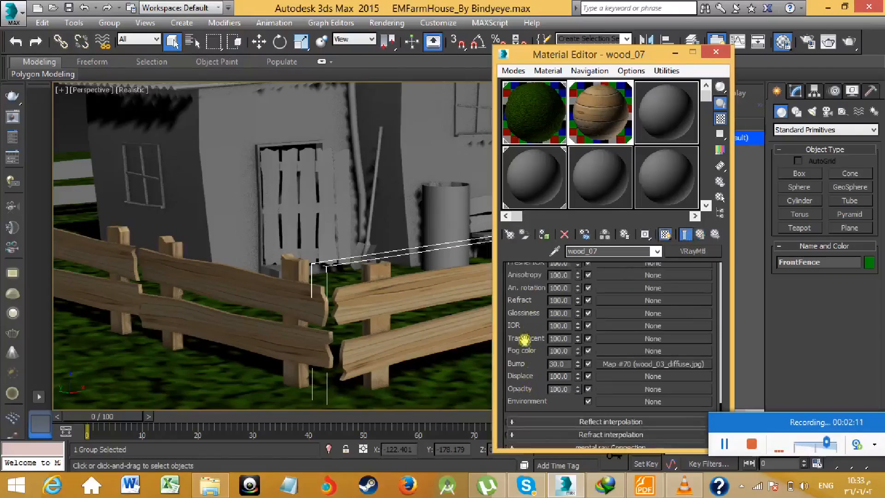
{"action": "scroll", "coordinate": [525, 375], "scroll_direction": "up", "scroll_amount": 10}
{"action": "scroll", "coordinate": [521, 384], "scroll_direction": "up", "scroll_amount": 5}
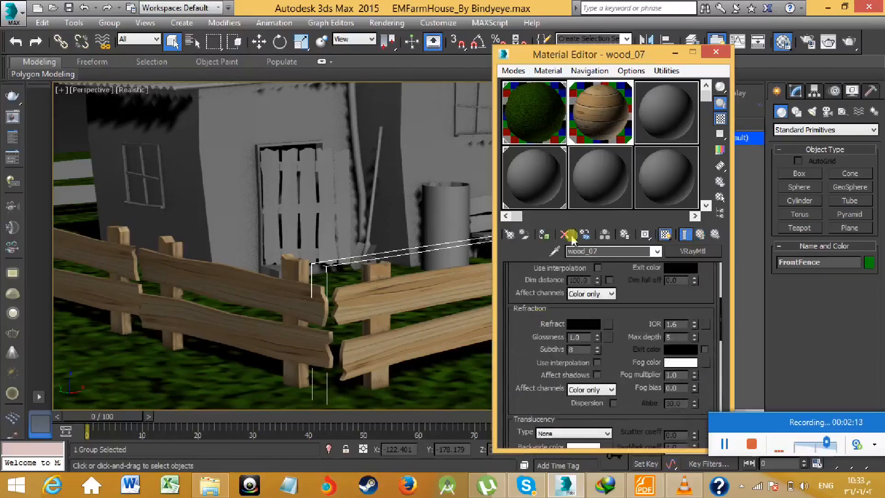
{"action": "scroll", "coordinate": [545, 352], "scroll_direction": "down", "scroll_amount": 2}
{"action": "scroll", "coordinate": [545, 352], "scroll_direction": "down", "scroll_amount": 8}
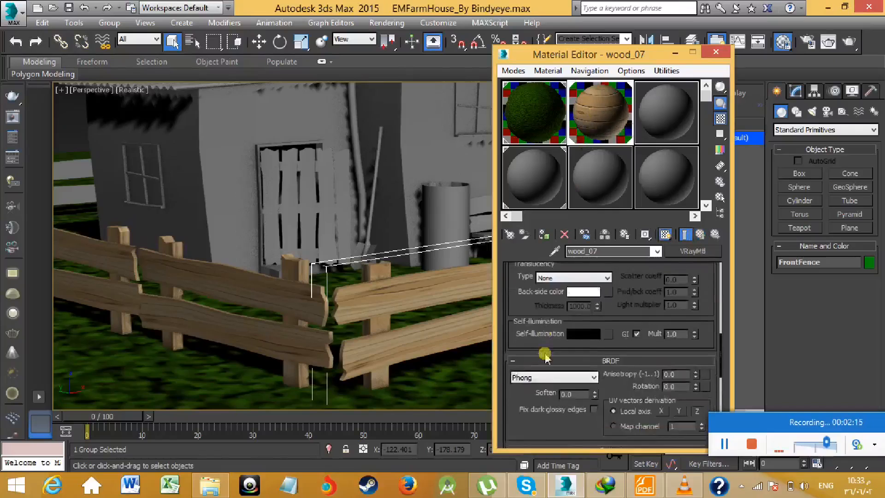
{"action": "scroll", "coordinate": [545, 351], "scroll_direction": "down", "scroll_amount": 3}
{"action": "scroll", "coordinate": [545, 357], "scroll_direction": "up", "scroll_amount": 5}
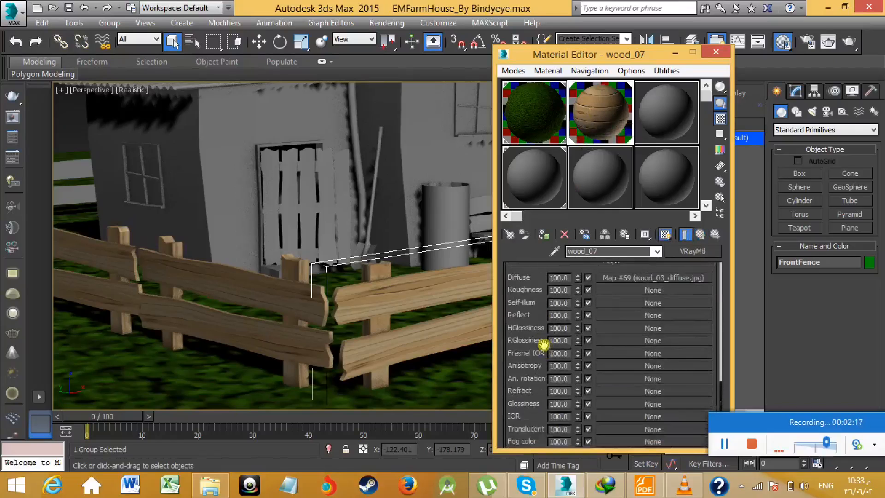
{"action": "scroll", "coordinate": [544, 376], "scroll_direction": "down", "scroll_amount": 4}
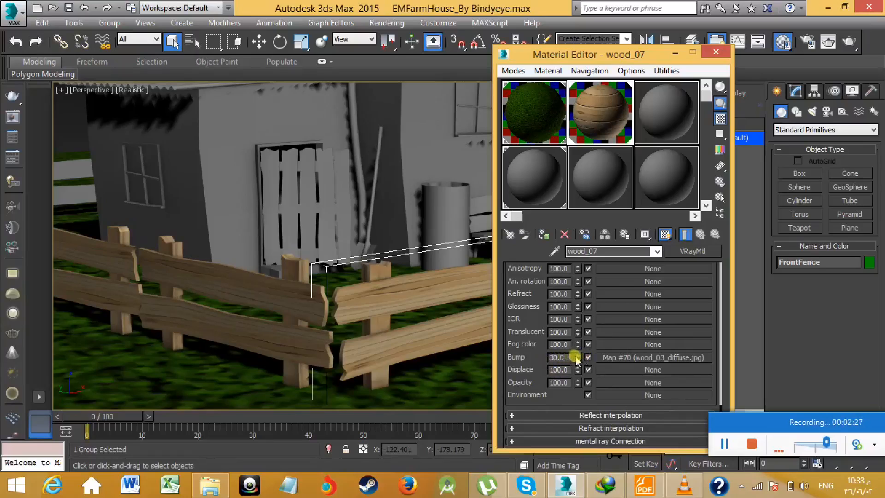
- Raise the wood_07 bump amount to 104 while checking an enlarged preview of the sample, and close the preview
{"action": "left_click_drag", "start_coordinate": [579, 347], "coordinate": [579, 345]}
{"action": "double_click", "coordinate": [597, 115]}
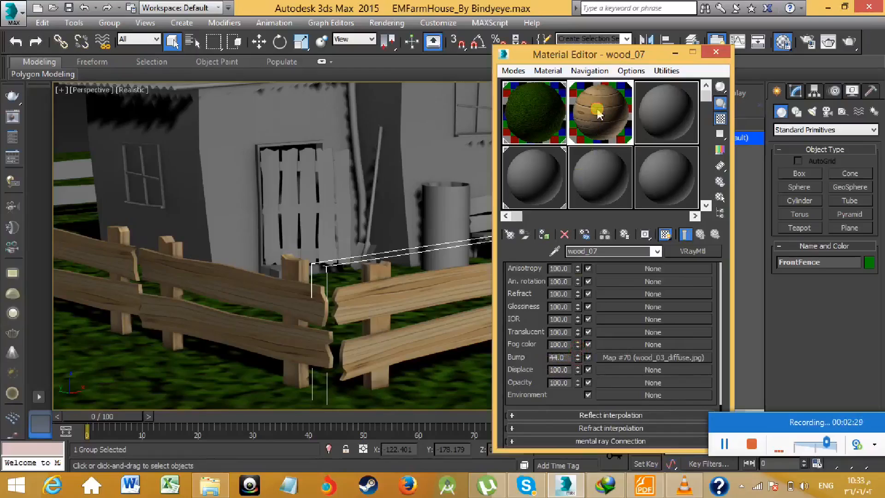
{"action": "left_click", "coordinate": [577, 354]}
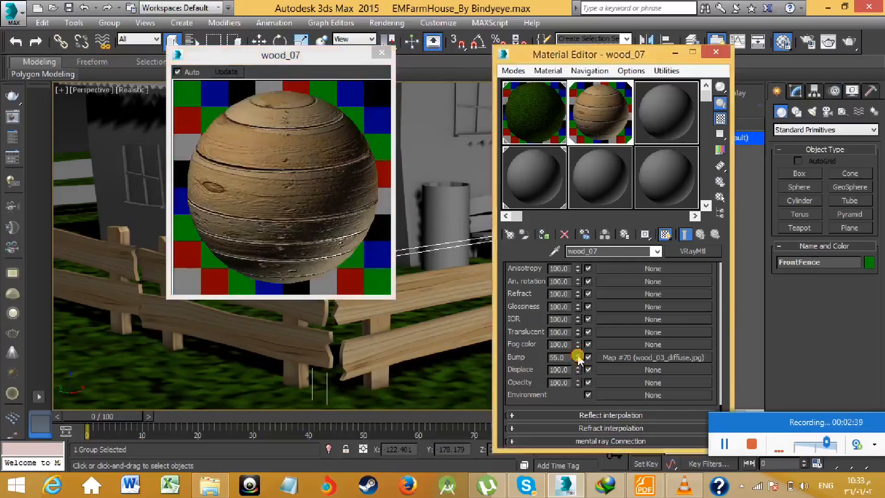
{"action": "left_click", "coordinate": [577, 353]}
{"action": "left_click", "coordinate": [578, 353]}
{"action": "left_click", "coordinate": [578, 354]}
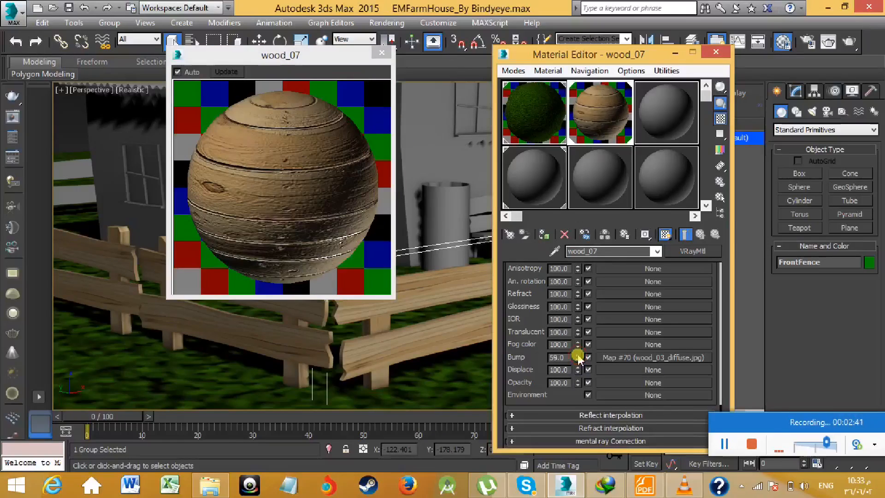
{"action": "left_click", "coordinate": [577, 354]}
{"action": "left_click", "coordinate": [577, 354]}
{"action": "left_click", "coordinate": [578, 354]}
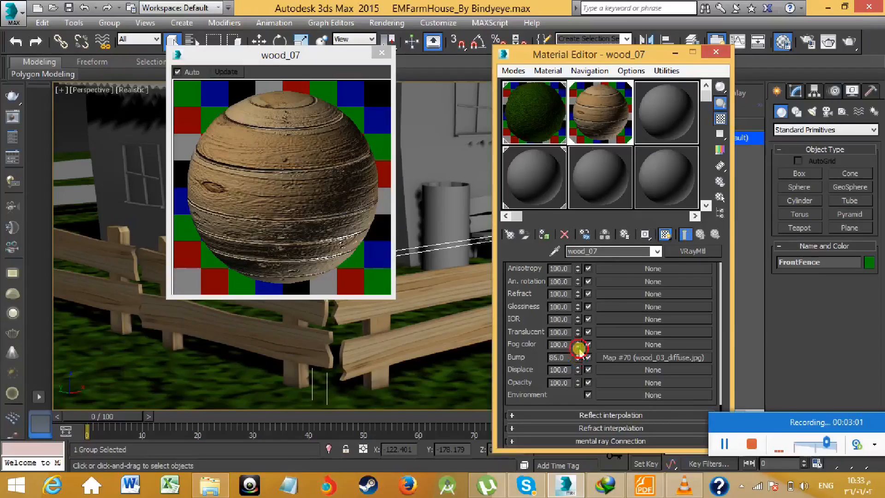
{"action": "double_click", "coordinate": [564, 357]}
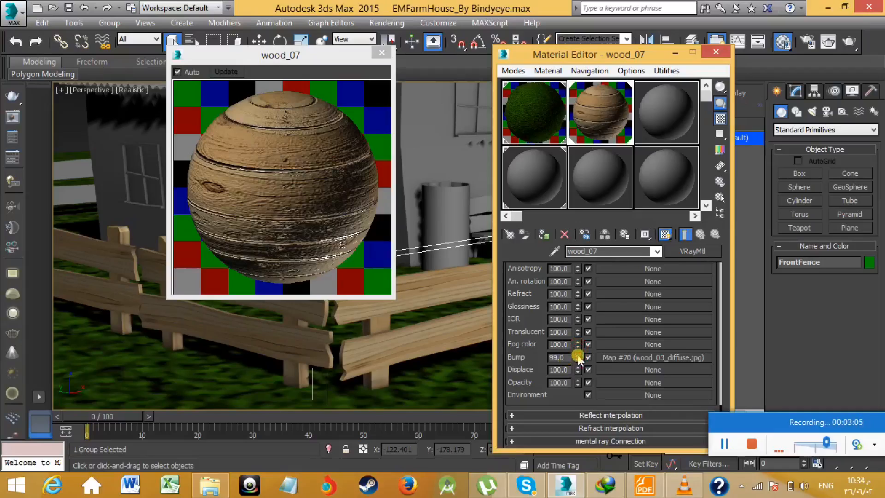
{"action": "left_click_drag", "start_coordinate": [579, 358], "coordinate": [583, 364]}
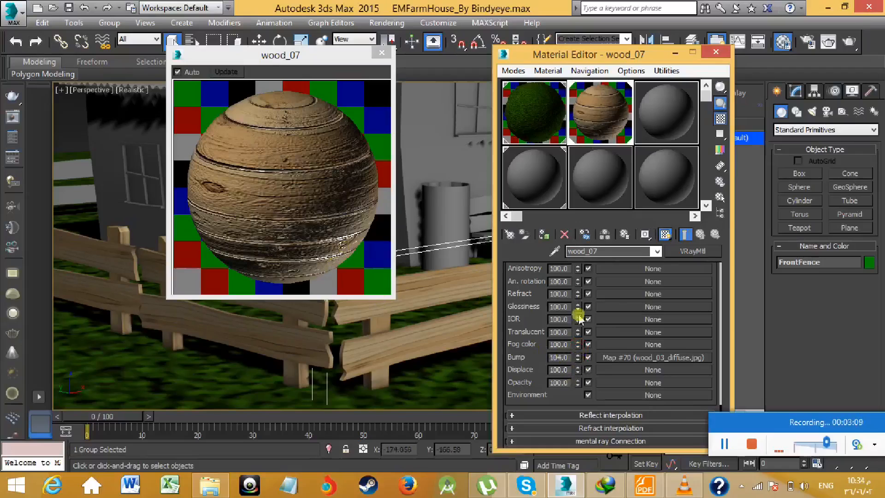
{"action": "left_click", "coordinate": [388, 53]}
- Examine the fences around the yard and the whole farmhouse with its untextured walls
{"action": "middle_click_drag", "start_coordinate": [405, 253], "coordinate": [275, 278], "text": "alt"}
{"action": "scroll", "coordinate": [276, 278], "scroll_direction": "down", "scroll_amount": 7}
{"action": "middle_click_drag", "start_coordinate": [317, 206], "coordinate": [341, 207]}
{"action": "scroll", "coordinate": [328, 251], "scroll_direction": "up", "scroll_amount": 3}
{"action": "scroll", "coordinate": [534, 310], "scroll_direction": "up", "scroll_amount": 4}
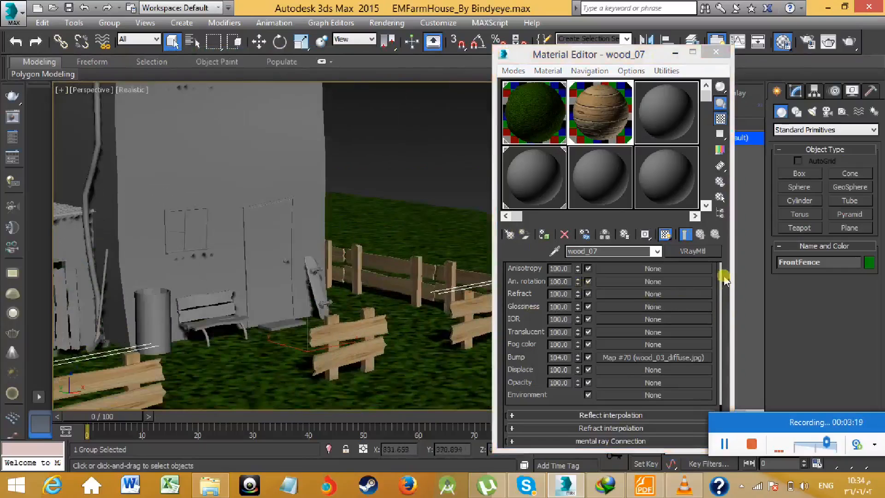
{"action": "left_click_drag", "start_coordinate": [721, 409], "coordinate": [722, 369]}
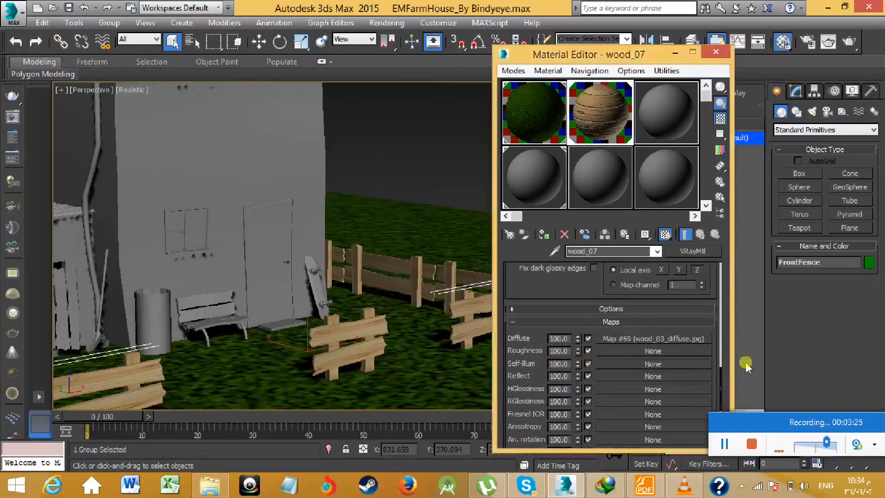
{"action": "left_click_drag", "start_coordinate": [720, 362], "coordinate": [719, 296]}
{"action": "middle_click_drag", "start_coordinate": [286, 281], "coordinate": [348, 274]}
{"action": "mouse_move", "coordinate": [292, 265]}
{"action": "middle_mouse_down"}
{"action": "mouse_move", "coordinate": [320, 265]}
{"action": "mouse_move", "coordinate": [359, 284]}
{"action": "middle_mouse_up"}
{"action": "middle_click_drag", "start_coordinate": [235, 281], "coordinate": [275, 312]}
{"action": "scroll", "coordinate": [329, 282], "scroll_direction": "up", "scroll_amount": 1}
{"action": "scroll", "coordinate": [330, 282], "scroll_direction": "down", "scroll_amount": 1}
{"action": "scroll", "coordinate": [282, 286], "scroll_direction": "down", "scroll_amount": 2}
{"action": "middle_click_drag", "start_coordinate": [298, 275], "coordinate": [280, 309]}
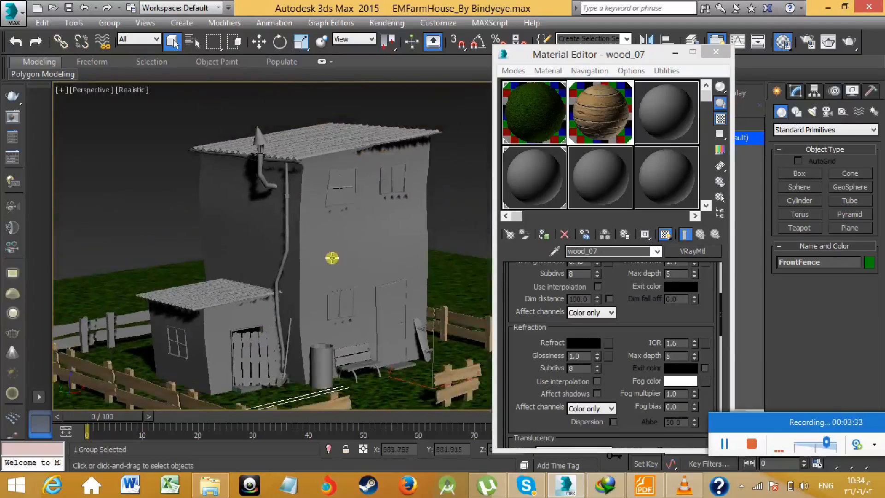
- Select the Building object and activate the unused 03 - Default material sample
{"action": "left_click", "coordinate": [337, 250]}
{"action": "middle_click_drag", "start_coordinate": [379, 267], "coordinate": [348, 277]}
{"action": "left_click", "coordinate": [677, 115]}
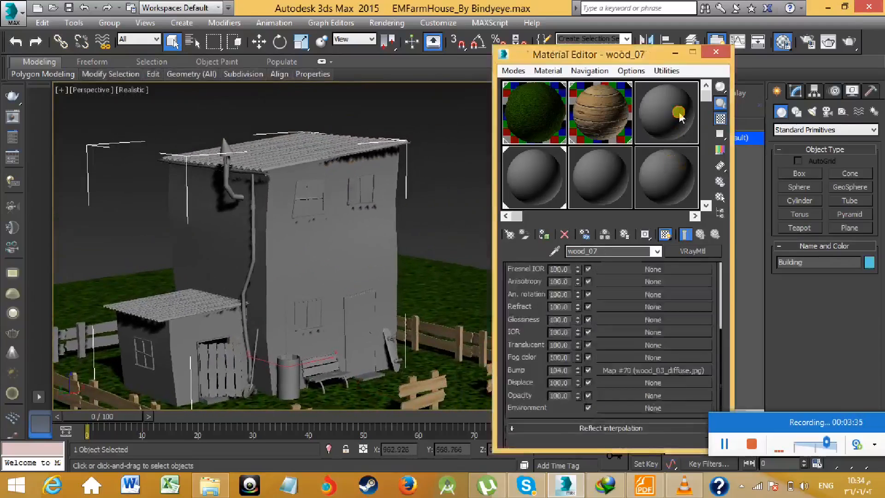
{"action": "middle_click_drag", "start_coordinate": [442, 234], "coordinate": [405, 233]}
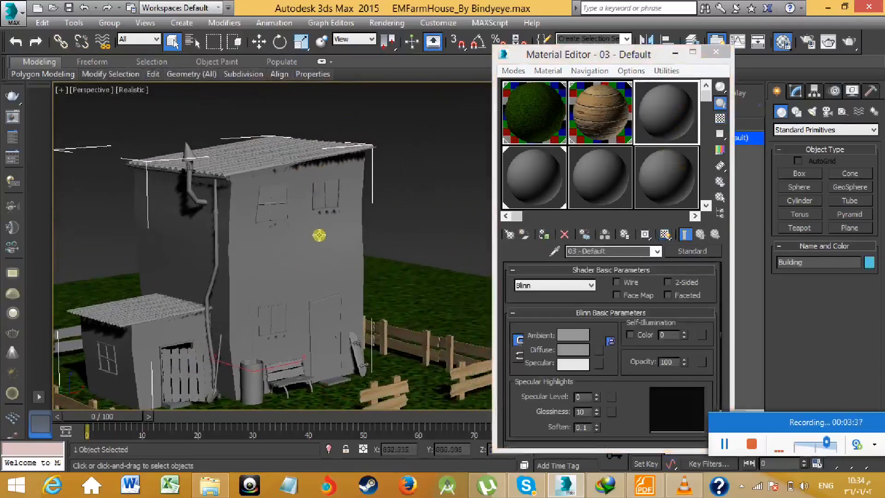
{"action": "middle_click_drag", "start_coordinate": [281, 245], "coordinate": [314, 227]}
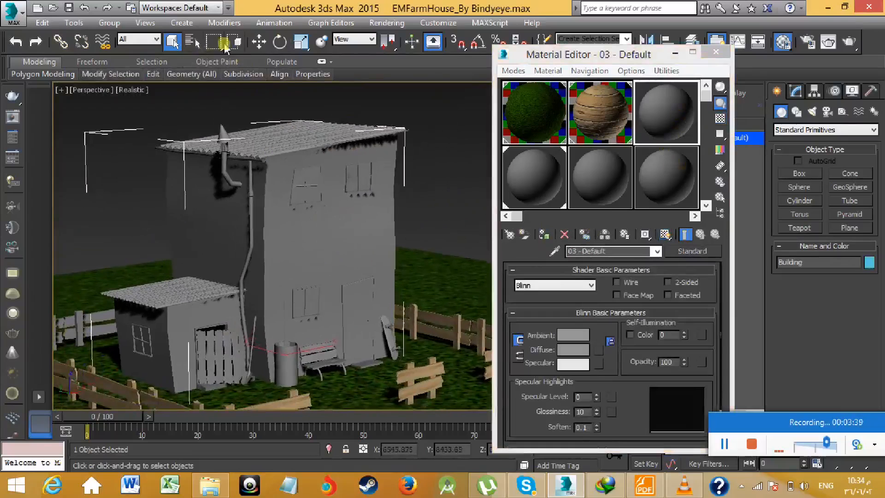
- Try moving the Building object with the Move tool, and undo the move
{"action": "left_click", "coordinate": [261, 42]}
{"action": "left_click_drag", "start_coordinate": [318, 346], "coordinate": [419, 322]}
{"action": "key", "text": "ctrl+z"}
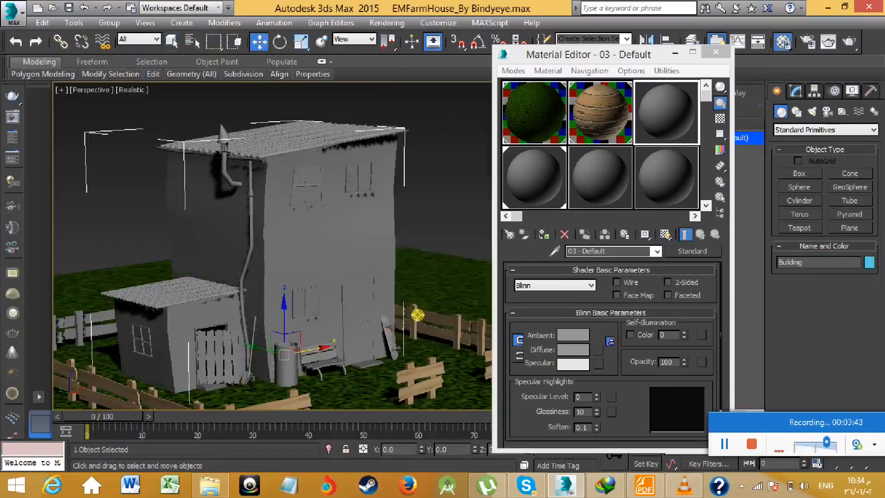
- Minimize the Material Editor and convert the Building object to an Editable Poly
{"action": "middle_click_drag", "start_coordinate": [323, 197], "coordinate": [322, 191]}
{"action": "middle_click_drag", "start_coordinate": [373, 245], "coordinate": [343, 257]}
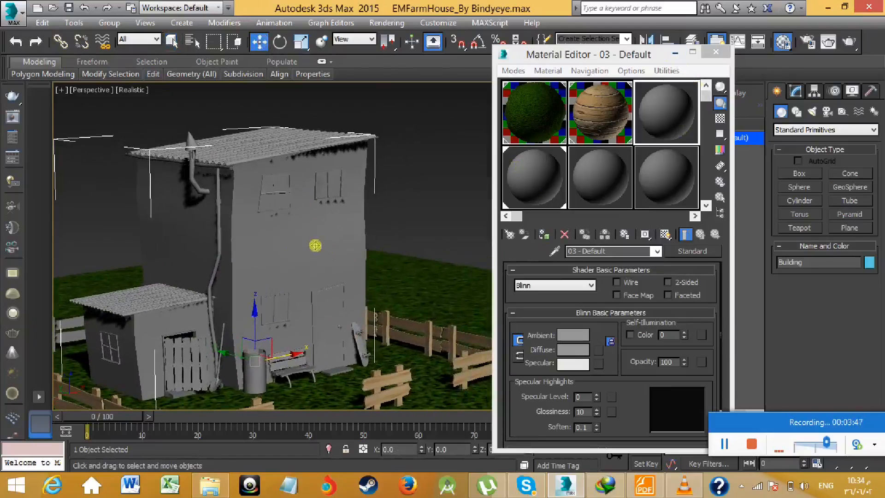
{"action": "left_click", "coordinate": [674, 54]}
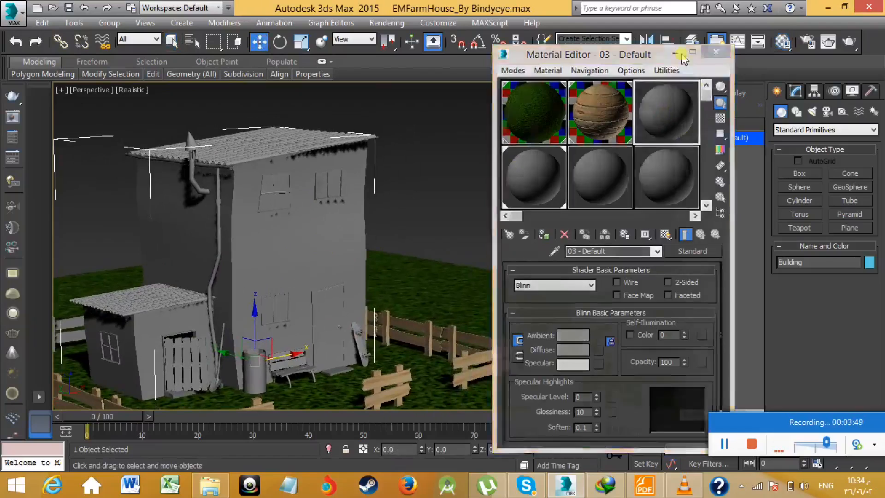
{"action": "right_click", "coordinate": [208, 256]}
{"action": "mouse_move", "coordinate": [309, 389]}
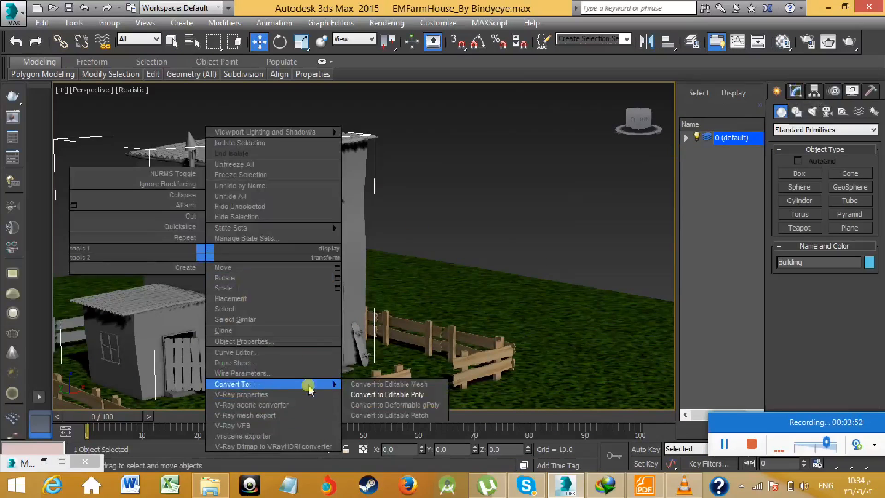
{"action": "left_click", "coordinate": [370, 395]}
- At polygon level, select the upper front wall's polygons beside the first window and along the row beneath the roof
{"action": "middle_click_drag", "start_coordinate": [416, 299], "coordinate": [429, 296]}
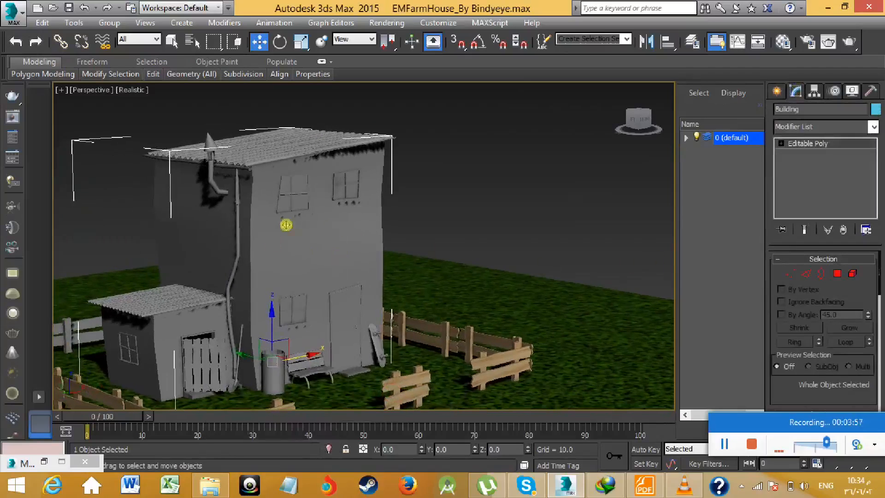
{"action": "left_click", "coordinate": [837, 273]}
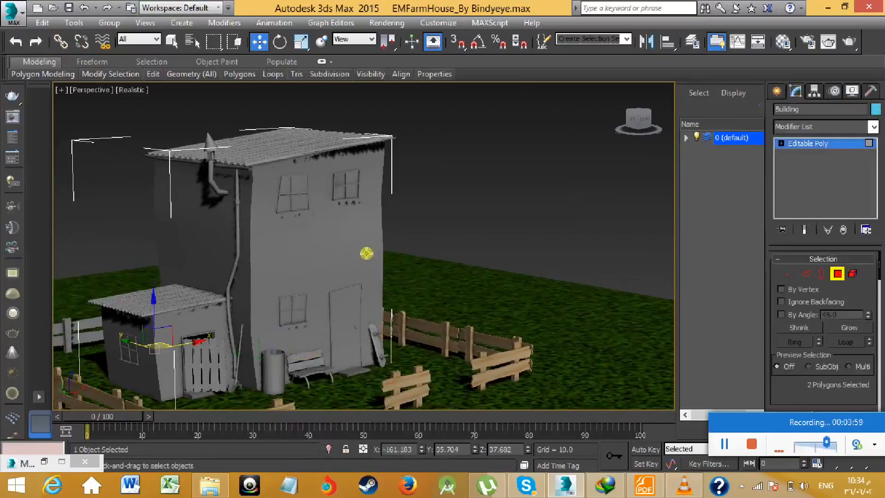
{"action": "left_click", "coordinate": [275, 233]}
{"action": "left_click", "coordinate": [273, 193], "text": "ctrl"}
{"action": "left_click", "coordinate": [277, 169], "text": "ctrl"}
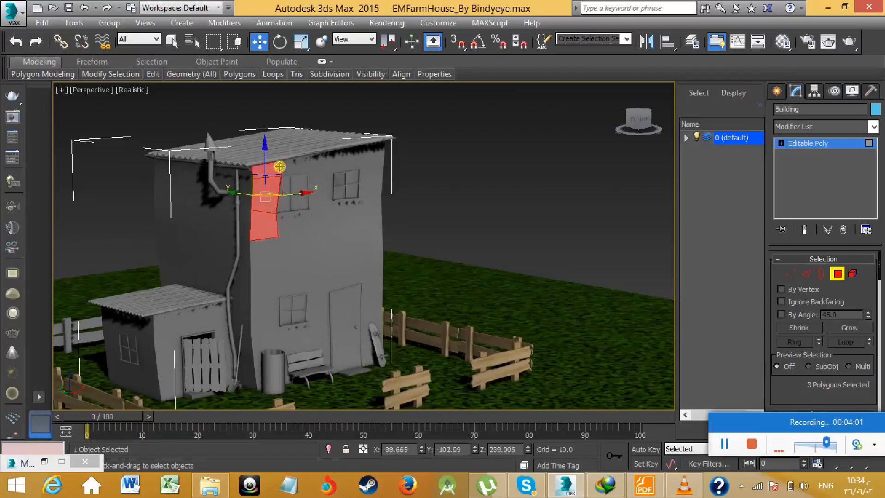
{"action": "left_click", "coordinate": [327, 166], "text": "ctrl"}
{"action": "left_click", "coordinate": [295, 168], "text": "ctrl"}
{"action": "left_click", "coordinate": [354, 162], "text": "ctrl"}
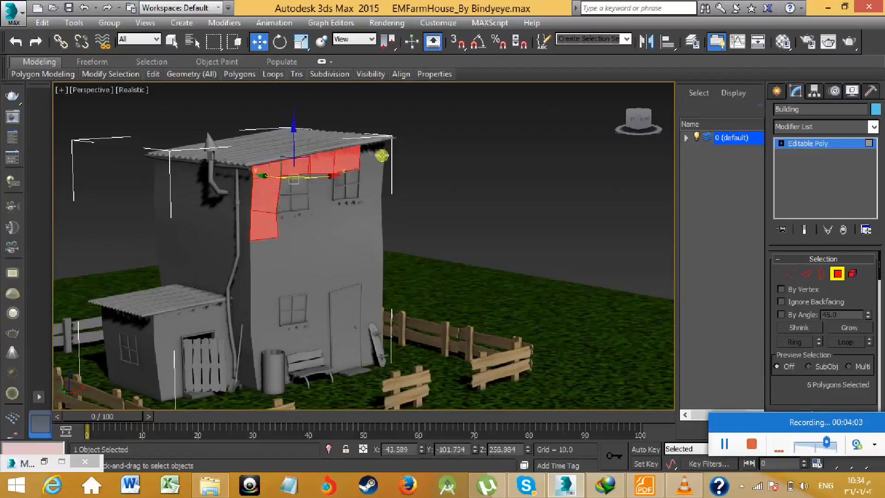
{"action": "left_click", "coordinate": [378, 154], "text": "ctrl"}
- Add the polygons between, beside and below the two upper-floor windows to the front wall selection
{"action": "left_click", "coordinate": [318, 186], "text": "ctrl"}
{"action": "left_click", "coordinate": [317, 220], "text": "ctrl"}
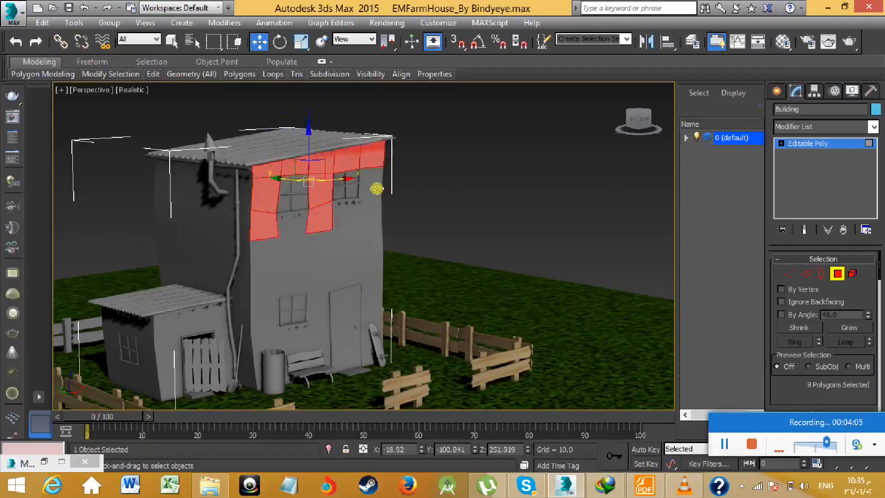
{"action": "left_click", "coordinate": [375, 188], "text": "ctrl"}
{"action": "left_click", "coordinate": [368, 213], "text": "ctrl"}
{"action": "left_click", "coordinate": [343, 215], "text": "ctrl"}
{"action": "left_click", "coordinate": [297, 220], "text": "ctrl"}
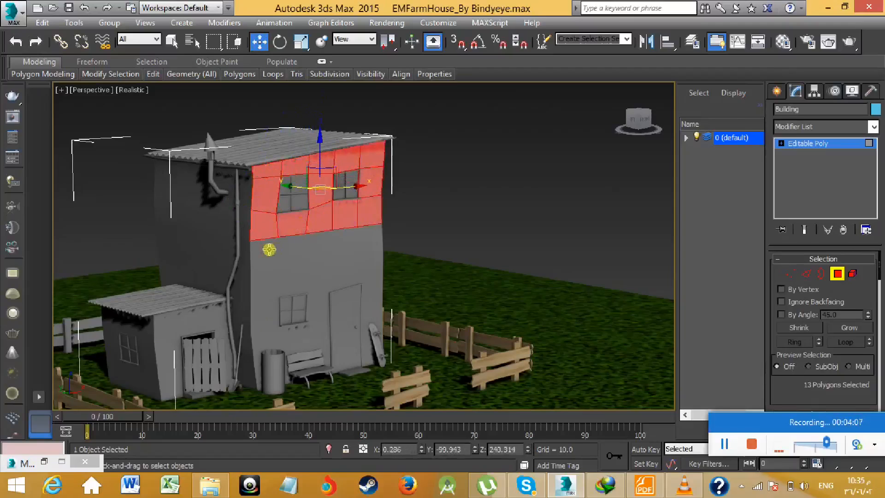
- Add the full row of polygons directly beneath the current front wall selection, from the drainpipe corner to the opposite corner
{"action": "left_click", "coordinate": [267, 251], "text": "ctrl"}
{"action": "left_click", "coordinate": [291, 245], "text": "ctrl"}
{"action": "left_click", "coordinate": [325, 244], "text": "ctrl"}
{"action": "left_click_drag", "start_coordinate": [326, 244], "coordinate": [328, 244], "text": "ctrl"}
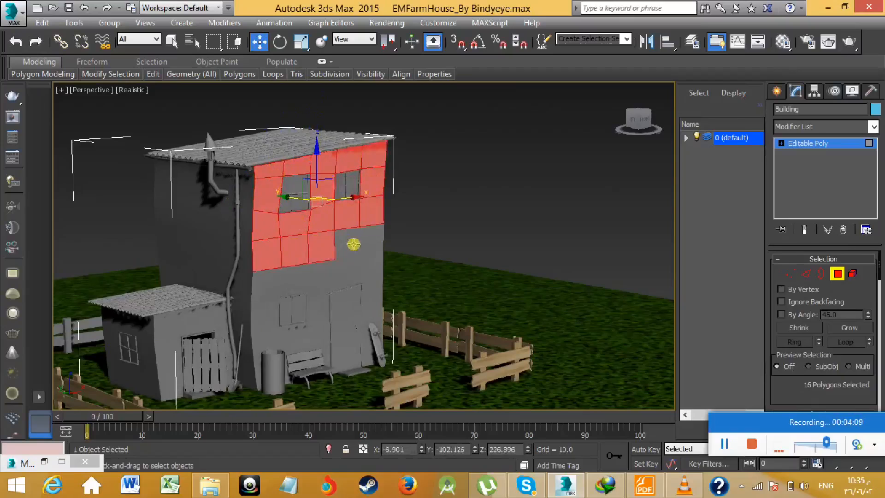
{"action": "left_click", "coordinate": [354, 245], "text": "ctrl"}
{"action": "left_click", "coordinate": [369, 239], "text": "ctrl"}
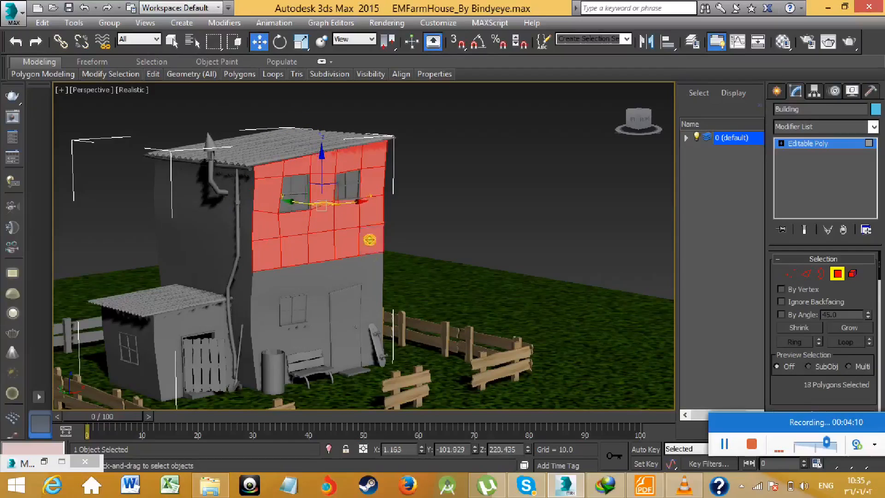
- Add the row above the door and ground-floor window, plus the corner column beside that window down to the ground, to the selection
{"action": "left_click", "coordinate": [369, 272], "text": "ctrl"}
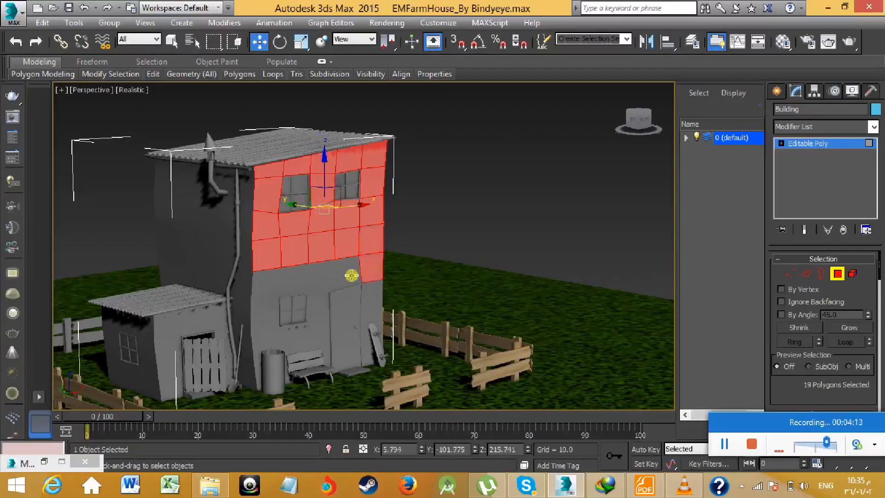
{"action": "left_click", "coordinate": [345, 276], "text": "ctrl"}
{"action": "left_click", "coordinate": [324, 277], "text": "ctrl"}
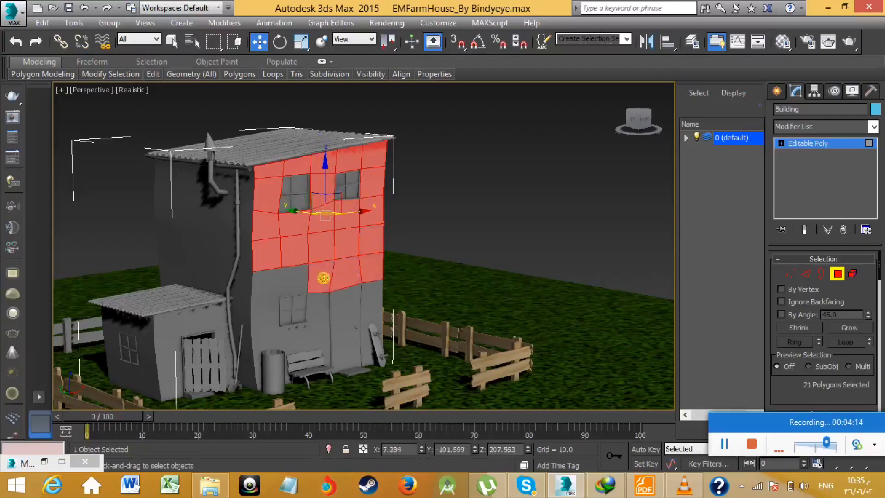
{"action": "left_click", "coordinate": [291, 278], "text": "ctrl"}
{"action": "left_click", "coordinate": [270, 280], "text": "ctrl"}
{"action": "left_click", "coordinate": [264, 304], "text": "ctrl"}
{"action": "left_click", "coordinate": [264, 338], "text": "ctrl"}
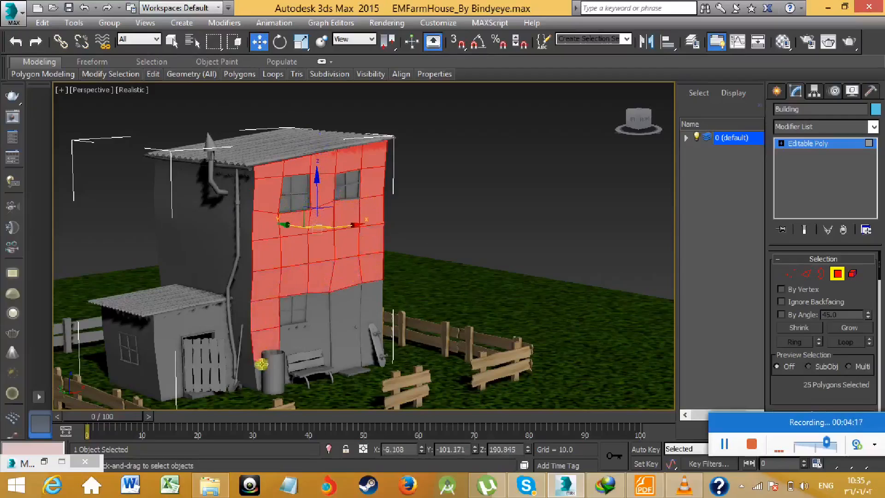
{"action": "left_click", "coordinate": [257, 376], "text": "ctrl"}
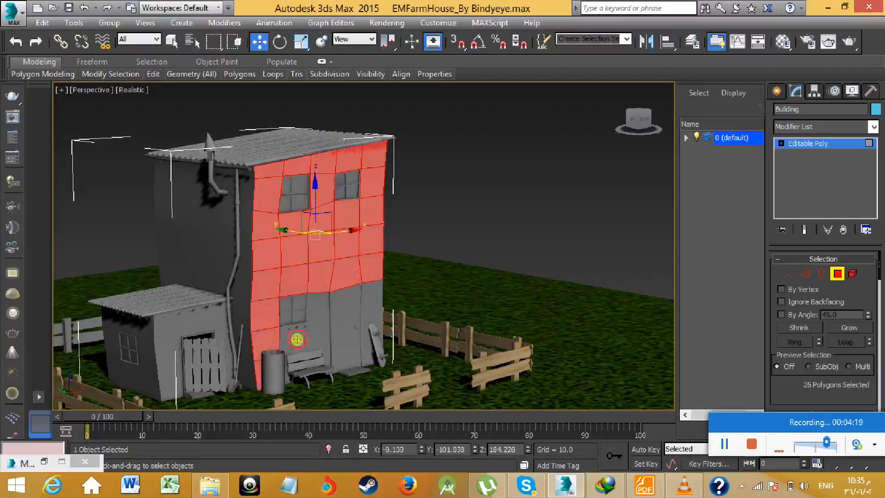
- Add the remaining front wall polygons around the ground-floor window, behind the bench and beside the door to the selection
{"action": "left_click", "coordinate": [297, 339], "text": "ctrl"}
{"action": "left_click", "coordinate": [322, 310], "text": "ctrl"}
{"action": "left_click", "coordinate": [322, 343], "text": "ctrl"}
{"action": "left_click", "coordinate": [372, 308], "text": "ctrl"}
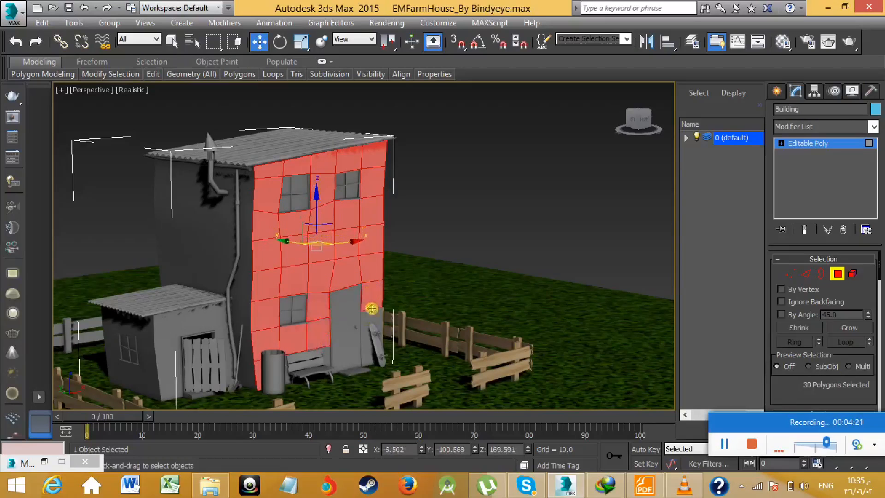
{"action": "left_click", "coordinate": [376, 325], "text": "ctrl"}
{"action": "left_click", "coordinate": [369, 350], "text": "ctrl"}
{"action": "left_click", "coordinate": [327, 356], "text": "ctrl"}
{"action": "left_click", "coordinate": [290, 380], "text": "ctrl"}
{"action": "middle_click_drag", "start_coordinate": [370, 357], "coordinate": [388, 282]}
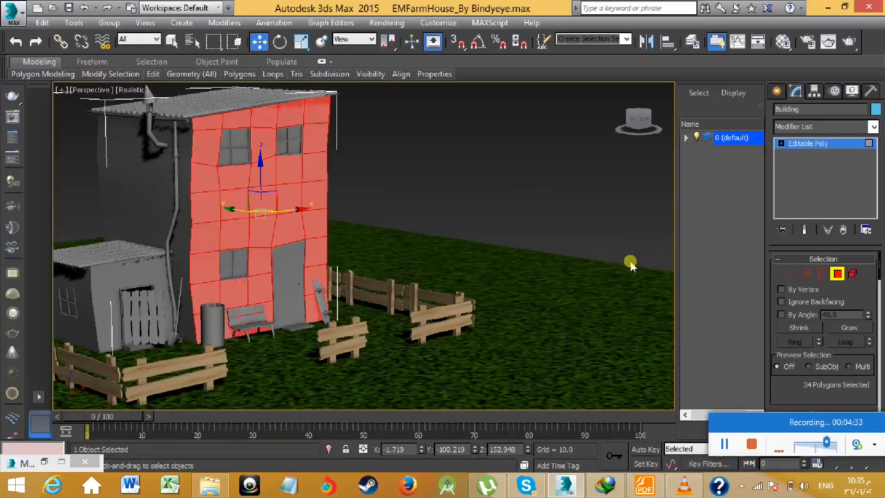
- Assign the 03 - Default material to the selected wall polygons, show it in the viewport, and open the browser for replacing its type
{"action": "key", "text": "m"}
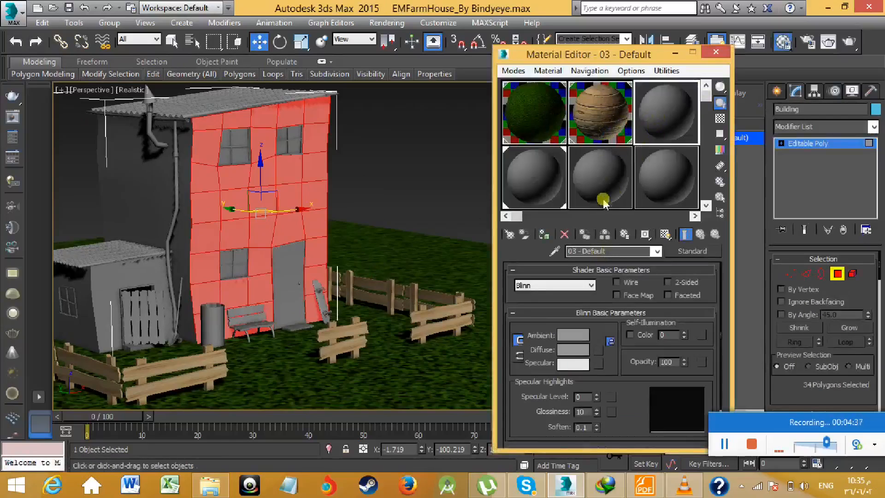
{"action": "left_click", "coordinate": [550, 232]}
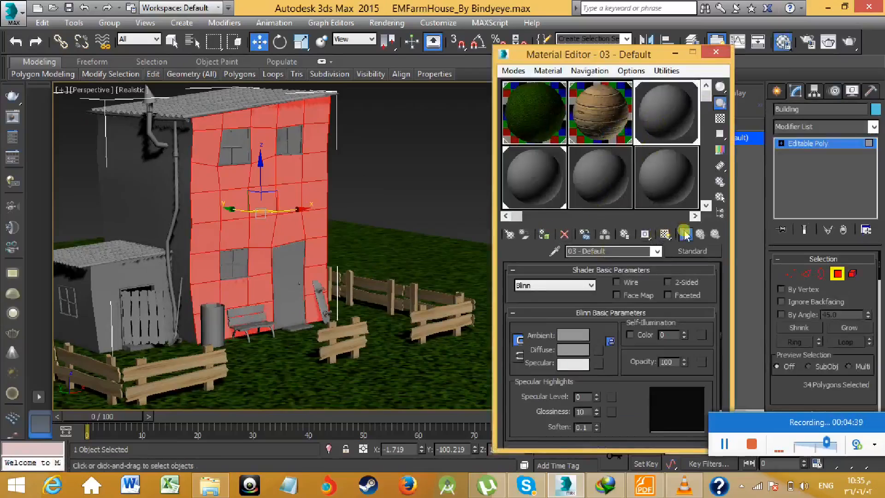
{"action": "left_click", "coordinate": [665, 234]}
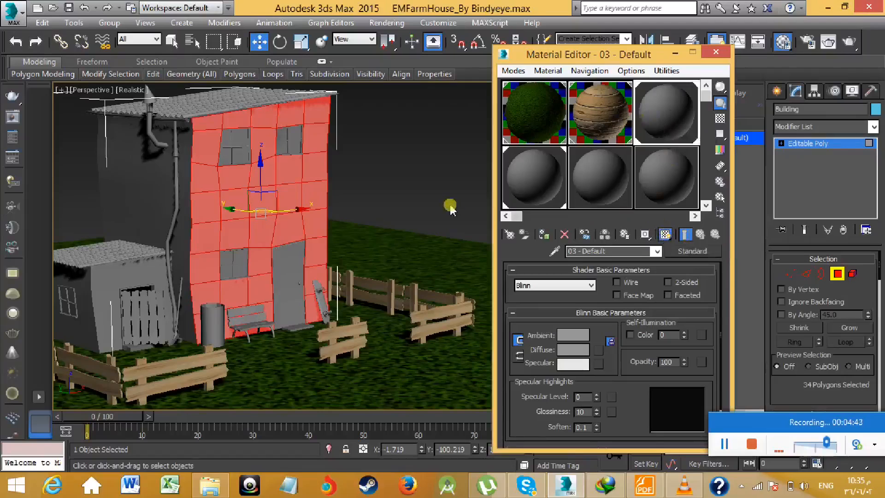
{"action": "left_click", "coordinate": [691, 250]}
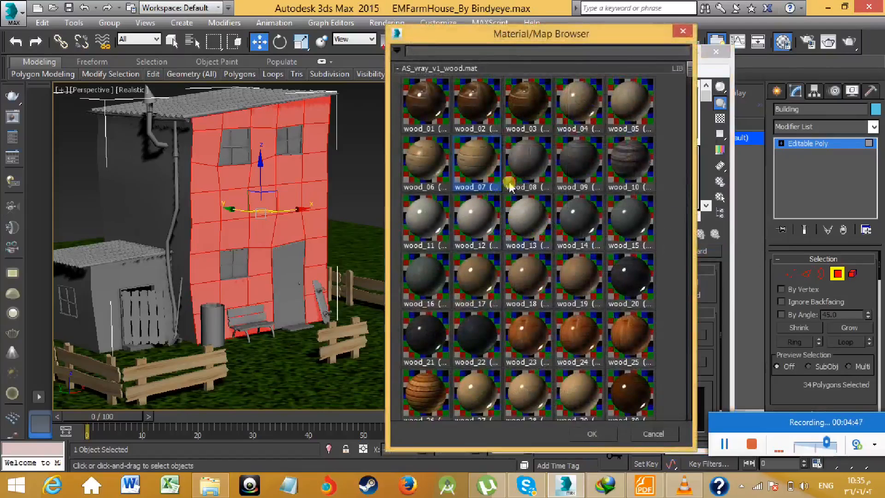
- Look through the wood materials, then browse the archshaders_vol_1.pdf catalogue in Foxit Reader and return to 3ds Max
{"action": "scroll", "coordinate": [657, 267], "scroll_direction": "down", "scroll_amount": 5}
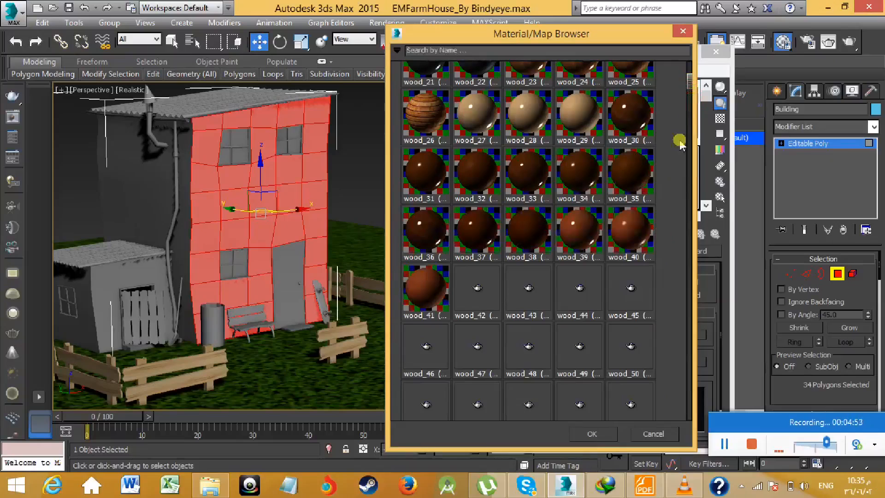
{"action": "left_click", "coordinate": [645, 486]}
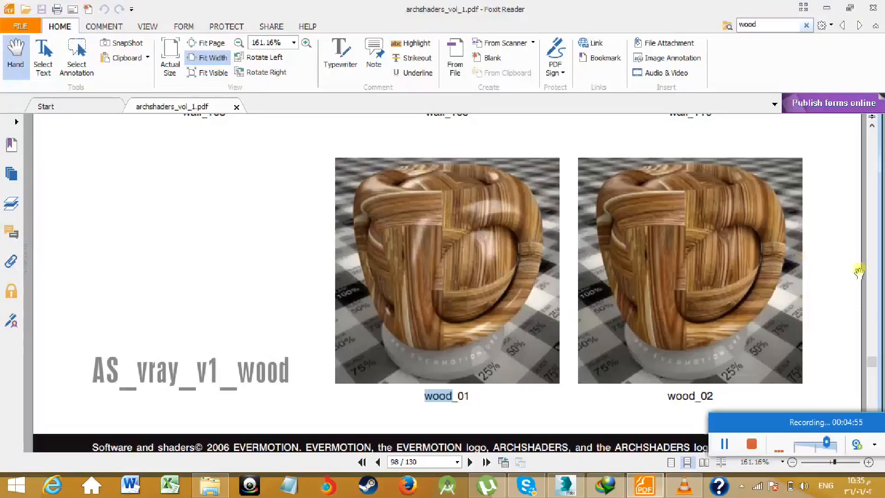
{"action": "left_click_drag", "start_coordinate": [871, 363], "coordinate": [871, 234]}
{"action": "left_click_drag", "start_coordinate": [870, 192], "coordinate": [871, 174]}
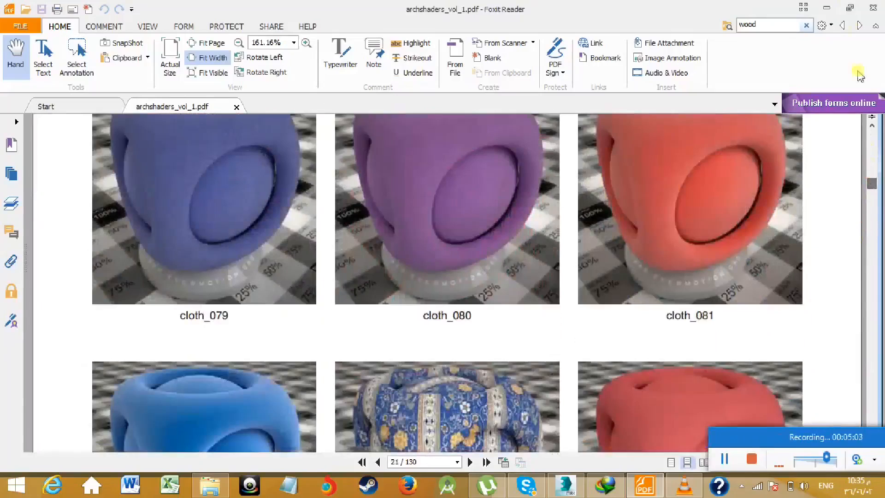
{"action": "left_click", "coordinate": [828, 7]}
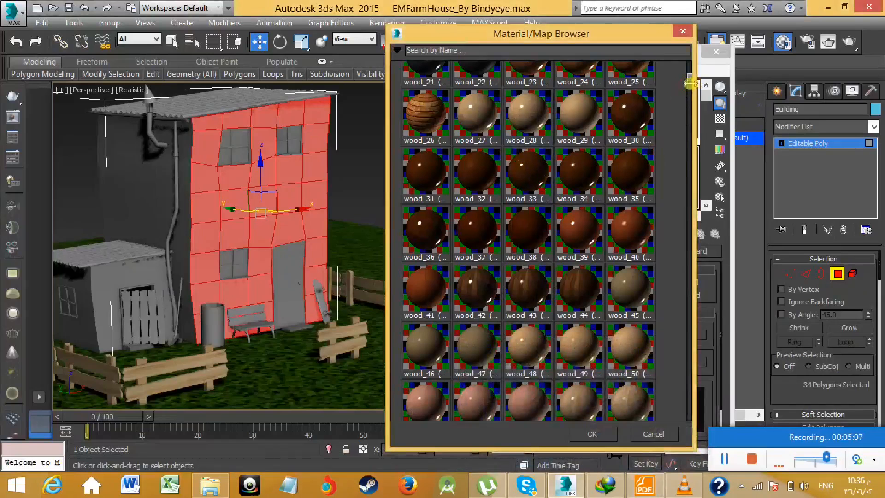
- Display the first AS_vray_v1_wood.mat library as icons and text, and collapse it
{"action": "left_click_drag", "start_coordinate": [691, 85], "coordinate": [690, 70]}
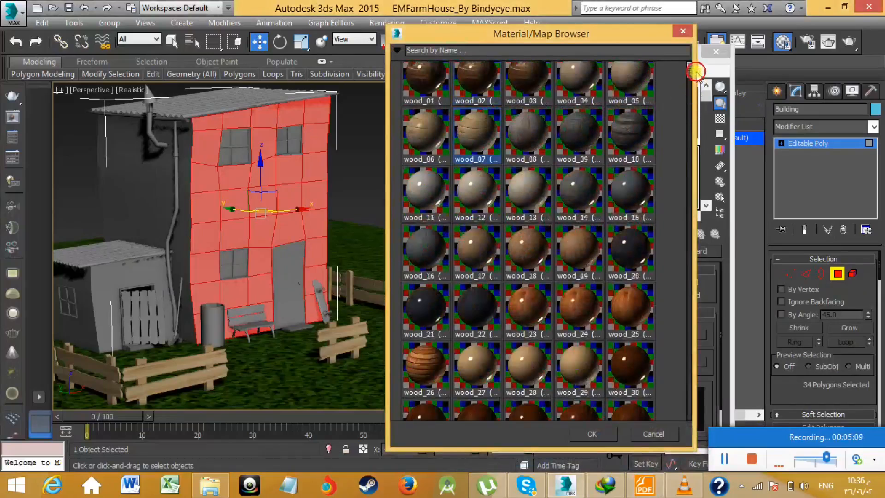
{"action": "right_click", "coordinate": [398, 68]}
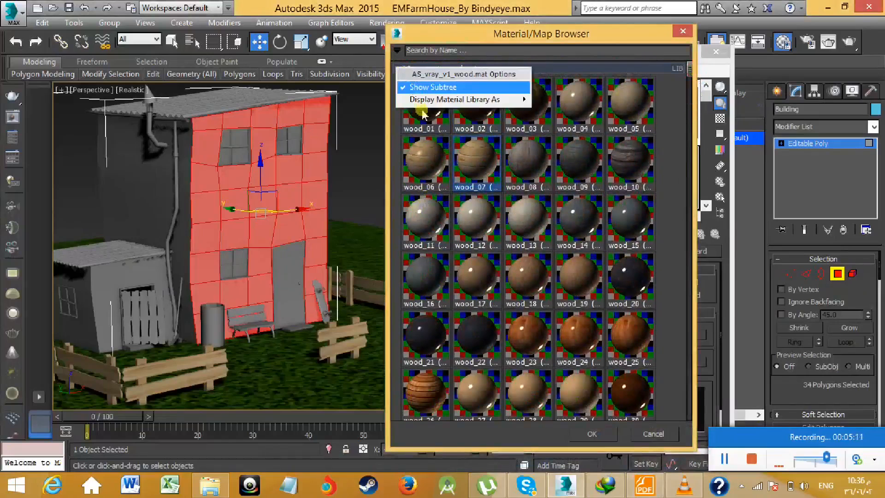
{"action": "mouse_move", "coordinate": [446, 104]}
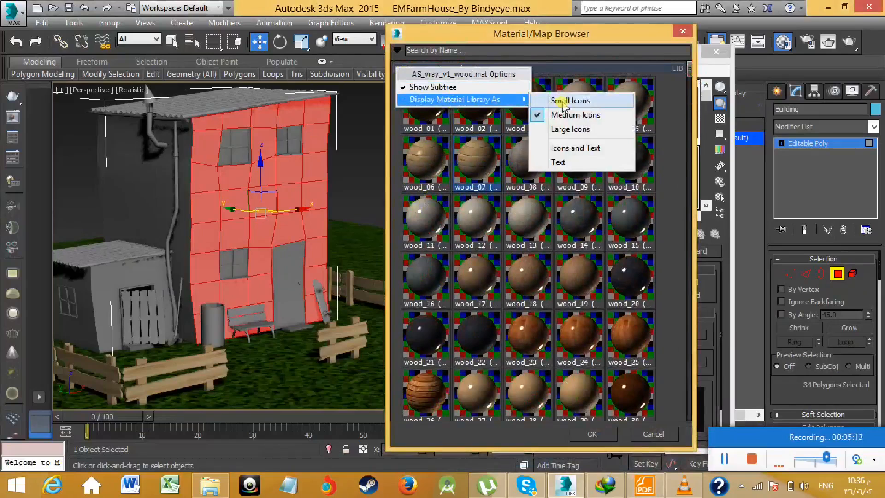
{"action": "left_click", "coordinate": [575, 148]}
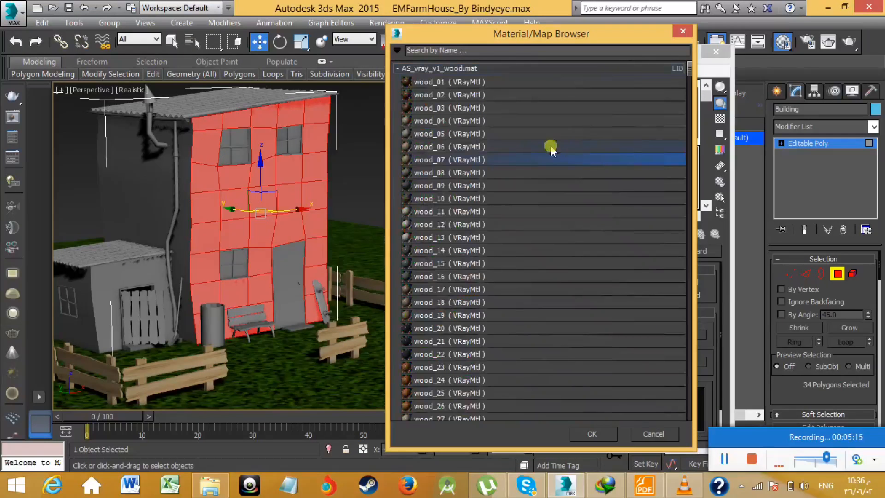
{"action": "left_click", "coordinate": [398, 68]}
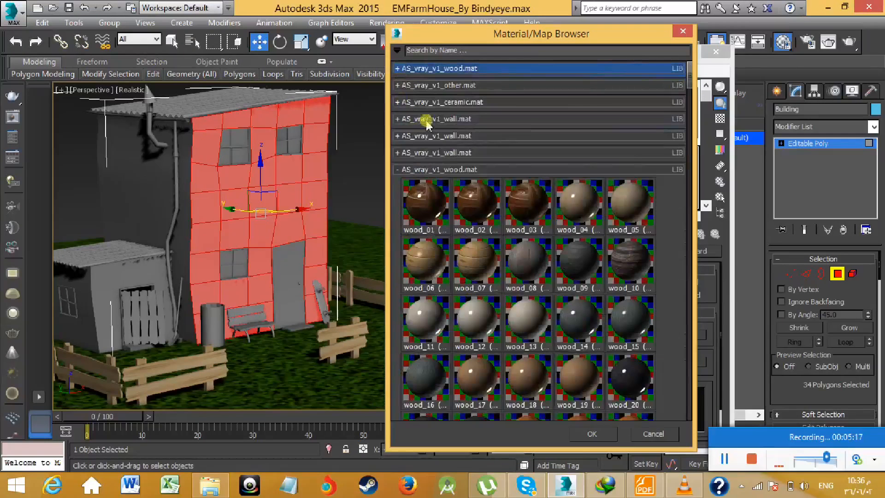
- Replace the material with the wall_066 brick VRayMtl from the AS_vray_v1_wall.mat library
{"action": "left_click", "coordinate": [397, 120]}
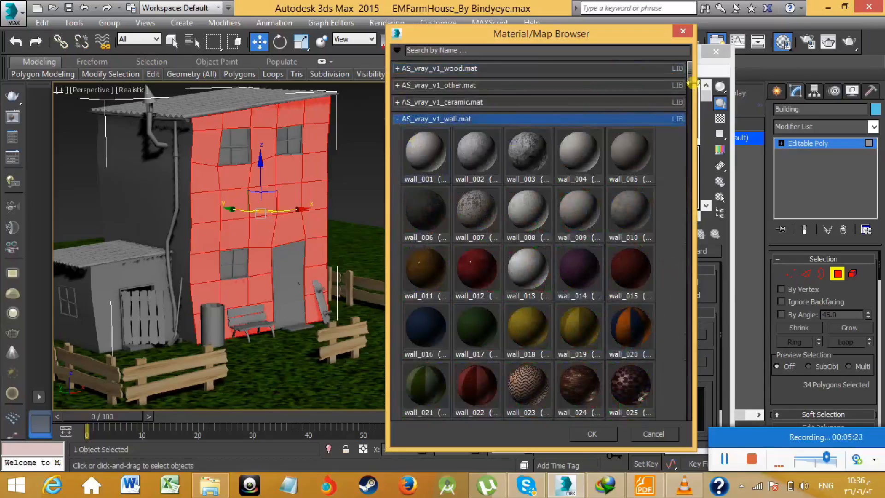
{"action": "left_click_drag", "start_coordinate": [690, 79], "coordinate": [695, 123]}
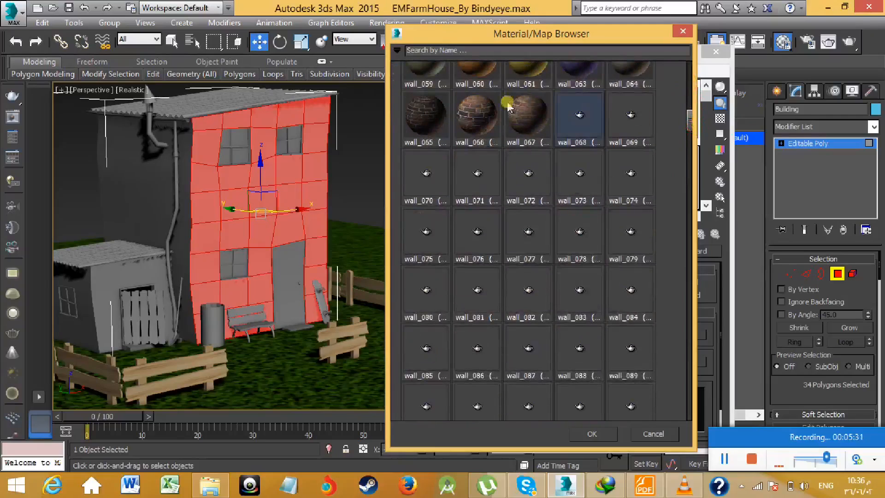
{"action": "left_click", "coordinate": [479, 119]}
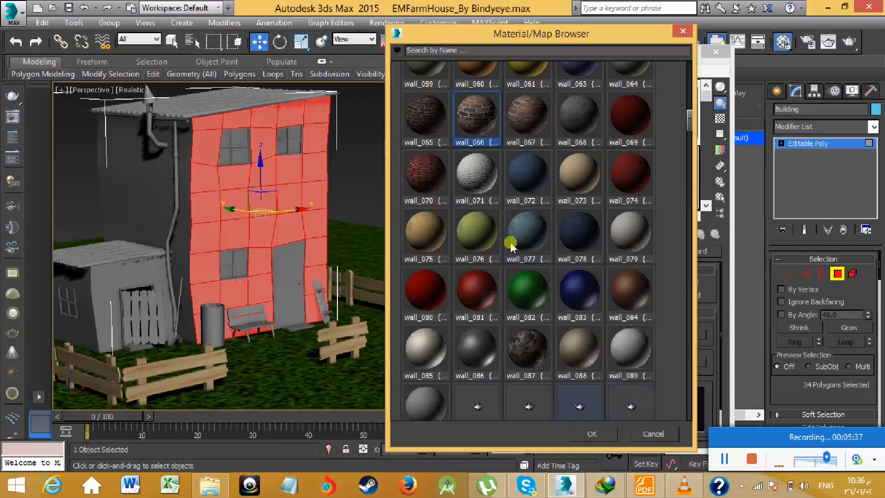
{"action": "left_click", "coordinate": [592, 433]}
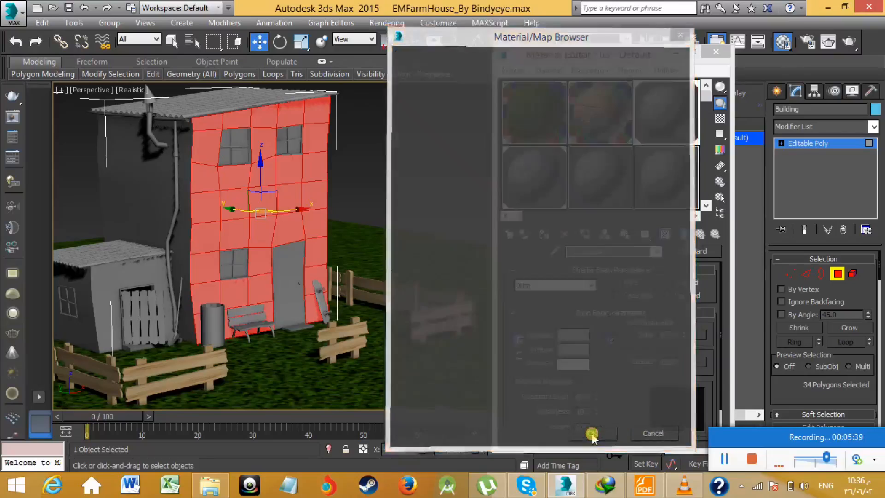
- Minimize the Material Editor and add a UVW Map modifier to the Building's selected front wall polygons
{"action": "middle_click_drag", "start_coordinate": [401, 177], "coordinate": [417, 184]}
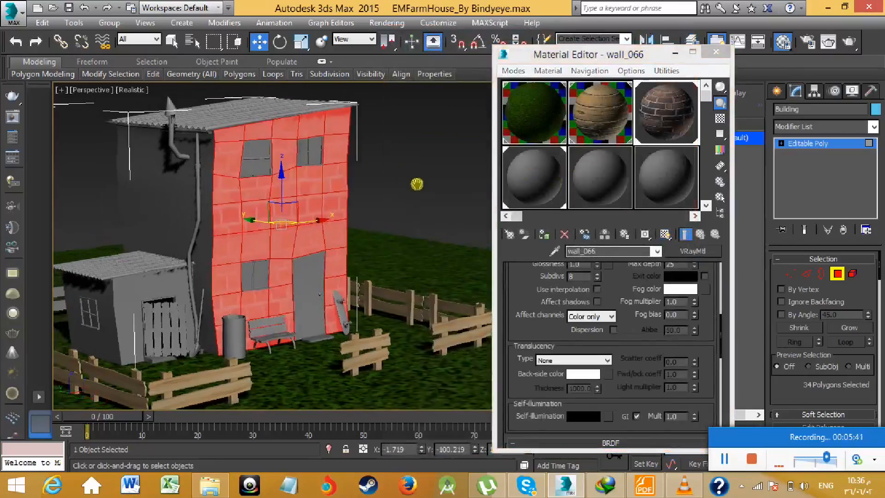
{"action": "scroll", "coordinate": [223, 188], "scroll_direction": "up", "scroll_amount": 10}
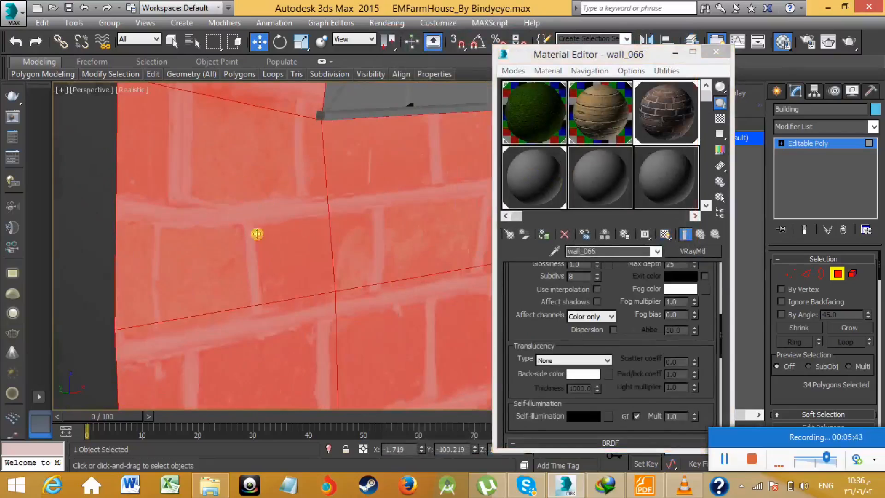
{"action": "scroll", "coordinate": [296, 232], "scroll_direction": "down", "scroll_amount": 10}
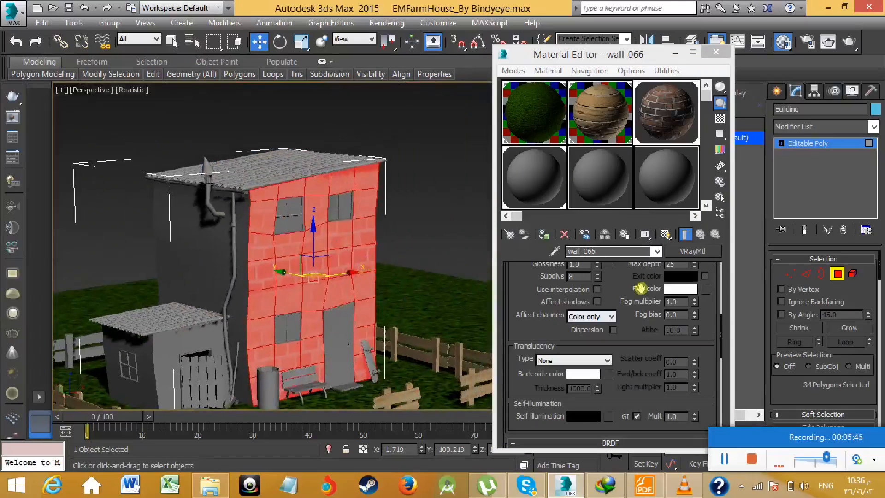
{"action": "scroll", "coordinate": [359, 262], "scroll_direction": "up", "scroll_amount": 5}
{"action": "scroll", "coordinate": [360, 262], "scroll_direction": "down", "scroll_amount": 5}
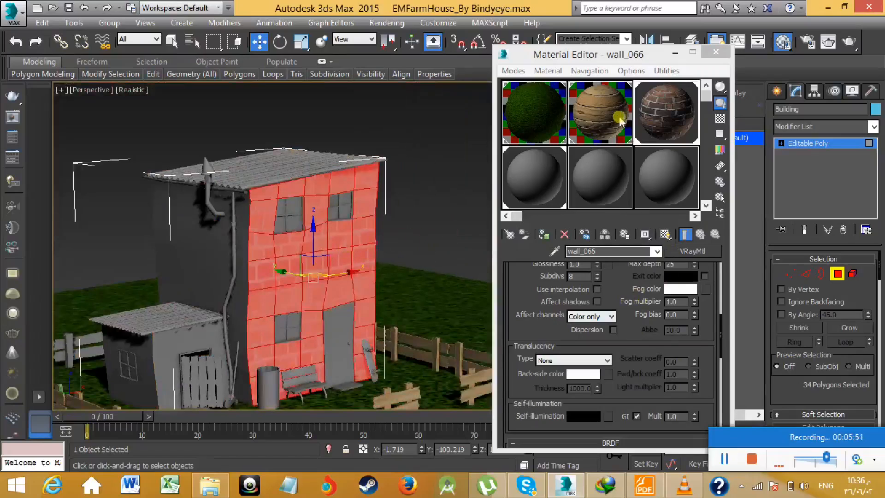
{"action": "left_click", "coordinate": [675, 54]}
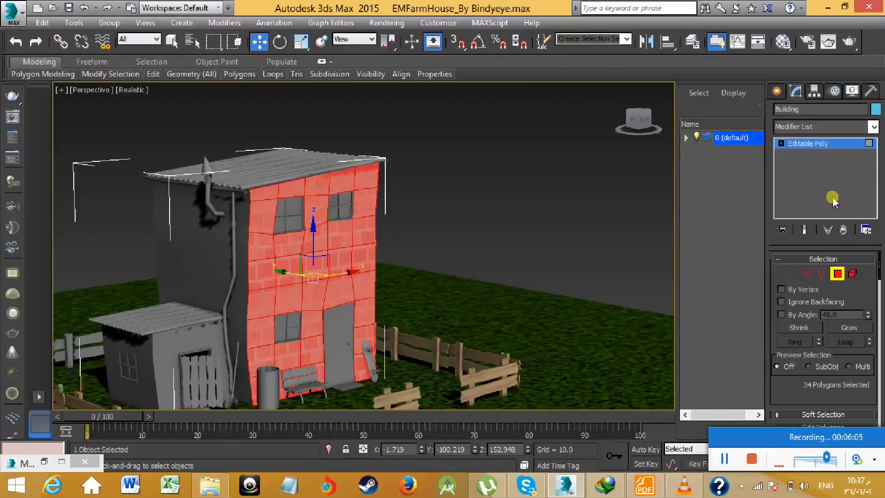
{"action": "left_click", "coordinate": [810, 127]}
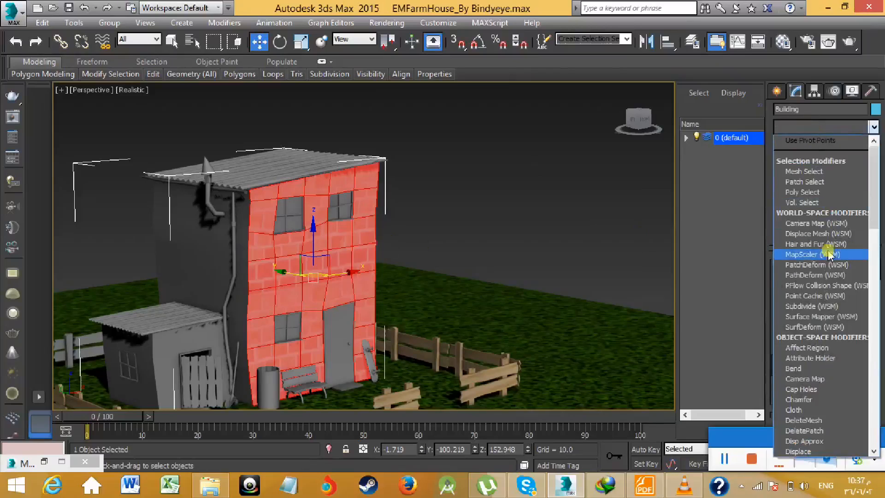
{"action": "left_click", "coordinate": [822, 127]}
{"action": "left_click", "coordinate": [822, 126]}
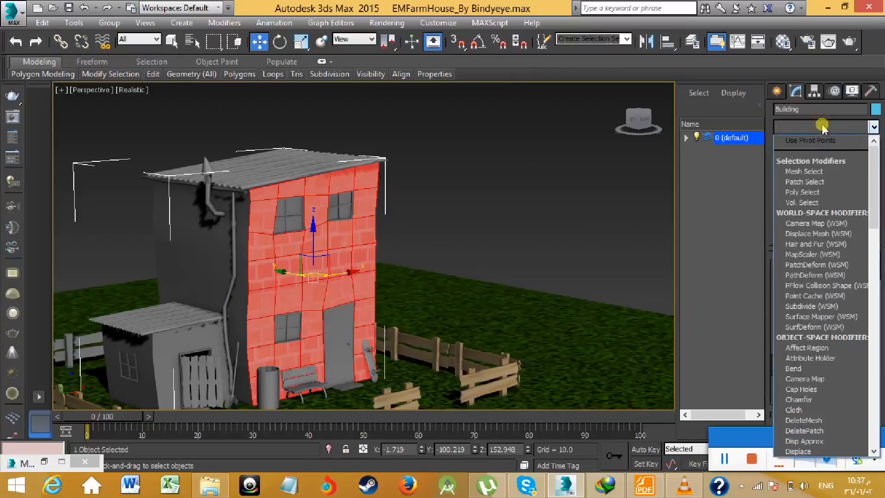
{"action": "key", "text": "u"}
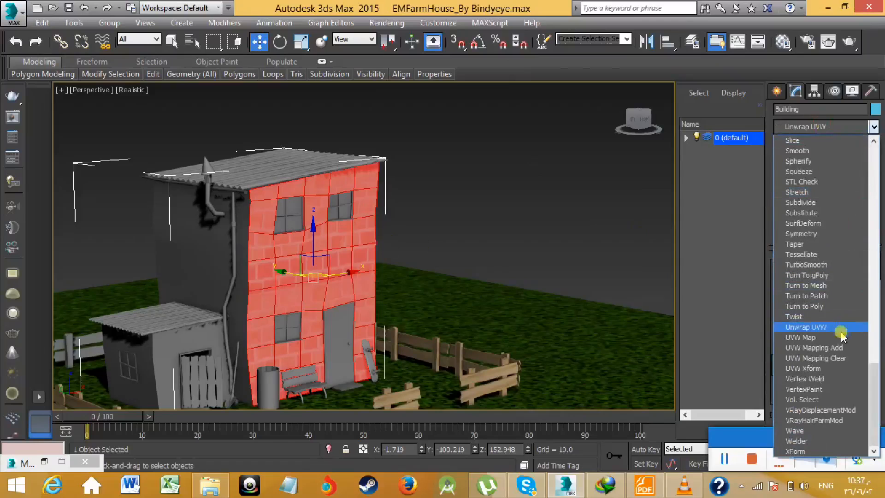
{"action": "left_click", "coordinate": [813, 339]}
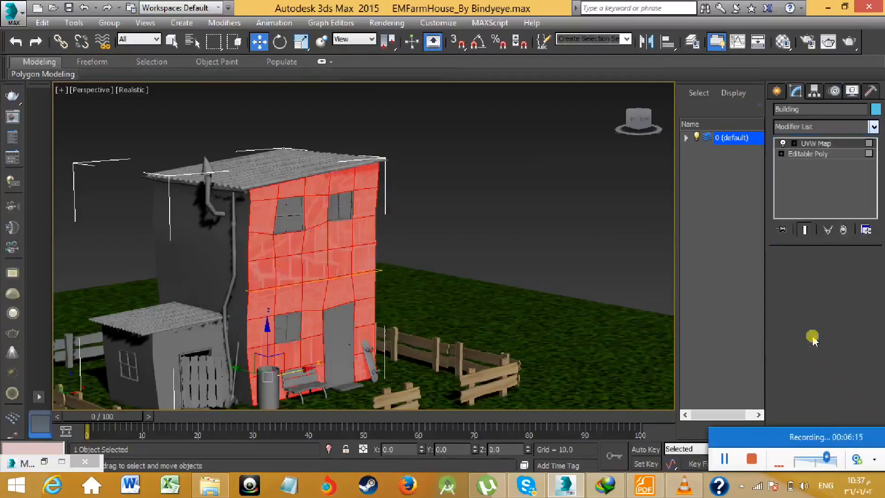
{"action": "middle_click_drag", "start_coordinate": [451, 253], "coordinate": [389, 221], "text": "alt"}
{"action": "scroll", "coordinate": [342, 265], "scroll_direction": "up", "scroll_amount": 3}
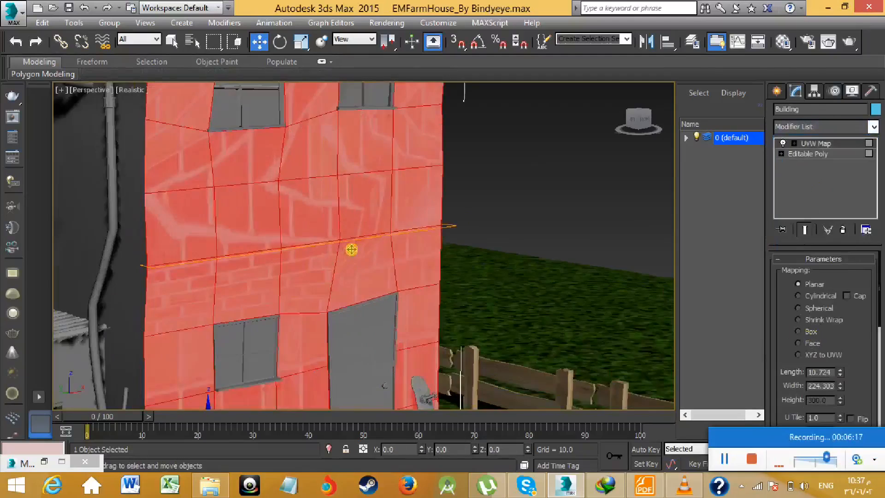
- Switch the front wall's UVW Map mapping type to Box
{"action": "middle_click_drag", "start_coordinate": [342, 259], "coordinate": [347, 263]}
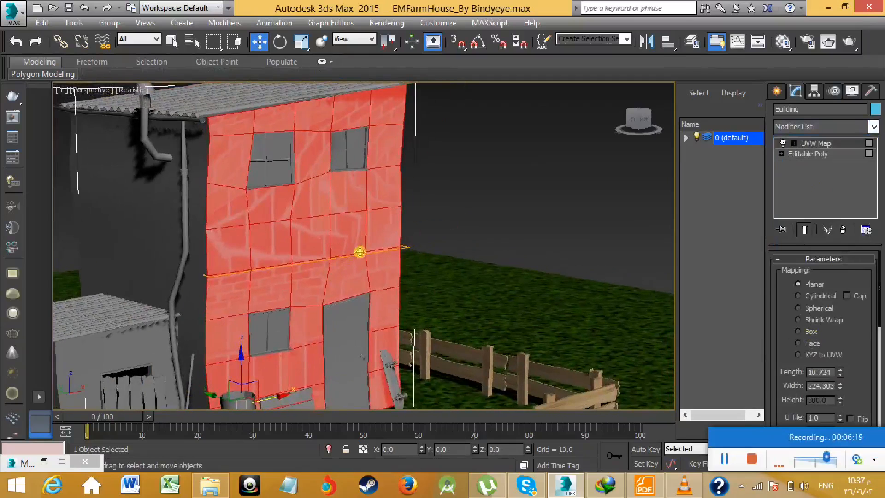
{"action": "middle_click_drag", "start_coordinate": [470, 258], "coordinate": [553, 240]}
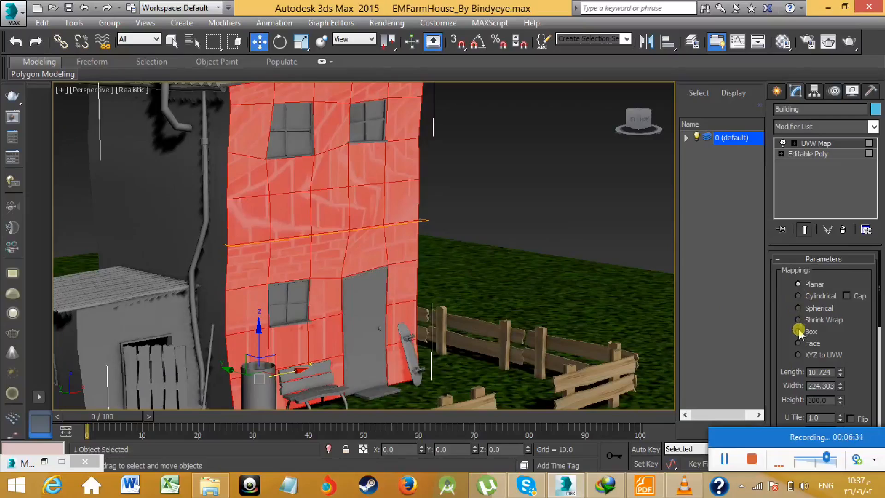
{"action": "left_click", "coordinate": [797, 331]}
{"action": "scroll", "coordinate": [480, 297], "scroll_direction": "down", "scroll_amount": 3}
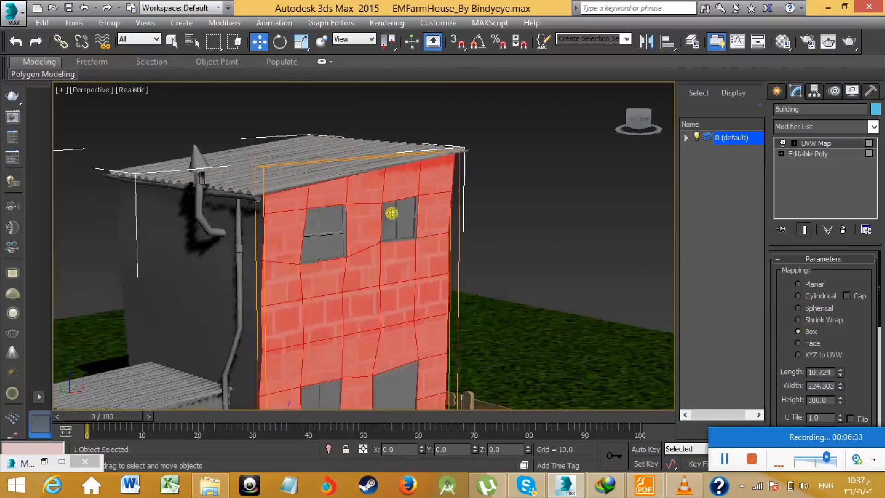
{"action": "middle_click_drag", "start_coordinate": [416, 271], "coordinate": [413, 216]}
{"action": "scroll", "coordinate": [399, 210], "scroll_direction": "down", "scroll_amount": 2}
{"action": "scroll", "coordinate": [401, 212], "scroll_direction": "up", "scroll_amount": 2}
{"action": "scroll", "coordinate": [850, 339], "scroll_direction": "down", "scroll_amount": 3}
{"action": "middle_click_drag", "start_coordinate": [550, 295], "coordinate": [547, 272]}
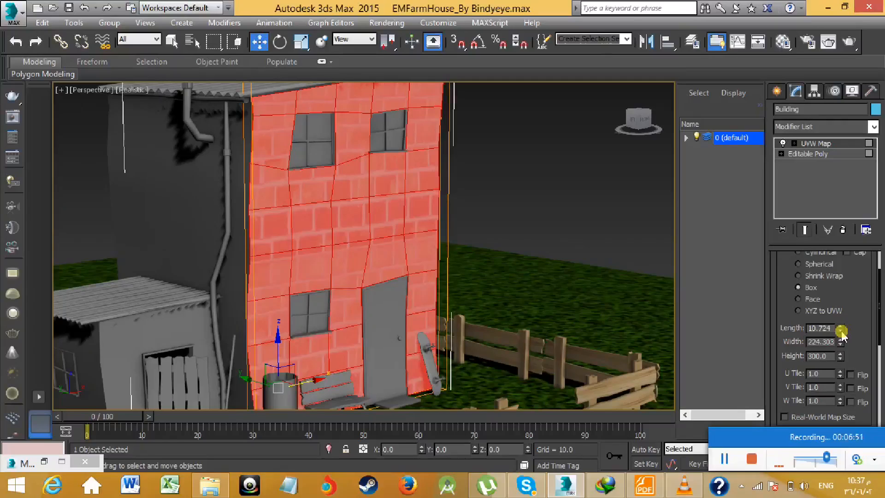
- Reduce the UVW Map box on the front wall to length 8.885, width 99.927 and height 180
{"action": "scroll", "coordinate": [560, 259], "scroll_direction": "down", "scroll_amount": 5}
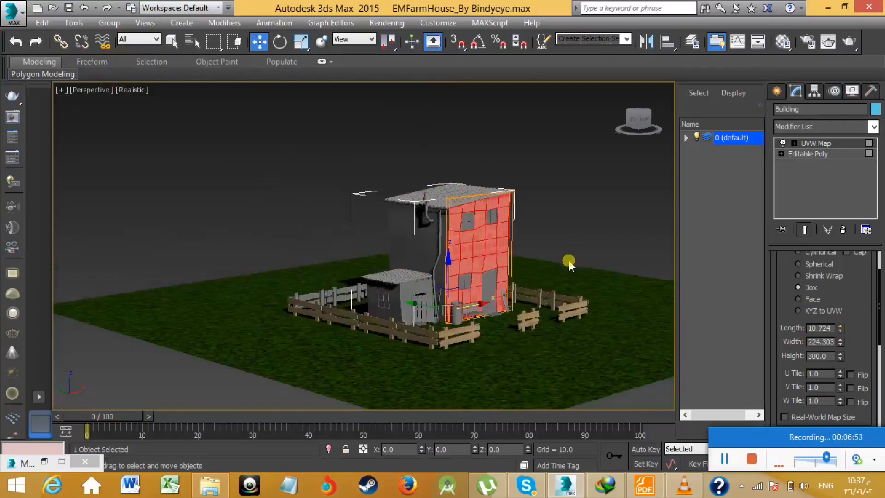
{"action": "scroll", "coordinate": [568, 260], "scroll_direction": "up", "scroll_amount": 2}
{"action": "scroll", "coordinate": [519, 253], "scroll_direction": "up", "scroll_amount": 3}
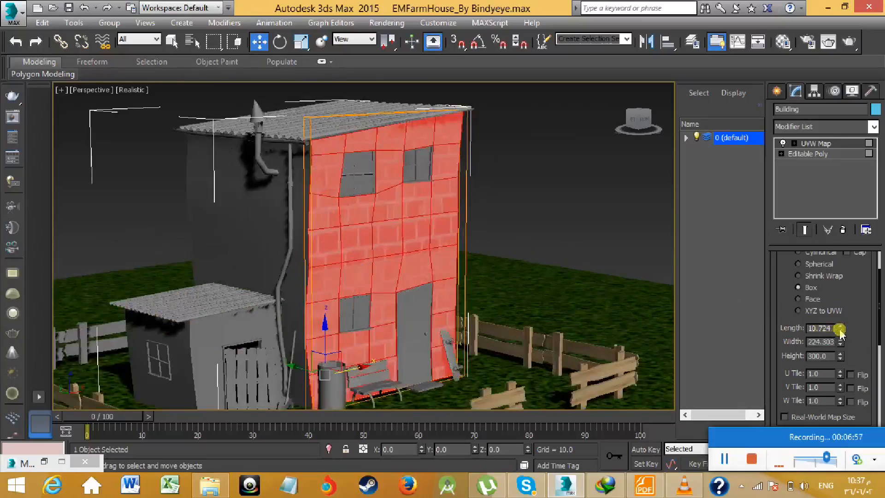
{"action": "left_click_drag", "start_coordinate": [840, 332], "coordinate": [845, 377]}
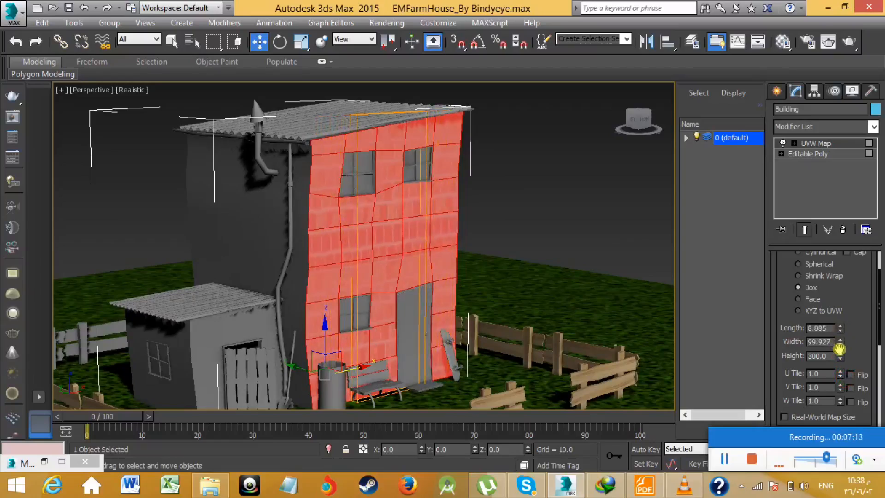
{"action": "left_click_drag", "start_coordinate": [843, 358], "coordinate": [851, 385]}
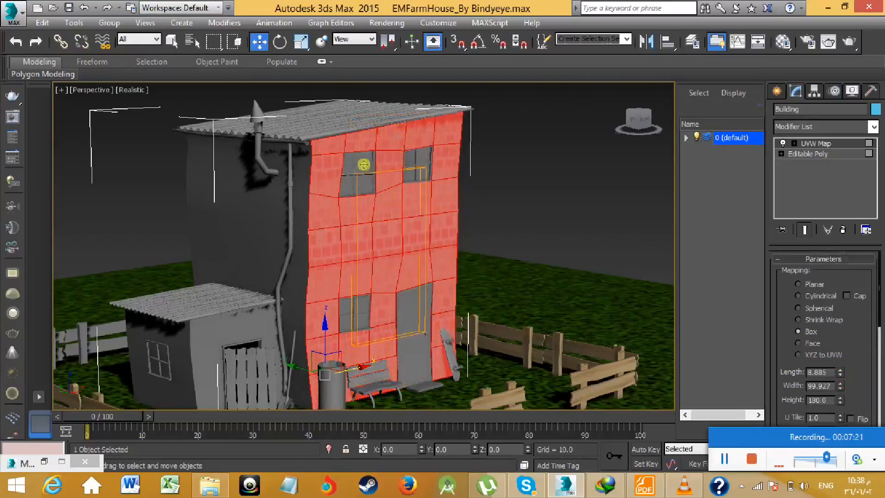
- Make the brick pattern finer by setting the UVW Map height to 127.8 and width to 92.932
{"action": "scroll", "coordinate": [366, 164], "scroll_direction": "up", "scroll_amount": 5}
{"action": "scroll", "coordinate": [366, 164], "scroll_direction": "down", "scroll_amount": 10}
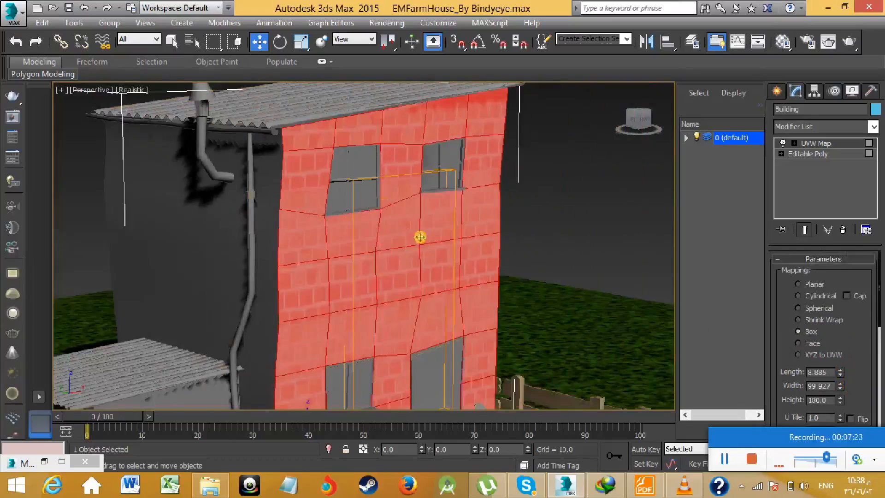
{"action": "middle_click_drag", "start_coordinate": [392, 181], "coordinate": [393, 241]}
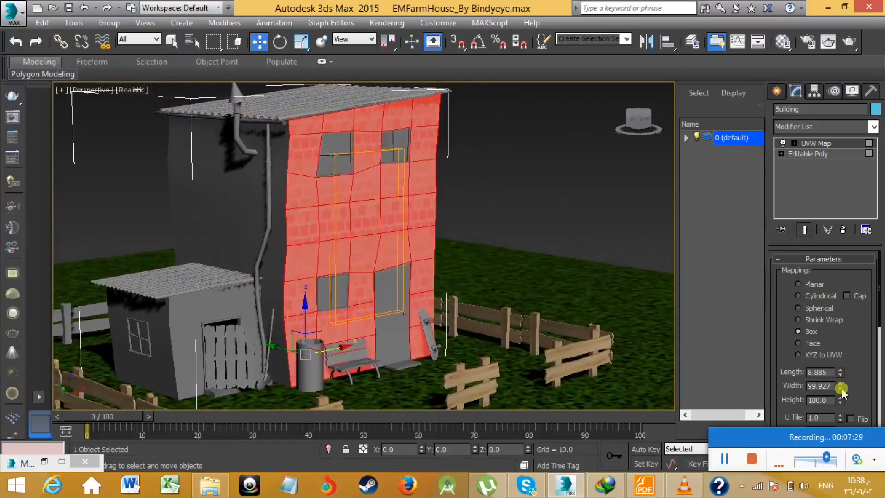
{"action": "left_click_drag", "start_coordinate": [843, 404], "coordinate": [844, 418]}
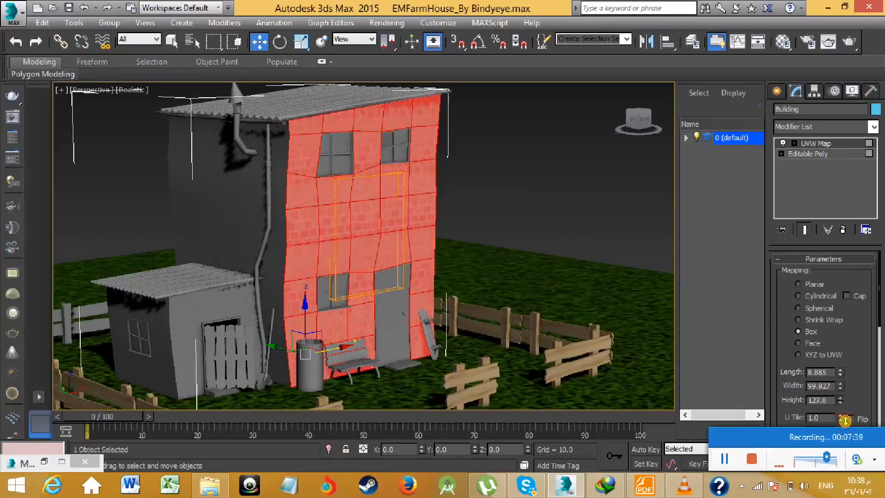
{"action": "left_click_drag", "start_coordinate": [840, 393], "coordinate": [839, 391]}
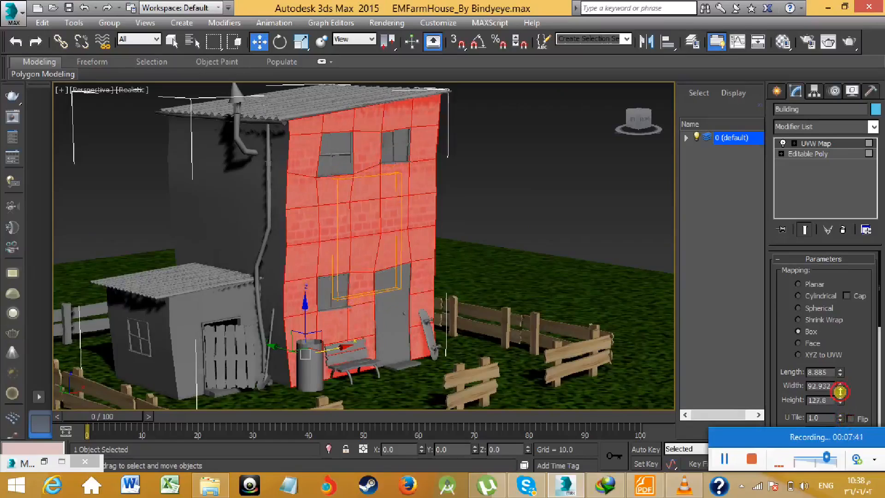
- Deselect the building and examine the brick texture on the front wall from close up and from a distance
{"action": "left_click", "coordinate": [526, 186]}
{"action": "scroll", "coordinate": [446, 193], "scroll_direction": "up", "scroll_amount": 5}
{"action": "scroll", "coordinate": [443, 196], "scroll_direction": "up", "scroll_amount": 3}
{"action": "scroll", "coordinate": [444, 196], "scroll_direction": "down", "scroll_amount": 3}
{"action": "scroll", "coordinate": [413, 233], "scroll_direction": "down", "scroll_amount": 1}
{"action": "scroll", "coordinate": [411, 225], "scroll_direction": "up", "scroll_amount": 5}
{"action": "scroll", "coordinate": [411, 223], "scroll_direction": "up", "scroll_amount": 4}
{"action": "middle_click_drag", "start_coordinate": [328, 229], "coordinate": [591, 149]}
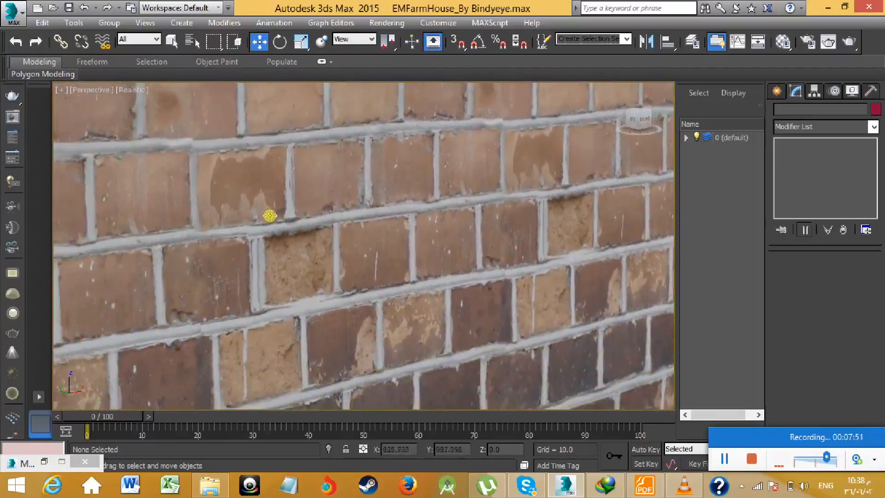
{"action": "scroll", "coordinate": [273, 218], "scroll_direction": "down", "scroll_amount": 3}
{"action": "scroll", "coordinate": [324, 219], "scroll_direction": "down", "scroll_amount": 6}
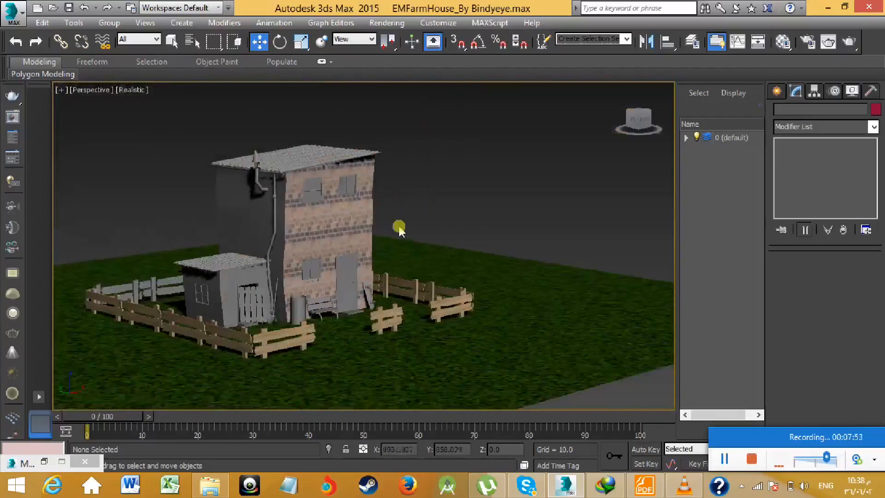
- Enlarge the wall_066 material's preview, set its Bump to 133 and Displace to 8, and close the Material Editor
{"action": "key", "text": "m"}
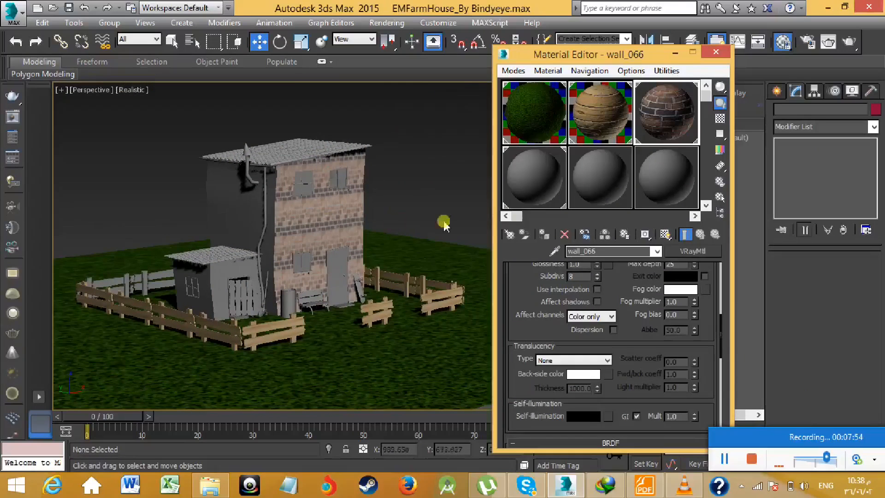
{"action": "double_click", "coordinate": [676, 113]}
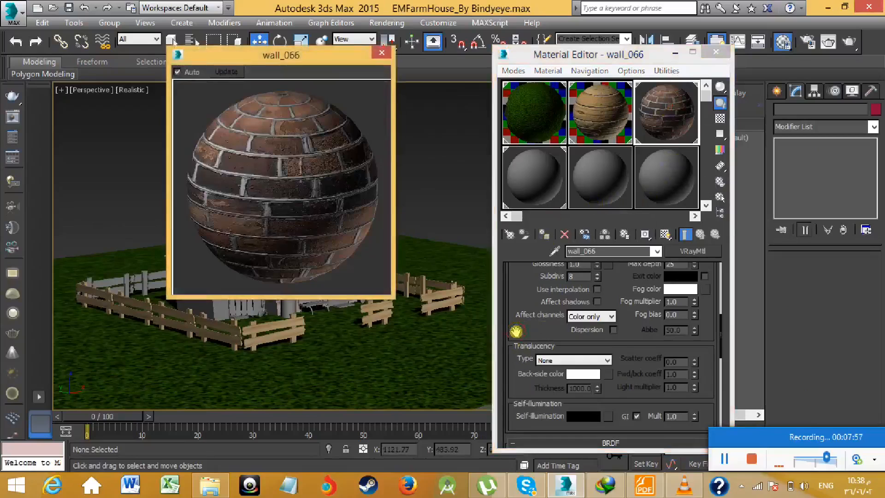
{"action": "scroll", "coordinate": [515, 330], "scroll_direction": "down", "scroll_amount": 5}
{"action": "scroll", "coordinate": [529, 393], "scroll_direction": "down", "scroll_amount": 1}
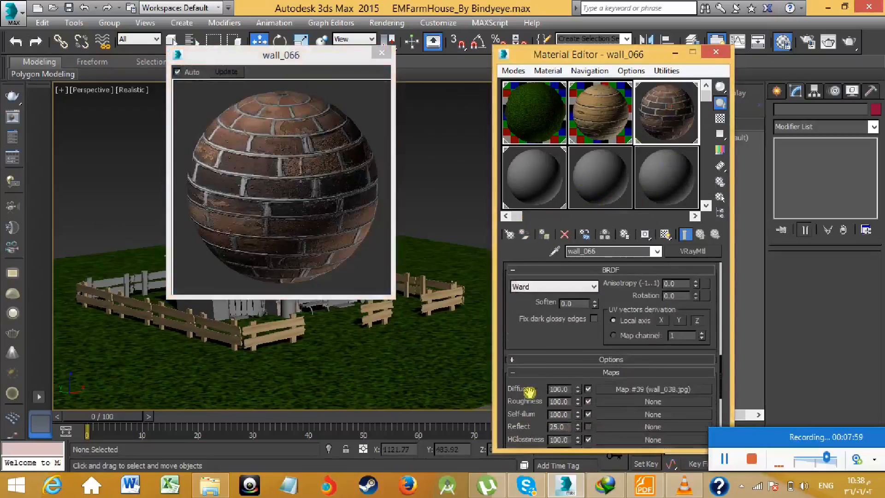
{"action": "scroll", "coordinate": [530, 392], "scroll_direction": "down", "scroll_amount": 5}
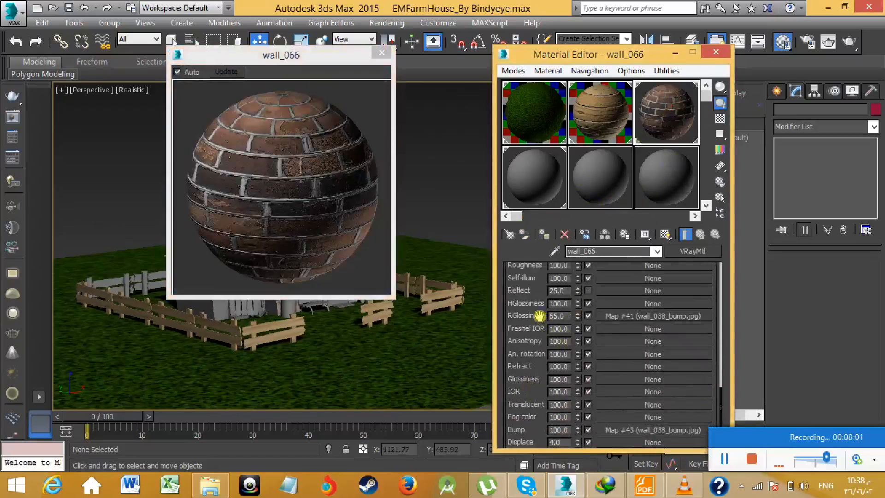
{"action": "scroll", "coordinate": [535, 308], "scroll_direction": "up", "scroll_amount": 1}
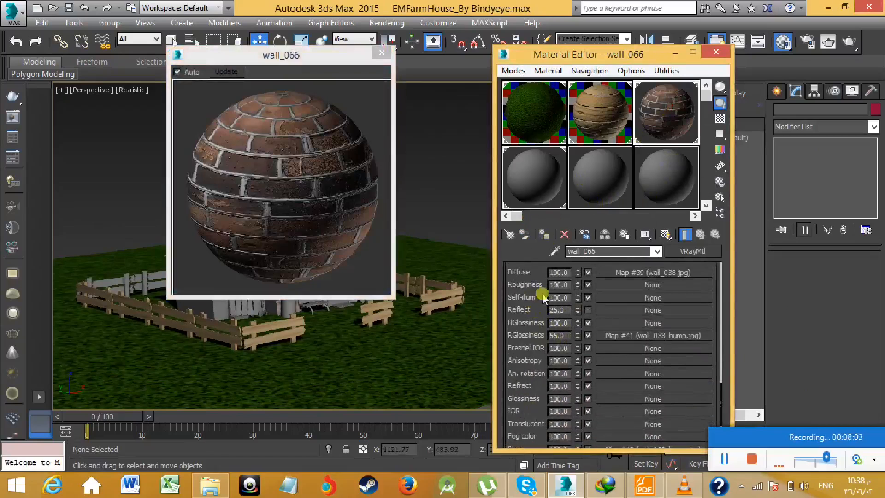
{"action": "scroll", "coordinate": [541, 390], "scroll_direction": "down", "scroll_amount": 3}
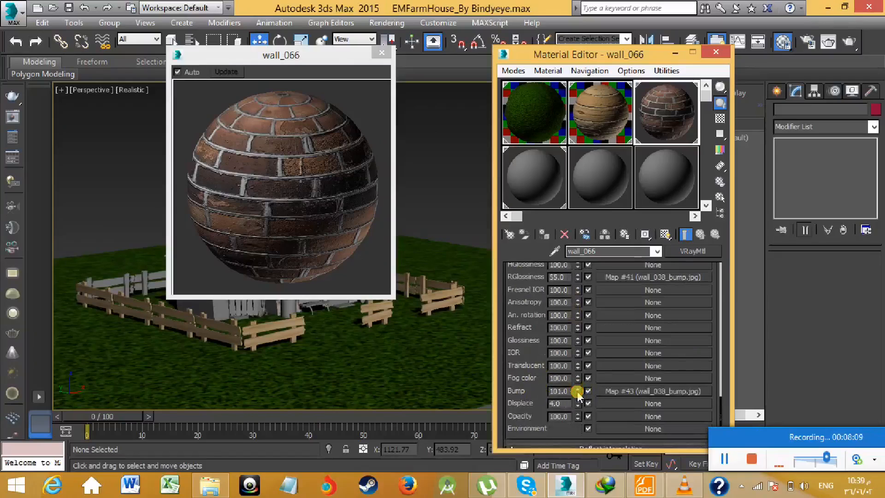
{"action": "left_click_drag", "start_coordinate": [577, 387], "coordinate": [577, 372]}
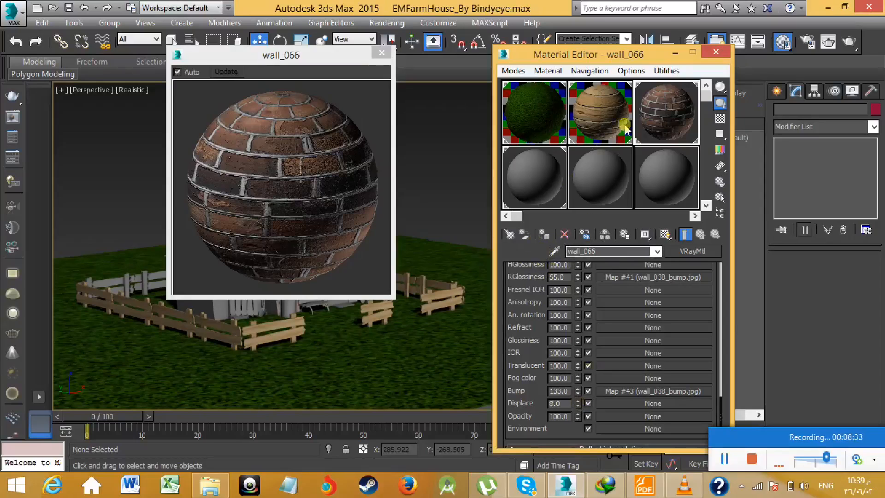
{"action": "left_click", "coordinate": [715, 51]}
- Select the small shed roof and the building's main roof together, undoing the accidental move of the shed roof
{"action": "scroll", "coordinate": [325, 203], "scroll_direction": "up", "scroll_amount": 5}
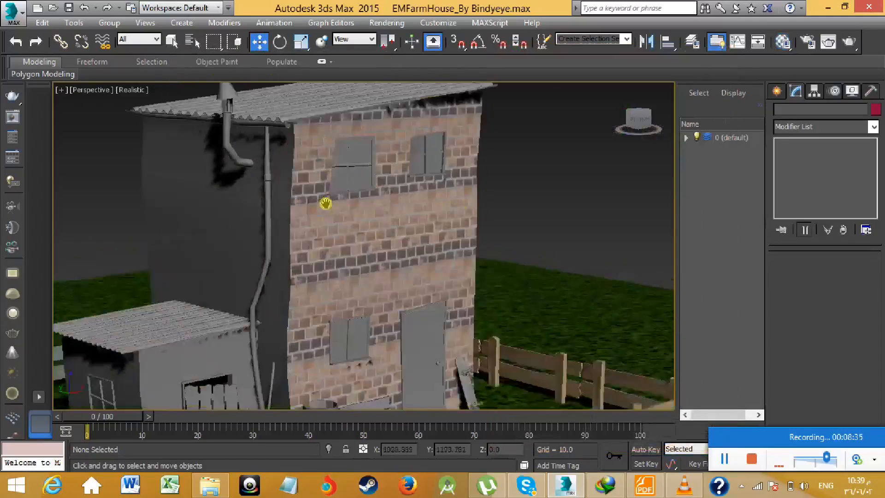
{"action": "scroll", "coordinate": [325, 203], "scroll_direction": "down", "scroll_amount": 5}
{"action": "middle_click_drag", "start_coordinate": [326, 204], "coordinate": [382, 210]}
{"action": "scroll", "coordinate": [344, 248], "scroll_direction": "up", "scroll_amount": 5}
{"action": "middle_click_drag", "start_coordinate": [344, 249], "coordinate": [434, 230]}
{"action": "left_click", "coordinate": [307, 269]}
{"action": "middle_click_drag", "start_coordinate": [292, 280], "coordinate": [281, 305]}
{"action": "left_click_drag", "start_coordinate": [303, 257], "coordinate": [302, 204]}
{"action": "key", "text": "ctrl+z"}
{"action": "scroll", "coordinate": [362, 178], "scroll_direction": "down", "scroll_amount": 3}
{"action": "middle_click_drag", "start_coordinate": [367, 177], "coordinate": [356, 278]}
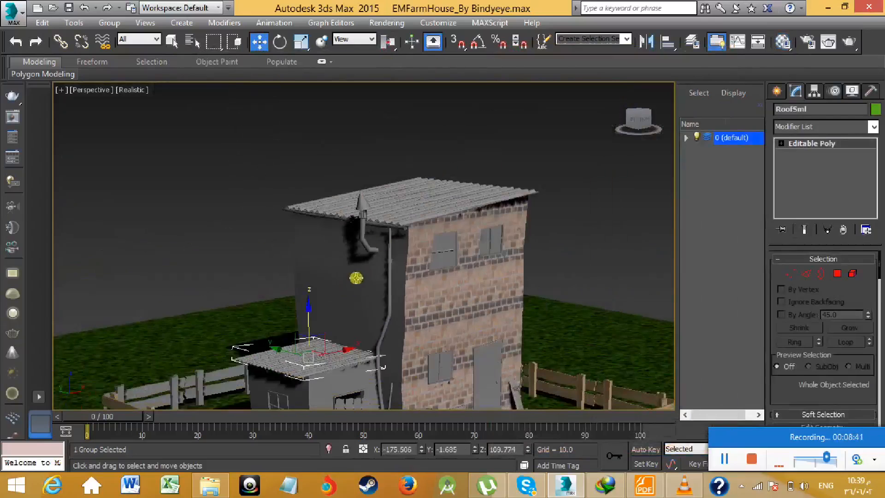
{"action": "left_click", "coordinate": [410, 198], "text": "ctrl"}
{"action": "middle_click_drag", "start_coordinate": [438, 199], "coordinate": [390, 205]}
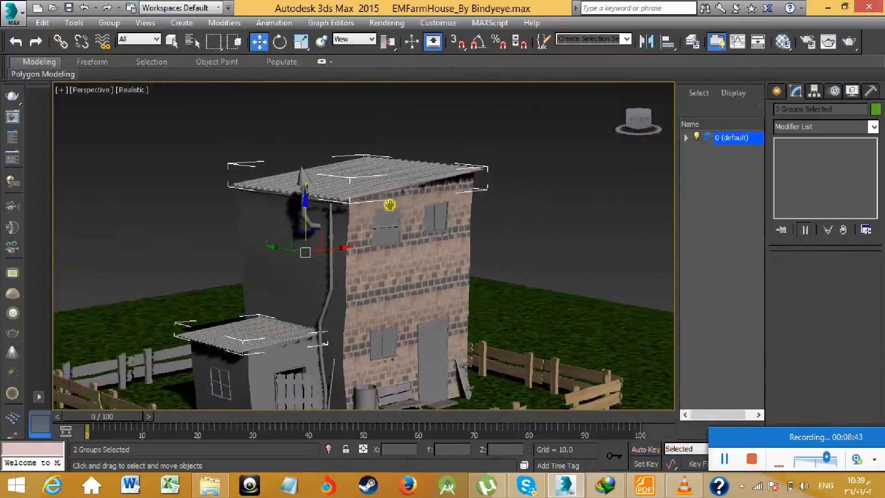
- Reopen the Material Editor, activate the unused 07 - Default material and close the wall_066 preview
{"action": "key", "text": "m"}
{"action": "left_click", "coordinate": [547, 174]}
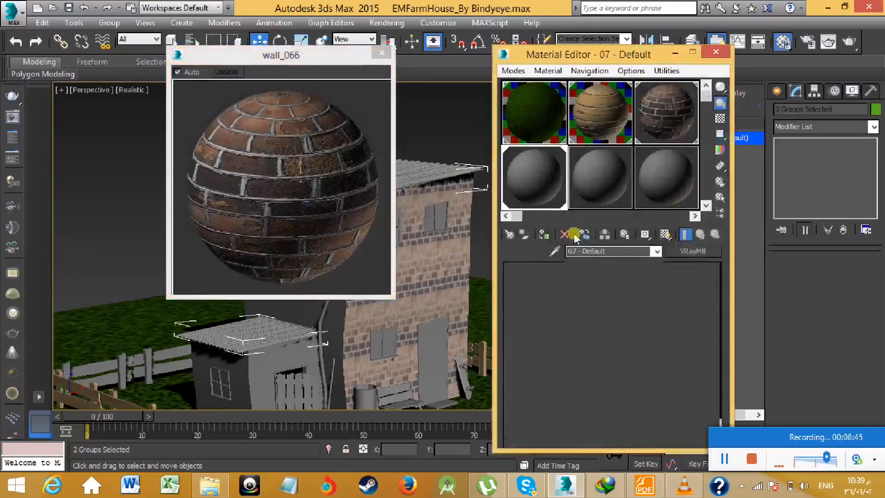
{"action": "left_click", "coordinate": [686, 236]}
{"action": "left_click", "coordinate": [338, 71]}
{"action": "left_click", "coordinate": [515, 170]}
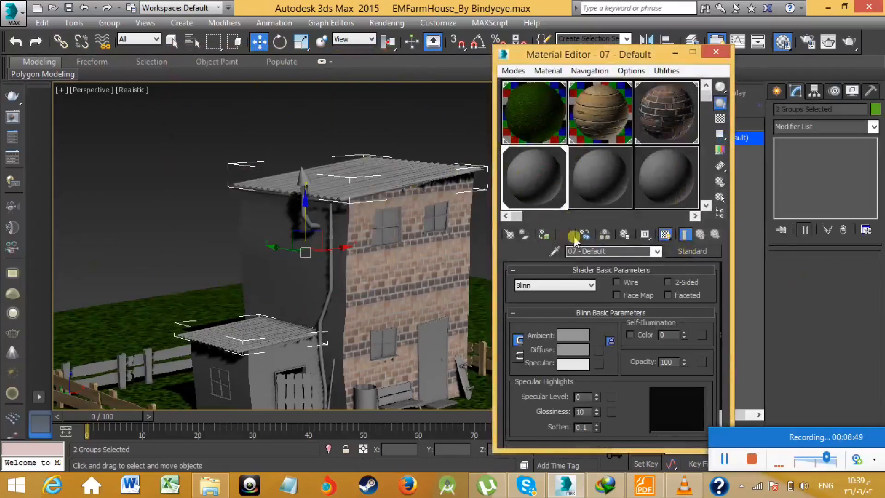
- Dismiss the battery notice and replace the 07 - Default material with wall_012 from the wall library
{"action": "left_click", "coordinate": [691, 252]}
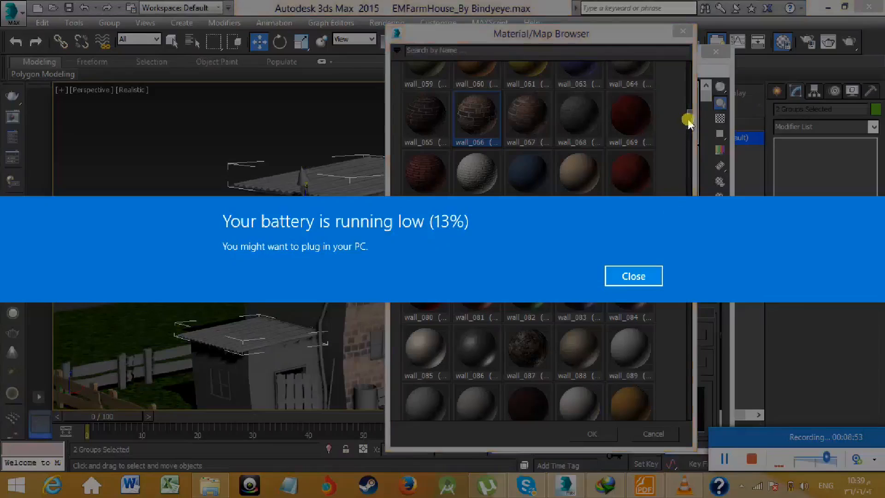
{"action": "left_click", "coordinate": [652, 275]}
{"action": "left_click_drag", "start_coordinate": [687, 136], "coordinate": [688, 118]}
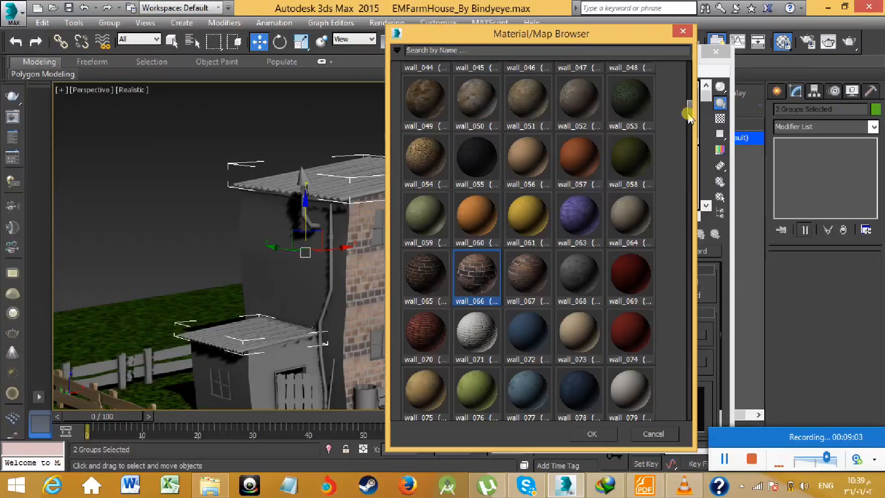
{"action": "left_click_drag", "start_coordinate": [691, 111], "coordinate": [695, 84]}
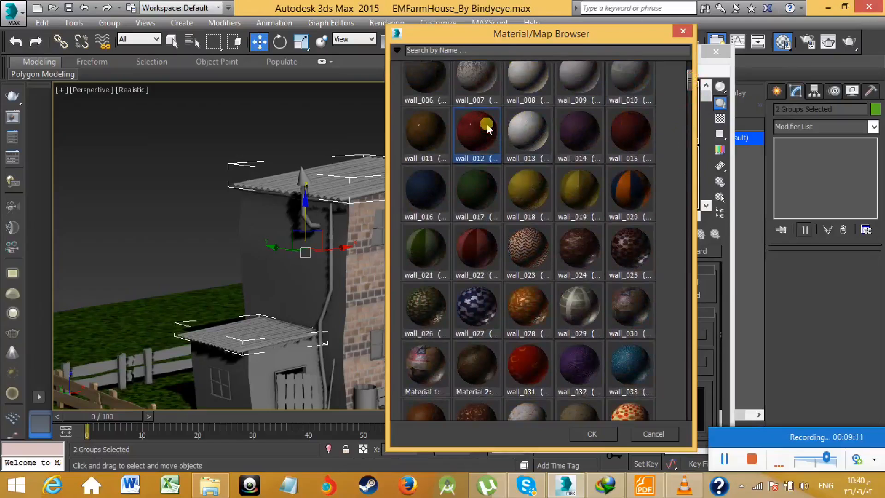
{"action": "left_click", "coordinate": [588, 433]}
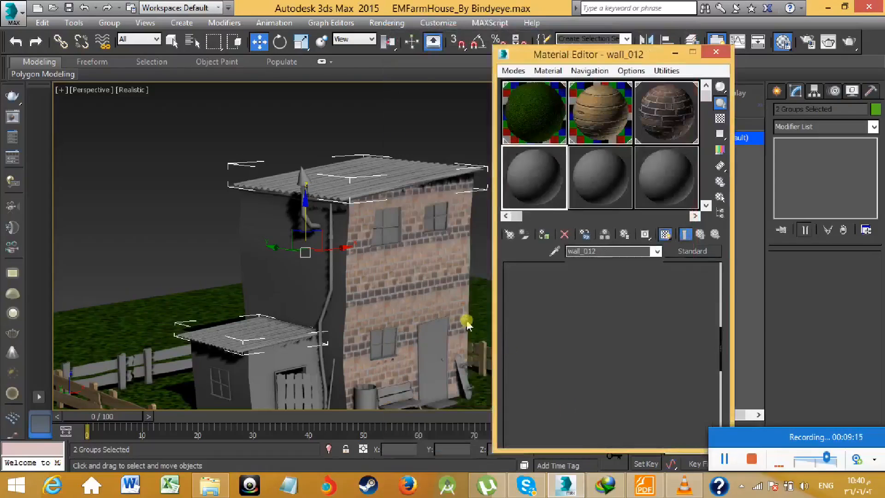
- Undo the material replacement and select only the building's main roof
{"action": "middle_click_drag", "start_coordinate": [427, 302], "coordinate": [407, 301]}
{"action": "key", "text": "ctrl+z"}
{"action": "left_click_drag", "start_coordinate": [292, 170], "coordinate": [304, 85]}
{"action": "middle_click_drag", "start_coordinate": [303, 85], "coordinate": [320, 194]}
{"action": "key", "text": "ctrl+z"}
{"action": "left_click", "coordinate": [228, 130]}
{"action": "left_click", "coordinate": [277, 193]}
{"action": "middle_click_drag", "start_coordinate": [325, 214], "coordinate": [295, 234]}
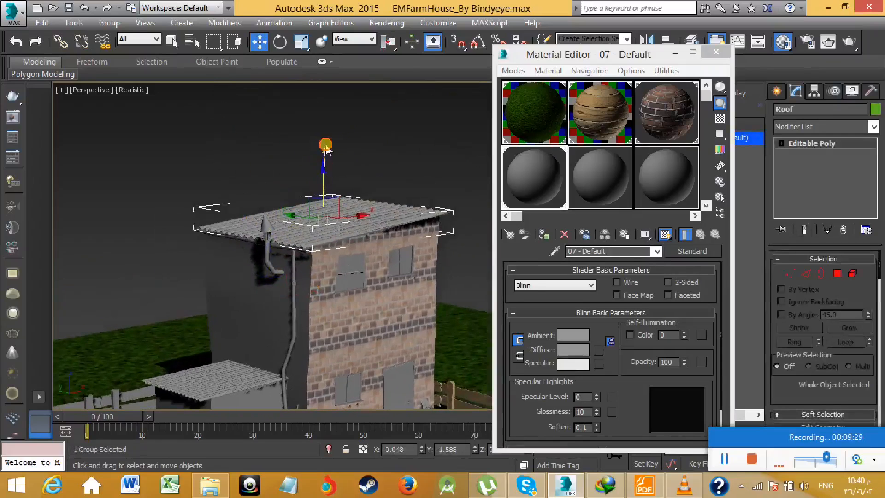
- Try to lift the main roof along the Z axis, and undo the move
{"action": "left_click", "coordinate": [326, 146]}
{"action": "left_click", "coordinate": [320, 204]}
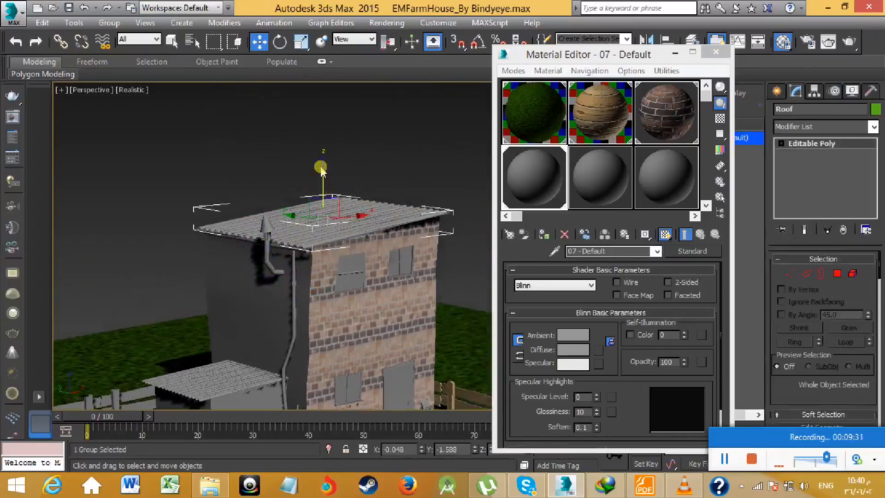
{"action": "left_click", "coordinate": [322, 172]}
{"action": "left_click", "coordinate": [328, 202]}
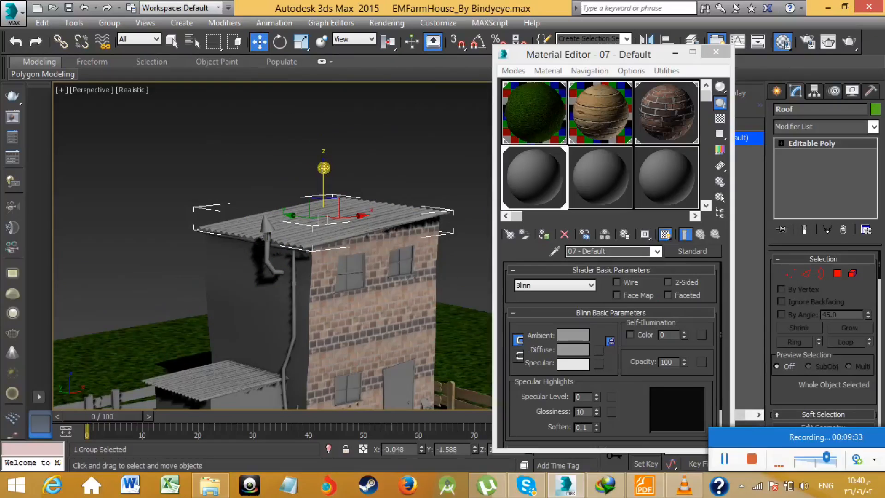
{"action": "left_click_drag", "start_coordinate": [323, 168], "coordinate": [326, 133]}
{"action": "key", "text": "ctrl+z"}
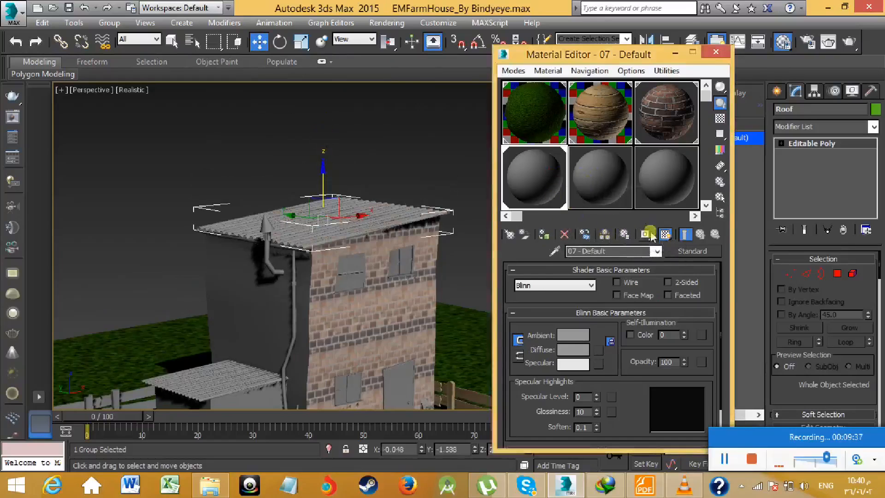
- Try to replace the 07 - Default material with wall_012, undo the replacement and clear the selection
{"action": "left_click", "coordinate": [680, 250]}
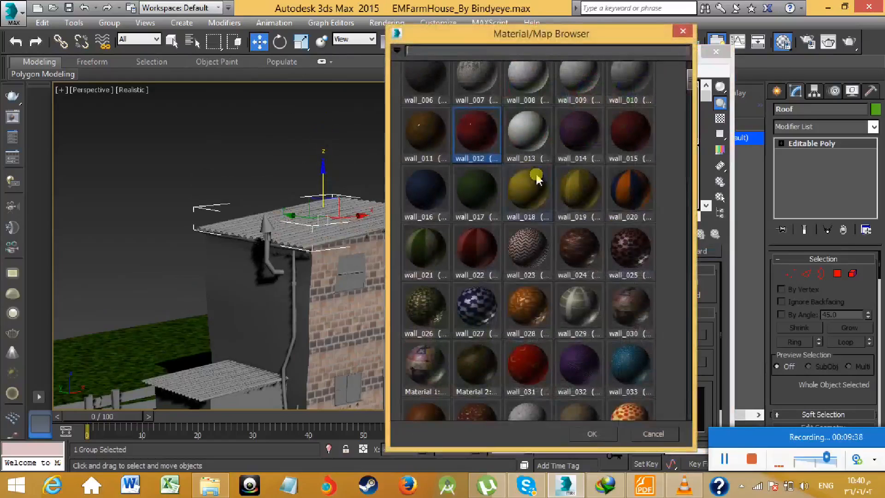
{"action": "left_click", "coordinate": [589, 433]}
{"action": "middle_click_drag", "start_coordinate": [383, 245], "coordinate": [397, 197]}
{"action": "key", "text": "ctrl+z"}
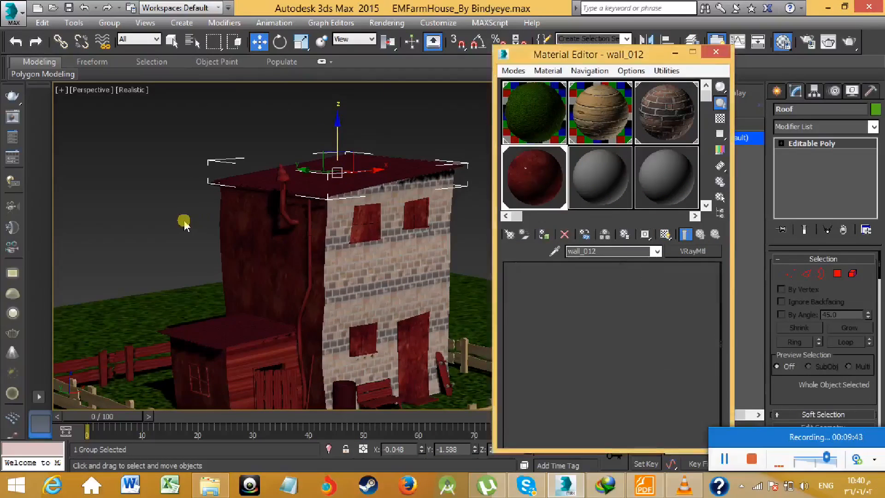
{"action": "left_click", "coordinate": [174, 227]}
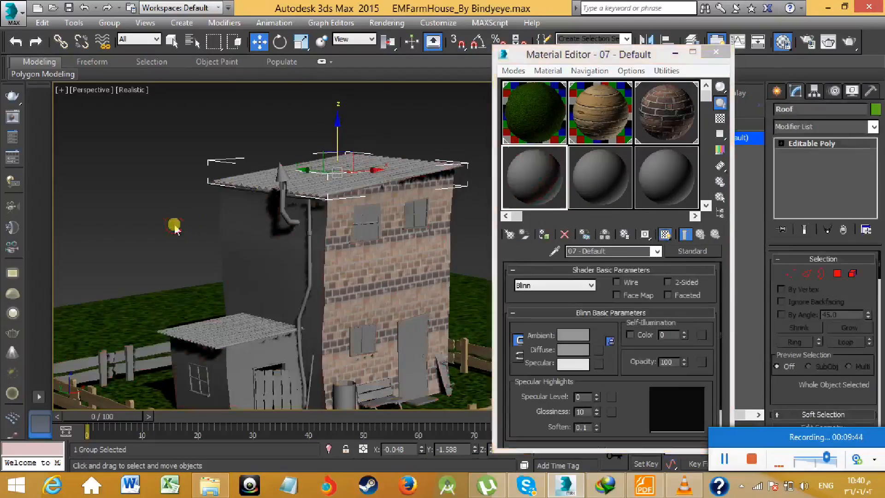
- Replace the unused 08 - Default material with wall_012 and assign it to the building's main roof
{"action": "left_click", "coordinate": [598, 187]}
{"action": "middle_click_drag", "start_coordinate": [447, 208], "coordinate": [402, 226]}
{"action": "left_click", "coordinate": [378, 188]}
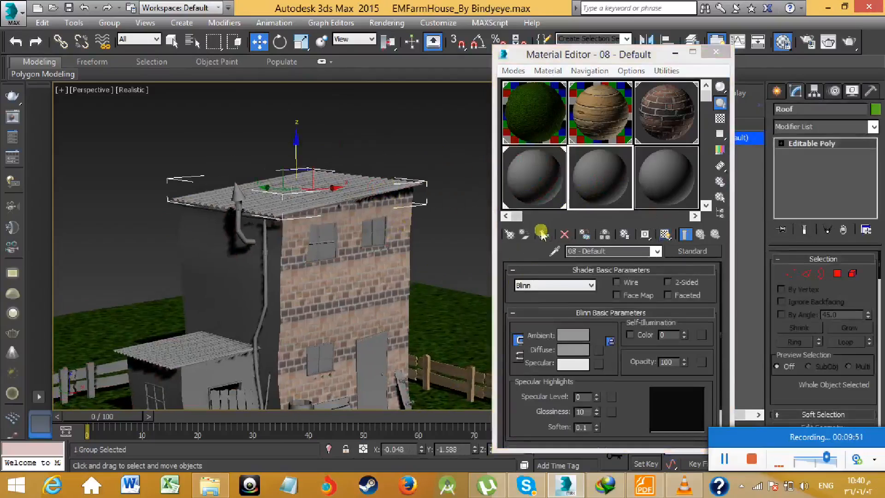
{"action": "left_click", "coordinate": [705, 250]}
{"action": "left_click", "coordinate": [480, 145]}
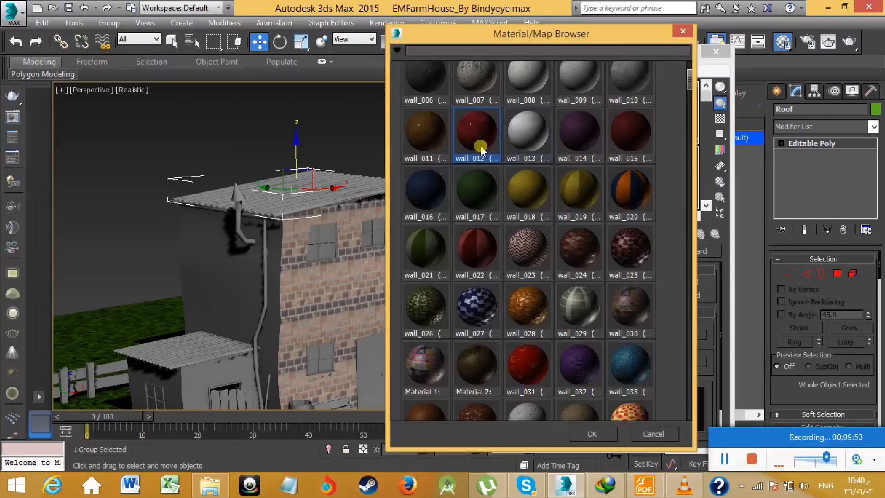
{"action": "left_click", "coordinate": [596, 433]}
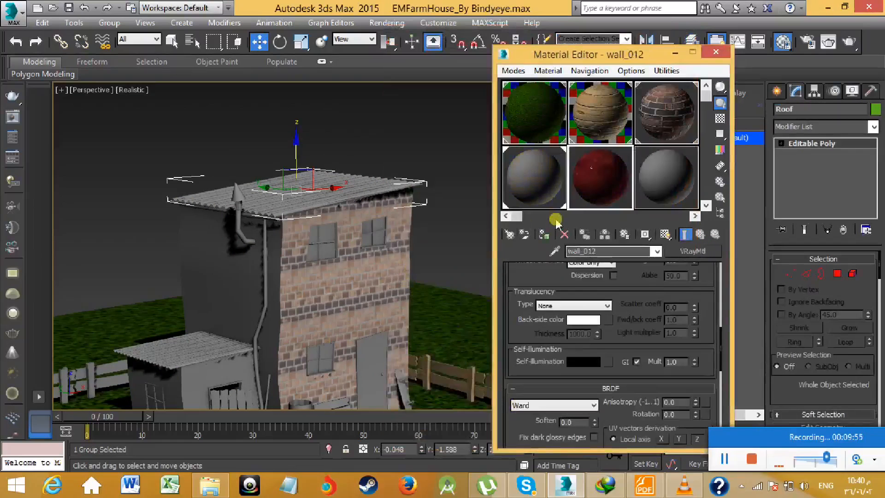
{"action": "left_click", "coordinate": [545, 235]}
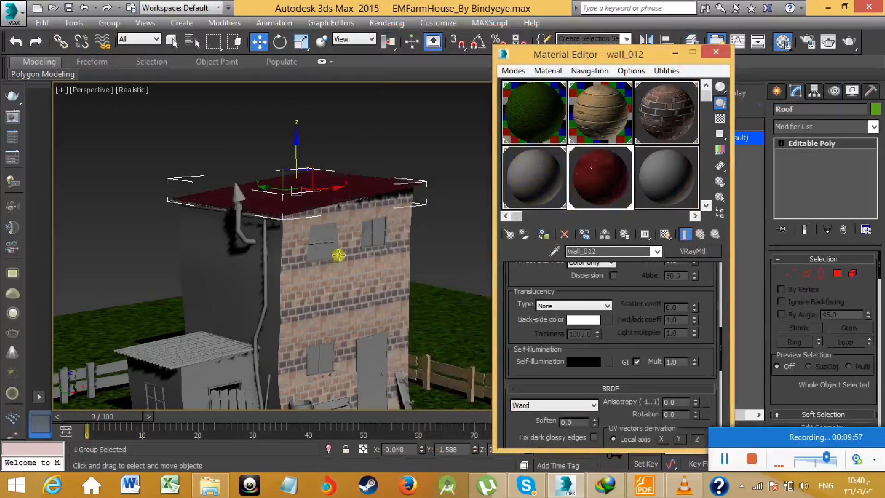
- Assign the wall_012 material to the shed's small roof and show it shaded in the viewport
{"action": "scroll", "coordinate": [339, 255], "scroll_direction": "up", "scroll_amount": 10}
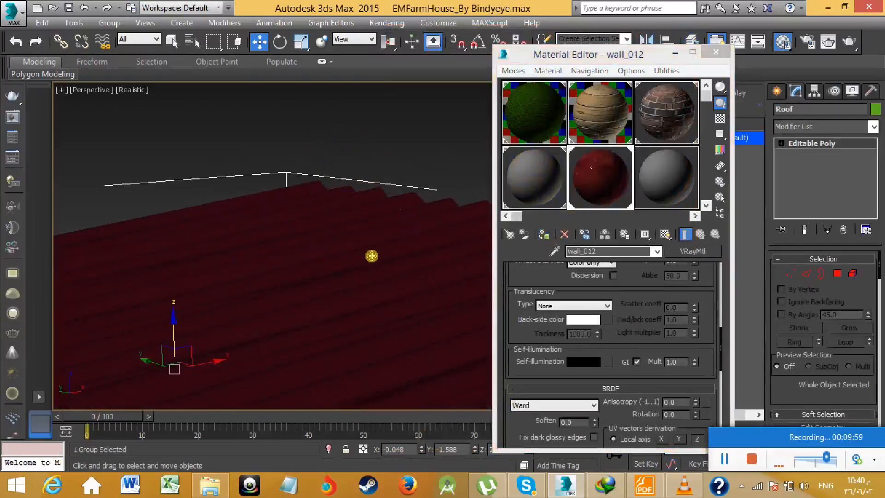
{"action": "scroll", "coordinate": [371, 256], "scroll_direction": "down", "scroll_amount": 10}
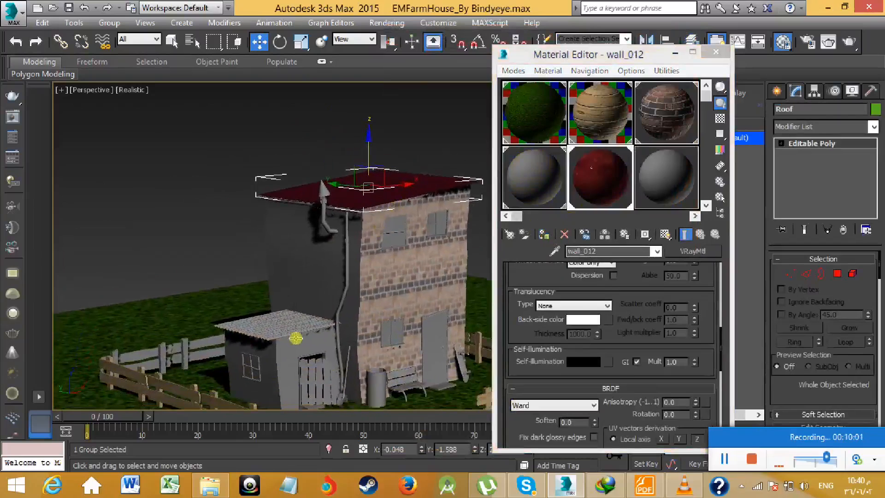
{"action": "left_click", "coordinate": [244, 331]}
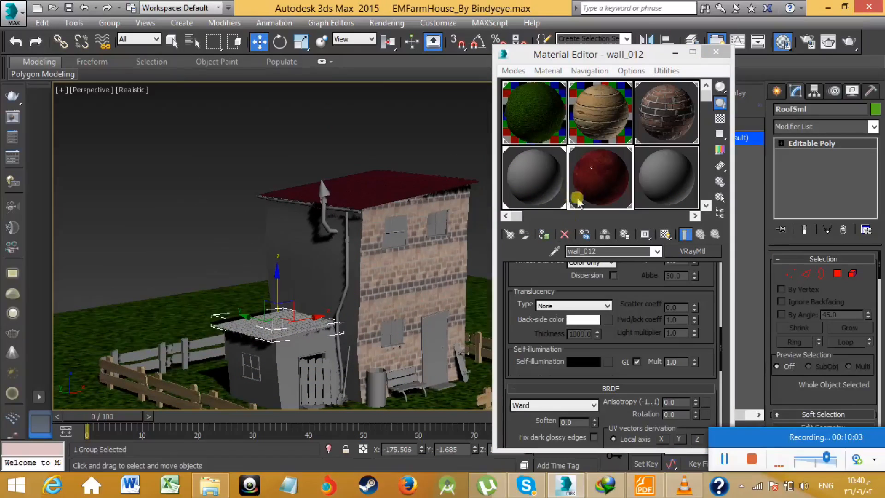
{"action": "left_click", "coordinate": [544, 235]}
{"action": "left_click", "coordinate": [665, 235]}
- Activate the 09 - Default material, assign it to the shed door and show it shaded in the viewport
{"action": "mouse_move", "coordinate": [410, 312]}
{"action": "middle_mouse_down"}
{"action": "mouse_move", "coordinate": [391, 249]}
{"action": "mouse_move", "coordinate": [361, 259]}
{"action": "mouse_move", "coordinate": [362, 287]}
{"action": "middle_mouse_up"}
{"action": "scroll", "coordinate": [361, 286], "scroll_direction": "up", "scroll_amount": 5}
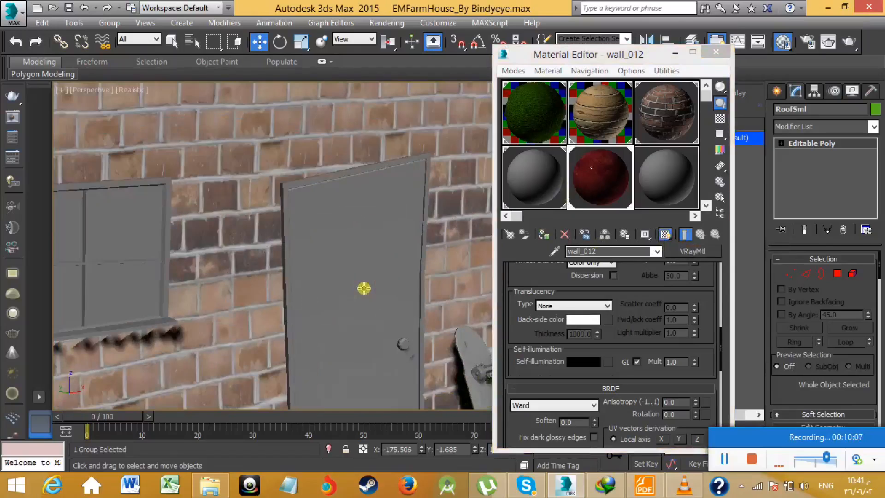
{"action": "scroll", "coordinate": [363, 294], "scroll_direction": "up", "scroll_amount": 3}
{"action": "scroll", "coordinate": [363, 294], "scroll_direction": "down", "scroll_amount": 3}
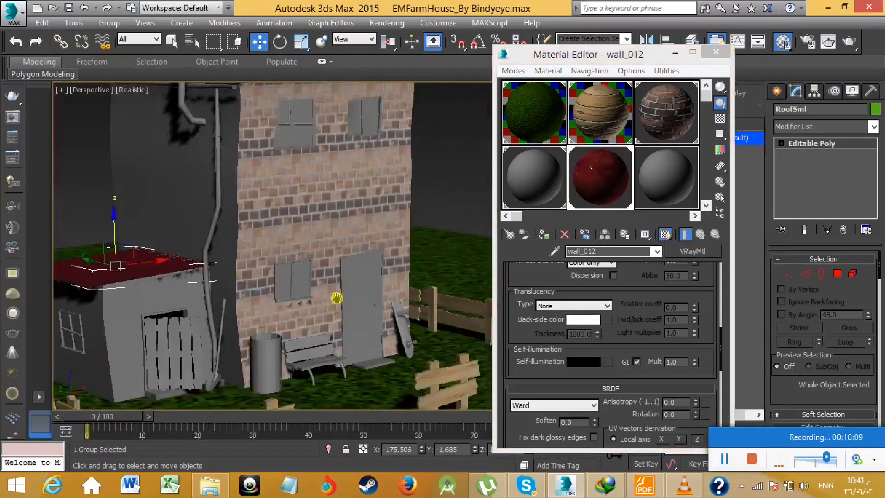
{"action": "scroll", "coordinate": [339, 297], "scroll_direction": "up", "scroll_amount": 3}
{"action": "middle_click_drag", "start_coordinate": [315, 270], "coordinate": [330, 229]}
{"action": "left_click", "coordinate": [659, 183]}
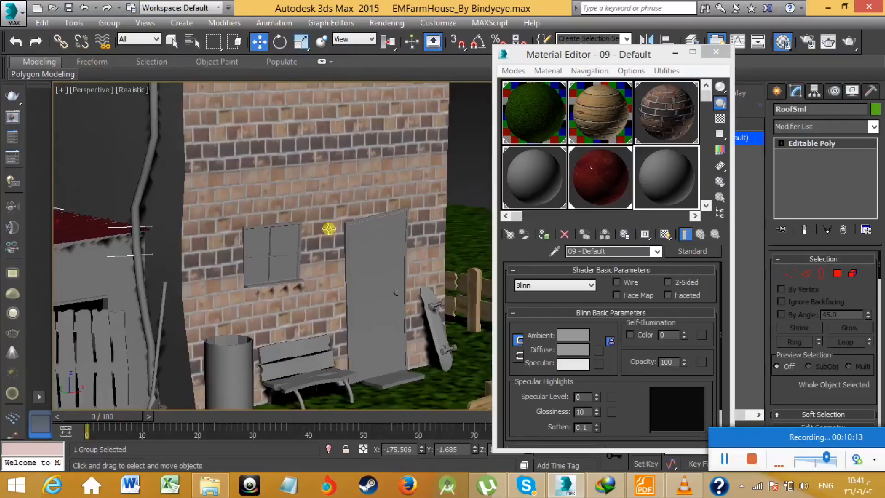
{"action": "scroll", "coordinate": [377, 195], "scroll_direction": "down", "scroll_amount": 5}
{"action": "scroll", "coordinate": [307, 241], "scroll_direction": "up", "scroll_amount": 4}
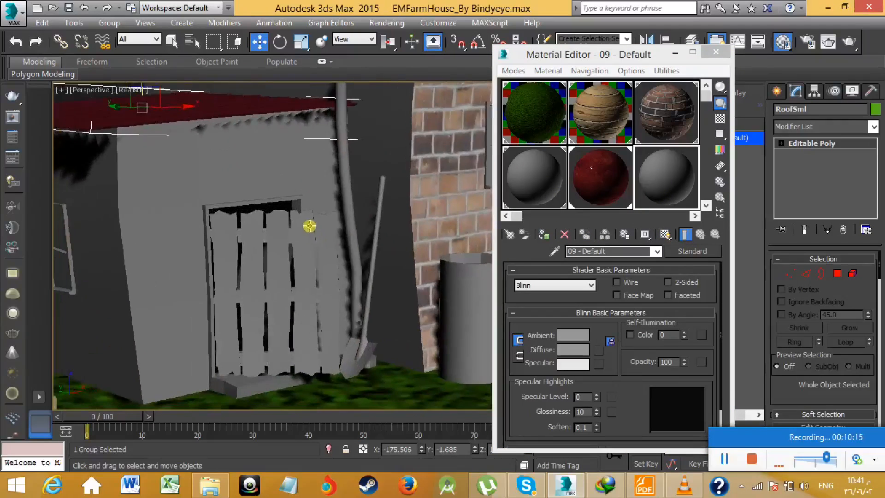
{"action": "left_click", "coordinate": [291, 231]}
{"action": "middle_click_drag", "start_coordinate": [459, 196], "coordinate": [575, 161], "text": "alt"}
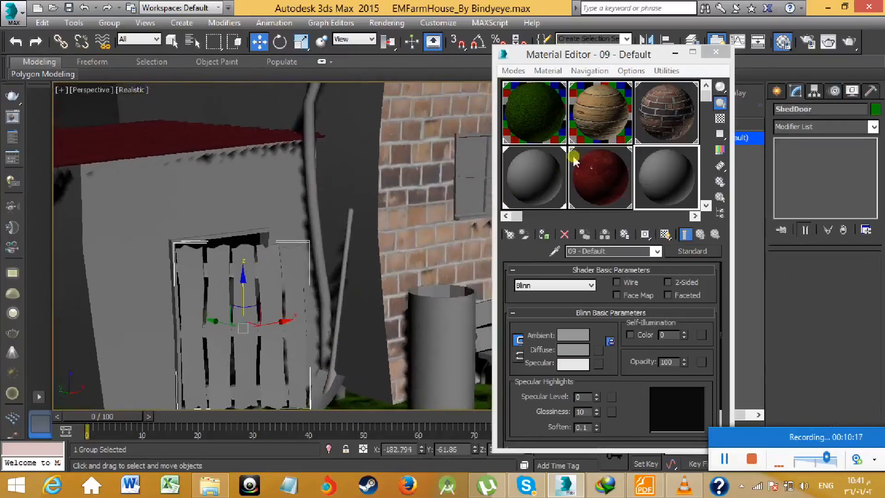
{"action": "left_click", "coordinate": [544, 234]}
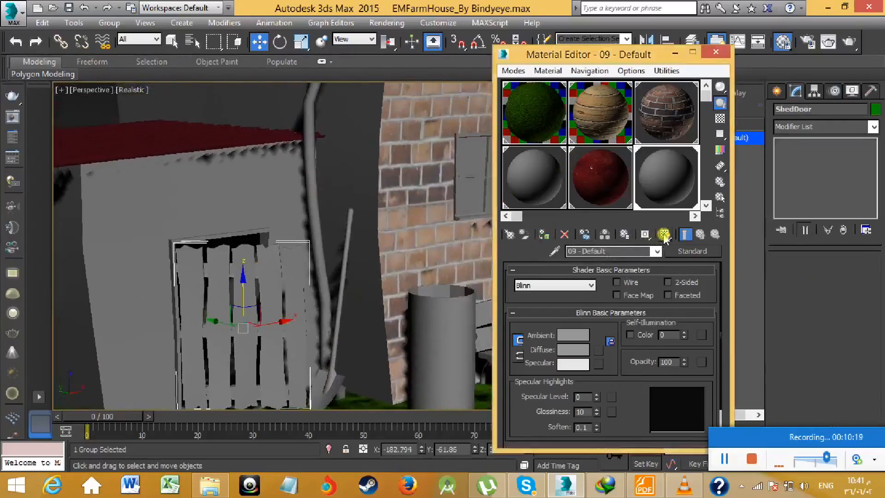
{"action": "scroll", "coordinate": [371, 255], "scroll_direction": "down", "scroll_amount": 5}
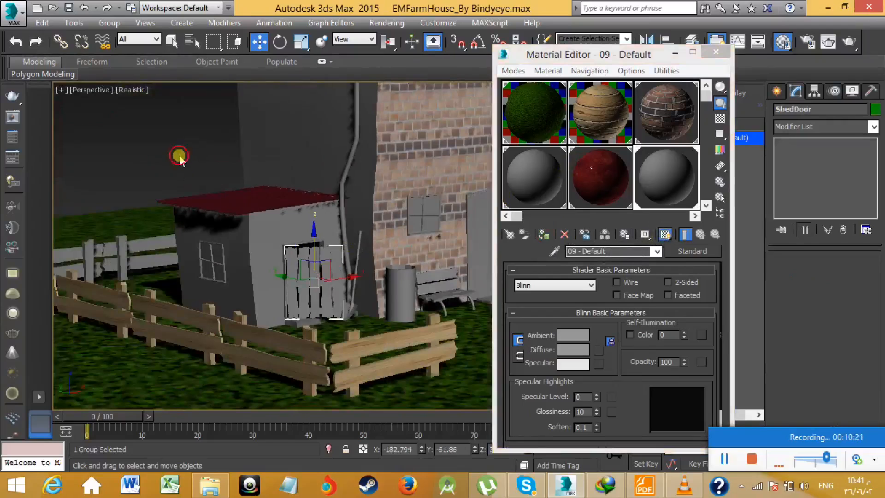
- Assign the existing wood_07 material to the shed door
{"action": "left_click", "coordinate": [595, 120]}
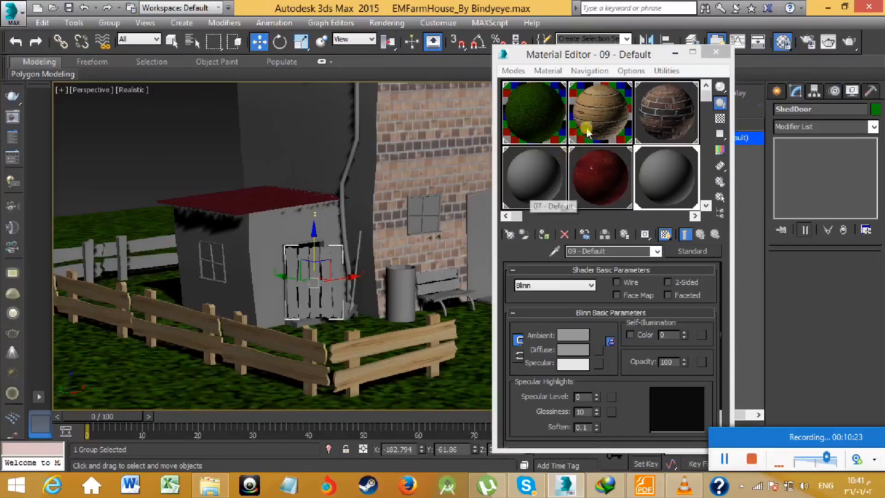
{"action": "left_click", "coordinate": [544, 234]}
{"action": "middle_click_drag", "start_coordinate": [339, 253], "coordinate": [277, 247]}
{"action": "scroll", "coordinate": [273, 247], "scroll_direction": "down", "scroll_amount": 5}
{"action": "scroll", "coordinate": [312, 241], "scroll_direction": "up", "scroll_amount": 5}
{"action": "middle_click_drag", "start_coordinate": [359, 245], "coordinate": [324, 275]}
{"action": "scroll", "coordinate": [351, 259], "scroll_direction": "up", "scroll_amount": 6}
{"action": "scroll", "coordinate": [317, 297], "scroll_direction": "down", "scroll_amount": 3}
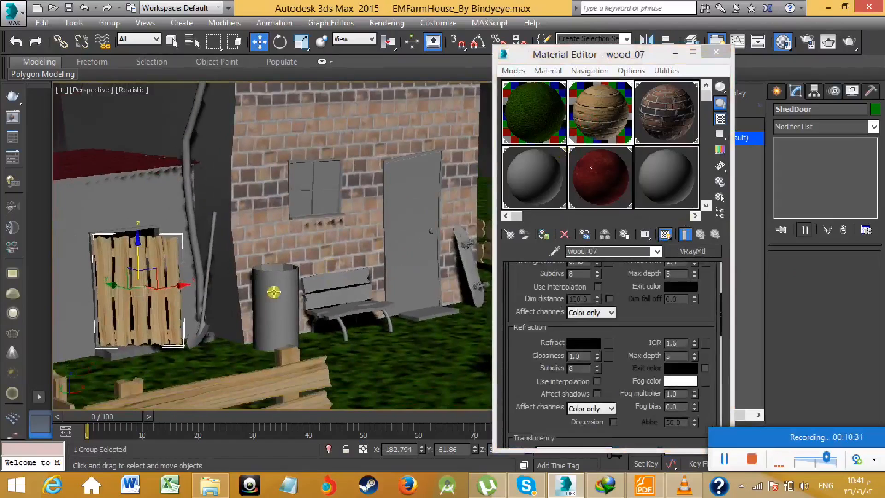
- Browse the wall library through wall_110 for a replacement for 09 - Default, and close the browser without choosing one
{"action": "left_click", "coordinate": [658, 176]}
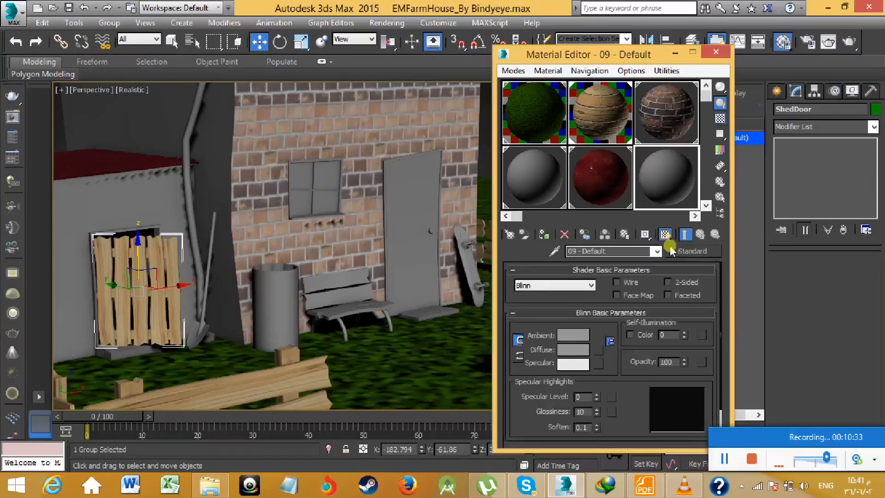
{"action": "left_click", "coordinate": [691, 251]}
{"action": "scroll", "coordinate": [475, 276], "scroll_direction": "down", "scroll_amount": 1}
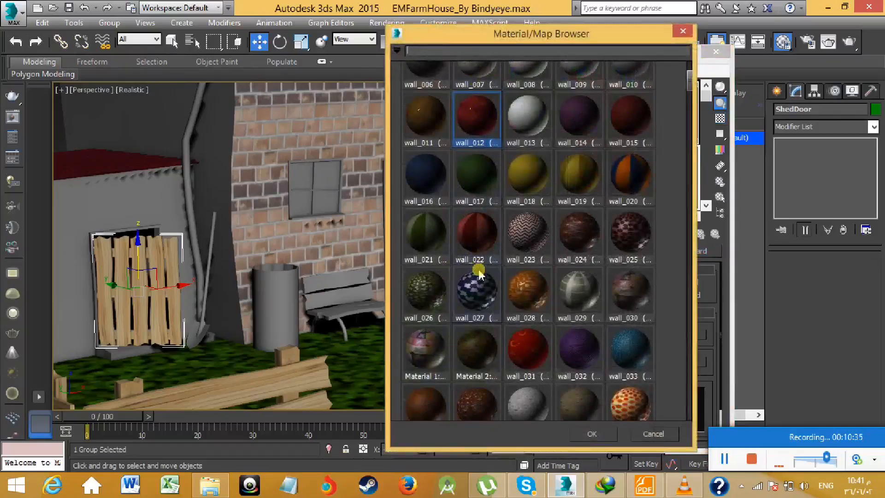
{"action": "scroll", "coordinate": [479, 274], "scroll_direction": "down", "scroll_amount": 4}
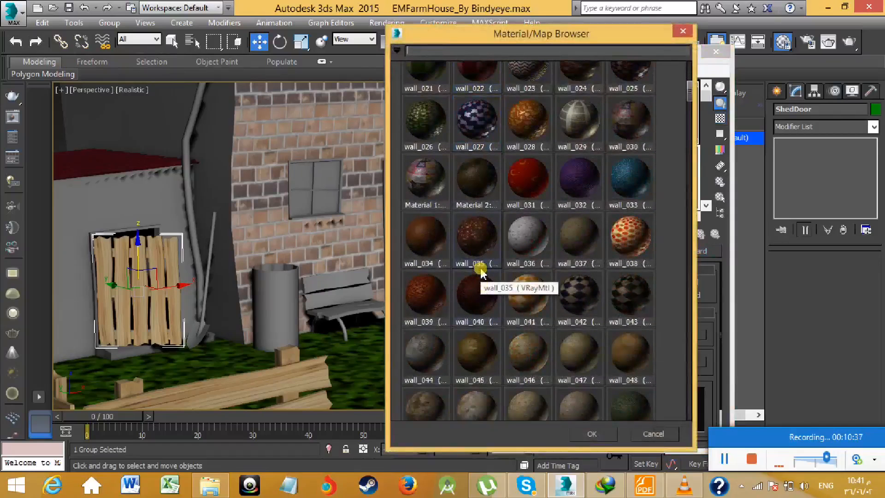
{"action": "scroll", "coordinate": [481, 272], "scroll_direction": "down", "scroll_amount": 8}
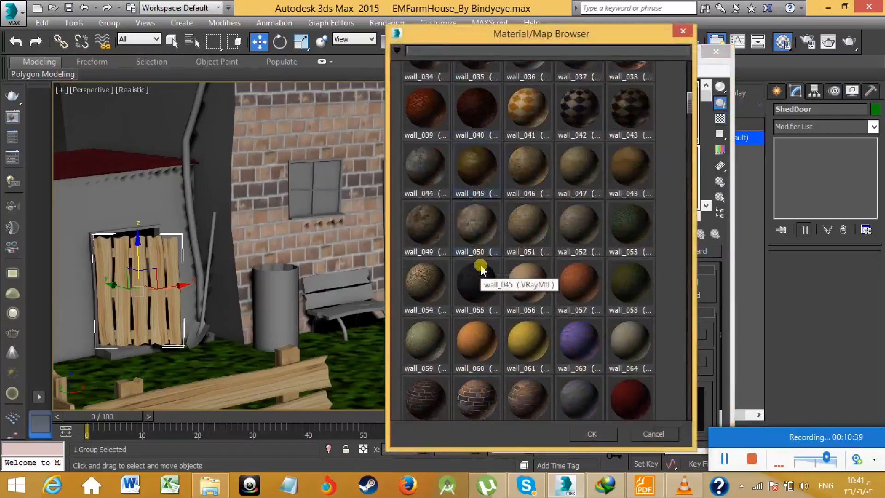
{"action": "scroll", "coordinate": [480, 269], "scroll_direction": "down", "scroll_amount": 8}
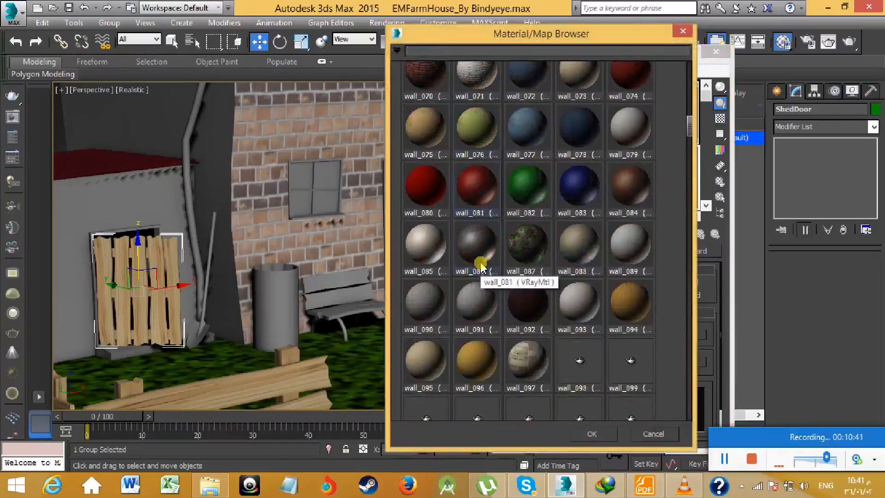
{"action": "scroll", "coordinate": [553, 305], "scroll_direction": "down", "scroll_amount": 2}
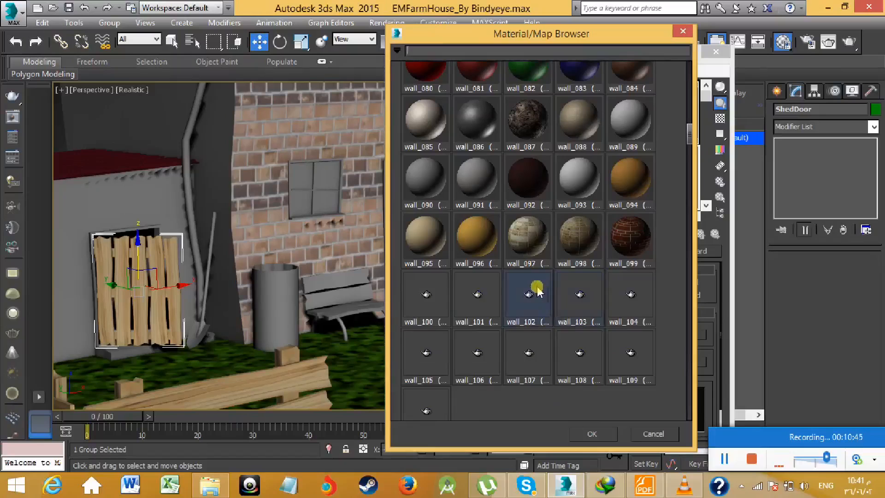
{"action": "scroll", "coordinate": [538, 289], "scroll_direction": "up", "scroll_amount": 1}
{"action": "scroll", "coordinate": [525, 276], "scroll_direction": "down", "scroll_amount": 2}
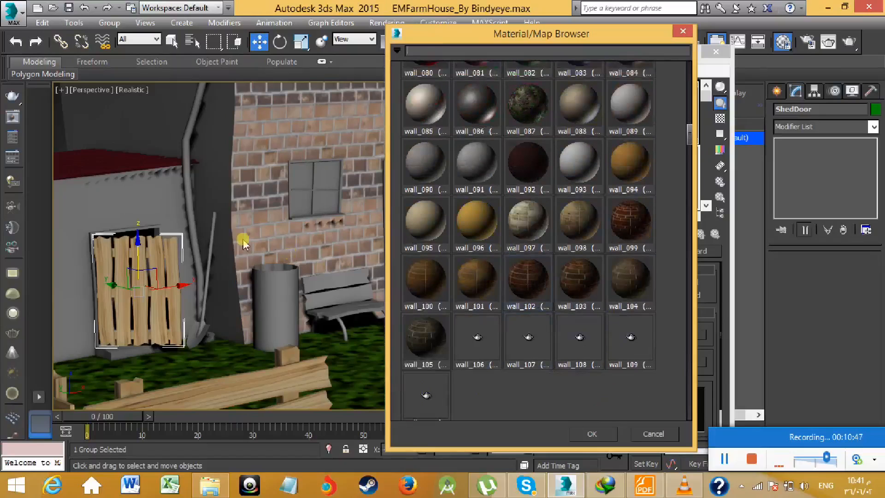
{"action": "scroll", "coordinate": [504, 146], "scroll_direction": "down", "scroll_amount": 2}
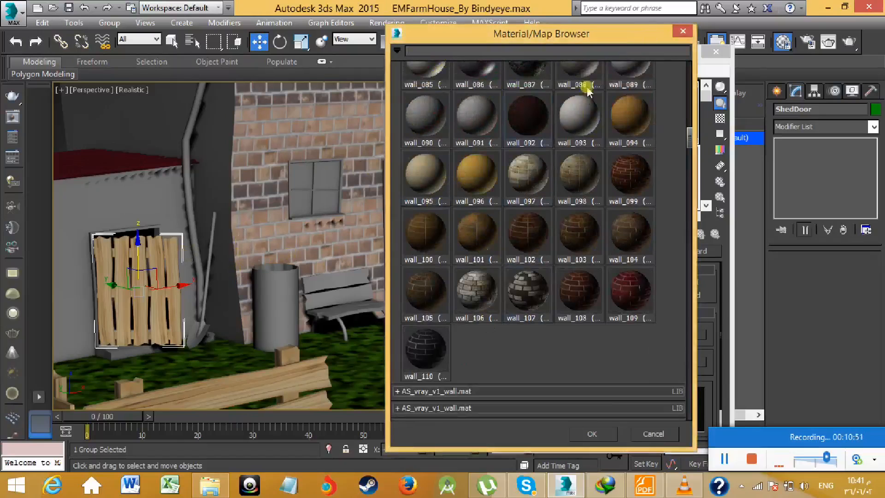
{"action": "left_click", "coordinate": [682, 31]}
- Select the bench against the brick wall and undo its accidental vertical move
{"action": "scroll", "coordinate": [276, 230], "scroll_direction": "down", "scroll_amount": 5}
{"action": "scroll", "coordinate": [271, 232], "scroll_direction": "up", "scroll_amount": 3}
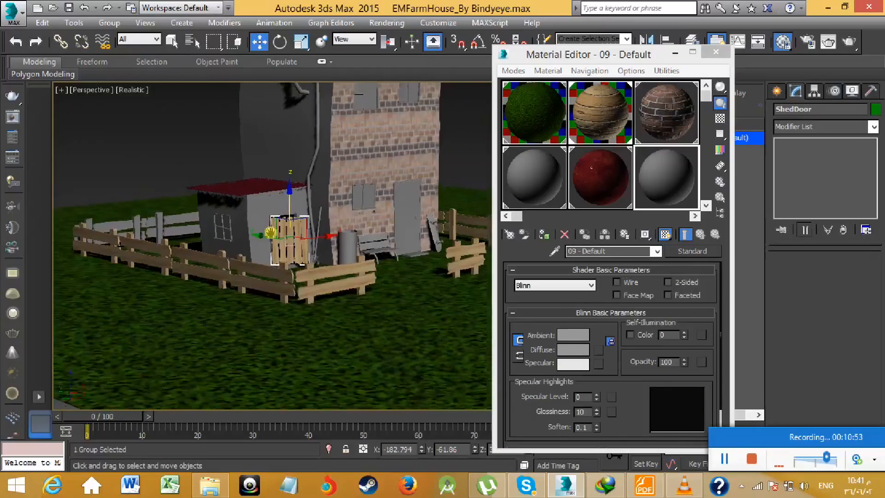
{"action": "scroll", "coordinate": [271, 231], "scroll_direction": "up", "scroll_amount": 5}
{"action": "left_click", "coordinate": [338, 268]}
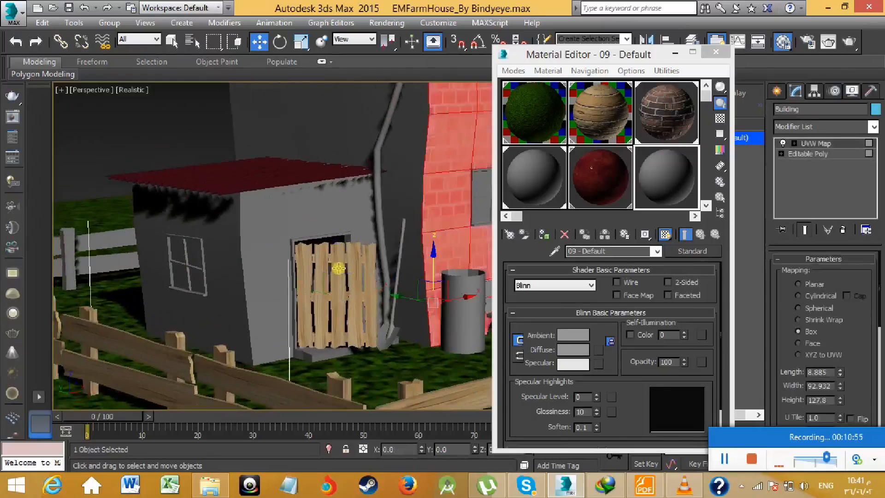
{"action": "scroll", "coordinate": [338, 268], "scroll_direction": "down", "scroll_amount": 6}
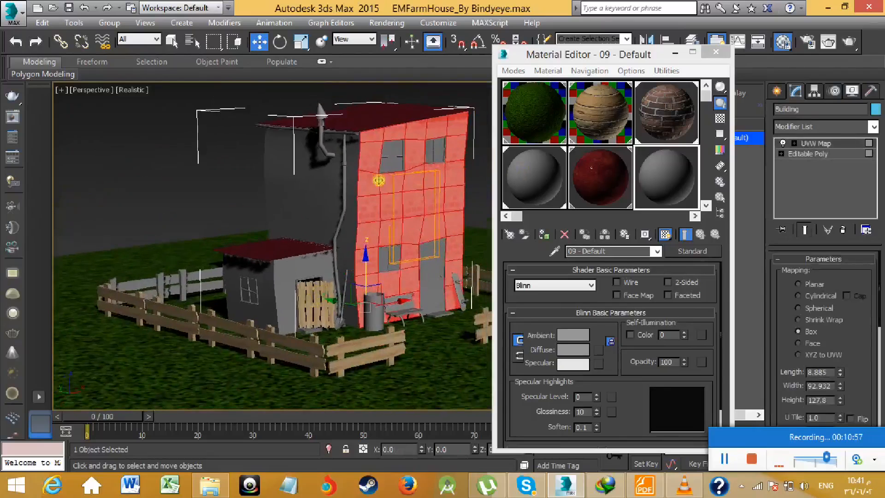
{"action": "scroll", "coordinate": [385, 194], "scroll_direction": "up", "scroll_amount": 2}
{"action": "scroll", "coordinate": [314, 324], "scroll_direction": "up", "scroll_amount": 5}
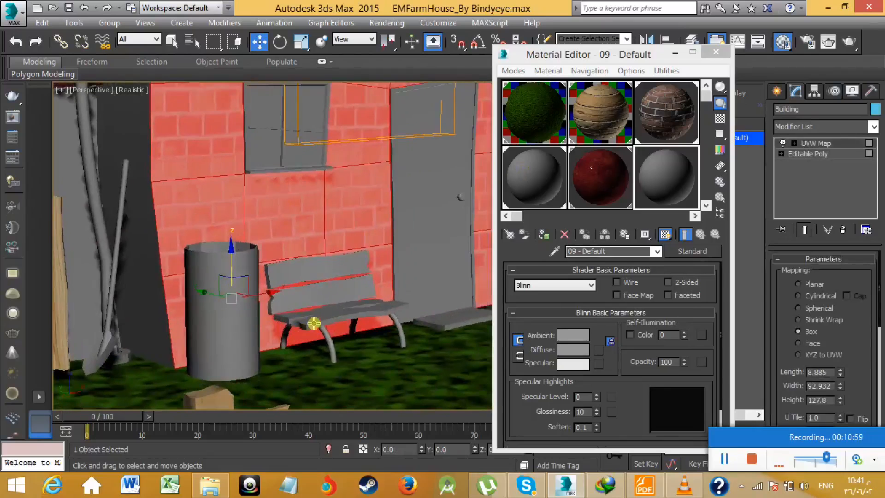
{"action": "left_click", "coordinate": [319, 319]}
{"action": "middle_click_drag", "start_coordinate": [429, 298], "coordinate": [382, 322]}
{"action": "left_click_drag", "start_coordinate": [289, 283], "coordinate": [306, 215]}
{"action": "key", "text": "ctrl+z"}
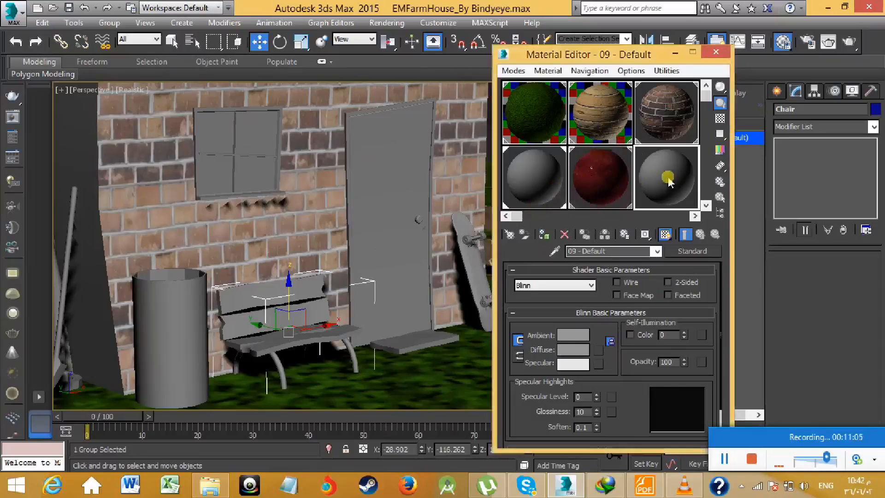
- Replace the 09 - Default material with wood_23 from the AS_vray_v1_wood.mat library
{"action": "left_click", "coordinate": [684, 244]}
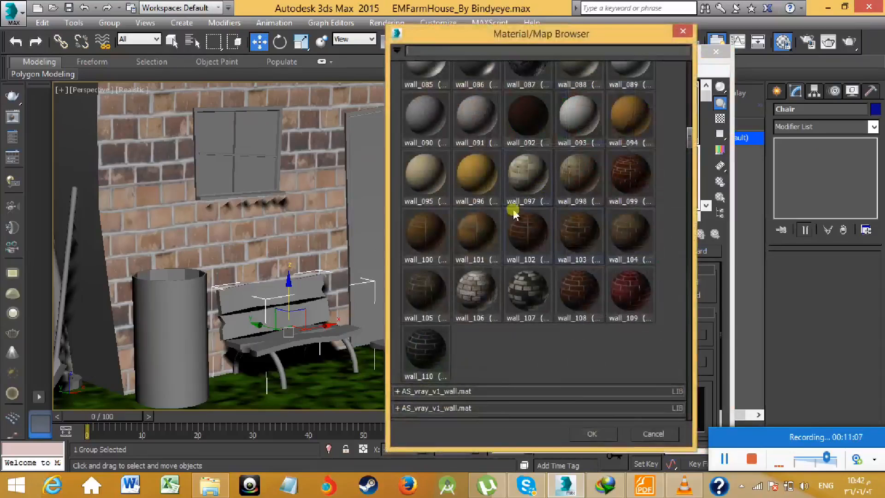
{"action": "scroll", "coordinate": [452, 390], "scroll_direction": "down", "scroll_amount": 2}
{"action": "left_click", "coordinate": [475, 361]}
{"action": "scroll", "coordinate": [480, 361], "scroll_direction": "down", "scroll_amount": 5}
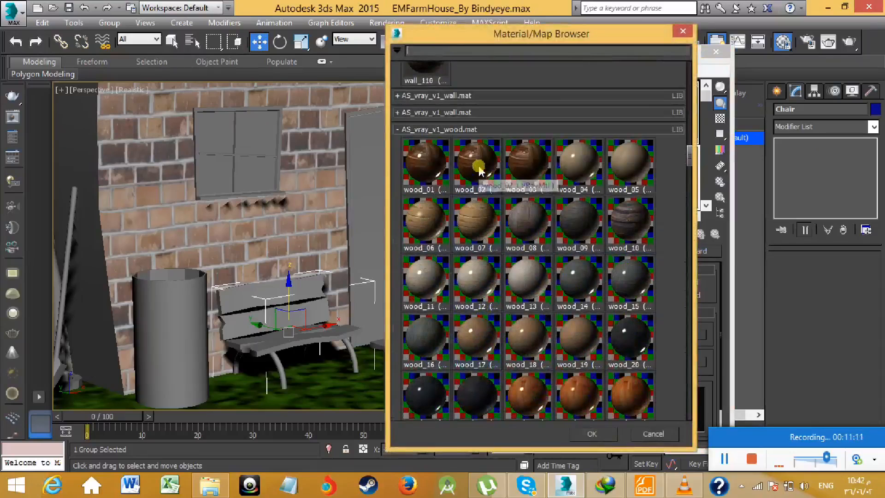
{"action": "scroll", "coordinate": [553, 373], "scroll_direction": "down", "scroll_amount": 3}
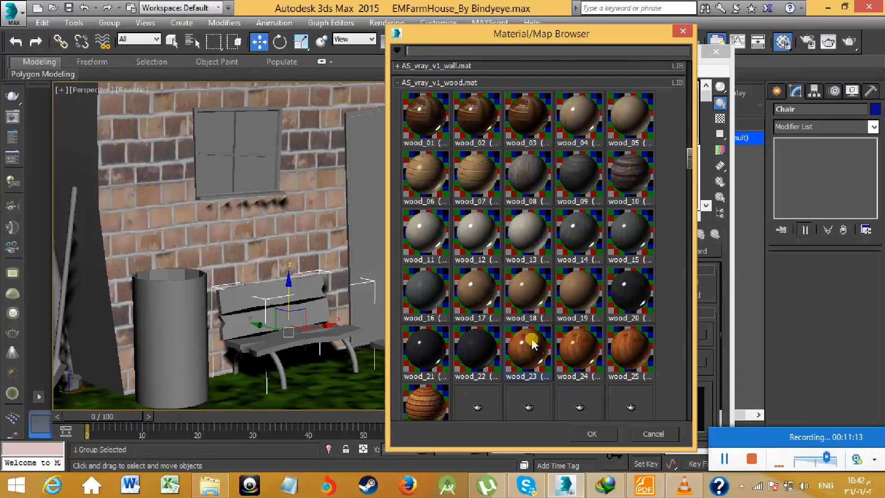
{"action": "left_click", "coordinate": [584, 430]}
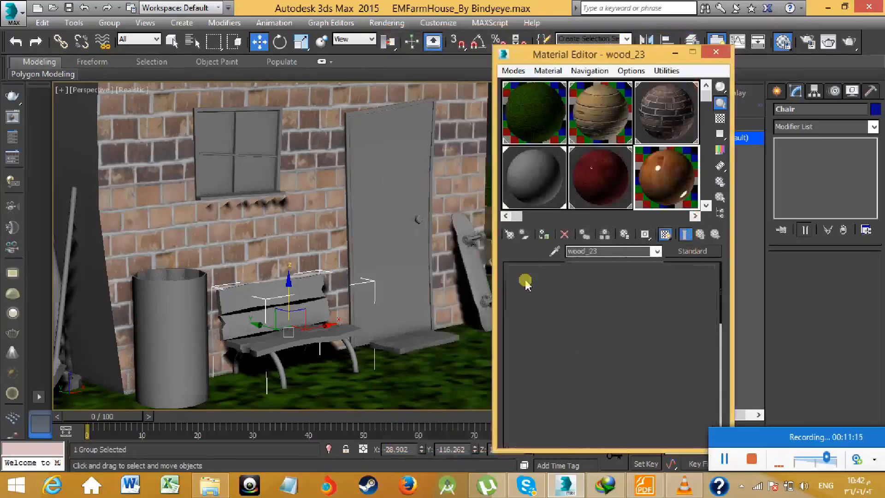
- Assign the wood_23 material to the selected bench and show its texture shaded in the viewport
{"action": "left_click", "coordinate": [543, 236]}
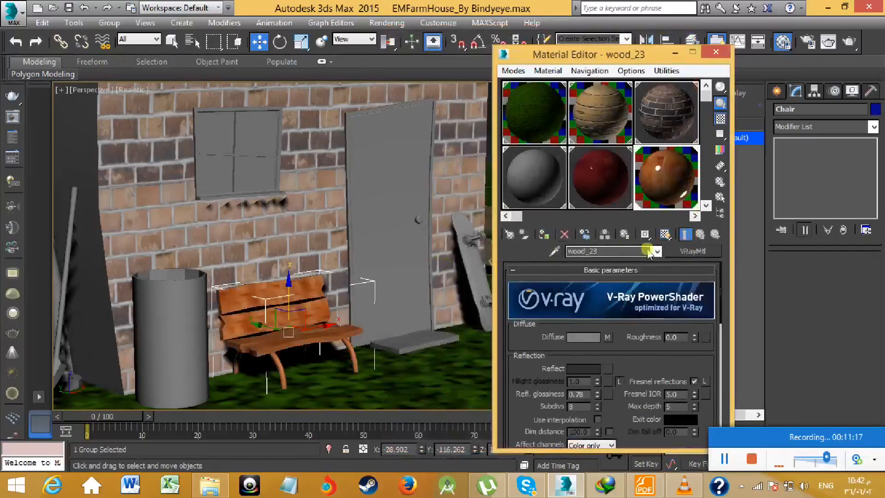
{"action": "left_click", "coordinate": [665, 234]}
{"action": "scroll", "coordinate": [302, 314], "scroll_direction": "up", "scroll_amount": 8}
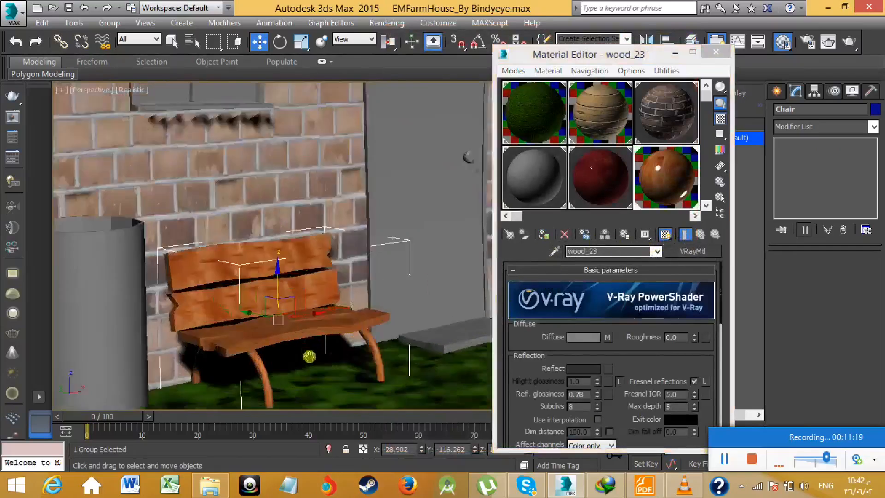
{"action": "scroll", "coordinate": [301, 311], "scroll_direction": "down", "scroll_amount": 8}
{"action": "scroll", "coordinate": [306, 330], "scroll_direction": "up", "scroll_amount": 1}
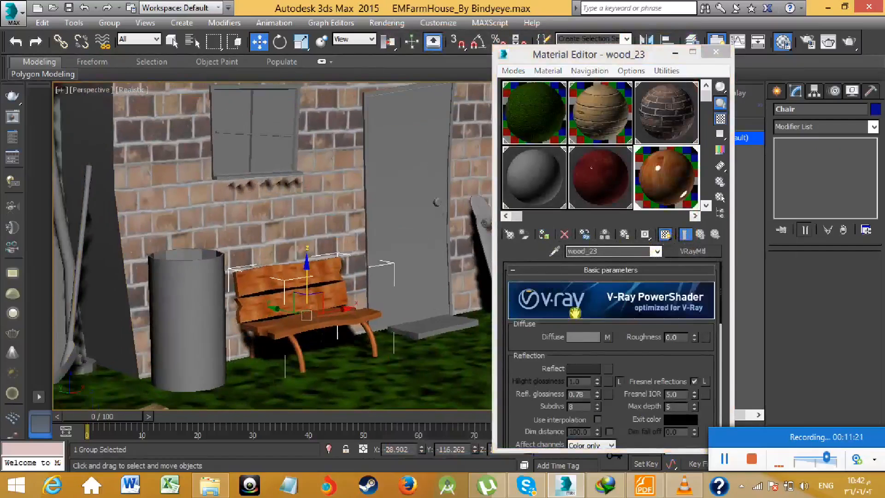
{"action": "left_click_drag", "start_coordinate": [631, 357], "coordinate": [631, 310]}
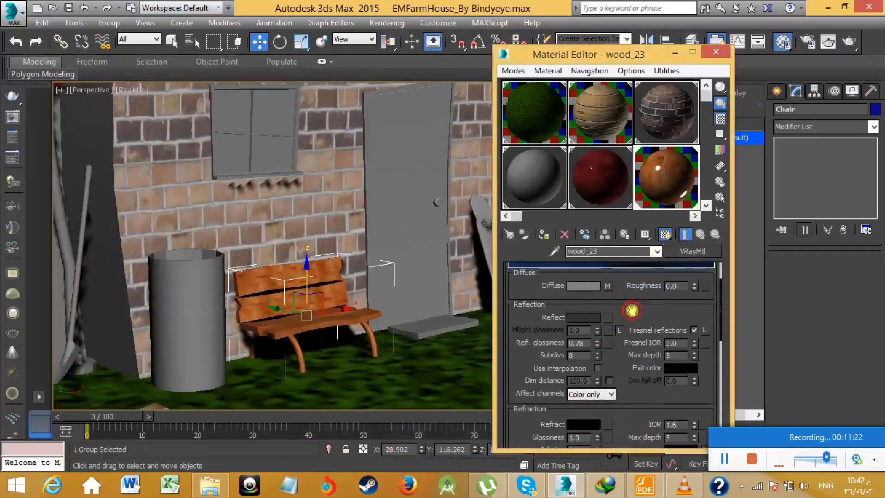
- Add a UVW Map modifier to the bench and set its mapping type to Box
{"action": "left_click", "coordinate": [804, 126]}
{"action": "key", "text": "u"}
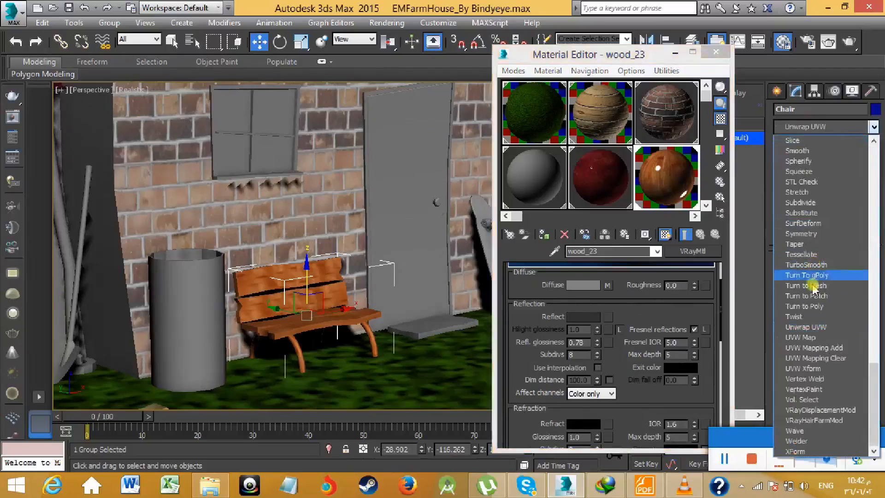
{"action": "left_click", "coordinate": [812, 338]}
{"action": "scroll", "coordinate": [354, 275], "scroll_direction": "up", "scroll_amount": 5}
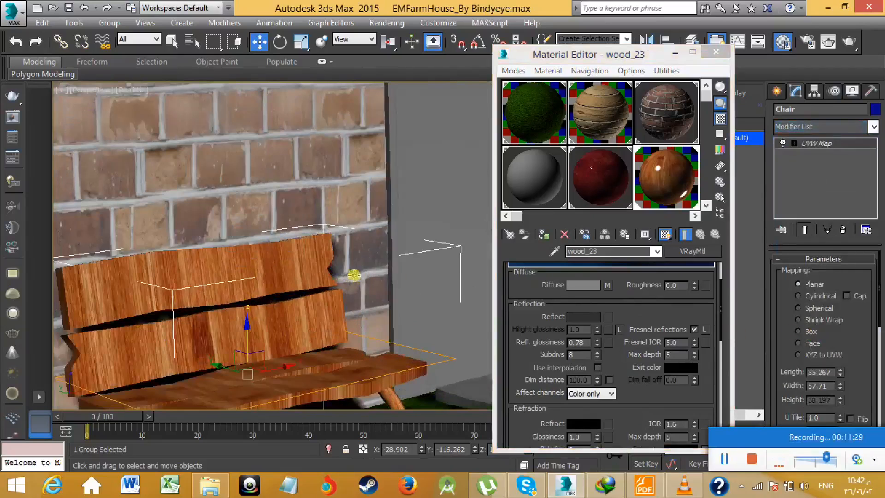
{"action": "scroll", "coordinate": [489, 187], "scroll_direction": "down", "scroll_amount": 5}
{"action": "left_click", "coordinate": [798, 331]}
{"action": "scroll", "coordinate": [404, 300], "scroll_direction": "up", "scroll_amount": 4}
{"action": "scroll", "coordinate": [405, 300], "scroll_direction": "down", "scroll_amount": 1}
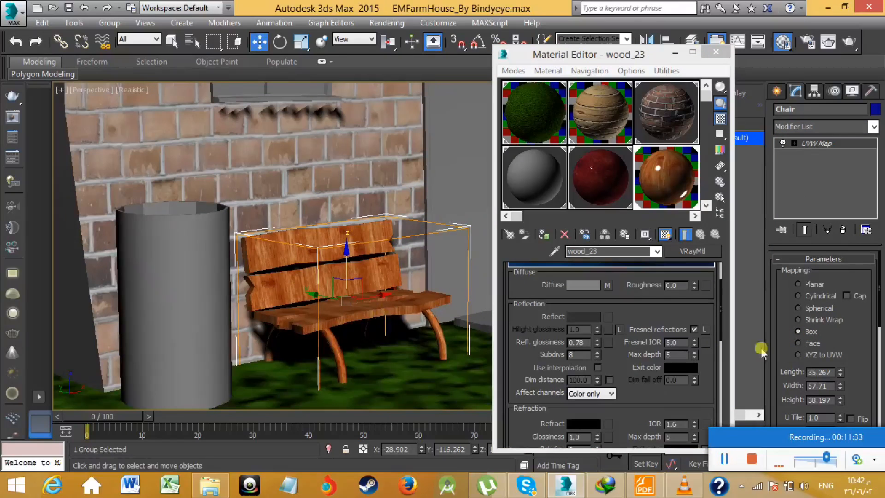
- Reduce the bench's box mapping to about 31.035 length, 31.741 width and 13.751 height
{"action": "scroll", "coordinate": [861, 341], "scroll_direction": "down", "scroll_amount": 1}
{"action": "left_click_drag", "start_coordinate": [839, 343], "coordinate": [842, 401]}
{"action": "left_click_drag", "start_coordinate": [844, 406], "coordinate": [844, 411]}
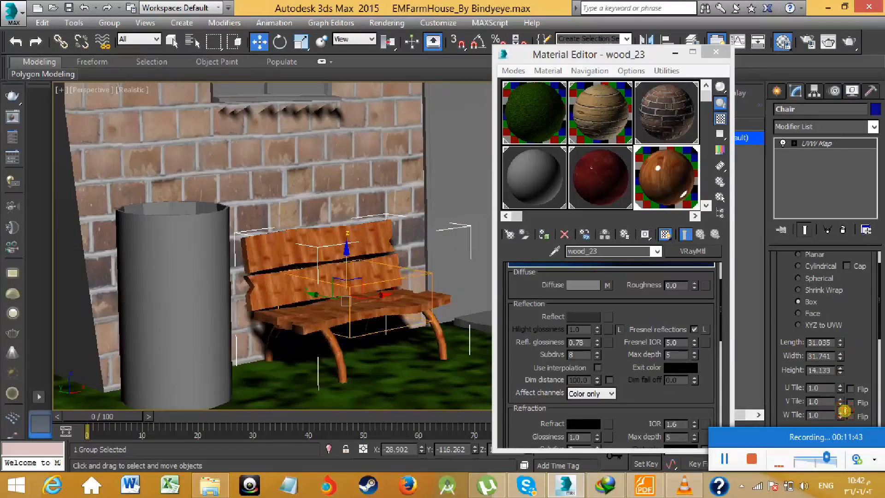
- Expand the map slots of the wood_23 material down to Bump, Displace and Opacity
{"action": "scroll", "coordinate": [632, 402], "scroll_direction": "down", "scroll_amount": 10}
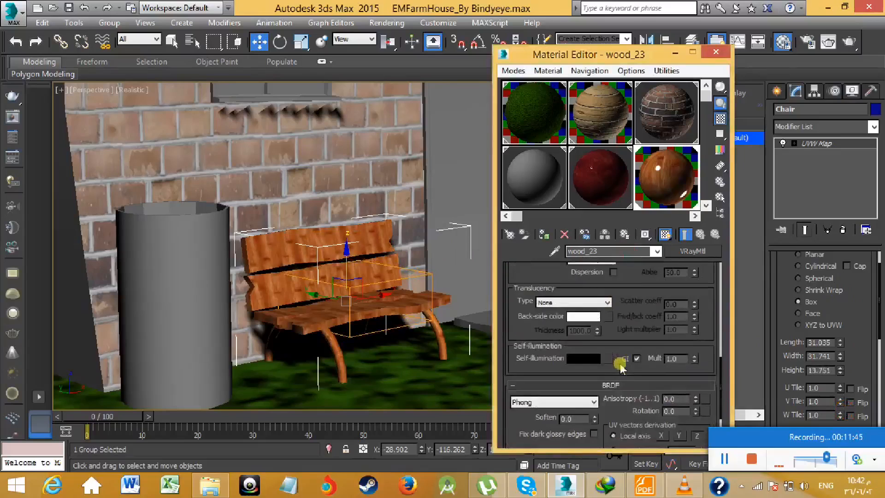
{"action": "left_click", "coordinate": [619, 399]}
{"action": "scroll", "coordinate": [629, 385], "scroll_direction": "down", "scroll_amount": 5}
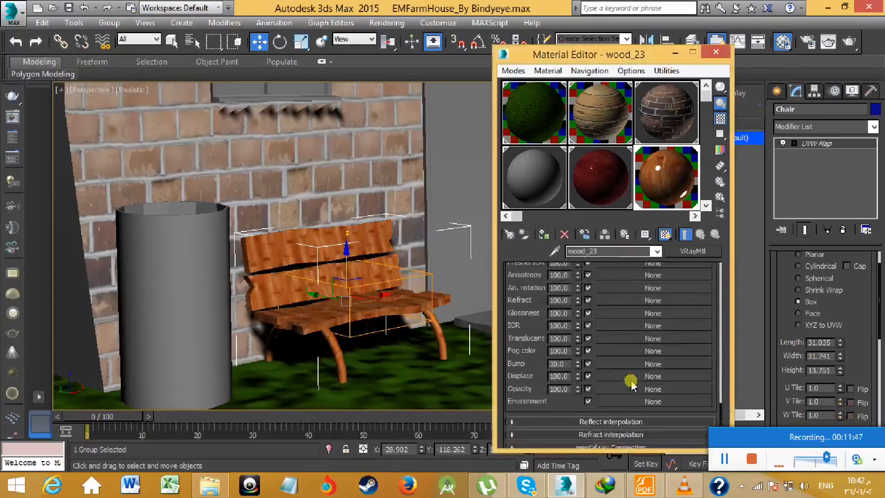
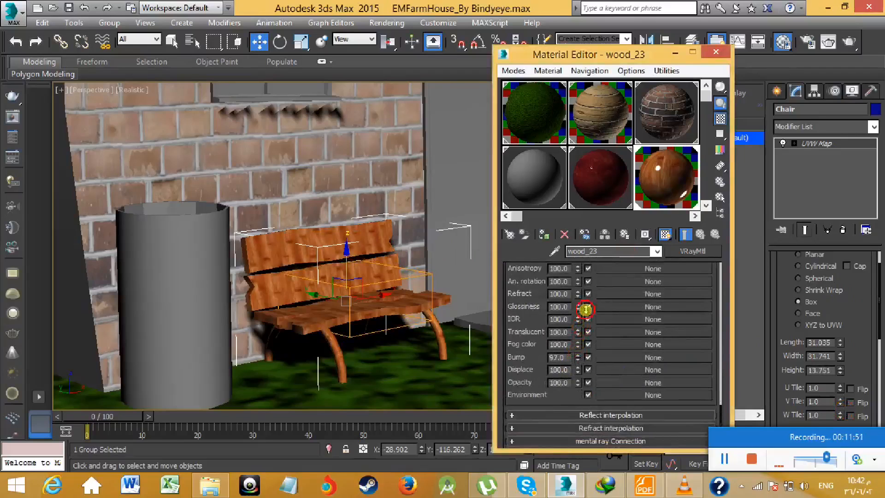
- Inspect the wood_23 material in an enlarged sample preview and check the bench against the whole farmhouse
{"action": "double_click", "coordinate": [648, 193]}
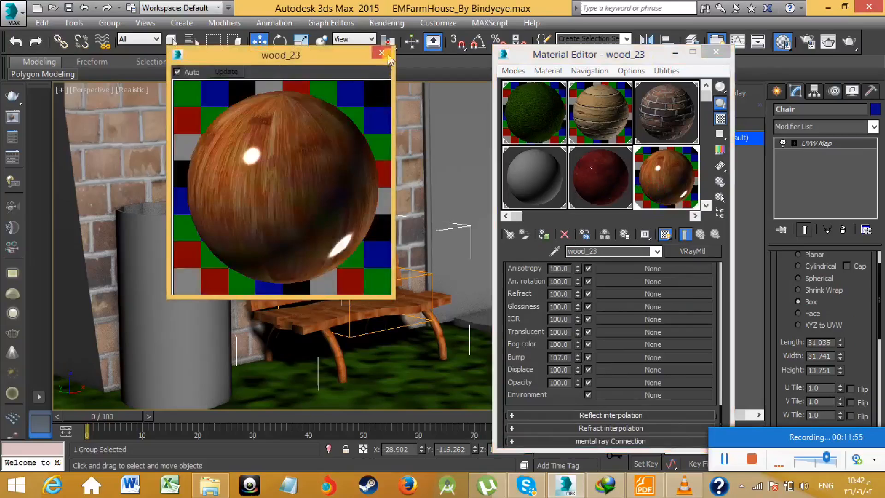
{"action": "left_click", "coordinate": [382, 53]}
{"action": "key", "text": "z"}
{"action": "middle_click_drag", "start_coordinate": [377, 231], "coordinate": [310, 158]}
{"action": "scroll", "coordinate": [377, 241], "scroll_direction": "down", "scroll_amount": 3}
{"action": "left_click", "coordinate": [513, 70]}
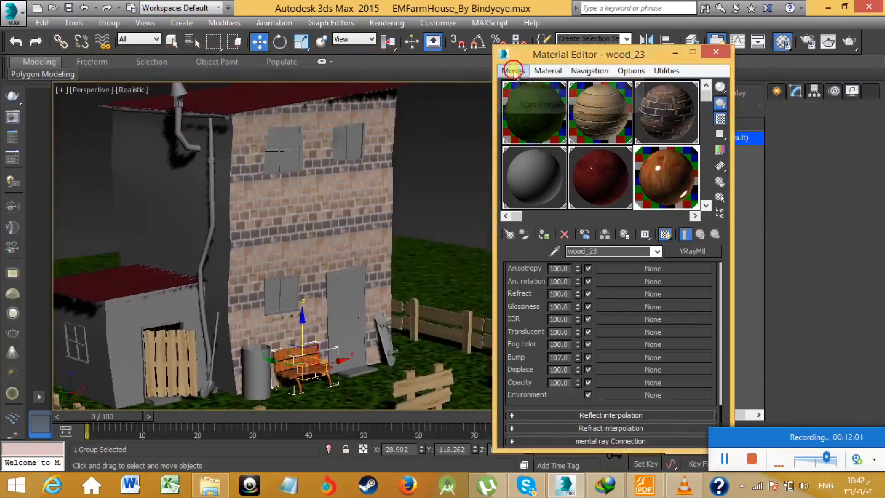
{"action": "left_click", "coordinate": [534, 104]}
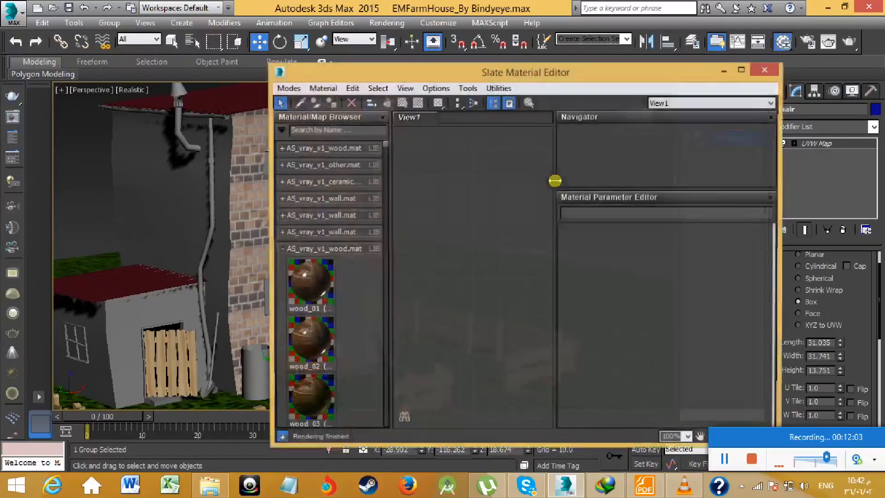
{"action": "left_click", "coordinate": [287, 88]}
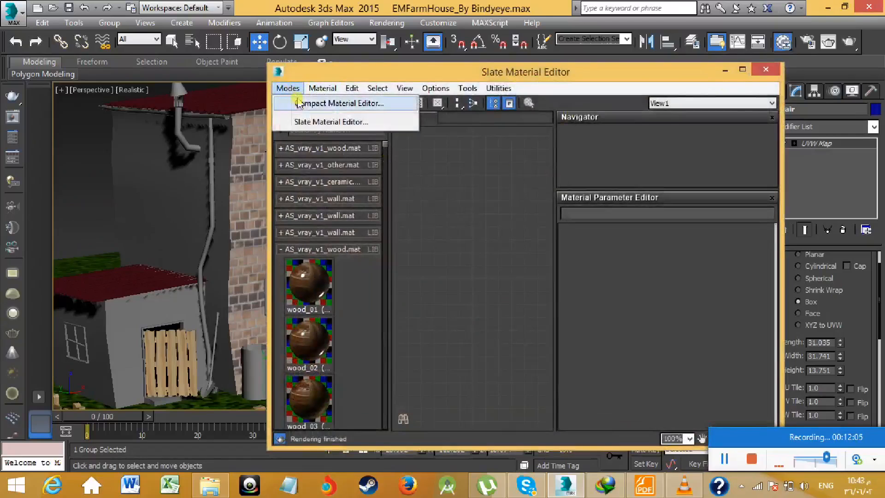
{"action": "left_click", "coordinate": [300, 106]}
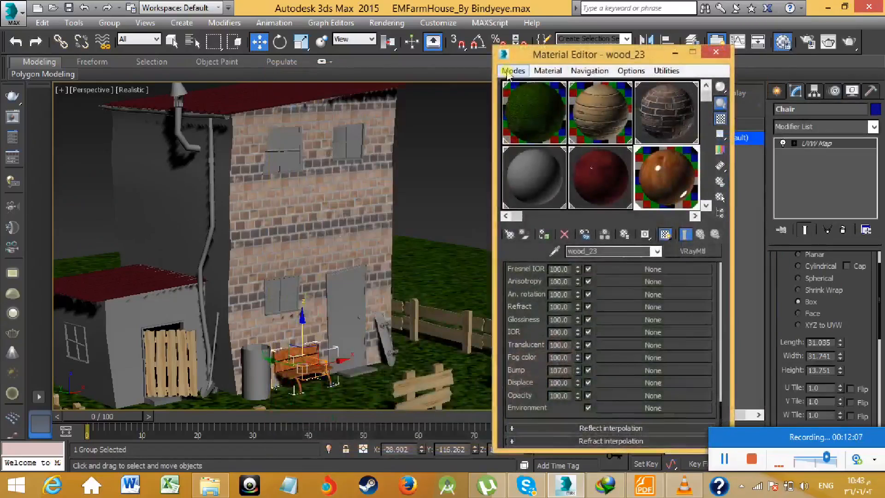
- Start importing a material library from the Material/Map Browser and go to the Windows (C:) drive
{"action": "left_click", "coordinate": [510, 233]}
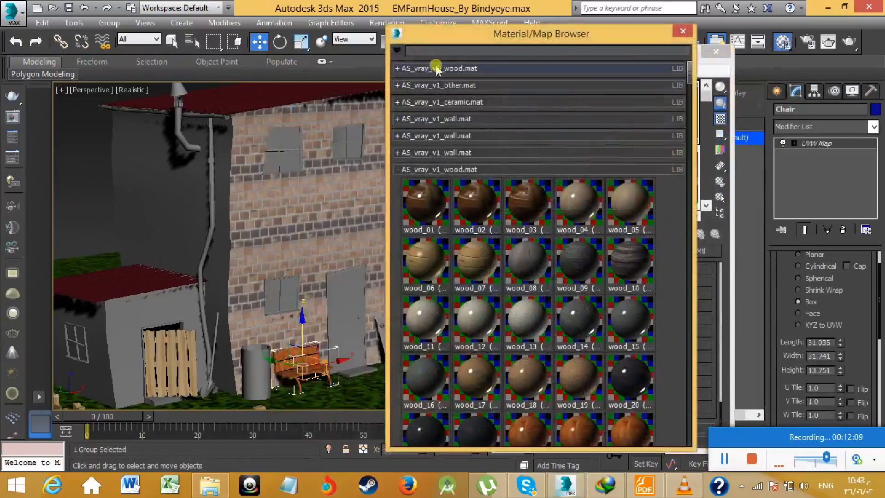
{"action": "left_click", "coordinate": [399, 53]}
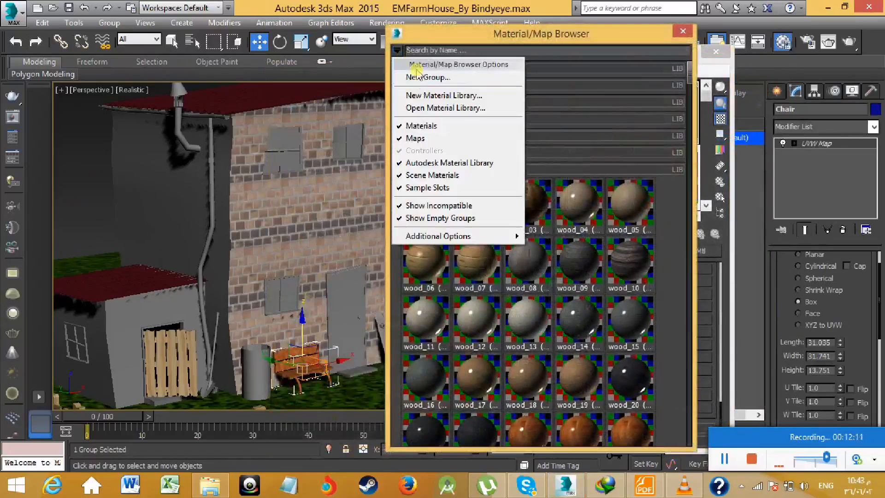
{"action": "left_click", "coordinate": [427, 108]}
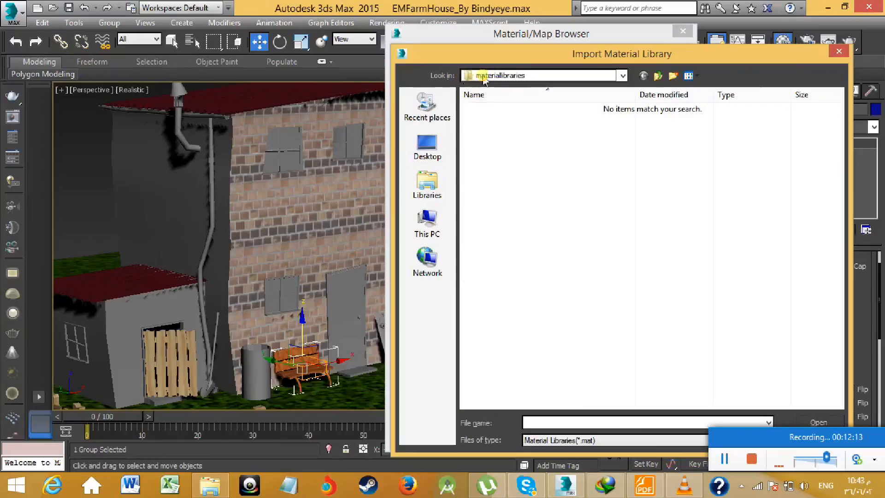
{"action": "left_click", "coordinate": [481, 75]}
{"action": "left_click", "coordinate": [530, 243]}
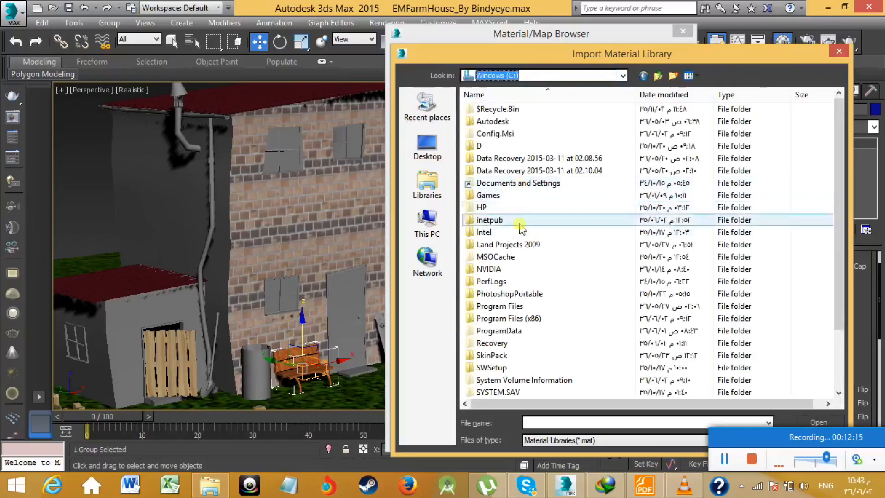
- Load the AS_vray_v1_glass.mat library from the matlibs Archshaders folder of 3ds Max 2015 in Program Files
{"action": "double_click", "coordinate": [507, 306]}
{"action": "double_click", "coordinate": [493, 133]}
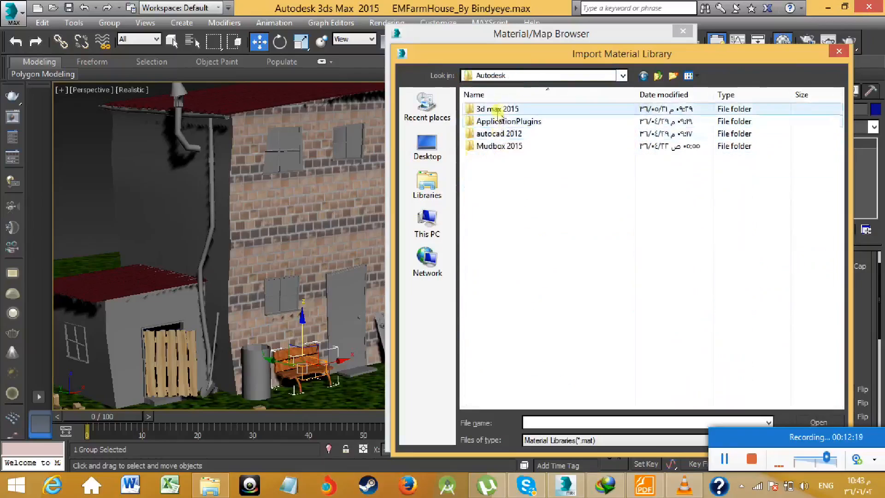
{"action": "double_click", "coordinate": [483, 109]}
{"action": "double_click", "coordinate": [489, 110]}
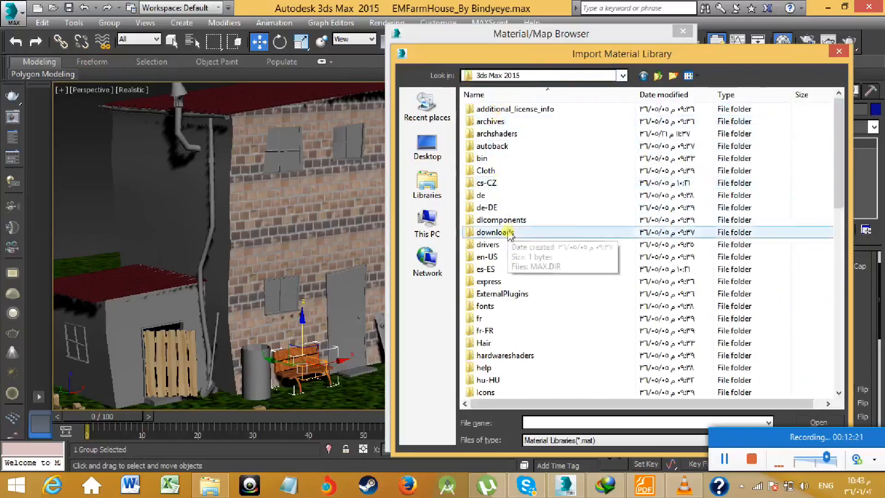
{"action": "scroll", "coordinate": [519, 319], "scroll_direction": "down", "scroll_amount": 9}
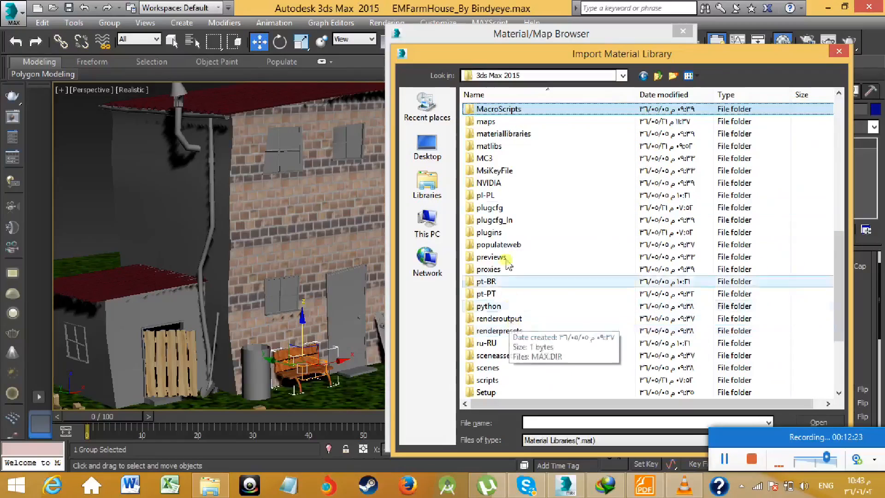
{"action": "double_click", "coordinate": [489, 146]}
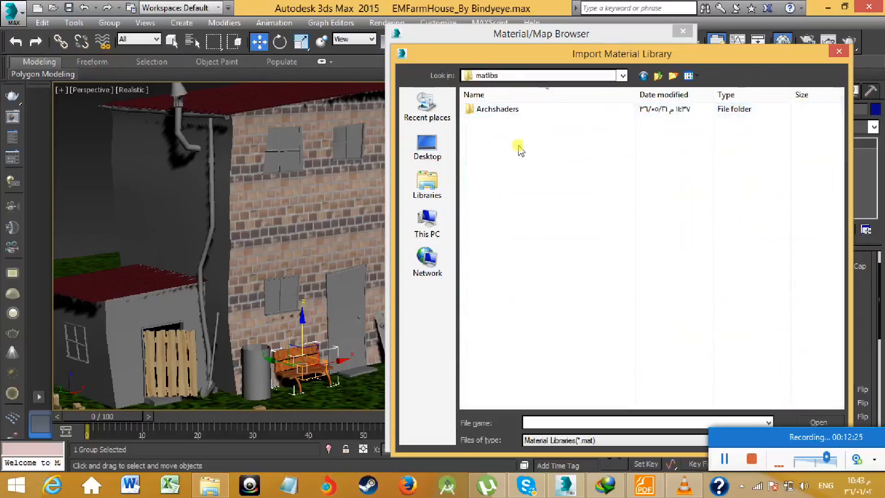
{"action": "double_click", "coordinate": [502, 109]}
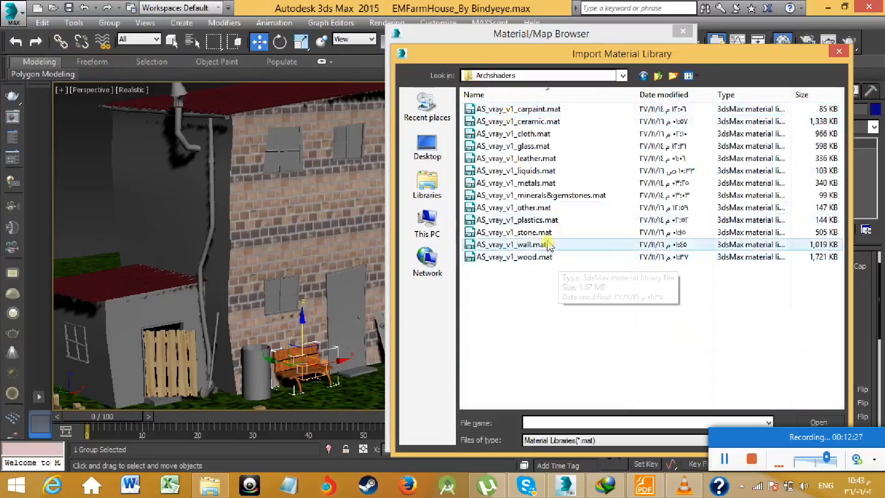
{"action": "double_click", "coordinate": [523, 145]}
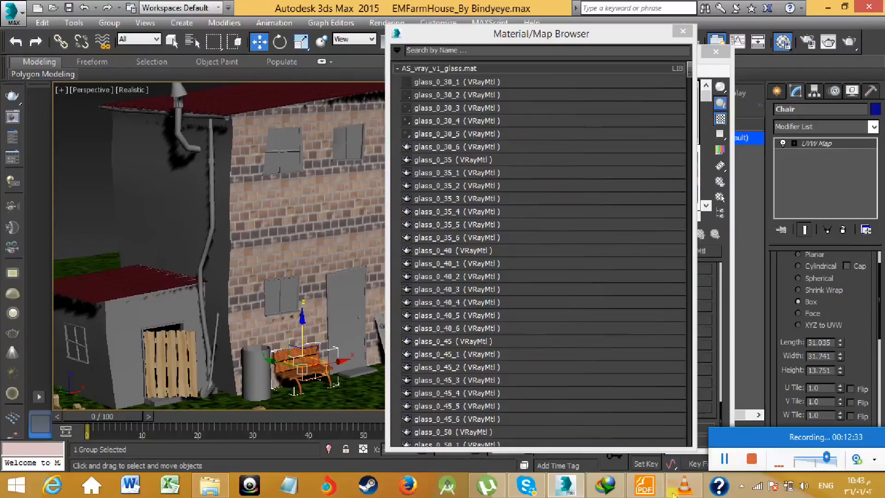
- Switch to Foxit Reader and search the archshaders_vol_1.pdf catalogue for "glass"
{"action": "left_click", "coordinate": [644, 485]}
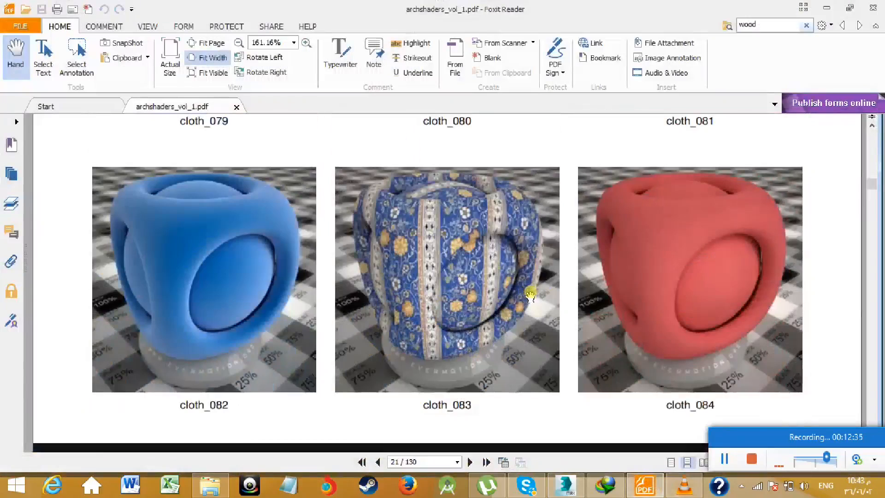
{"action": "key", "text": "ctrl+f"}
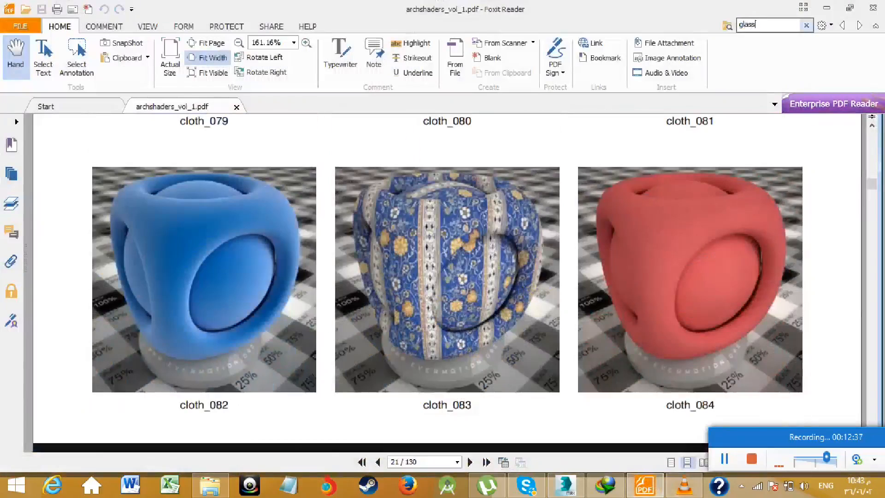
{"action": "type", "text": "glass"}
{"action": "key", "text": "Return"}
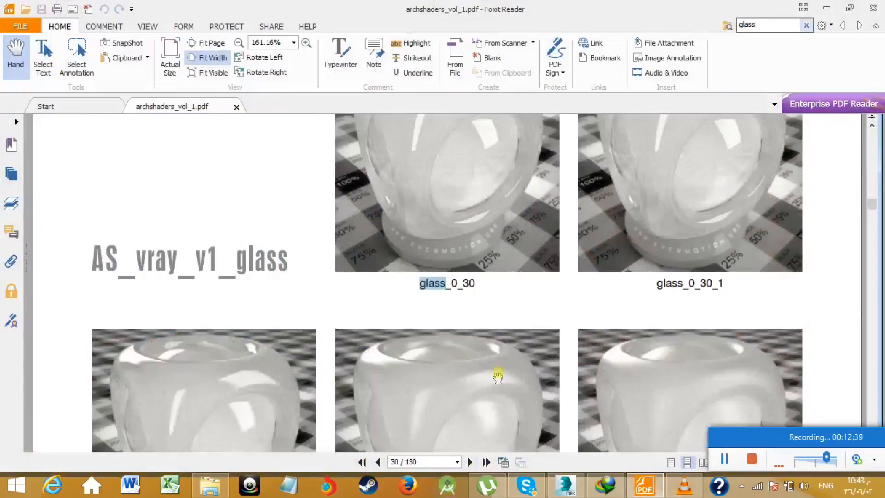
- Look through the catalogue's AS_vray_v1_glass samples, starting from glass_0_30
{"action": "scroll", "coordinate": [498, 375], "scroll_direction": "down", "scroll_amount": 20}
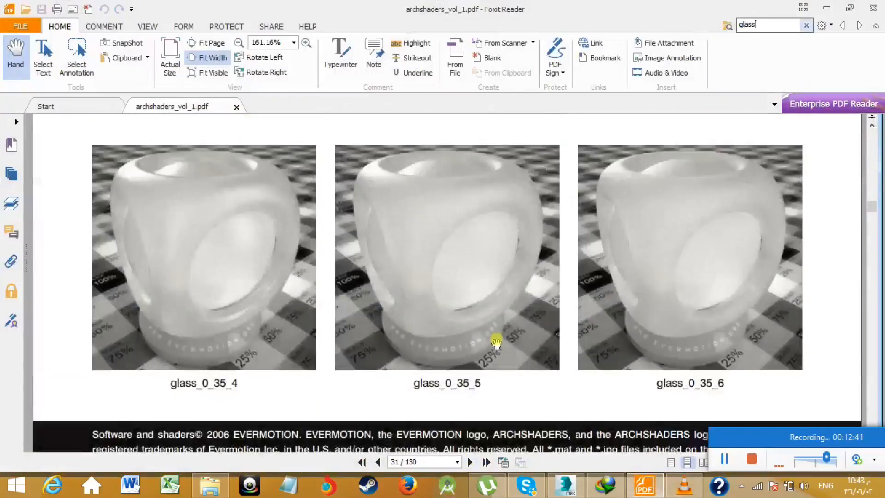
{"action": "scroll", "coordinate": [496, 342], "scroll_direction": "down", "scroll_amount": 10}
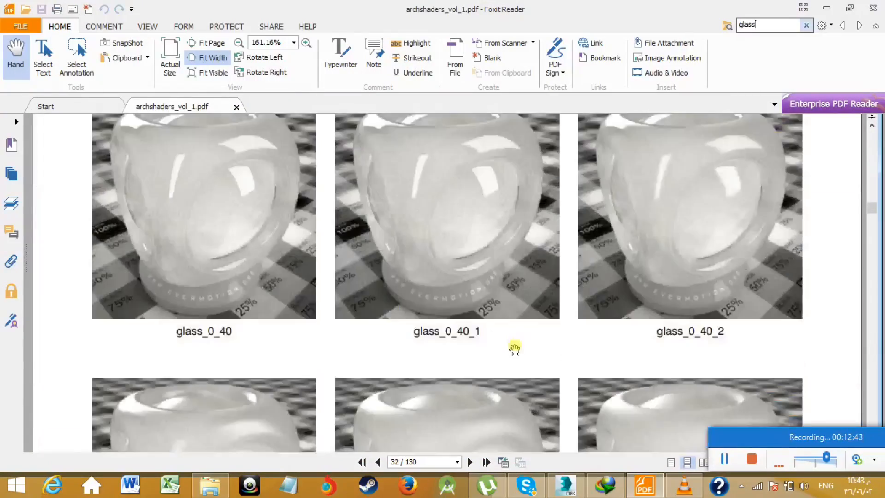
{"action": "scroll", "coordinate": [514, 345], "scroll_direction": "down", "scroll_amount": 10}
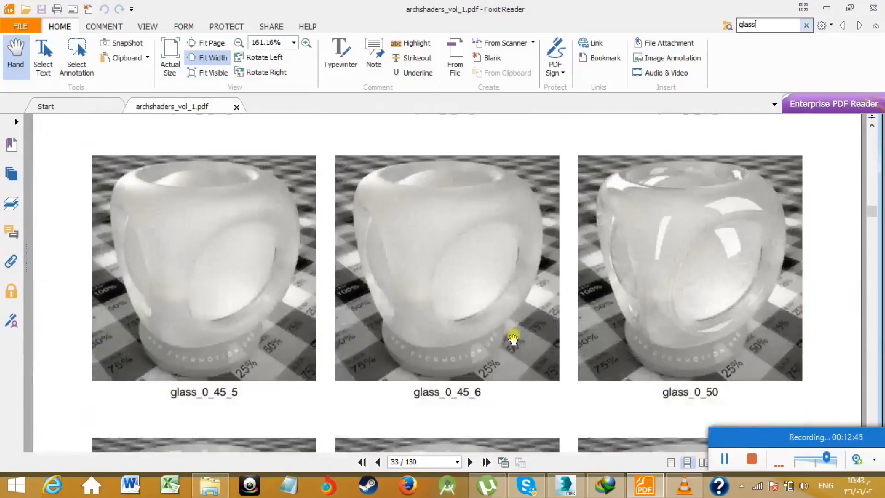
{"action": "scroll", "coordinate": [512, 339], "scroll_direction": "down", "scroll_amount": 15}
{"action": "scroll", "coordinate": [700, 304], "scroll_direction": "down", "scroll_amount": 15}
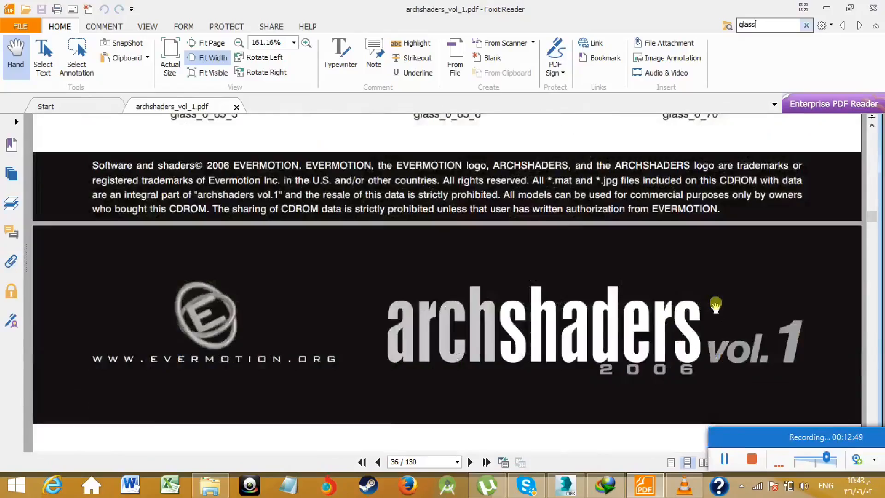
{"action": "scroll", "coordinate": [715, 305], "scroll_direction": "down", "scroll_amount": 5}
{"action": "scroll", "coordinate": [713, 301], "scroll_direction": "down", "scroll_amount": 6}
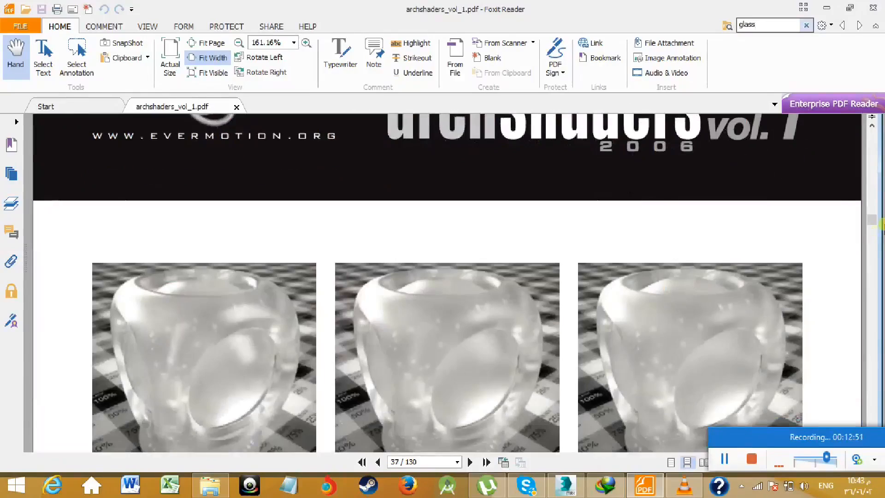
{"action": "scroll", "coordinate": [875, 226], "scroll_direction": "down", "scroll_amount": 4}
{"action": "left_click_drag", "start_coordinate": [872, 229], "coordinate": [877, 246]}
- Compare the coloured and textured glass samples from glass_1_11 to glass_1_21 in the catalogue
{"action": "scroll", "coordinate": [551, 295], "scroll_direction": "down", "scroll_amount": 4}
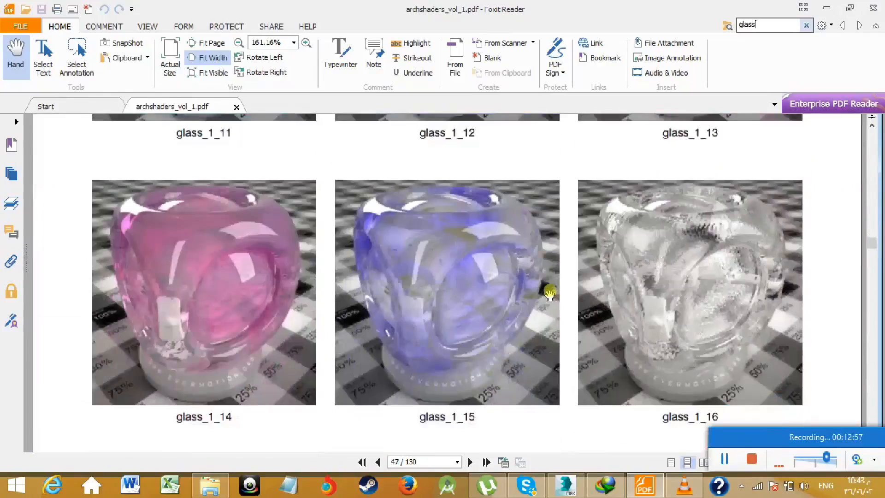
{"action": "scroll", "coordinate": [549, 291], "scroll_direction": "down", "scroll_amount": 10}
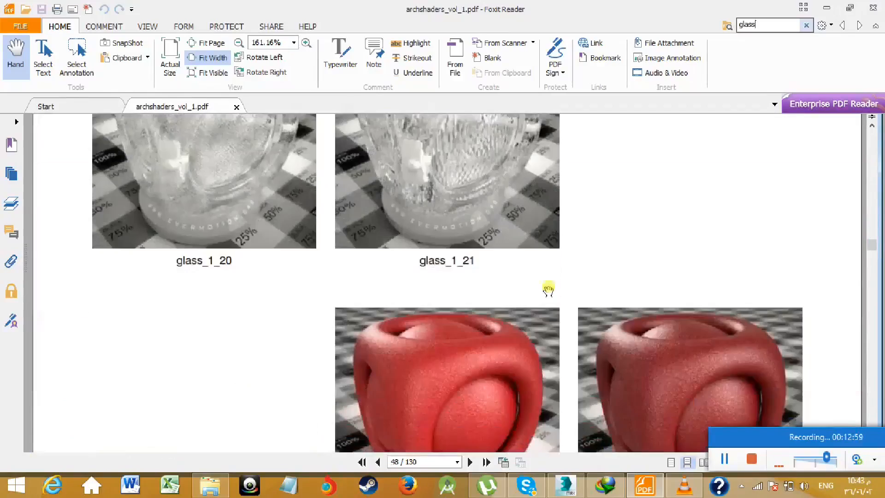
{"action": "scroll", "coordinate": [548, 288], "scroll_direction": "up", "scroll_amount": 4}
{"action": "scroll", "coordinate": [547, 289], "scroll_direction": "down", "scroll_amount": 4}
{"action": "scroll", "coordinate": [546, 292], "scroll_direction": "up", "scroll_amount": 8}
{"action": "scroll", "coordinate": [543, 295], "scroll_direction": "up", "scroll_amount": 6}
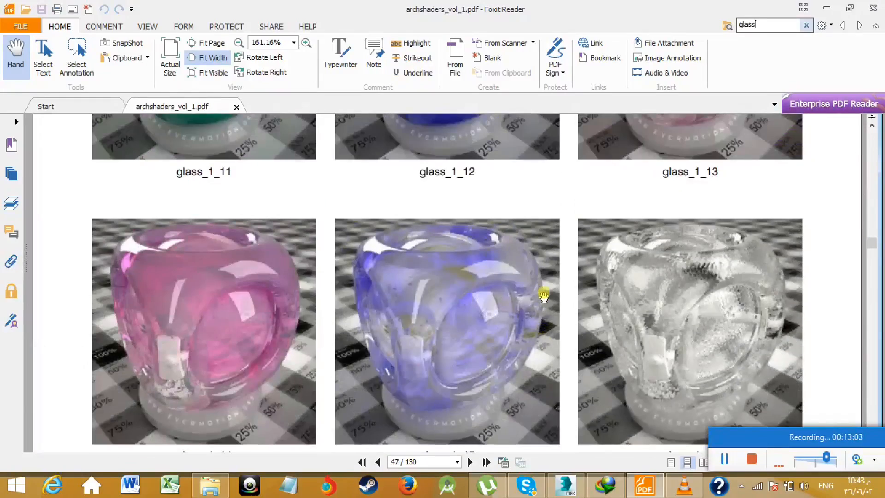
{"action": "scroll", "coordinate": [544, 295], "scroll_direction": "down", "scroll_amount": 8}
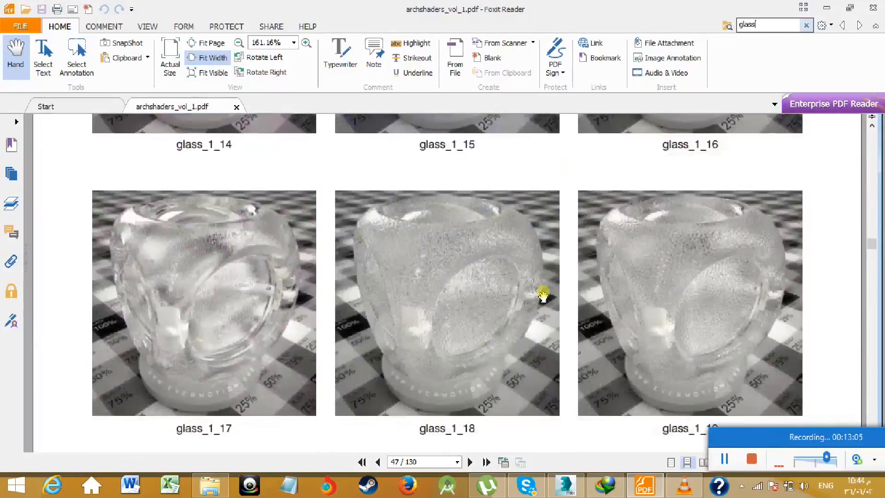
{"action": "scroll", "coordinate": [543, 290], "scroll_direction": "up", "scroll_amount": 2}
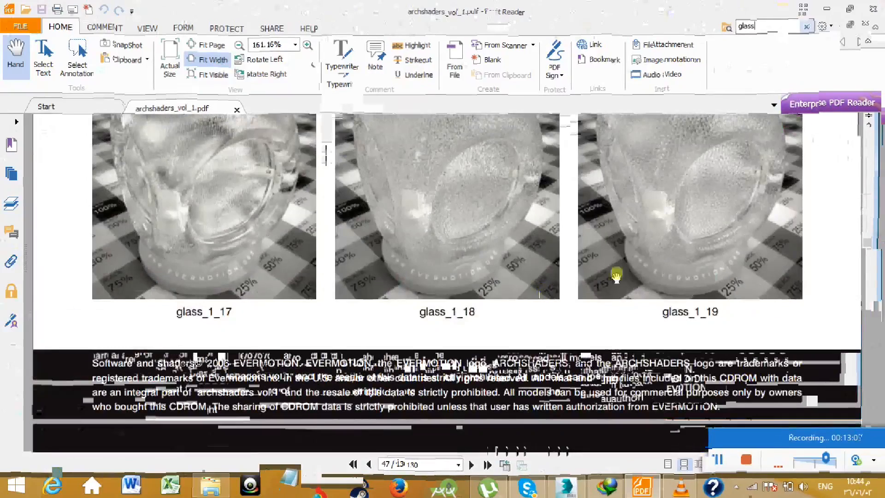
{"action": "scroll", "coordinate": [616, 275], "scroll_direction": "down", "scroll_amount": 10}
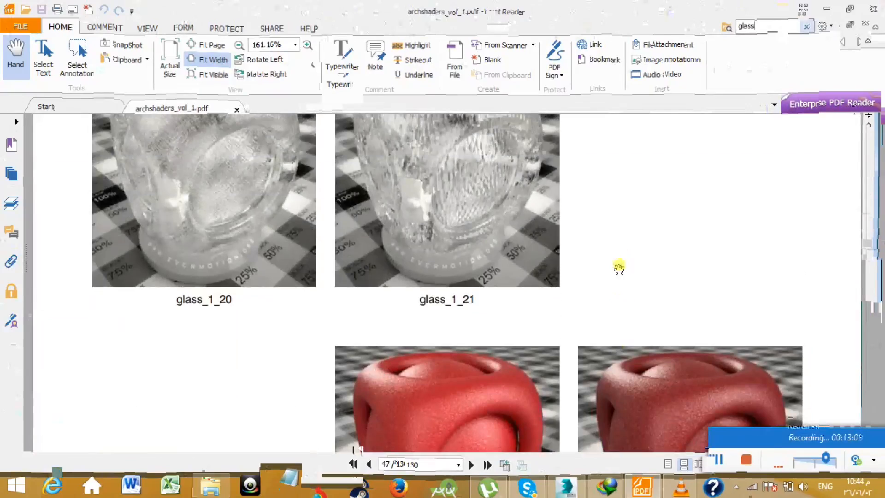
{"action": "scroll", "coordinate": [521, 281], "scroll_direction": "down", "scroll_amount": 10}
{"action": "scroll", "coordinate": [523, 279], "scroll_direction": "down", "scroll_amount": 3}
{"action": "scroll", "coordinate": [523, 276], "scroll_direction": "up", "scroll_amount": 10}
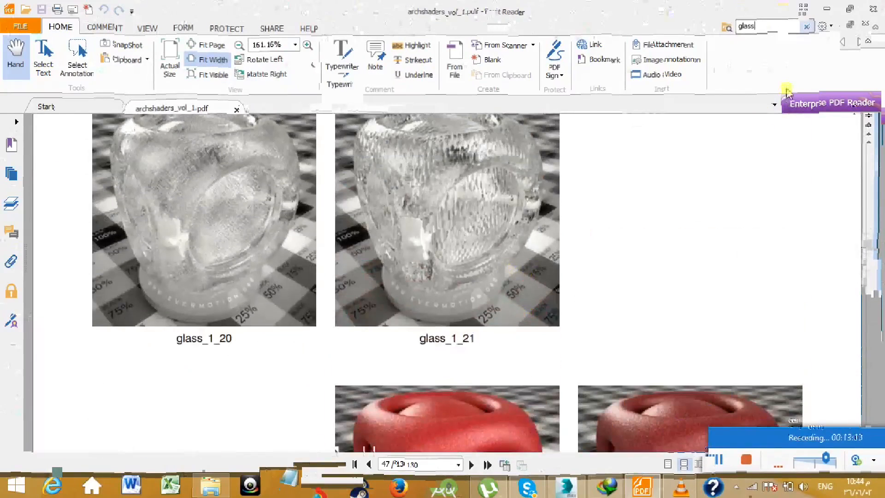
- Switch back to 3ds Max and load glass_1_21 from the AS_vray_v1_glass library into the active material slot
{"action": "left_click", "coordinate": [828, 9]}
{"action": "scroll", "coordinate": [495, 373], "scroll_direction": "down", "scroll_amount": 10}
{"action": "scroll", "coordinate": [471, 332], "scroll_direction": "down", "scroll_amount": 14}
{"action": "scroll", "coordinate": [471, 335], "scroll_direction": "down", "scroll_amount": 12}
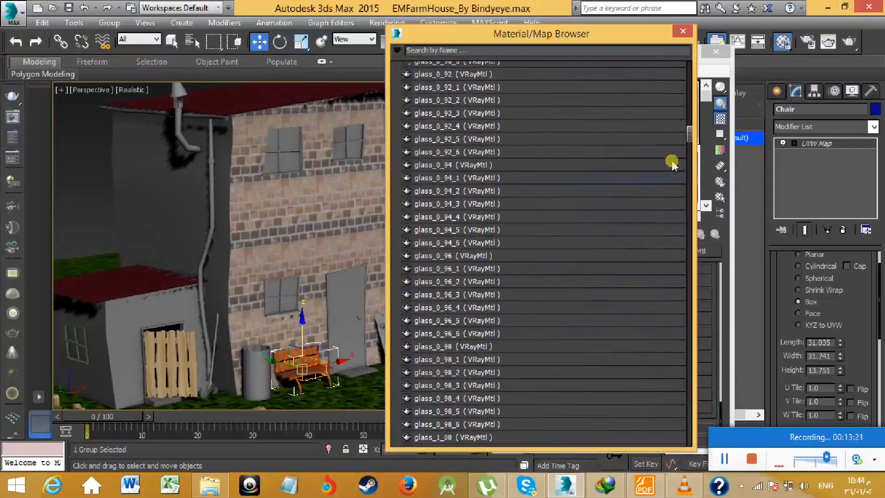
{"action": "left_click_drag", "start_coordinate": [688, 134], "coordinate": [688, 166]}
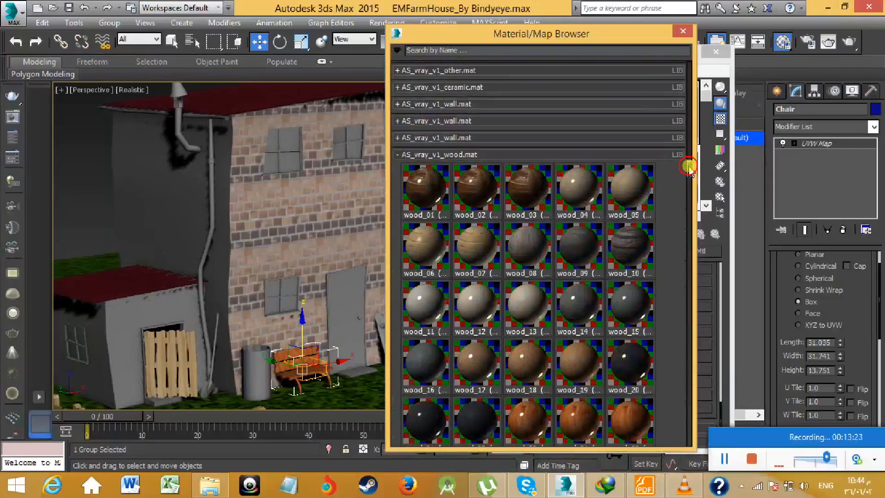
{"action": "left_click", "coordinate": [642, 487]}
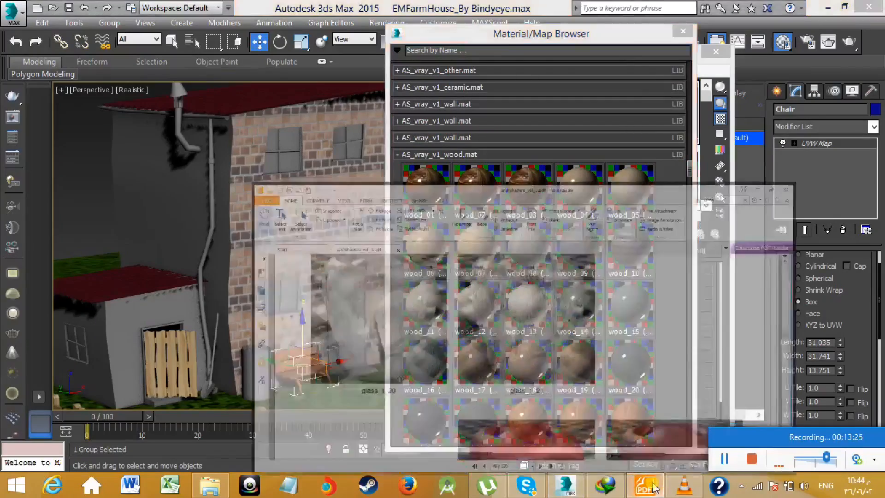
{"action": "left_click", "coordinate": [647, 486]}
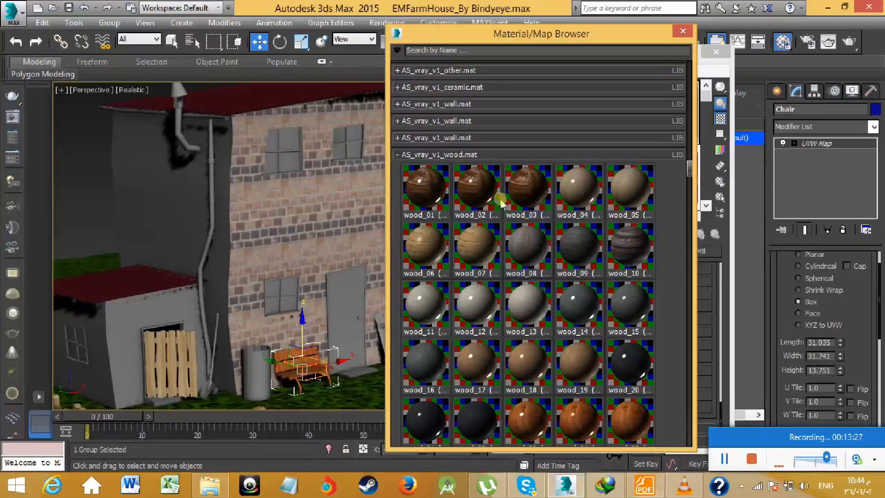
{"action": "scroll", "coordinate": [461, 161], "scroll_direction": "up", "scroll_amount": 5}
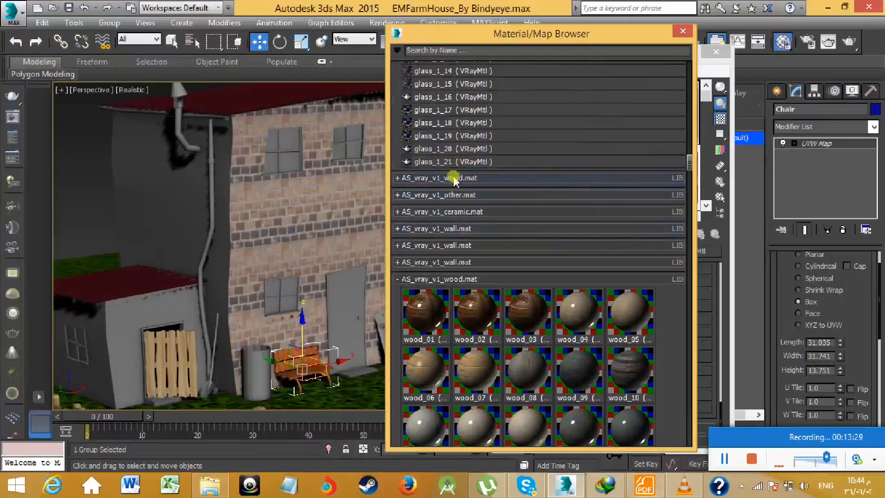
{"action": "double_click", "coordinate": [449, 162]}
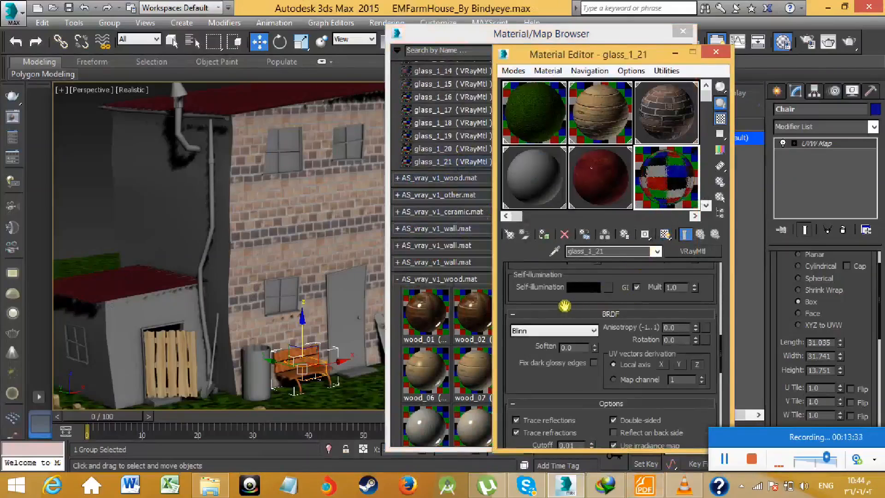
- Set the bump amount of the glass_1_21 material to 133
{"action": "scroll", "coordinate": [562, 300], "scroll_direction": "down", "scroll_amount": 15}
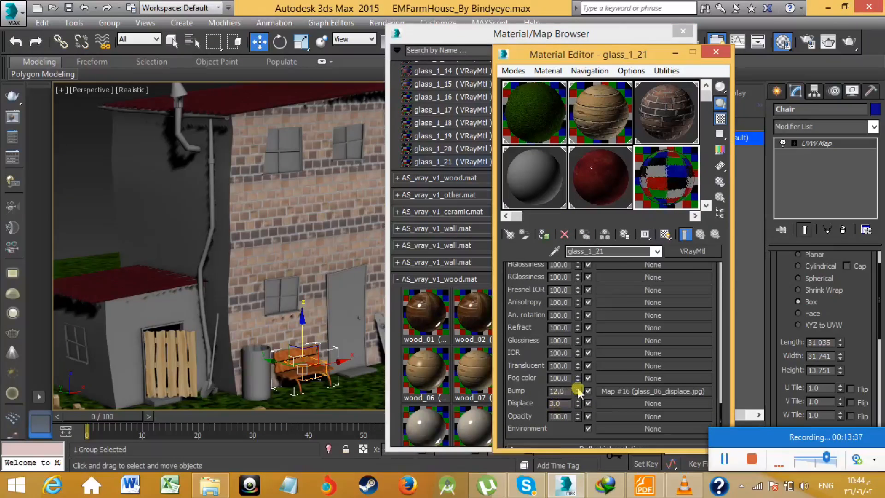
{"action": "left_click_drag", "start_coordinate": [579, 369], "coordinate": [583, 310]}
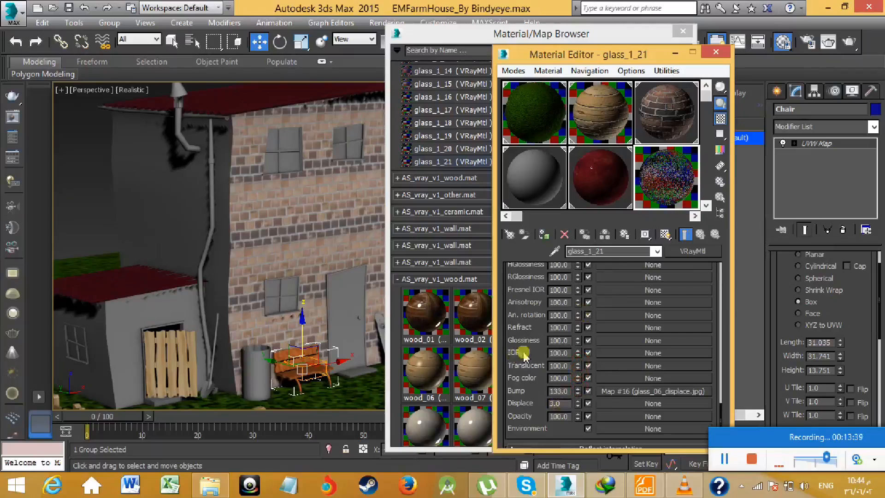
{"action": "scroll", "coordinate": [525, 355], "scroll_direction": "up", "scroll_amount": 5}
{"action": "scroll", "coordinate": [527, 355], "scroll_direction": "down", "scroll_amount": 2}
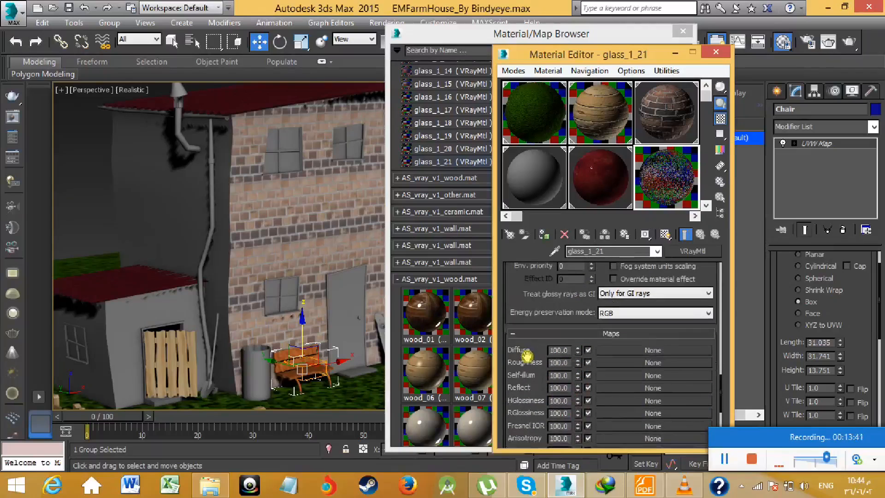
- Darken the refraction colour of glass_1_21 to a grey with red, green and blue at 86
{"action": "scroll", "coordinate": [526, 355], "scroll_direction": "up", "scroll_amount": 6}
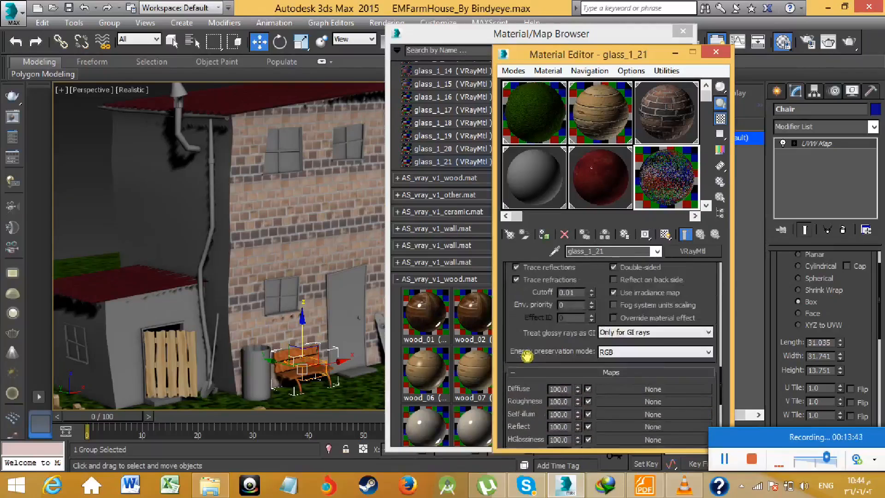
{"action": "scroll", "coordinate": [528, 359], "scroll_direction": "up", "scroll_amount": 6}
{"action": "scroll", "coordinate": [532, 351], "scroll_direction": "down", "scroll_amount": 1}
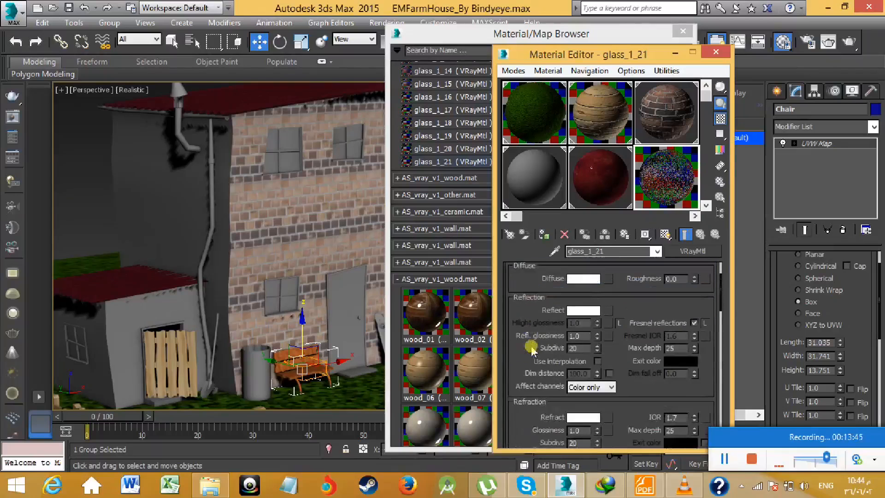
{"action": "left_click", "coordinate": [588, 313]}
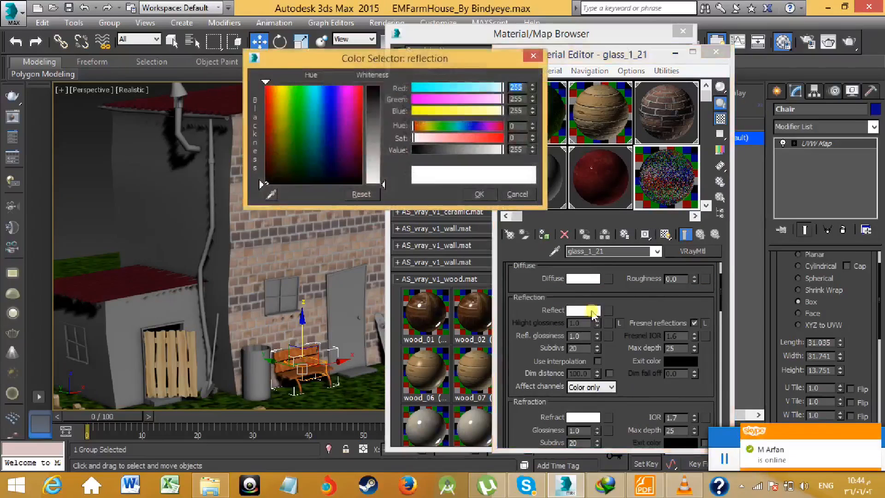
{"action": "left_click", "coordinate": [525, 194]}
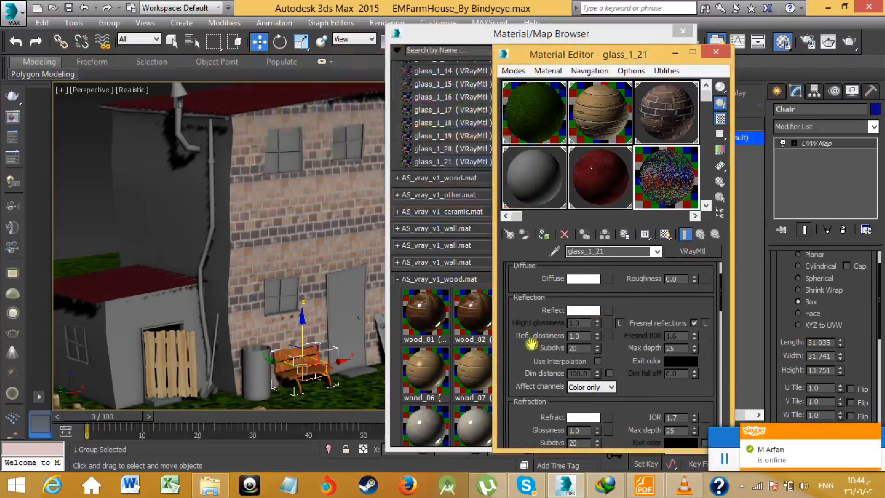
{"action": "scroll", "coordinate": [548, 359], "scroll_direction": "down", "scroll_amount": 3}
{"action": "left_click", "coordinate": [573, 357]}
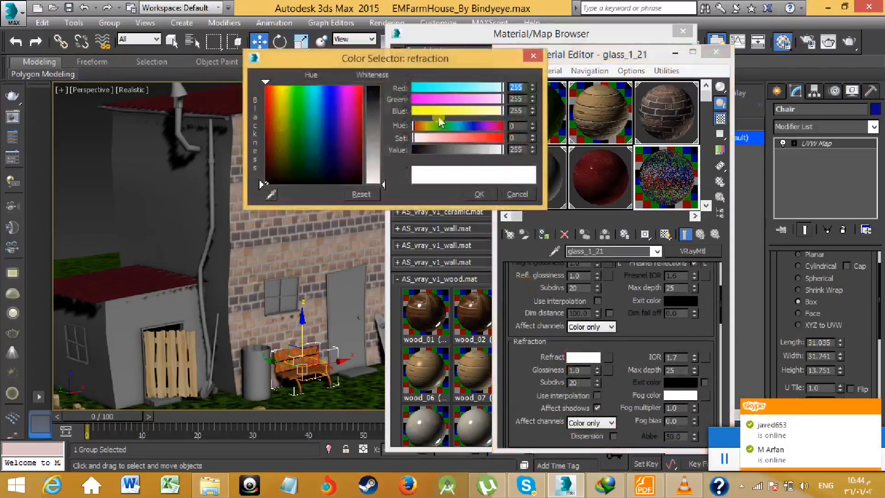
{"action": "left_click_drag", "start_coordinate": [377, 135], "coordinate": [375, 126]}
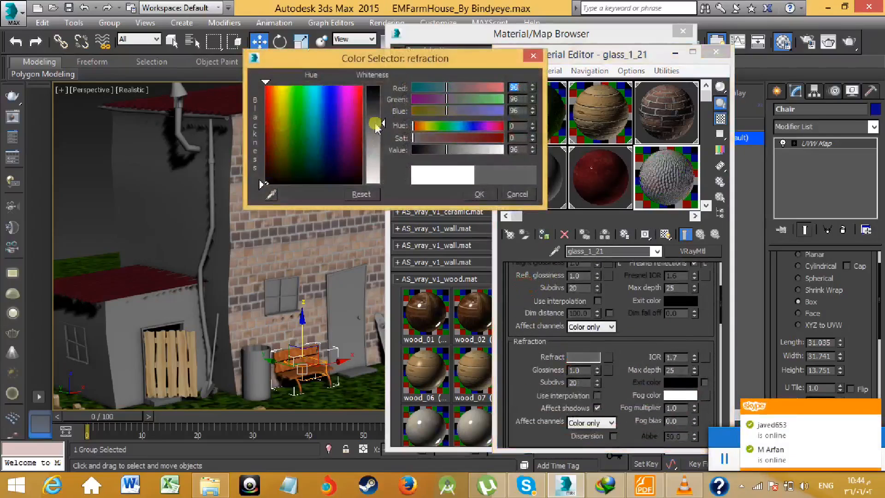
{"action": "type", "text": "86"}
{"action": "key", "text": "Return"}
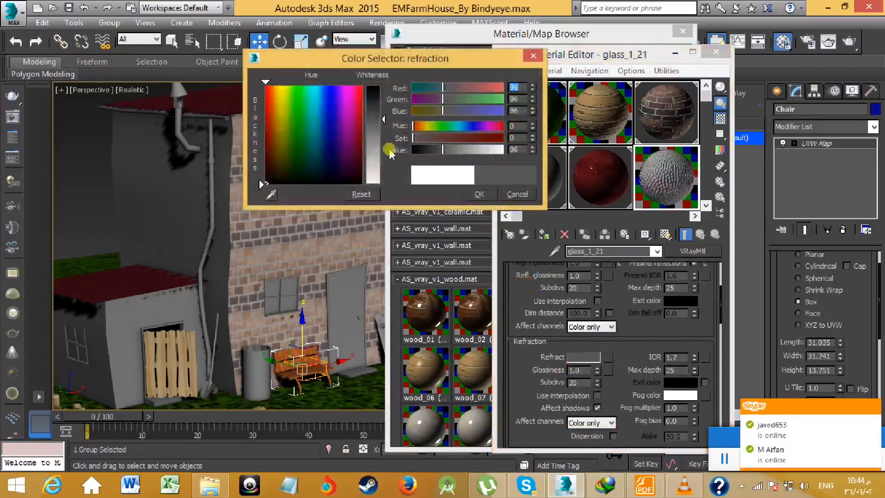
{"action": "left_click", "coordinate": [483, 194]}
{"action": "middle_click_drag", "start_coordinate": [249, 190], "coordinate": [227, 179]}
{"action": "scroll", "coordinate": [271, 278], "scroll_direction": "up", "scroll_amount": 4}
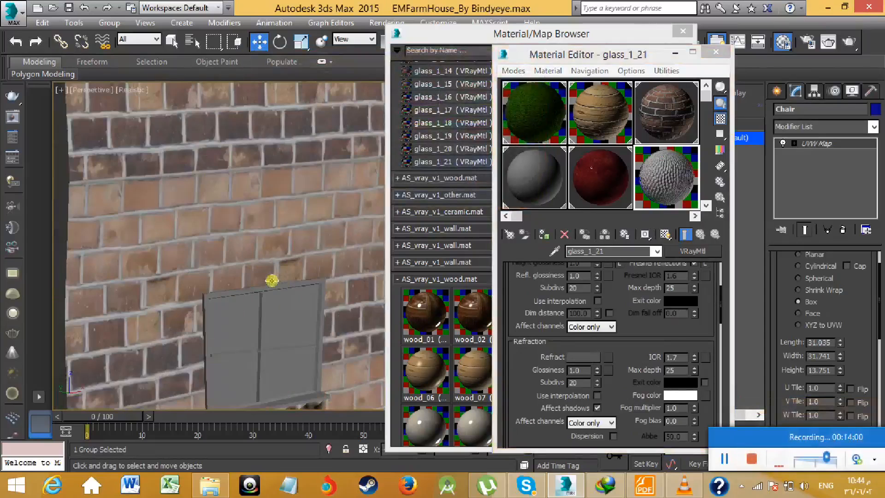
{"action": "left_click", "coordinate": [292, 320]}
{"action": "scroll", "coordinate": [260, 281], "scroll_direction": "down", "scroll_amount": 6}
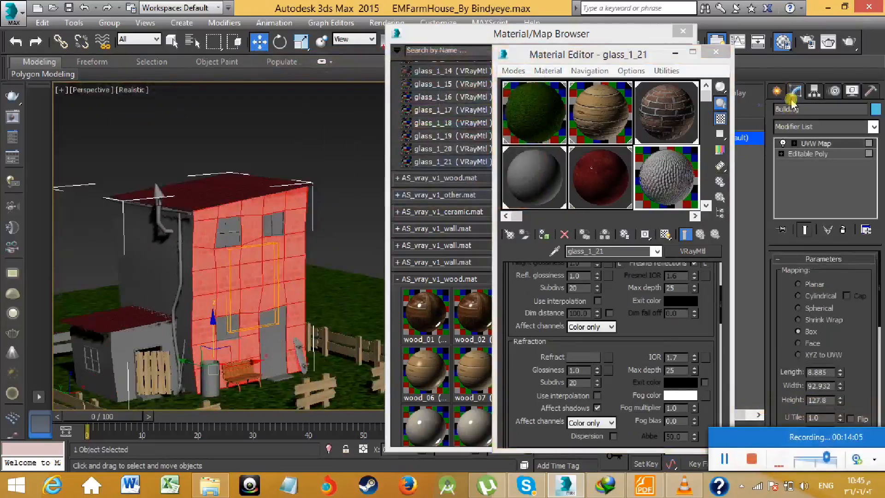
{"action": "left_click", "coordinate": [777, 90]}
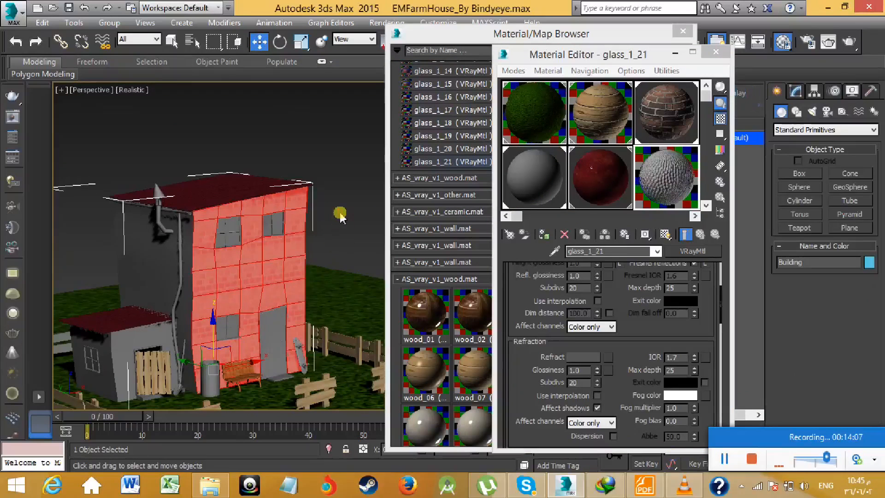
{"action": "left_click", "coordinate": [346, 223]}
{"action": "left_click", "coordinate": [795, 92]}
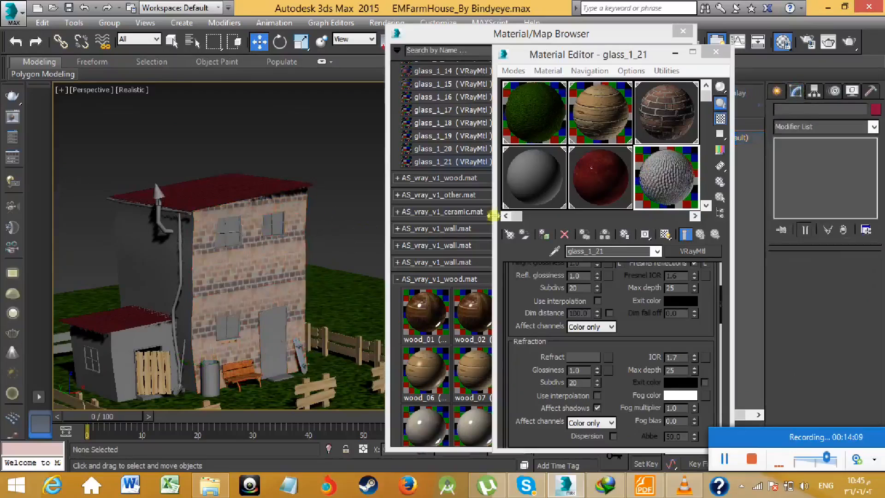
- Select the Building object and go to its Editable Poly for polygon editing
{"action": "left_click", "coordinate": [295, 259]}
{"action": "scroll", "coordinate": [256, 211], "scroll_direction": "up", "scroll_amount": 4}
{"action": "scroll", "coordinate": [256, 211], "scroll_direction": "up", "scroll_amount": 2}
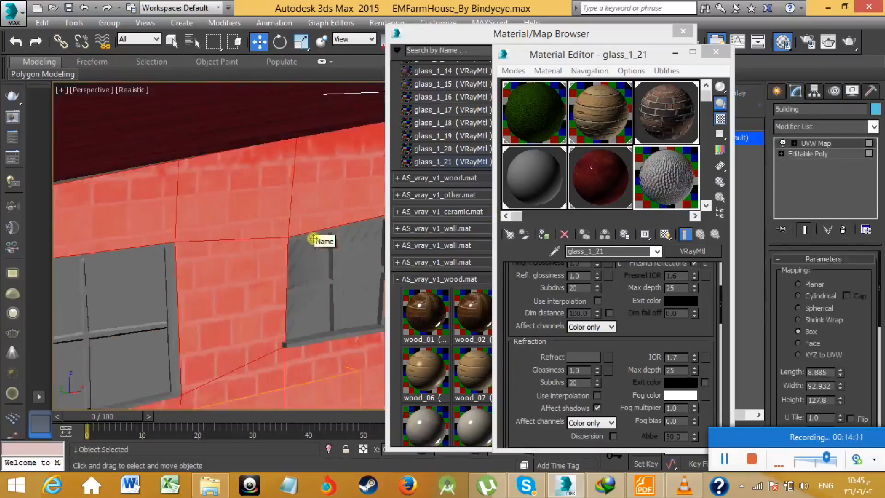
{"action": "scroll", "coordinate": [313, 238], "scroll_direction": "down", "scroll_amount": 5}
{"action": "left_click", "coordinate": [803, 156]}
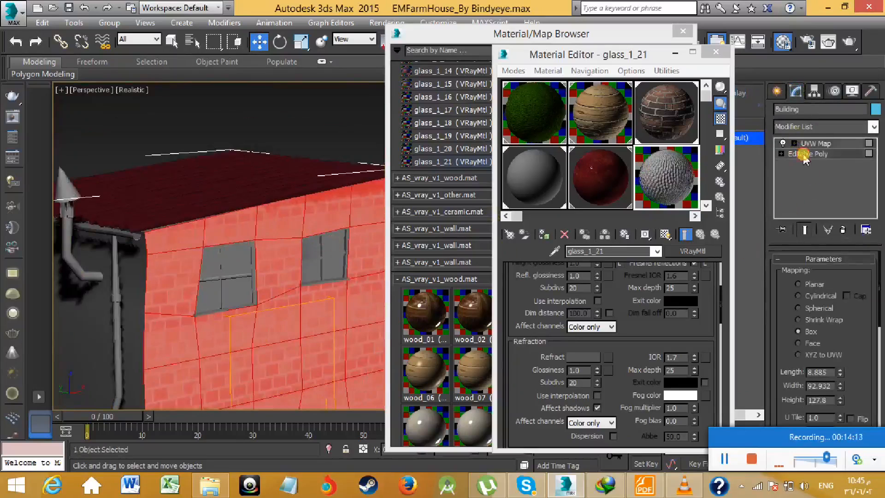
- Select all eight glass pane polygons of the two upper windows on the brick front wall
{"action": "middle_click_drag", "start_coordinate": [336, 253], "coordinate": [316, 251]}
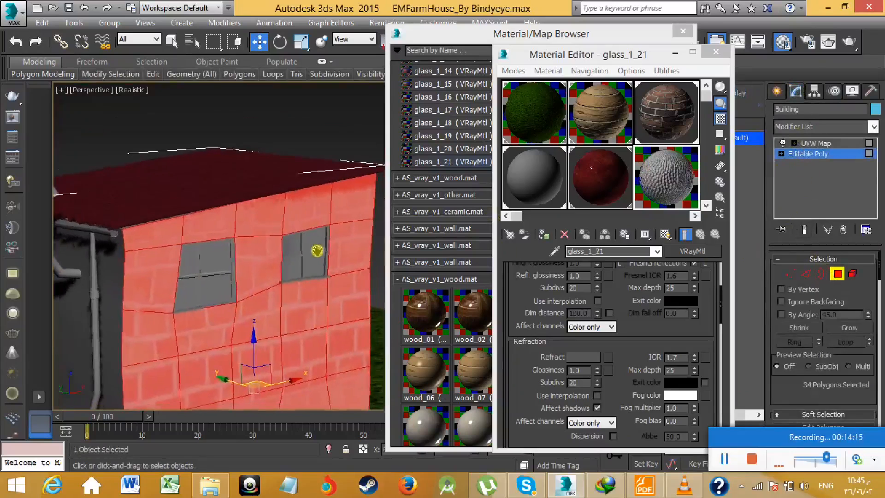
{"action": "left_click", "coordinate": [320, 237]}
{"action": "left_click", "coordinate": [317, 259], "text": "ctrl"}
{"action": "left_click", "coordinate": [291, 264], "text": "ctrl"}
{"action": "left_click", "coordinate": [293, 249], "text": "ctrl"}
{"action": "left_click", "coordinate": [218, 261], "text": "ctrl"}
{"action": "left_click", "coordinate": [212, 283], "text": "ctrl"}
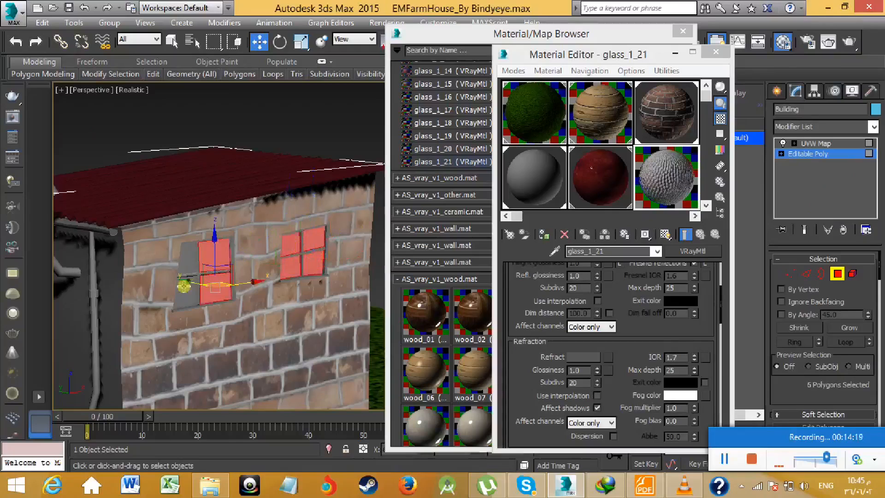
{"action": "left_click", "coordinate": [185, 286], "text": "ctrl"}
- Add the four pane polygons of the ground-floor front window to the selection
{"action": "middle_click_drag", "start_coordinate": [250, 304], "coordinate": [231, 178]}
{"action": "middle_click_drag", "start_coordinate": [256, 287], "coordinate": [259, 207]}
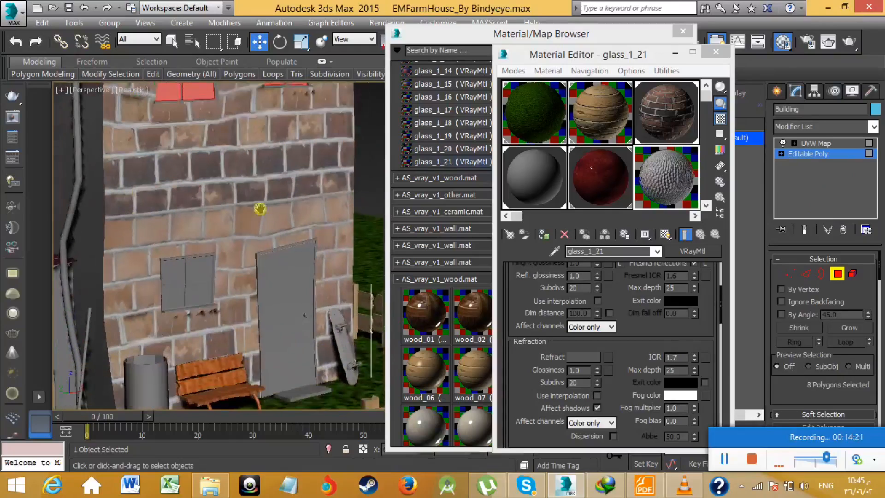
{"action": "left_click", "coordinate": [200, 269], "text": "ctrl"}
{"action": "left_click", "coordinate": [200, 289], "text": "ctrl"}
{"action": "left_click", "coordinate": [181, 290], "text": "ctrl"}
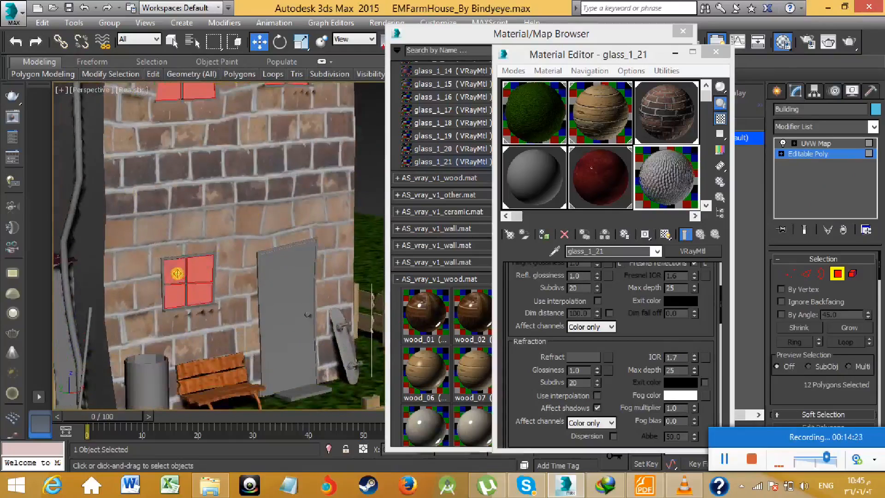
- Add the four pane polygons of the shed's side window to the selection
{"action": "middle_click_drag", "start_coordinate": [177, 274], "coordinate": [402, 273]}
{"action": "scroll", "coordinate": [314, 251], "scroll_direction": "down", "scroll_amount": 3}
{"action": "middle_click_drag", "start_coordinate": [308, 274], "coordinate": [226, 272], "text": "alt"}
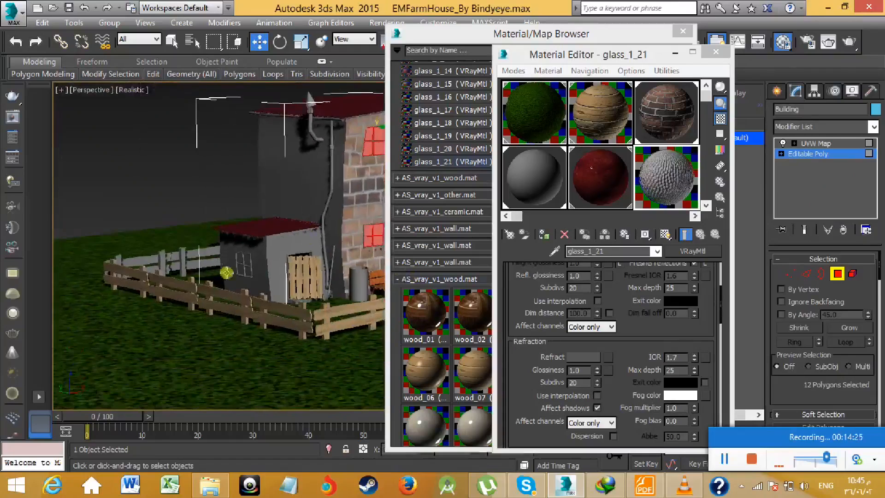
{"action": "scroll", "coordinate": [226, 273], "scroll_direction": "up", "scroll_amount": 4}
{"action": "scroll", "coordinate": [245, 263], "scroll_direction": "down", "scroll_amount": 3}
{"action": "scroll", "coordinate": [296, 245], "scroll_direction": "up", "scroll_amount": 1}
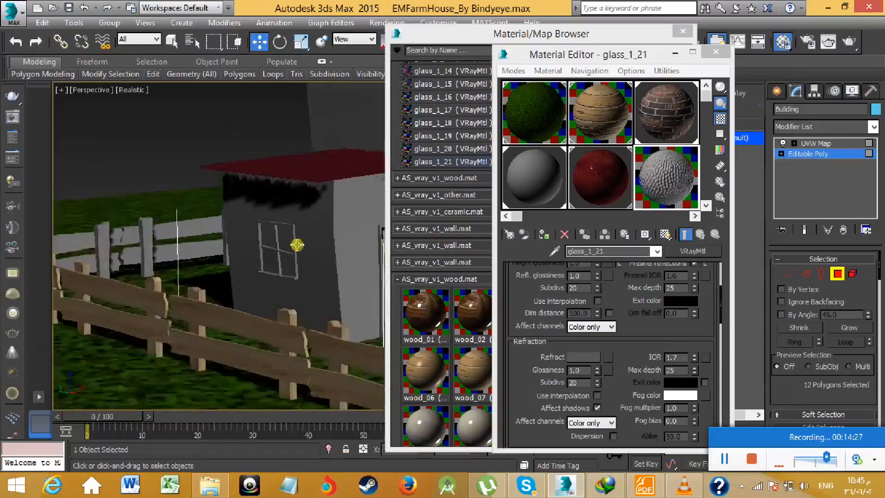
{"action": "scroll", "coordinate": [297, 245], "scroll_direction": "up", "scroll_amount": 2}
{"action": "left_click", "coordinate": [282, 237], "text": "ctrl"}
{"action": "left_click", "coordinate": [257, 239], "text": "ctrl"}
{"action": "left_click", "coordinate": [258, 262], "text": "ctrl"}
{"action": "left_click", "coordinate": [284, 268], "text": "ctrl"}
- Assign glass_1_21 to the selected window panes, show it shaded in the viewport and clear the polygon selection
{"action": "middle_click_drag", "start_coordinate": [284, 268], "coordinate": [257, 249], "text": "alt"}
{"action": "scroll", "coordinate": [211, 283], "scroll_direction": "down", "scroll_amount": 4}
{"action": "scroll", "coordinate": [271, 250], "scroll_direction": "up", "scroll_amount": 2}
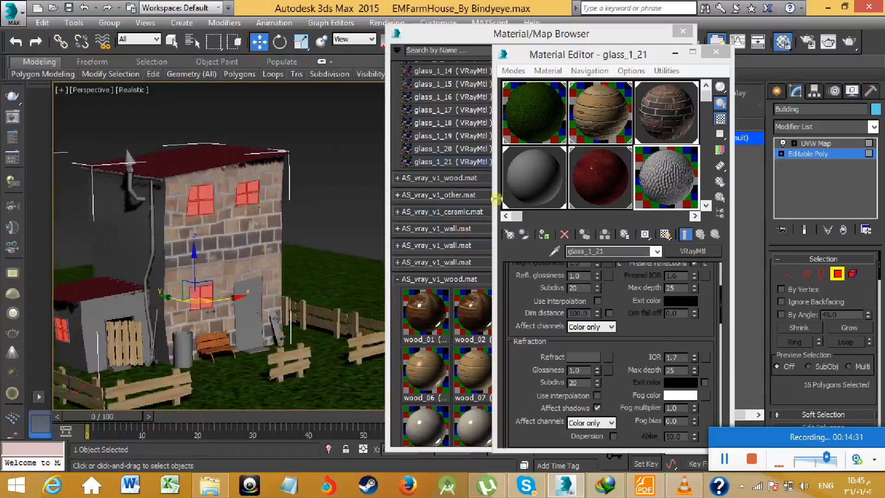
{"action": "left_click", "coordinate": [543, 234]}
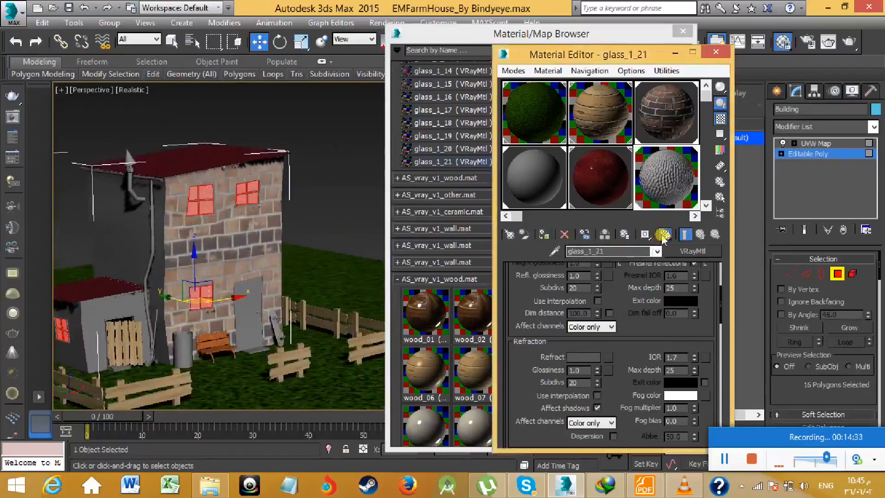
{"action": "left_click", "coordinate": [345, 212]}
- Select the outer frame, crossbar and sill polygons of the right-hand upper window on the brick front wall
{"action": "scroll", "coordinate": [272, 197], "scroll_direction": "up", "scroll_amount": 6}
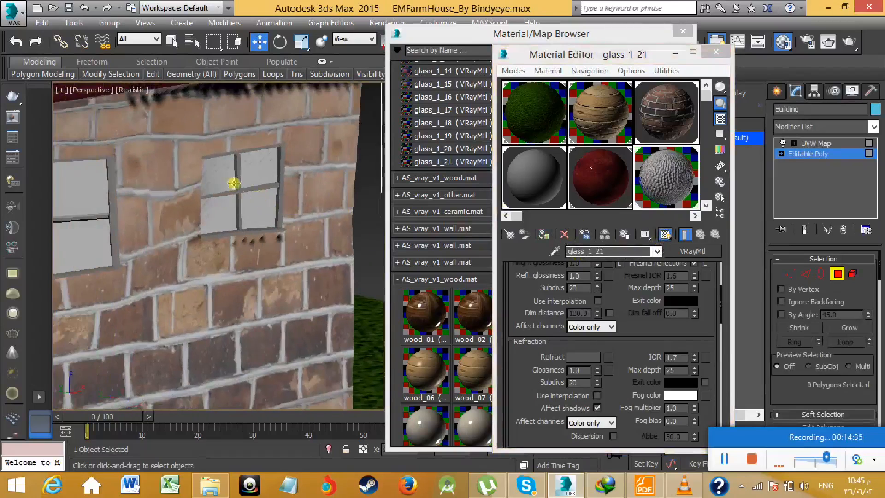
{"action": "scroll", "coordinate": [231, 177], "scroll_direction": "up", "scroll_amount": 2}
{"action": "scroll", "coordinate": [223, 174], "scroll_direction": "down", "scroll_amount": 5}
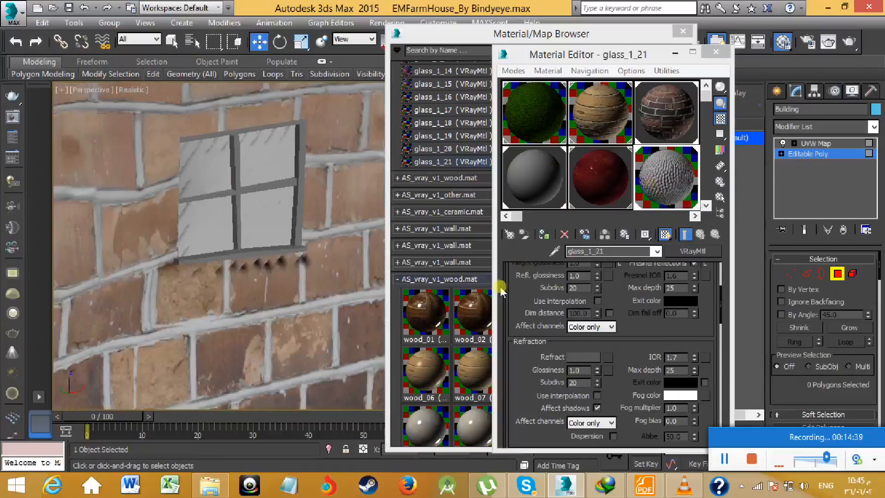
{"action": "scroll", "coordinate": [265, 213], "scroll_direction": "down", "scroll_amount": 4}
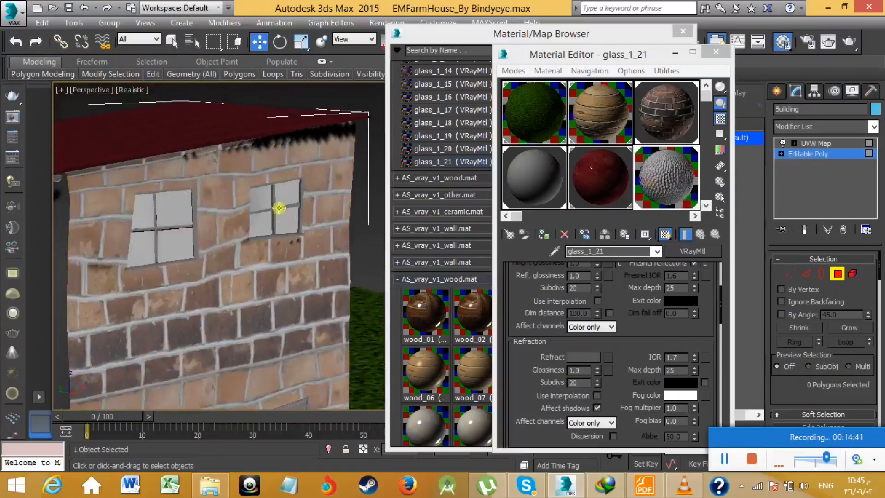
{"action": "scroll", "coordinate": [279, 207], "scroll_direction": "up", "scroll_amount": 5}
{"action": "left_click", "coordinate": [306, 206]}
{"action": "left_click", "coordinate": [266, 181], "text": "ctrl"}
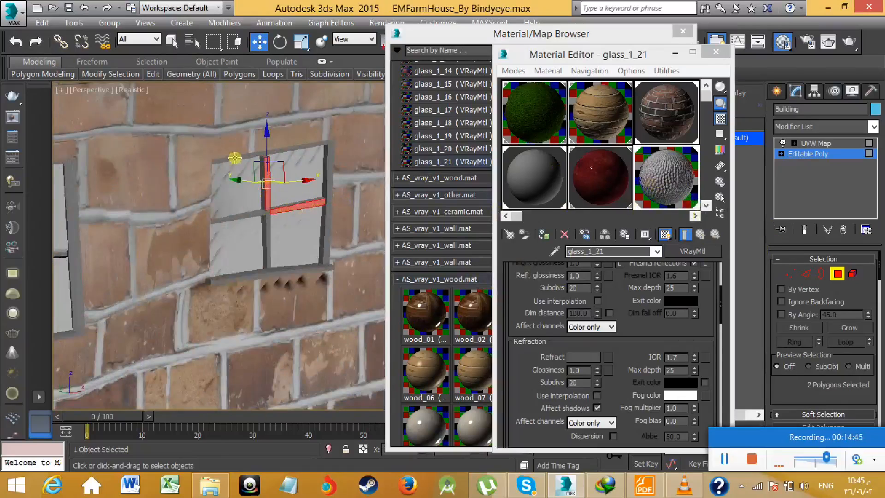
{"action": "left_click", "coordinate": [260, 159], "text": "ctrl"}
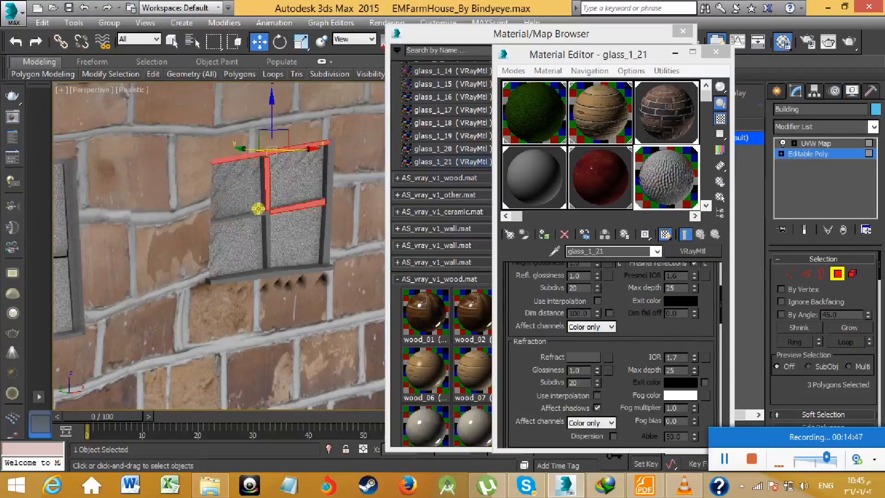
{"action": "left_click", "coordinate": [240, 215], "text": "ctrl"}
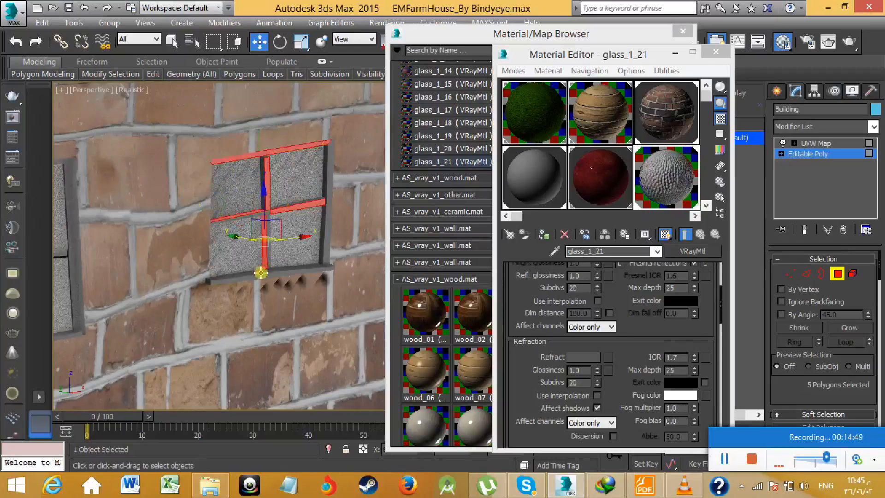
{"action": "left_click", "coordinate": [269, 275], "text": "ctrl"}
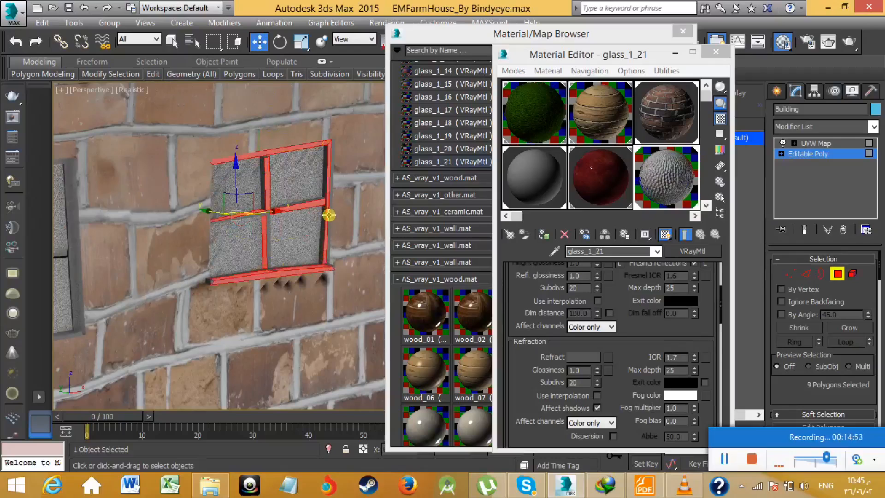
{"action": "left_click", "coordinate": [264, 221], "text": "ctrl"}
- Add the crossbar, sill, top and side frame polygons of the left-hand upper window to the selection
{"action": "middle_click_drag", "start_coordinate": [198, 241], "coordinate": [290, 249]}
{"action": "left_click", "coordinate": [199, 255], "text": "ctrl"}
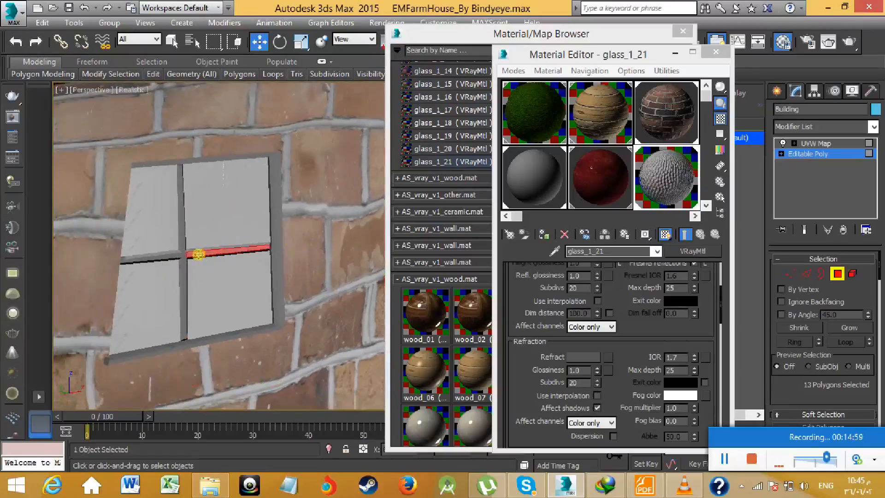
{"action": "left_click", "coordinate": [160, 258], "text": "ctrl"}
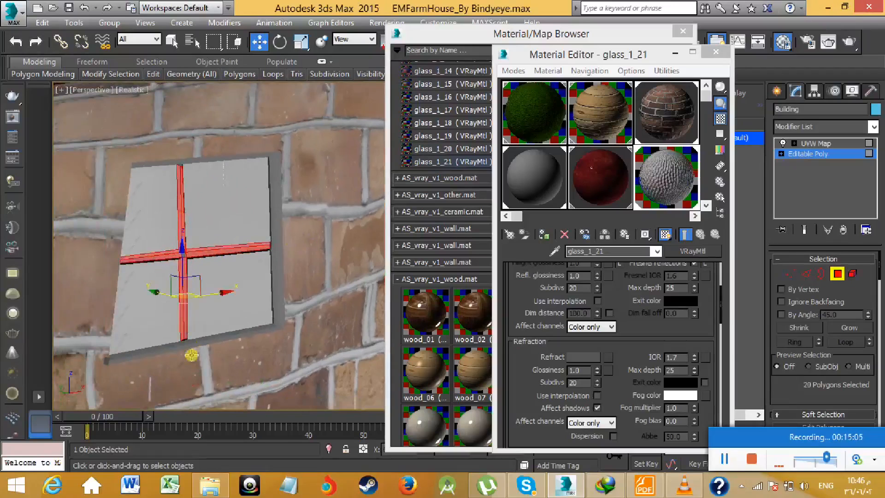
{"action": "left_click", "coordinate": [162, 352], "text": "ctrl"}
{"action": "left_click", "coordinate": [229, 338], "text": "ctrl"}
{"action": "left_click", "coordinate": [107, 360], "text": "ctrl"}
{"action": "middle_click_drag", "start_coordinate": [204, 226], "coordinate": [210, 262]}
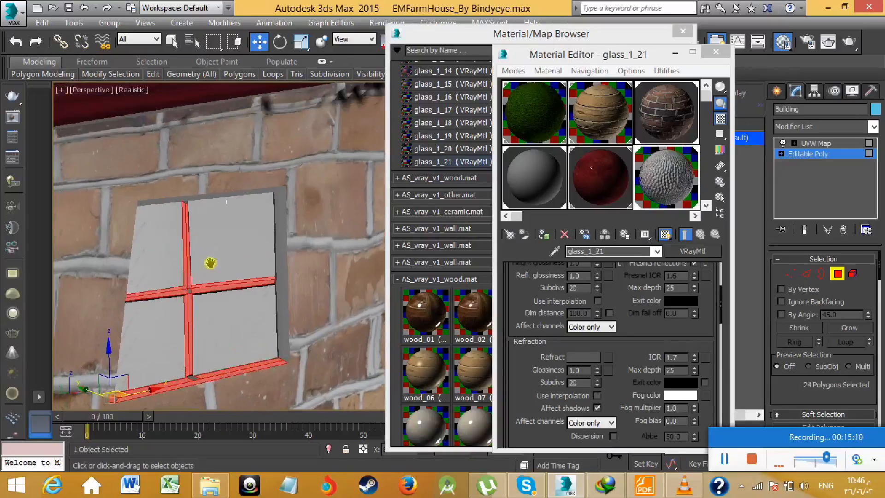
{"action": "left_click", "coordinate": [158, 202], "text": "ctrl"}
{"action": "left_click", "coordinate": [279, 196], "text": "ctrl"}
{"action": "left_click", "coordinate": [286, 201], "text": "ctrl"}
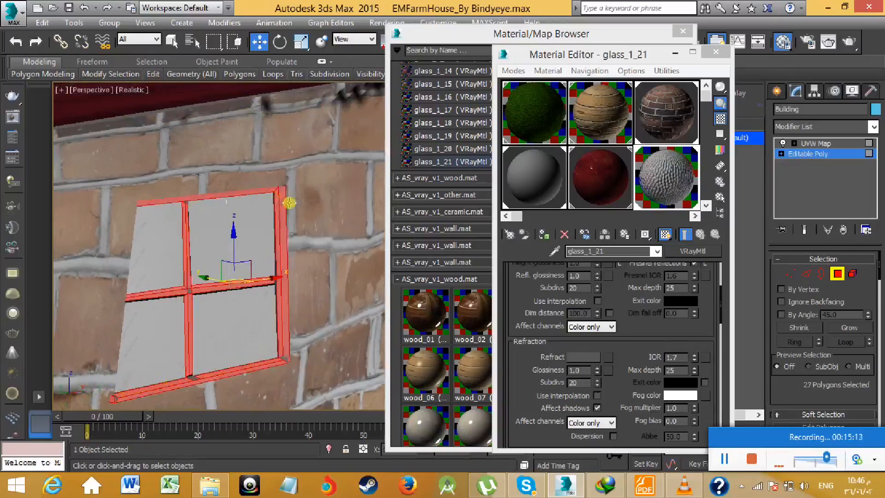
- Assign wood_07 to the selected upper window frames, show it shaded in the viewport and clear the polygon selection
{"action": "scroll", "coordinate": [326, 250], "scroll_direction": "down", "scroll_amount": 8}
{"action": "middle_click_drag", "start_coordinate": [345, 283], "coordinate": [315, 281]}
{"action": "scroll", "coordinate": [315, 281], "scroll_direction": "up", "scroll_amount": 5}
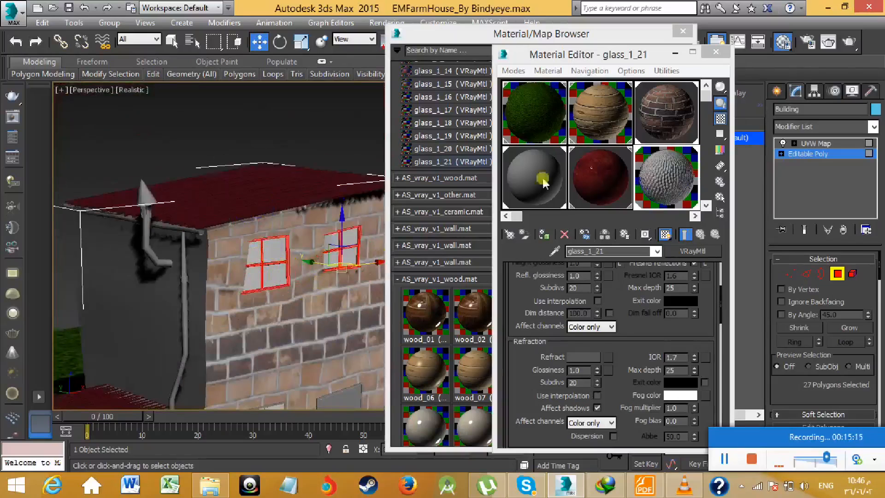
{"action": "left_click", "coordinate": [594, 126]}
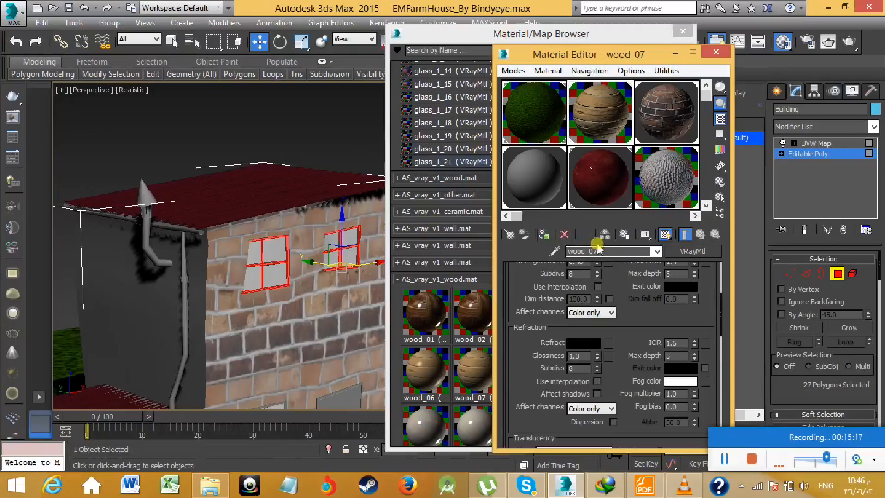
{"action": "left_click", "coordinate": [666, 234]}
{"action": "left_click", "coordinate": [272, 124]}
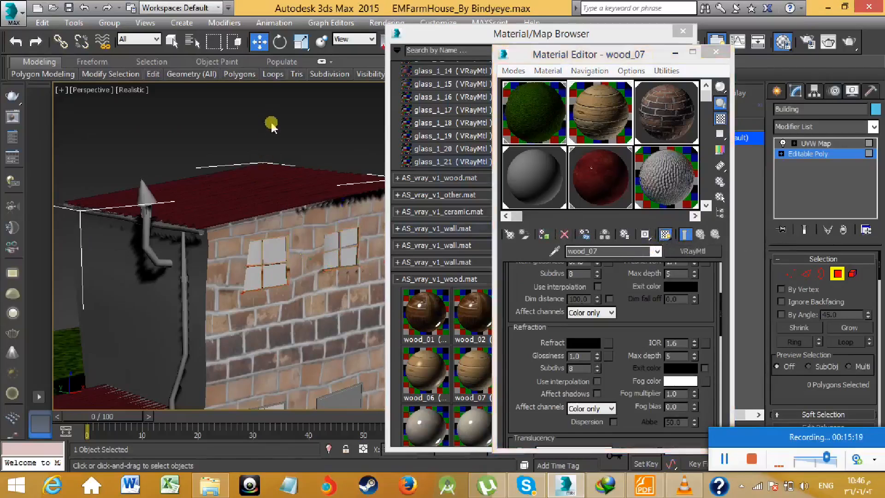
- Select the outer frame, crossbar and sill polygons of the ground-floor window beside the door
{"action": "scroll", "coordinate": [307, 249], "scroll_direction": "up", "scroll_amount": 5}
{"action": "scroll", "coordinate": [306, 249], "scroll_direction": "down", "scroll_amount": 8}
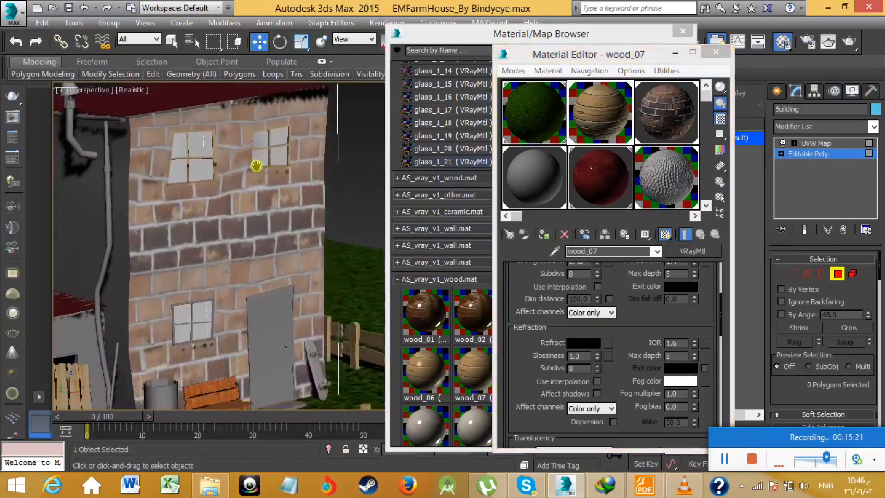
{"action": "scroll", "coordinate": [249, 281], "scroll_direction": "up", "scroll_amount": 6}
{"action": "left_click", "coordinate": [240, 238]}
{"action": "left_click", "coordinate": [212, 241], "text": "ctrl"}
{"action": "left_click", "coordinate": [188, 245], "text": "ctrl"}
{"action": "left_click", "coordinate": [153, 231], "text": "ctrl"}
{"action": "left_click", "coordinate": [203, 196], "text": "ctrl"}
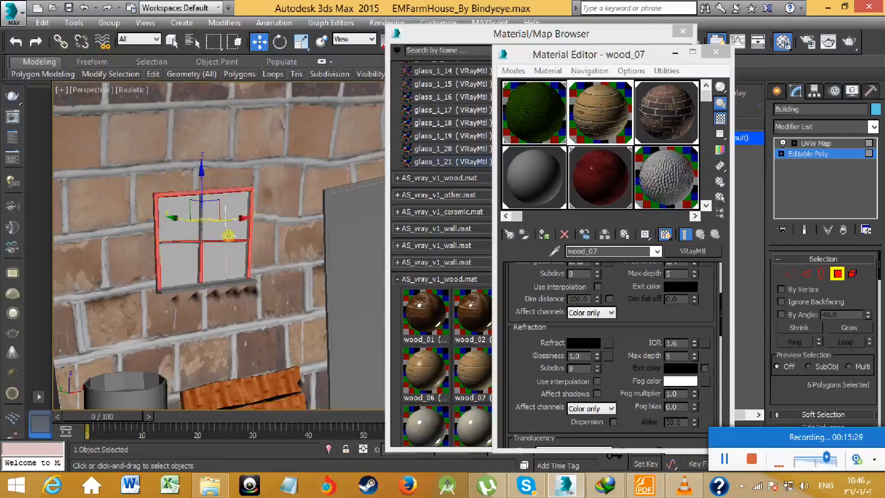
{"action": "left_click", "coordinate": [211, 285], "text": "ctrl"}
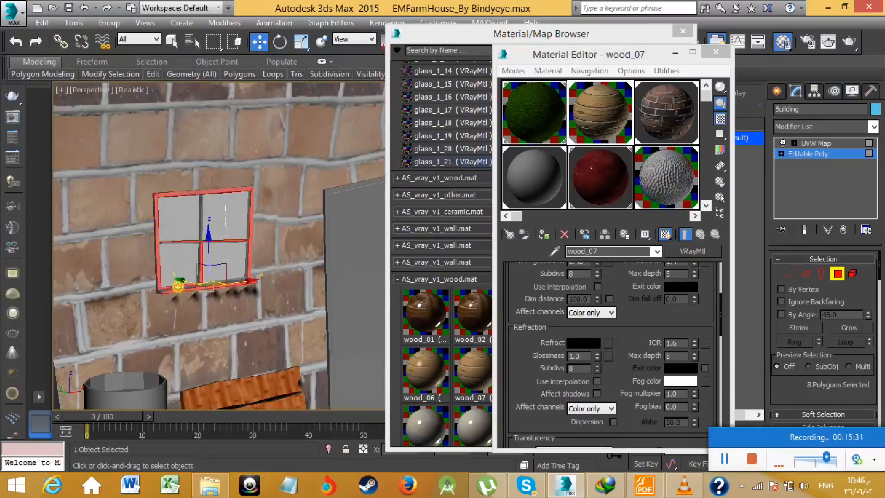
{"action": "left_click", "coordinate": [227, 282], "text": "ctrl"}
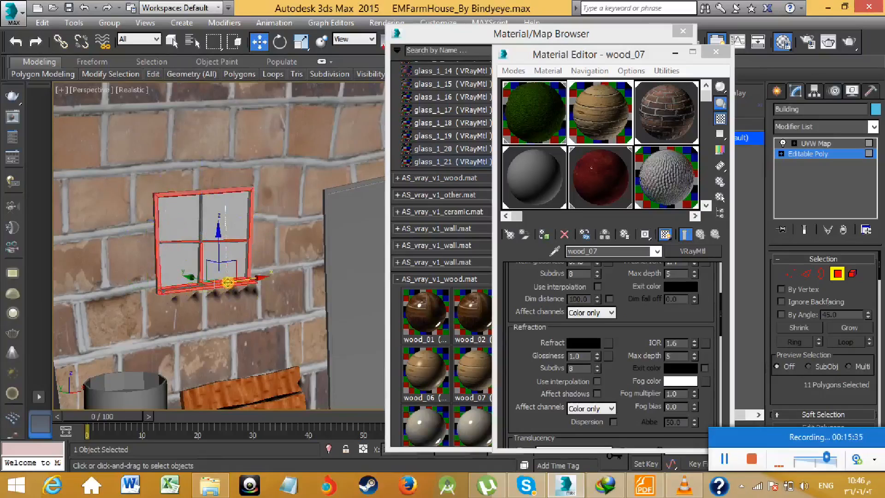
{"action": "left_click", "coordinate": [191, 287], "text": "ctrl"}
- Assign wood_07 to the selected ground-floor window frame and leave polygon editing of the building
{"action": "middle_click_drag", "start_coordinate": [221, 299], "coordinate": [205, 353]}
{"action": "scroll", "coordinate": [276, 316], "scroll_direction": "down", "scroll_amount": 3}
{"action": "left_click_drag", "start_coordinate": [571, 162], "coordinate": [591, 172]}
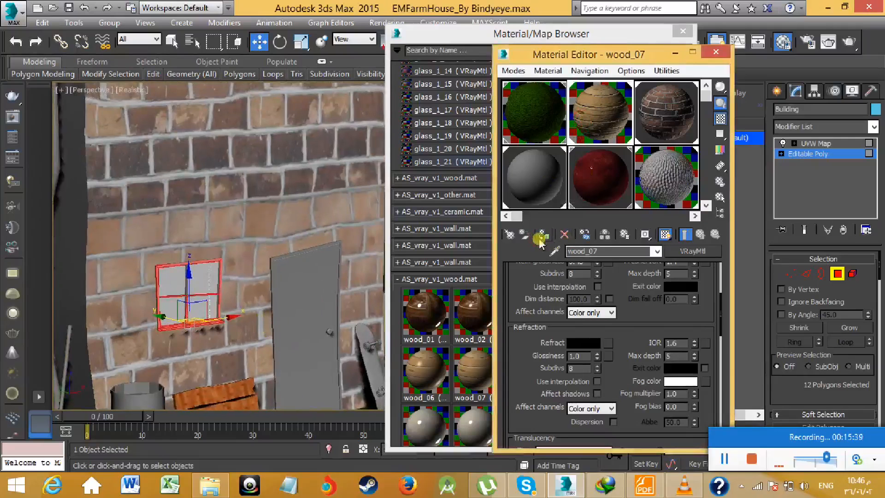
{"action": "middle_click_drag", "start_coordinate": [401, 271], "coordinate": [213, 226]}
{"action": "scroll", "coordinate": [214, 225], "scroll_direction": "down", "scroll_amount": 5}
{"action": "scroll", "coordinate": [246, 244], "scroll_direction": "up", "scroll_amount": 6}
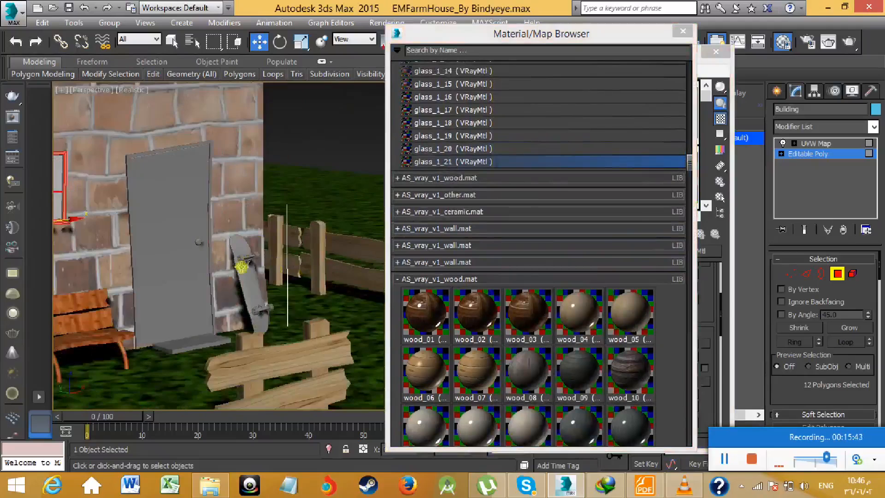
{"action": "left_click", "coordinate": [781, 92]}
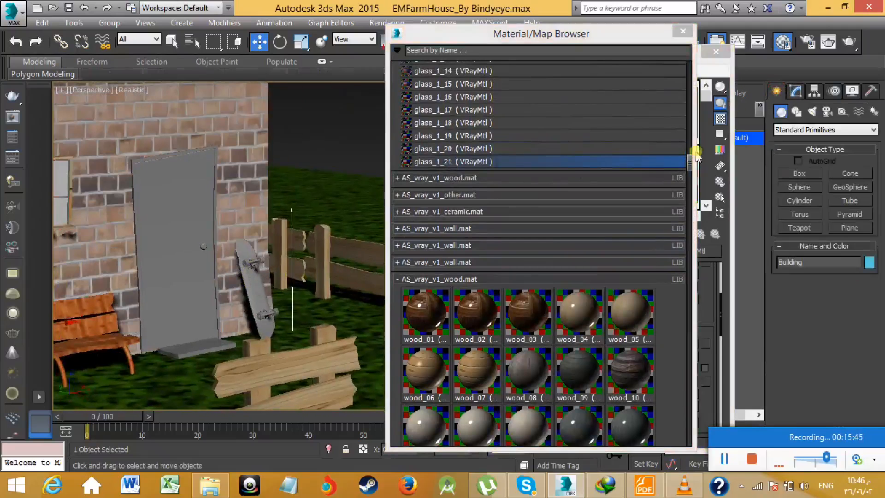
- Select the Skateboard group leaning against the wall beside the door
{"action": "left_click", "coordinate": [260, 300]}
{"action": "scroll", "coordinate": [260, 300], "scroll_direction": "down", "scroll_amount": 3}
{"action": "scroll", "coordinate": [276, 302], "scroll_direction": "up", "scroll_amount": 3}
{"action": "middle_click_drag", "start_coordinate": [280, 303], "coordinate": [302, 293]}
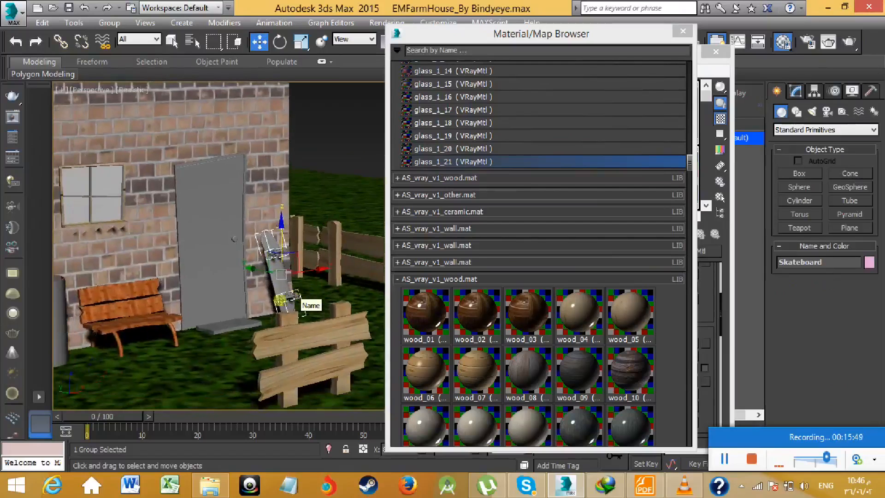
{"action": "middle_click_drag", "start_coordinate": [256, 314], "coordinate": [241, 329]}
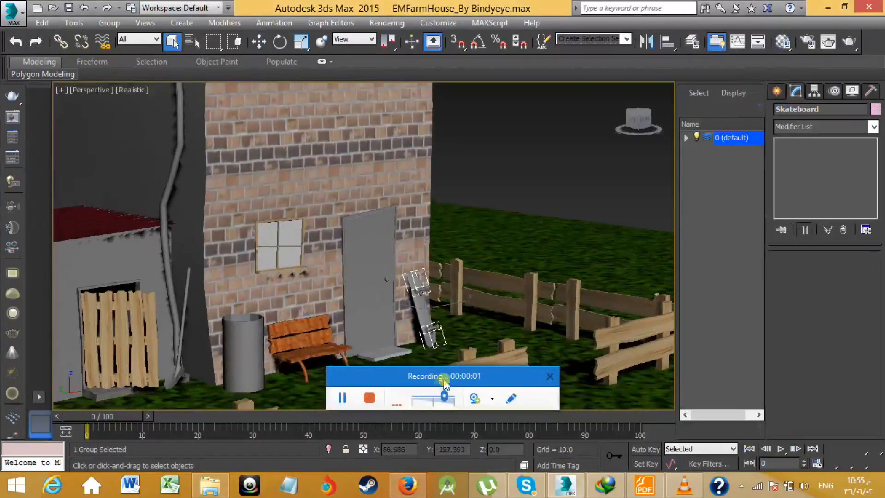
- Examine the chimney pipe, roof gutter and drainpipe on the untextured side wall of the house
{"action": "left_click_drag", "start_coordinate": [444, 384], "coordinate": [798, 440]}
{"action": "scroll", "coordinate": [348, 310], "scroll_direction": "down", "scroll_amount": 4}
{"action": "middle_click_drag", "start_coordinate": [349, 310], "coordinate": [395, 318]}
{"action": "middle_click_drag", "start_coordinate": [310, 153], "coordinate": [328, 192]}
{"action": "scroll", "coordinate": [322, 187], "scroll_direction": "up", "scroll_amount": 5}
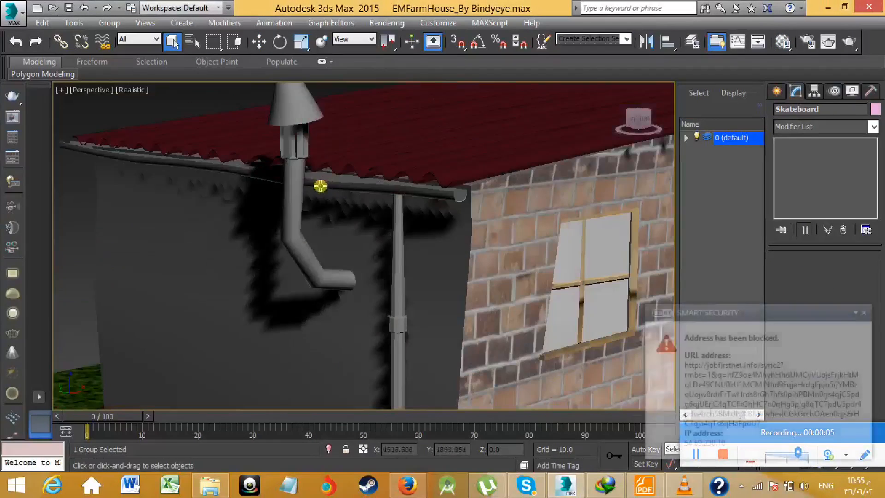
{"action": "middle_click_drag", "start_coordinate": [310, 118], "coordinate": [320, 157]}
{"action": "scroll", "coordinate": [351, 221], "scroll_direction": "down", "scroll_amount": 3}
{"action": "middle_click_drag", "start_coordinate": [377, 254], "coordinate": [374, 234]}
- Open the Material Editor and activate the unused sample slot 15 - Default
{"action": "key", "text": "m"}
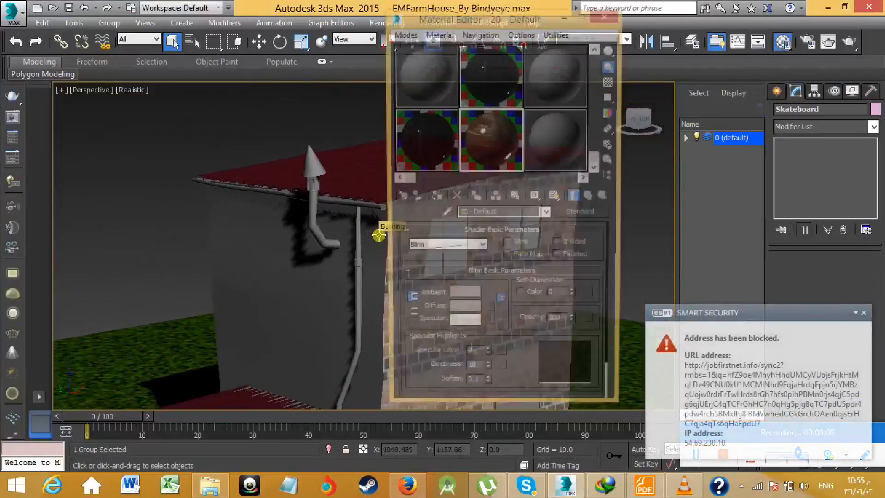
{"action": "left_click", "coordinate": [409, 34]}
{"action": "mouse_move", "coordinate": [434, 39]}
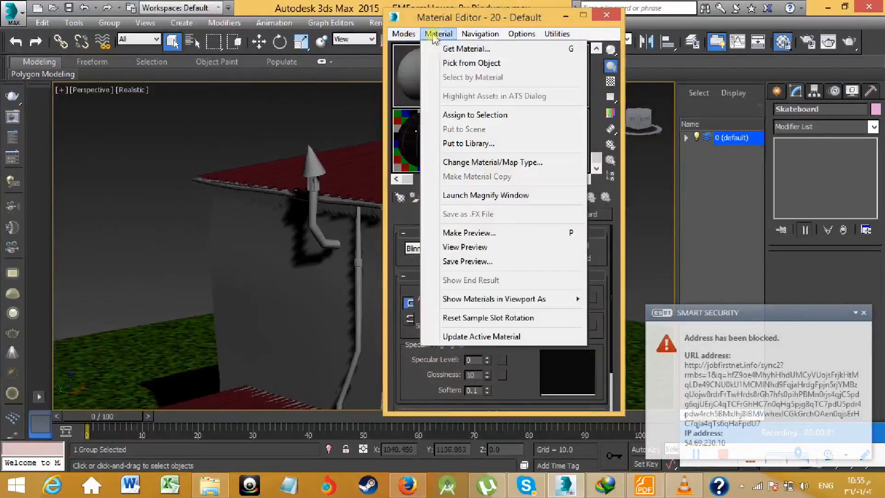
{"action": "left_click", "coordinate": [448, 17]}
{"action": "left_click_drag", "start_coordinate": [547, 170], "coordinate": [594, 143]}
{"action": "left_click", "coordinate": [566, 110]}
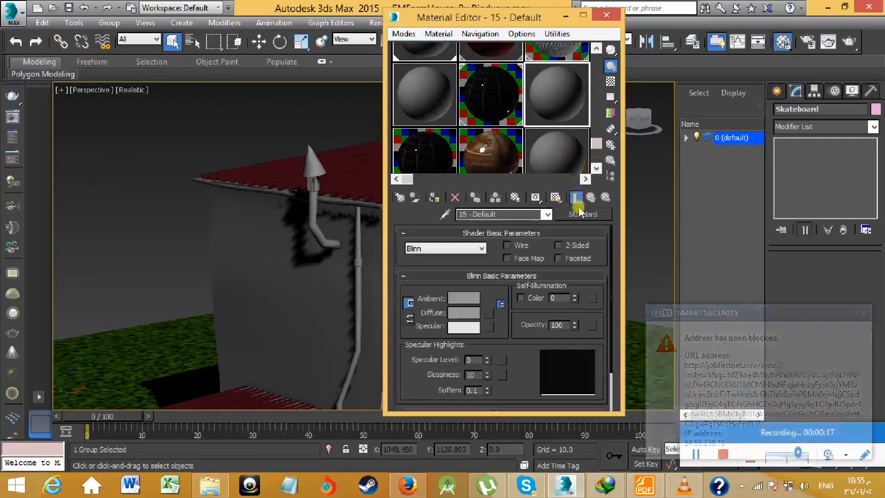
- Import the AS_vray_v1_metals.mat material library from the Archshaders folder inside the 3ds Max 2015 matlibs directory
{"action": "left_click", "coordinate": [581, 214]}
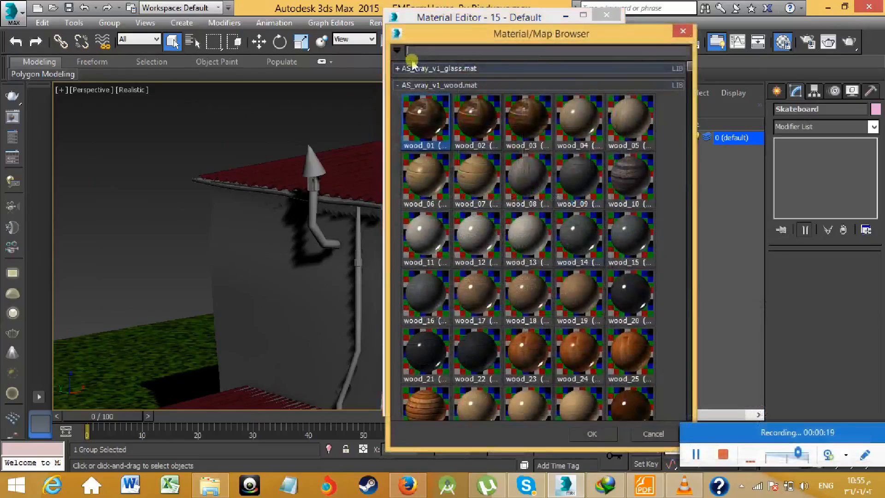
{"action": "left_click", "coordinate": [398, 50]}
{"action": "left_click", "coordinate": [411, 80]}
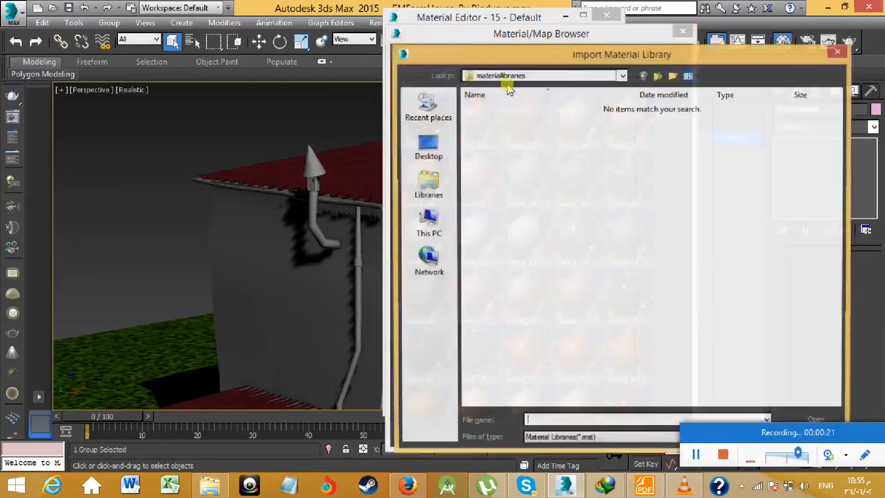
{"action": "left_click", "coordinate": [510, 76]}
{"action": "left_click", "coordinate": [534, 242]}
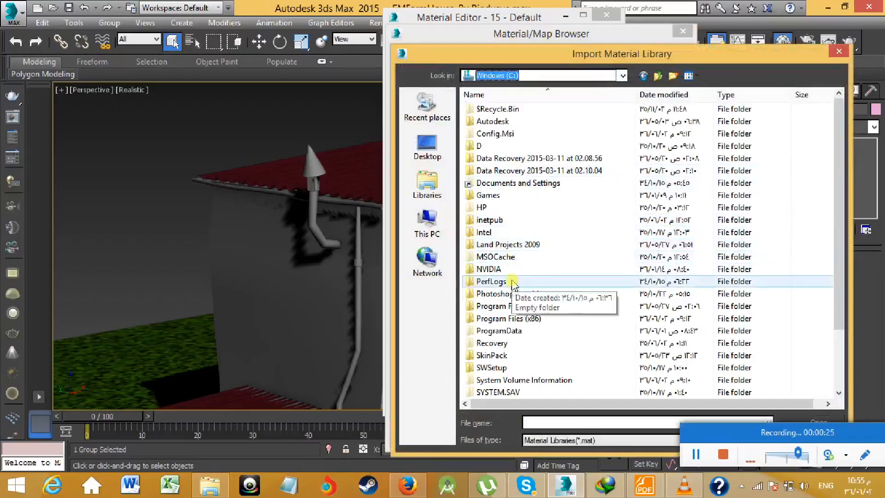
{"action": "double_click", "coordinate": [508, 307]}
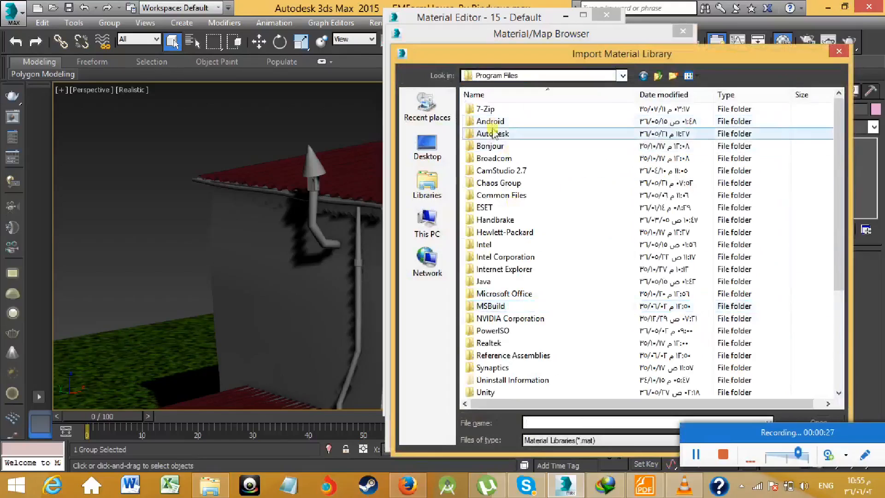
{"action": "double_click", "coordinate": [492, 133]}
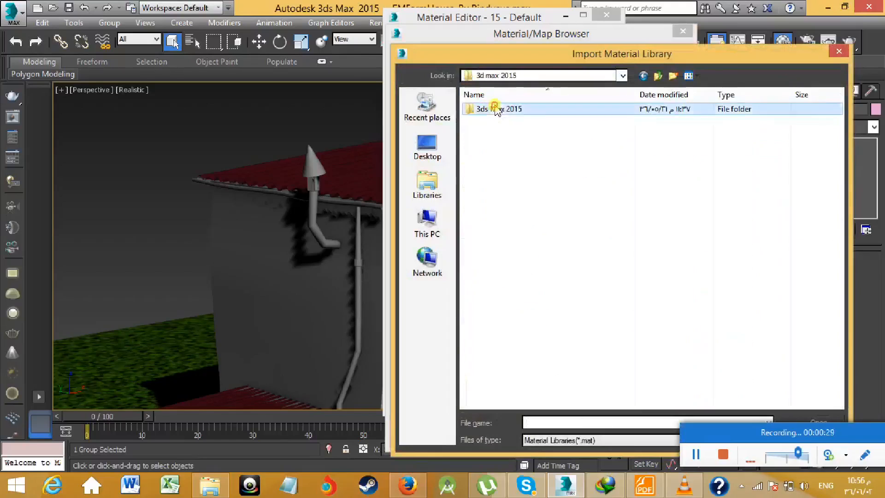
{"action": "double_click", "coordinate": [494, 107]}
{"action": "scroll", "coordinate": [525, 236], "scroll_direction": "down", "scroll_amount": 7}
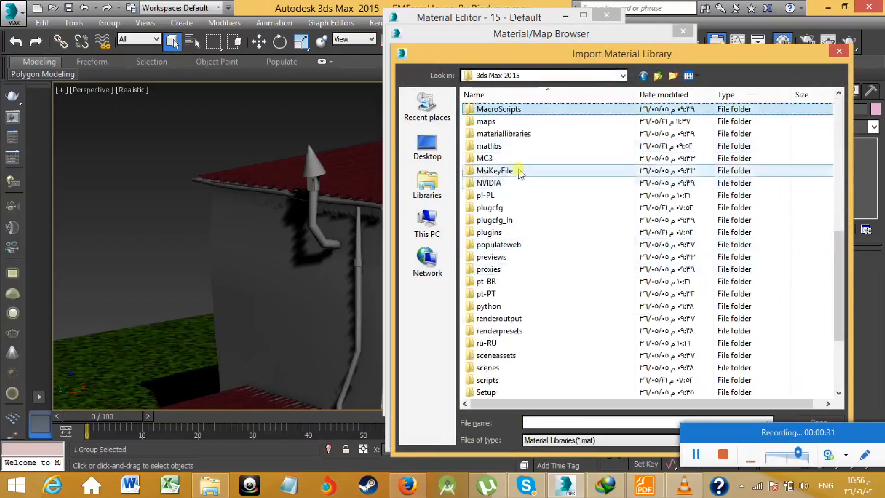
{"action": "double_click", "coordinate": [509, 146]}
{"action": "double_click", "coordinate": [500, 109]}
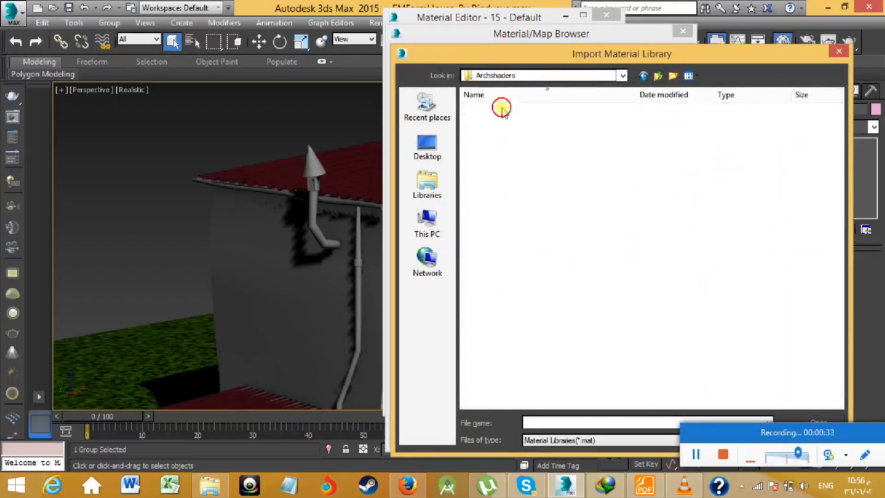
{"action": "double_click", "coordinate": [536, 181]}
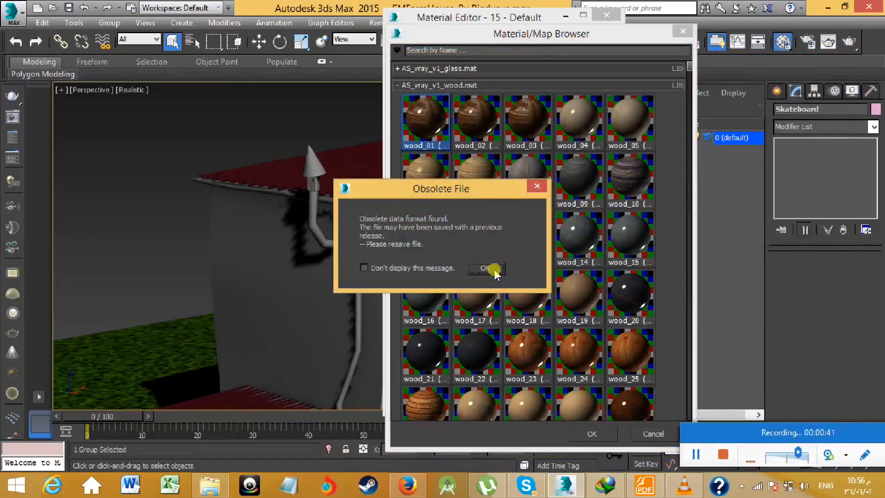
{"action": "left_click", "coordinate": [493, 271]}
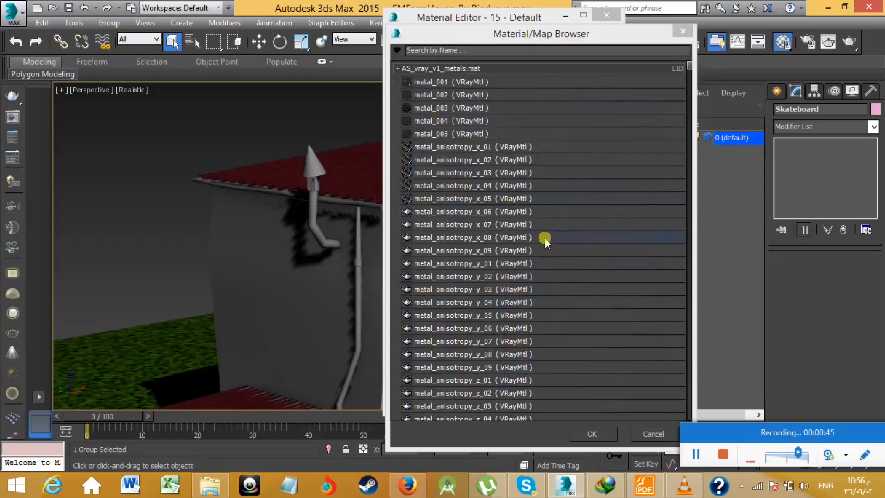
- Display the materials of the AS_vray_v1_metals.mat library as preview thumbnails
{"action": "right_click", "coordinate": [401, 71]}
{"action": "mouse_move", "coordinate": [507, 100]}
{"action": "left_click", "coordinate": [579, 115]}
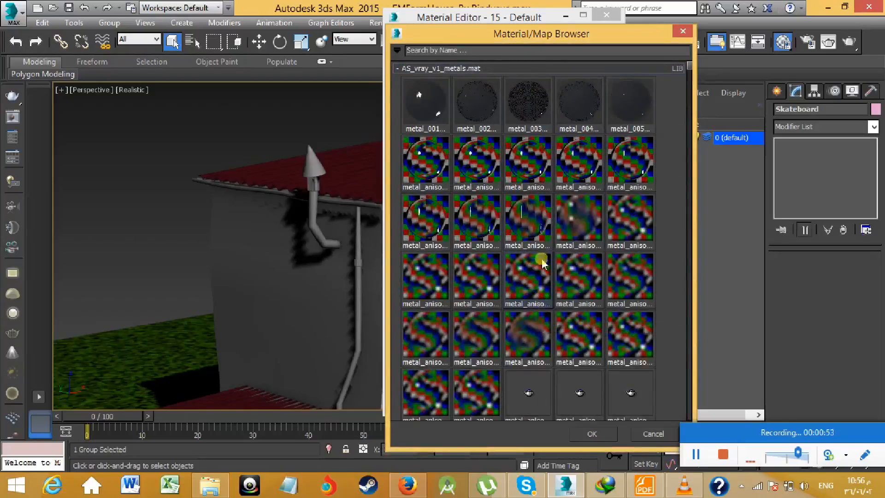
- Load metal_copper_004 from the metals library into the active sample slot
{"action": "scroll", "coordinate": [542, 263], "scroll_direction": "down", "scroll_amount": 3}
{"action": "scroll", "coordinate": [542, 263], "scroll_direction": "down", "scroll_amount": 3}
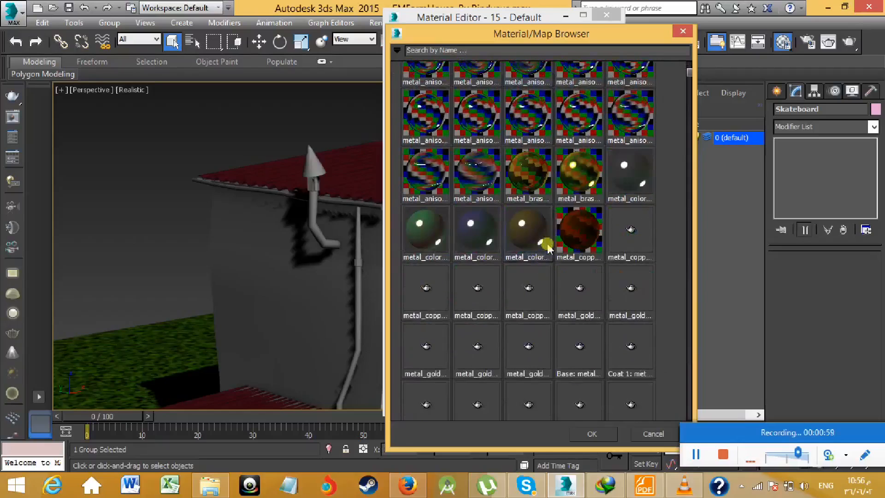
{"action": "scroll", "coordinate": [540, 258], "scroll_direction": "down", "scroll_amount": 2}
{"action": "scroll", "coordinate": [536, 263], "scroll_direction": "down", "scroll_amount": 1}
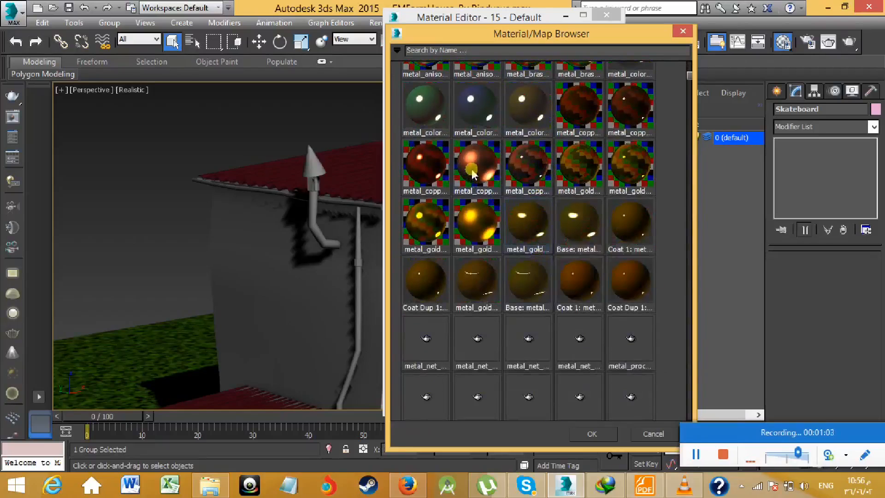
{"action": "scroll", "coordinate": [502, 212], "scroll_direction": "down", "scroll_amount": 2}
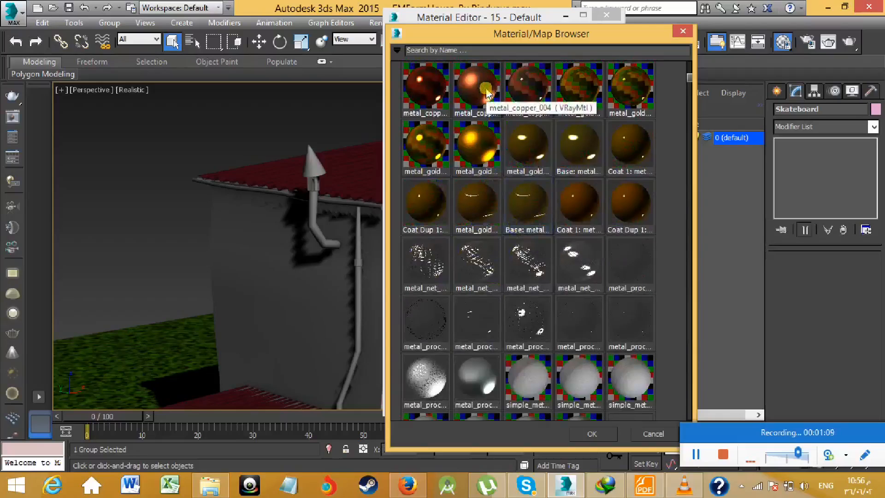
{"action": "scroll", "coordinate": [537, 247], "scroll_direction": "down", "scroll_amount": 3}
{"action": "scroll", "coordinate": [543, 251], "scroll_direction": "up", "scroll_amount": 1}
{"action": "scroll", "coordinate": [542, 251], "scroll_direction": "down", "scroll_amount": 2}
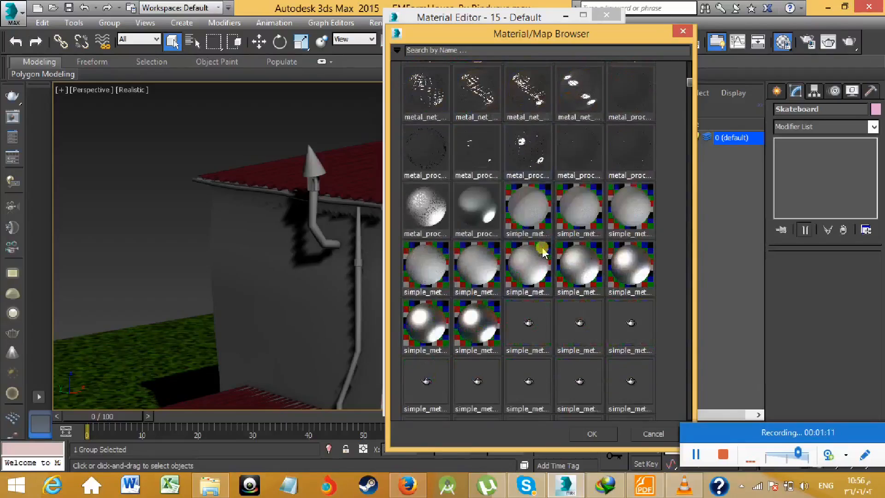
{"action": "scroll", "coordinate": [544, 254], "scroll_direction": "down", "scroll_amount": 1}
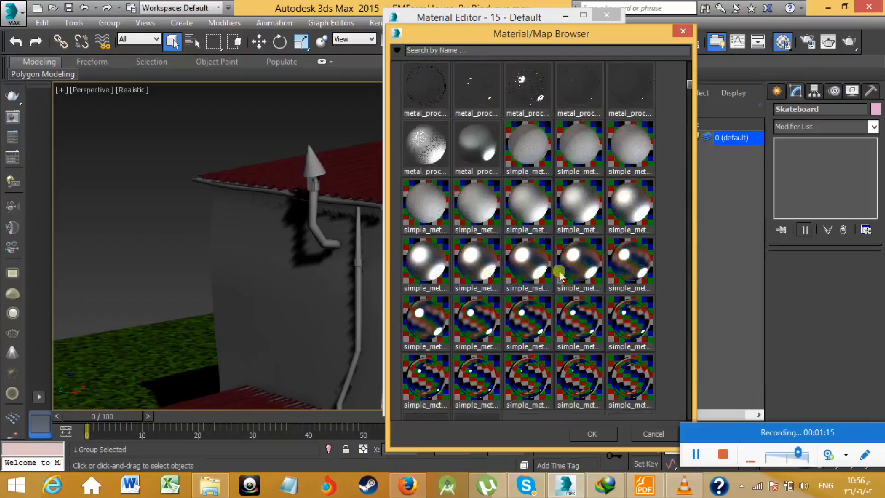
{"action": "scroll", "coordinate": [582, 272], "scroll_direction": "down", "scroll_amount": 3}
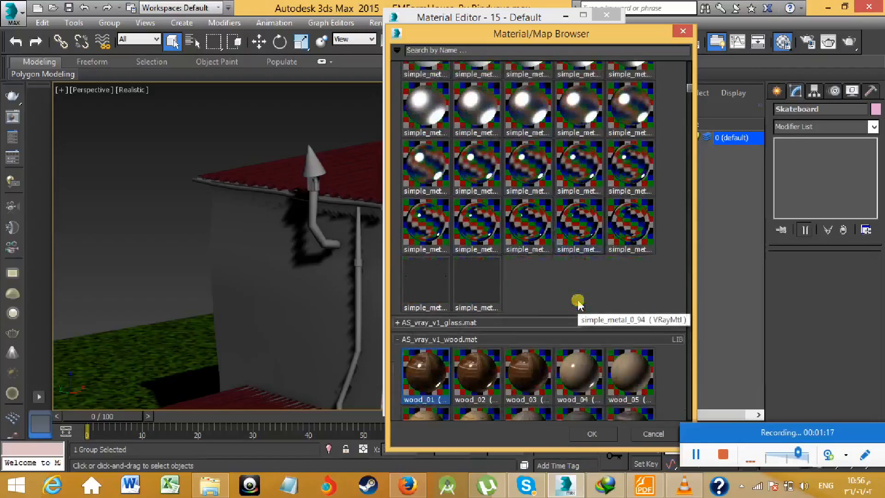
{"action": "scroll", "coordinate": [579, 305], "scroll_direction": "up", "scroll_amount": 3}
{"action": "scroll", "coordinate": [579, 305], "scroll_direction": "up", "scroll_amount": 6}
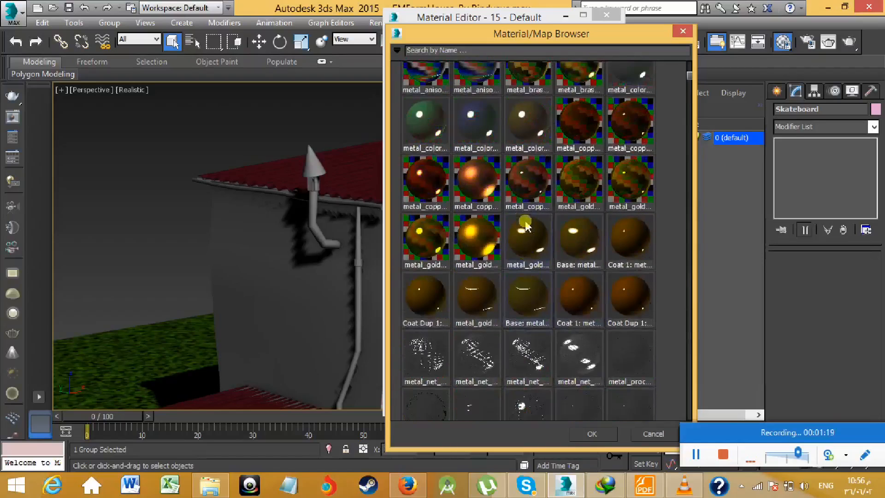
{"action": "left_click", "coordinate": [480, 186]}
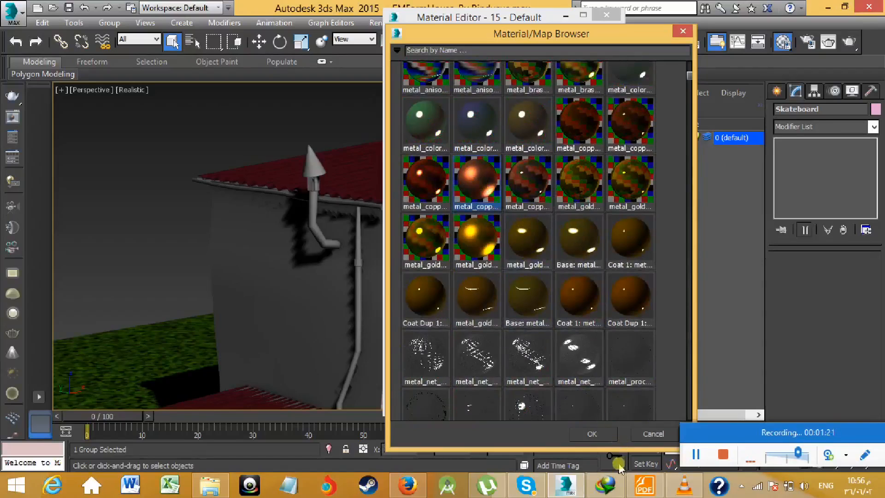
{"action": "left_click", "coordinate": [599, 434]}
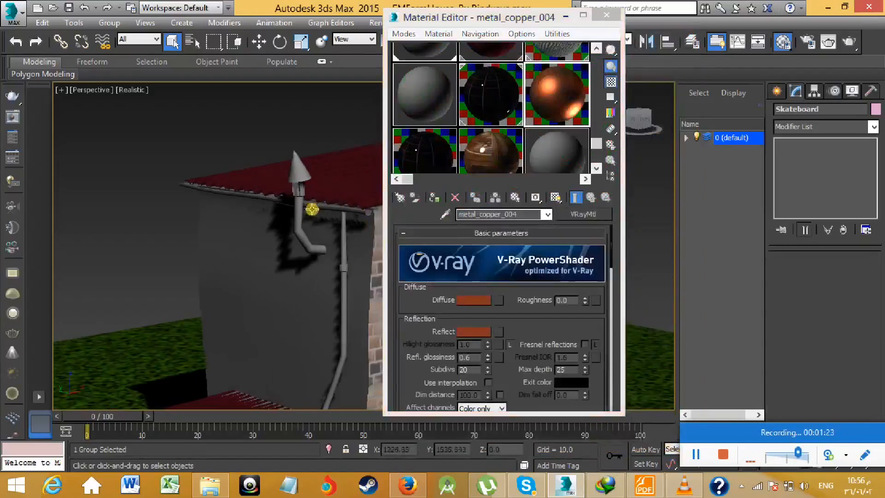
- Assign metal_copper_004 to the Chimney group and the drainpipe on the side wall, and show the material in the viewport
{"action": "left_click", "coordinate": [299, 166]}
{"action": "scroll", "coordinate": [302, 199], "scroll_direction": "down", "scroll_amount": 5}
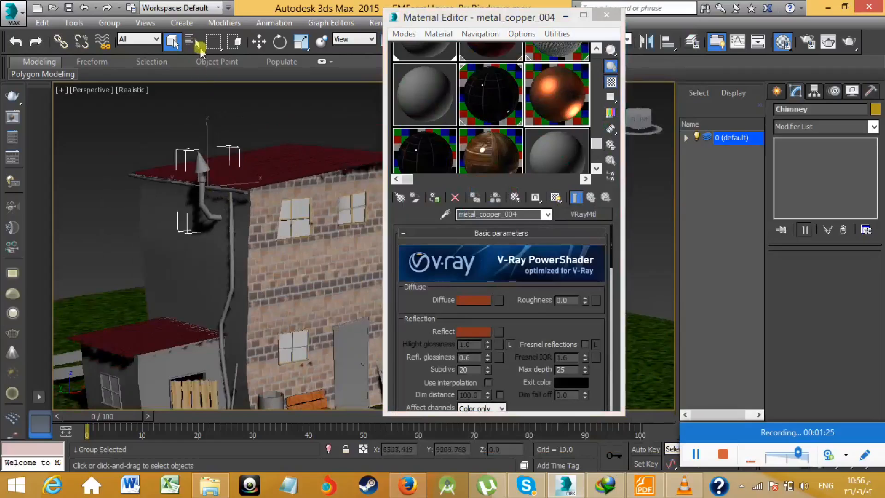
{"action": "left_click", "coordinate": [259, 41]}
{"action": "middle_click_drag", "start_coordinate": [278, 176], "coordinate": [312, 171]}
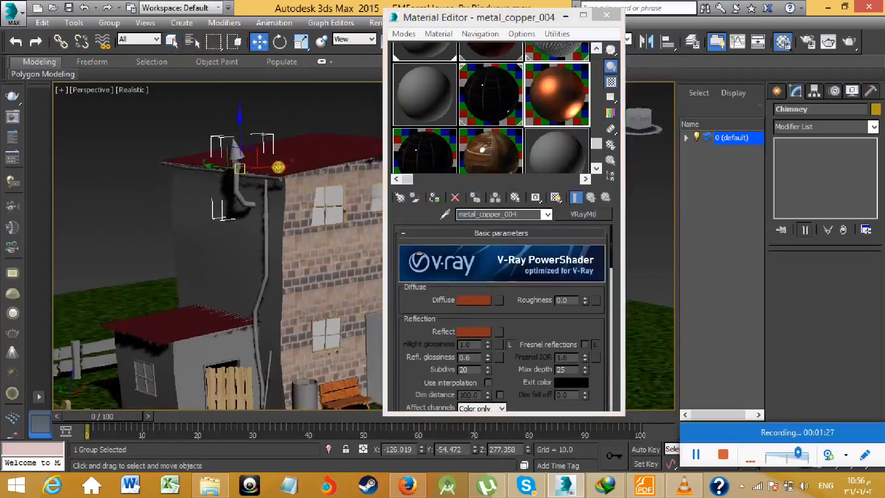
{"action": "left_click", "coordinate": [264, 211], "text": "ctrl"}
{"action": "left_click_drag", "start_coordinate": [272, 204], "coordinate": [286, 187]}
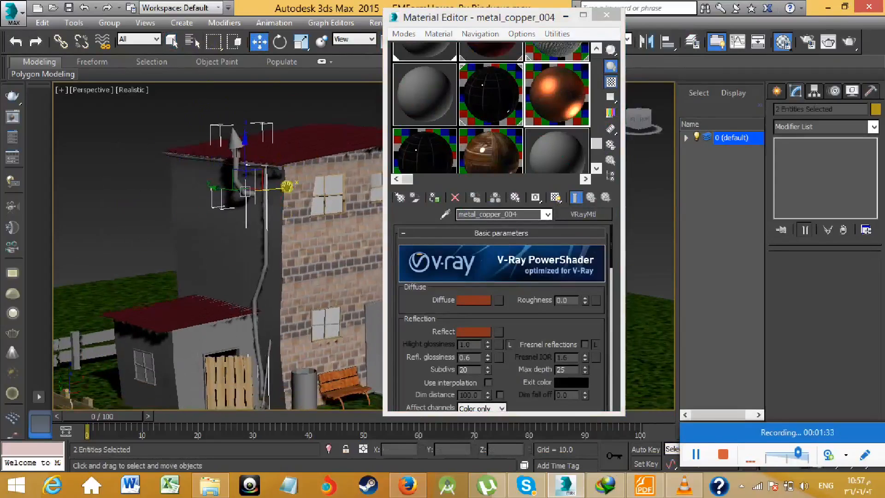
{"action": "left_click", "coordinate": [434, 197]}
{"action": "left_click", "coordinate": [555, 201]}
{"action": "mouse_move", "coordinate": [265, 215]}
{"action": "middle_mouse_down"}
{"action": "mouse_move", "coordinate": [274, 195]}
{"action": "mouse_move", "coordinate": [282, 236]}
{"action": "middle_mouse_up"}
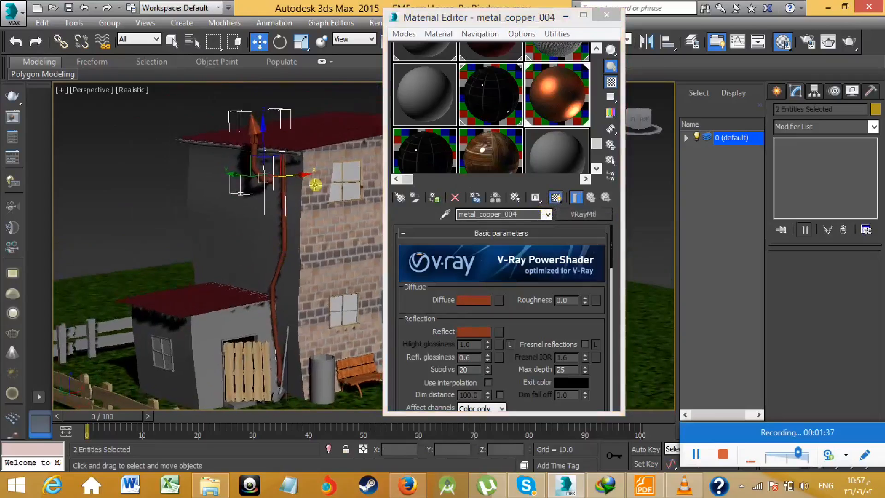
{"action": "scroll", "coordinate": [315, 185], "scroll_direction": "up", "scroll_amount": 4}
{"action": "middle_click_drag", "start_coordinate": [235, 150], "coordinate": [303, 175]}
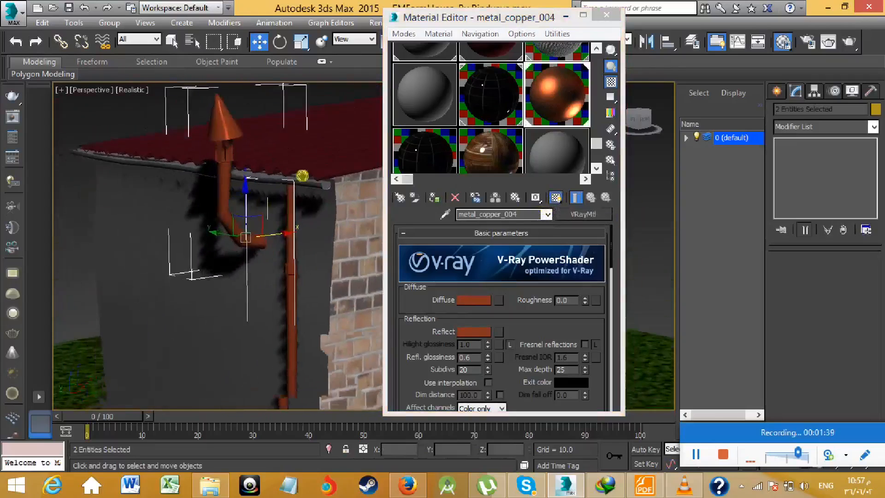
- Assign metal_copper_004 to the Shovel group leaning against the wall beside the wooden gate
{"action": "scroll", "coordinate": [304, 176], "scroll_direction": "down", "scroll_amount": 3}
{"action": "middle_click_drag", "start_coordinate": [322, 248], "coordinate": [315, 147]}
{"action": "middle_click_drag", "start_coordinate": [312, 268], "coordinate": [203, 223]}
{"action": "scroll", "coordinate": [246, 306], "scroll_direction": "up", "scroll_amount": 4}
{"action": "middle_click_drag", "start_coordinate": [247, 306], "coordinate": [325, 216]}
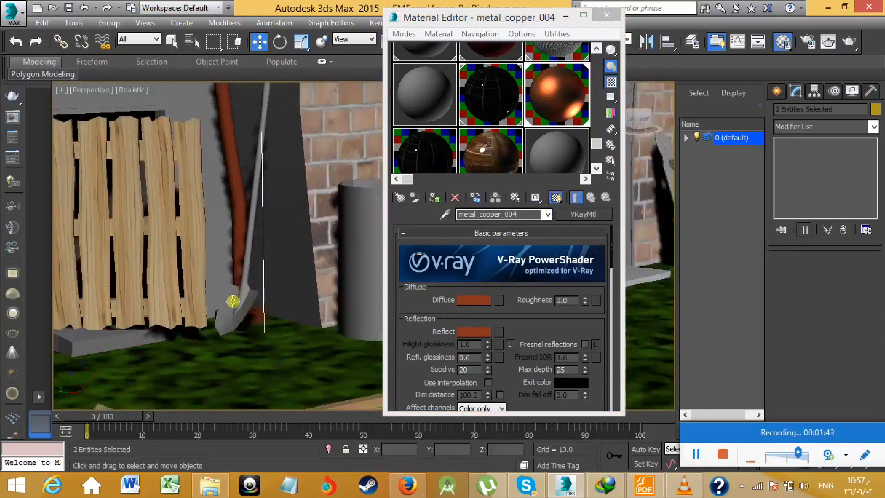
{"action": "left_click", "coordinate": [229, 320]}
{"action": "scroll", "coordinate": [249, 276], "scroll_direction": "down", "scroll_amount": 3}
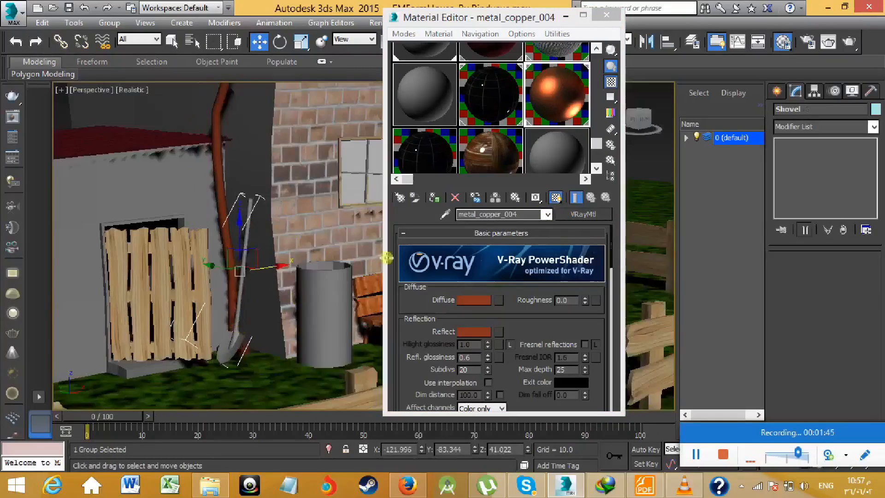
{"action": "left_click", "coordinate": [435, 197]}
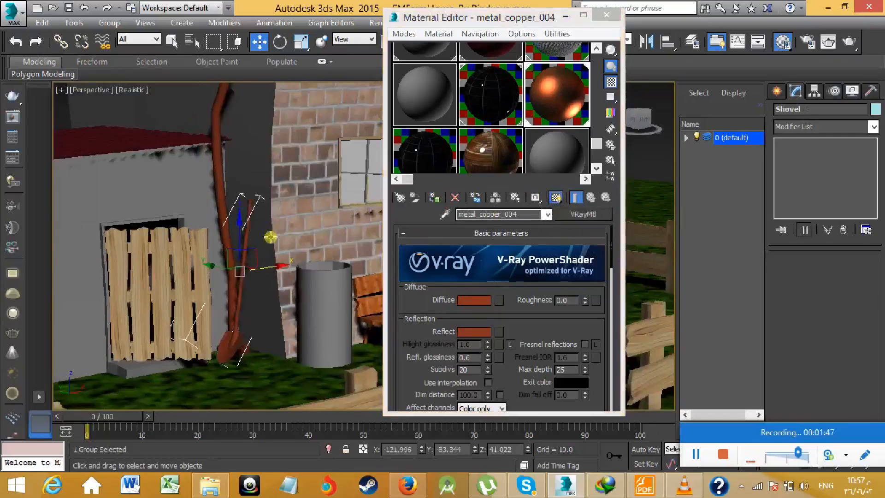
- Try to convert the Shovel group to Editable Poly
{"action": "middle_click_drag", "start_coordinate": [271, 236], "coordinate": [280, 220]}
{"action": "middle_click_drag", "start_coordinate": [248, 293], "coordinate": [241, 295]}
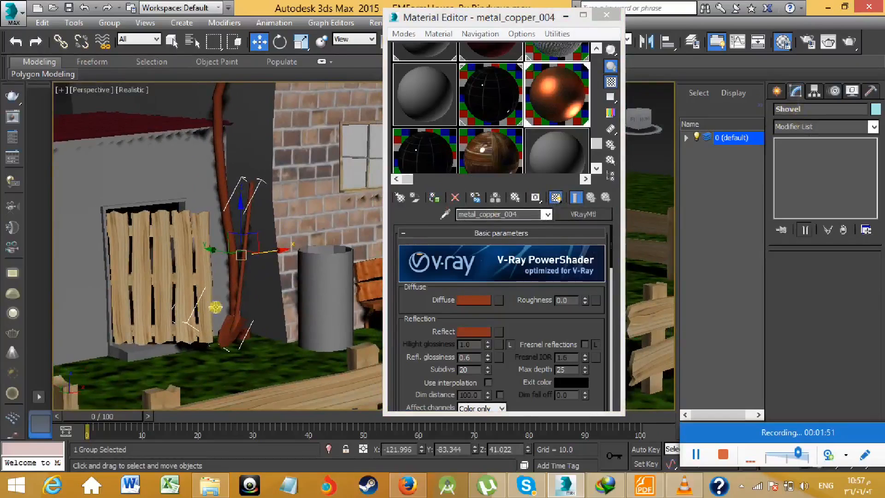
{"action": "right_click", "coordinate": [236, 278]}
{"action": "mouse_move", "coordinate": [316, 410]}
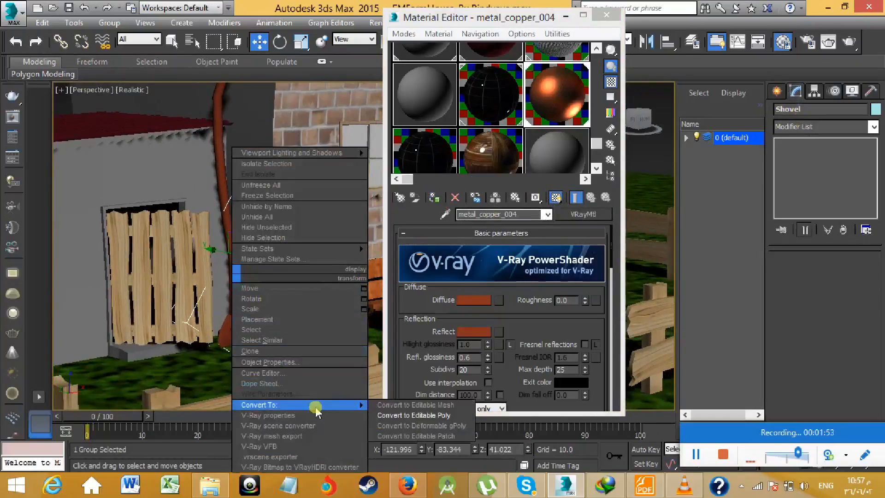
{"action": "left_click", "coordinate": [405, 414]}
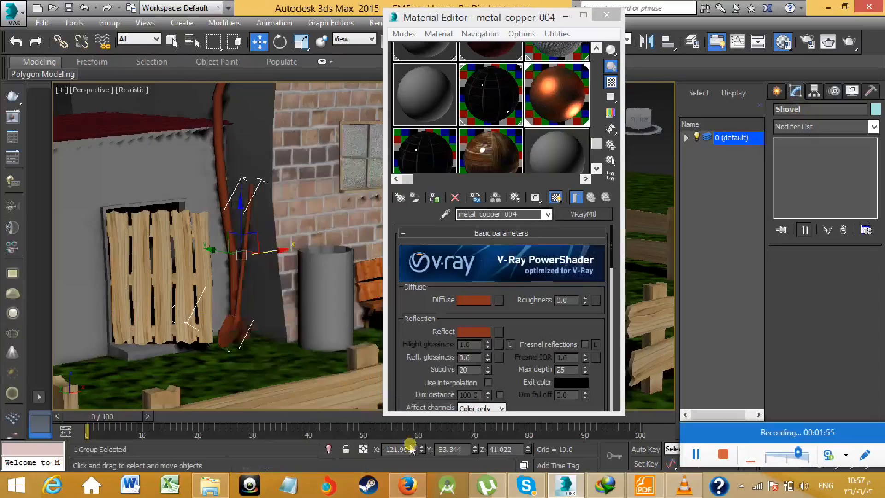
{"action": "scroll", "coordinate": [245, 333], "scroll_direction": "up", "scroll_amount": 3}
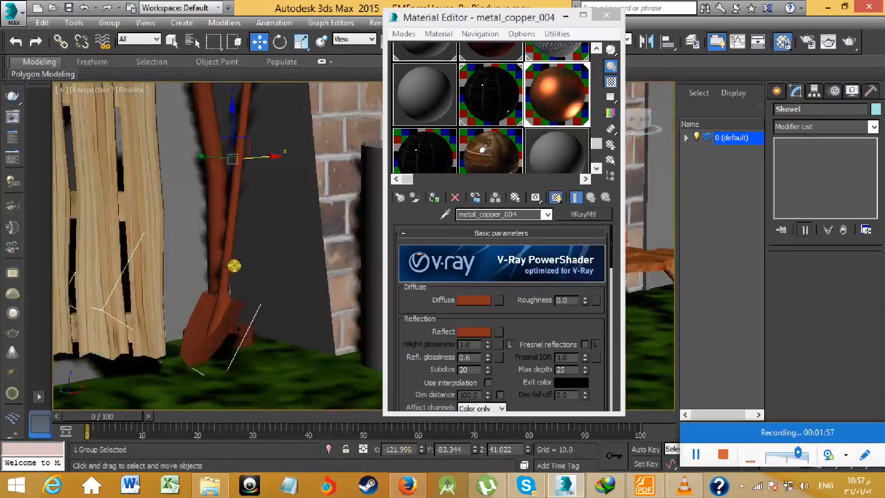
{"action": "scroll", "coordinate": [234, 266], "scroll_direction": "up", "scroll_amount": 2}
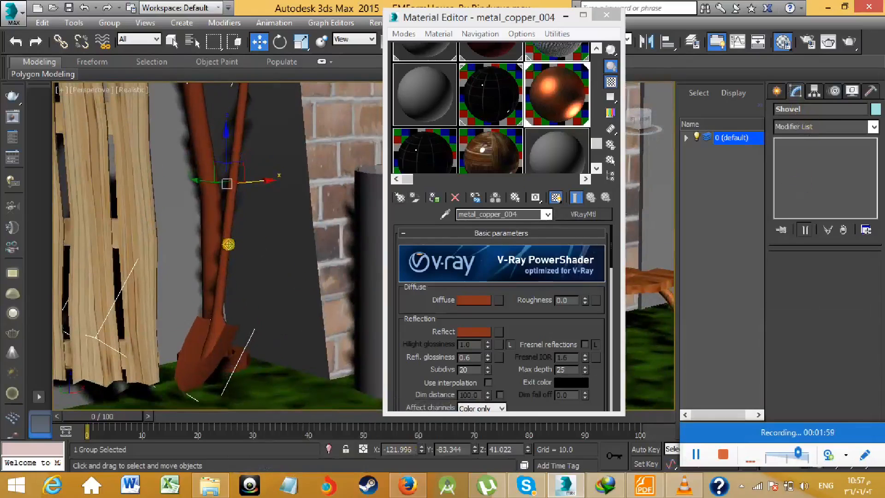
{"action": "right_click", "coordinate": [360, 242]}
{"action": "mouse_move", "coordinate": [293, 372]}
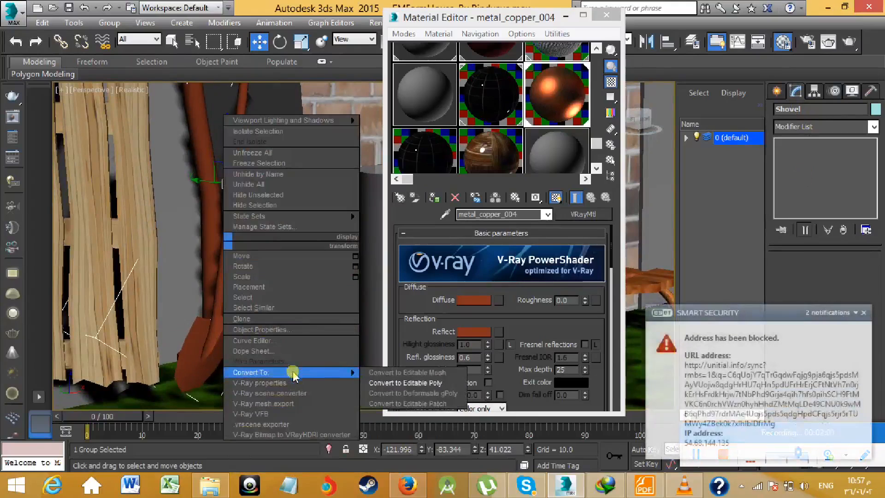
{"action": "left_click", "coordinate": [394, 384]}
- Select the Can object standing beside the wooden bench
{"action": "scroll", "coordinate": [291, 317], "scroll_direction": "down", "scroll_amount": 6}
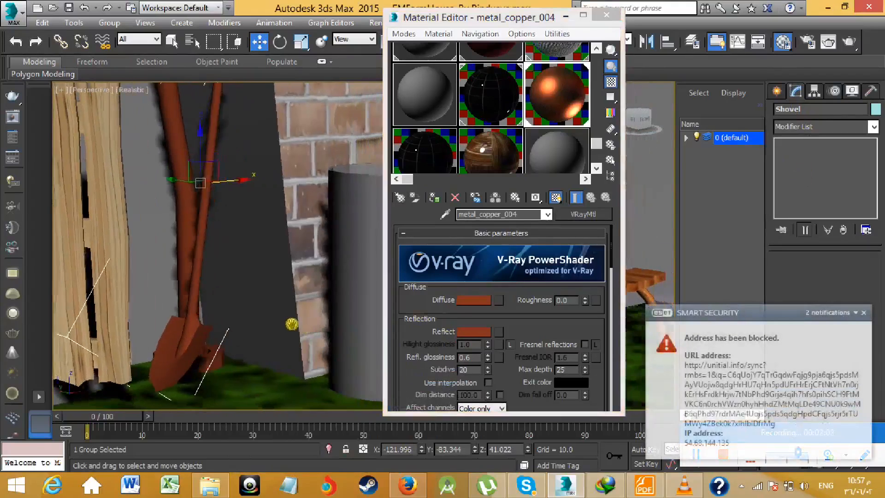
{"action": "middle_click_drag", "start_coordinate": [313, 271], "coordinate": [218, 259]}
{"action": "middle_click_drag", "start_coordinate": [268, 245], "coordinate": [258, 220]}
{"action": "left_click", "coordinate": [203, 271]}
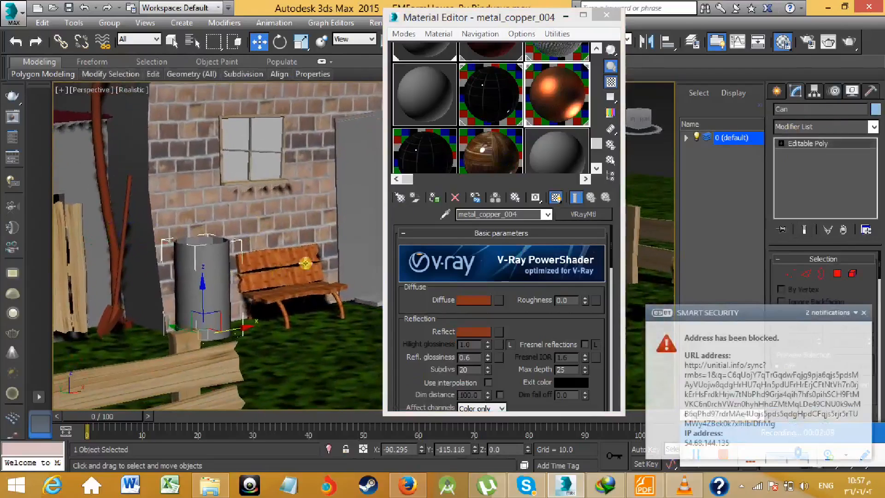
- Assign metal_copper_004 to the Can beside the wooden bench
{"action": "left_click", "coordinate": [560, 148]}
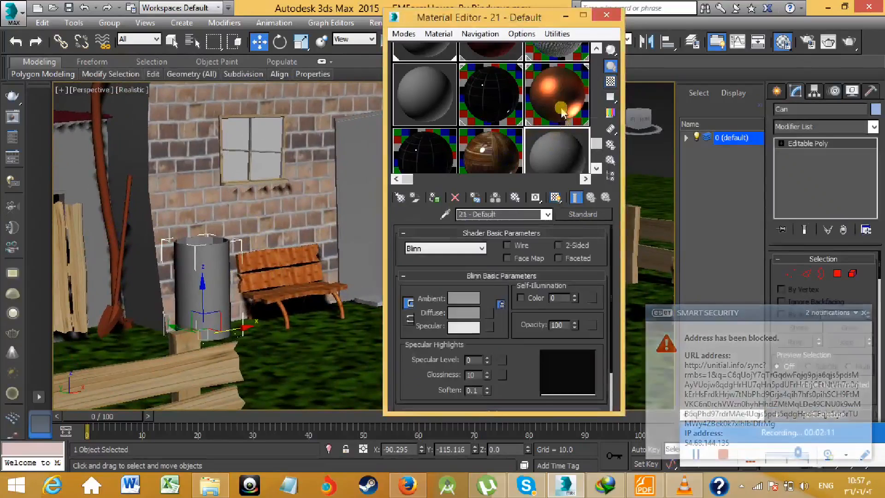
{"action": "left_click", "coordinate": [556, 94]}
{"action": "left_click", "coordinate": [442, 198]}
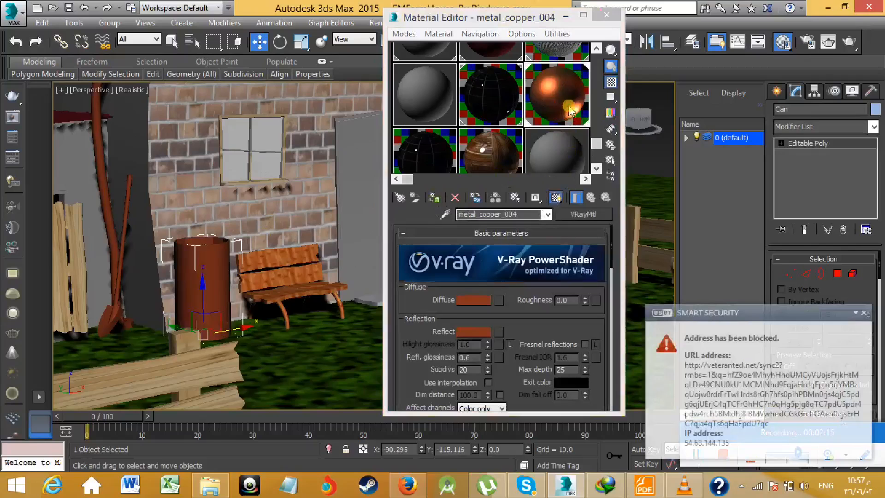
- Load metal_gold_004 into the unused 21 - Default material slot, assign it to the Can, and show it in the viewport
{"action": "left_click", "coordinate": [556, 150]}
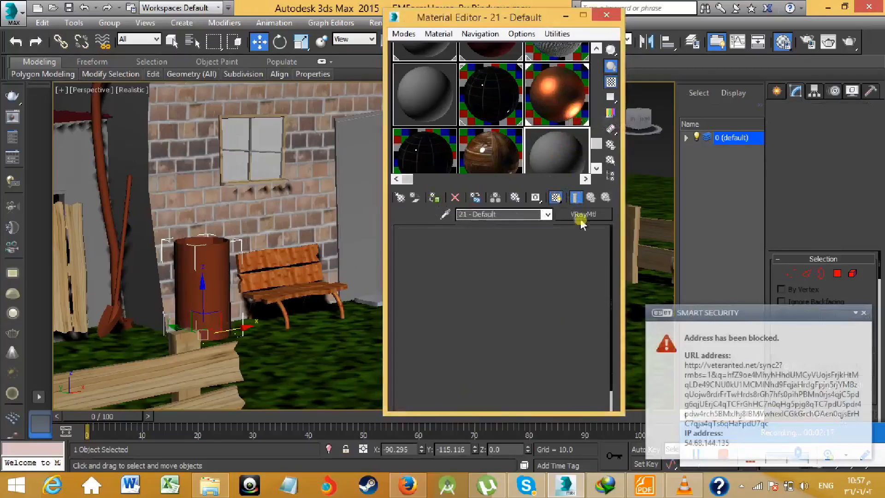
{"action": "left_click", "coordinate": [583, 214]}
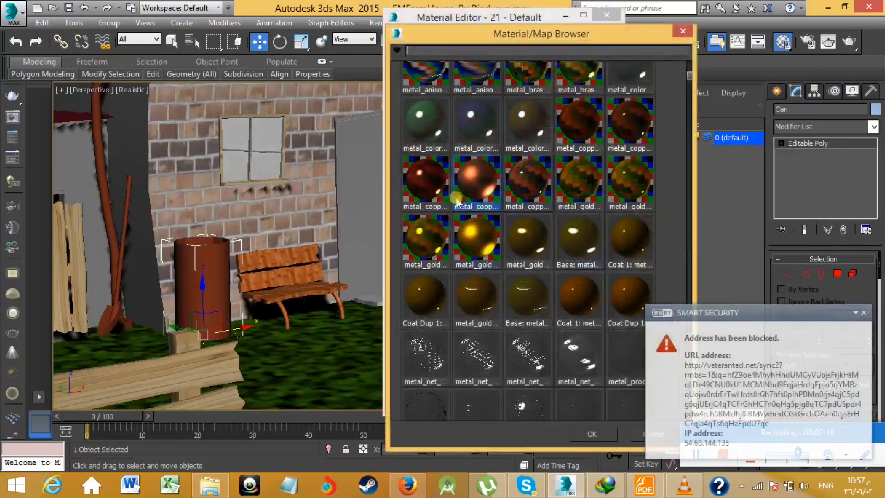
{"action": "scroll", "coordinate": [449, 185], "scroll_direction": "up", "scroll_amount": 2}
{"action": "scroll", "coordinate": [452, 186], "scroll_direction": "down", "scroll_amount": 2}
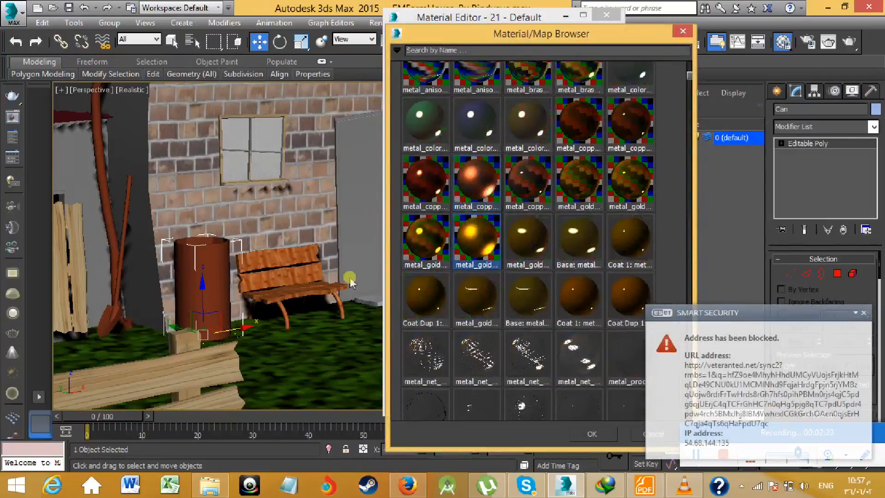
{"action": "double_click", "coordinate": [473, 237]}
{"action": "left_click", "coordinate": [446, 198]}
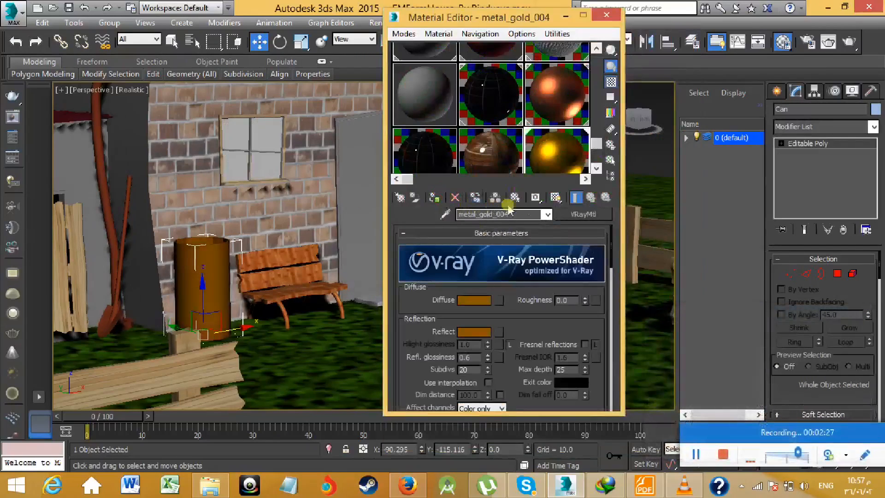
{"action": "left_click", "coordinate": [555, 197]}
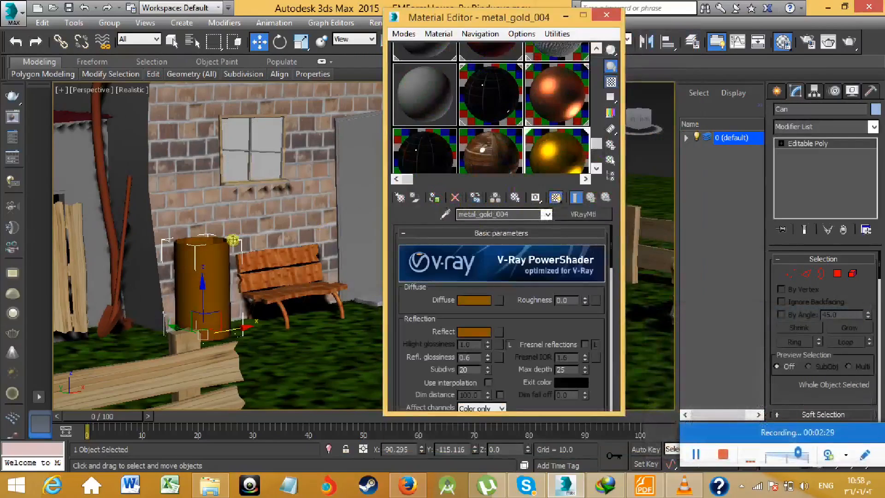
- Inspect the gold material on the Can from close up and from farther back
{"action": "scroll", "coordinate": [230, 245], "scroll_direction": "down", "scroll_amount": 4}
{"action": "middle_click_drag", "start_coordinate": [231, 245], "coordinate": [263, 251]}
{"action": "scroll", "coordinate": [267, 228], "scroll_direction": "down", "scroll_amount": 3}
{"action": "middle_click_drag", "start_coordinate": [225, 215], "coordinate": [317, 207]}
{"action": "scroll", "coordinate": [307, 274], "scroll_direction": "up", "scroll_amount": 5}
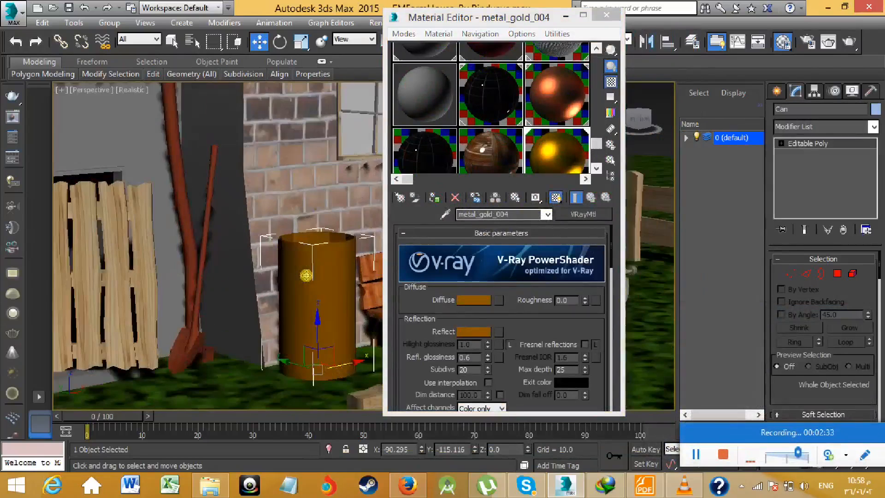
{"action": "scroll", "coordinate": [307, 273], "scroll_direction": "down", "scroll_amount": 3}
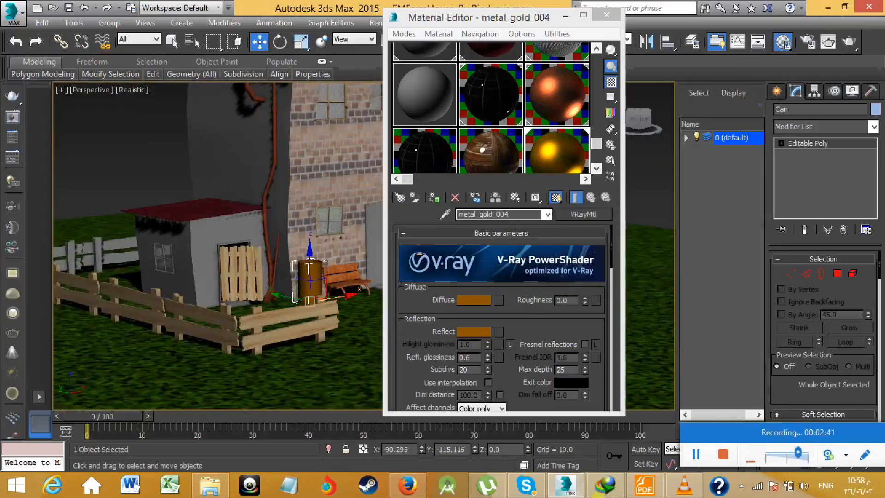
- Switch to Foxit Reader, examine the metal and plastic samples in archshaders_vol_1.pdf, and return to 3ds Max
{"action": "left_click", "coordinate": [644, 485]}
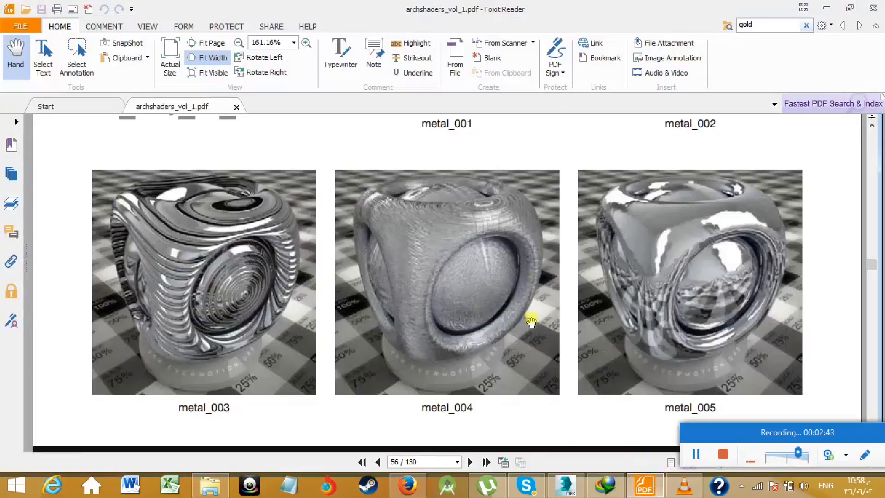
{"action": "scroll", "coordinate": [530, 321], "scroll_direction": "down", "scroll_amount": 5}
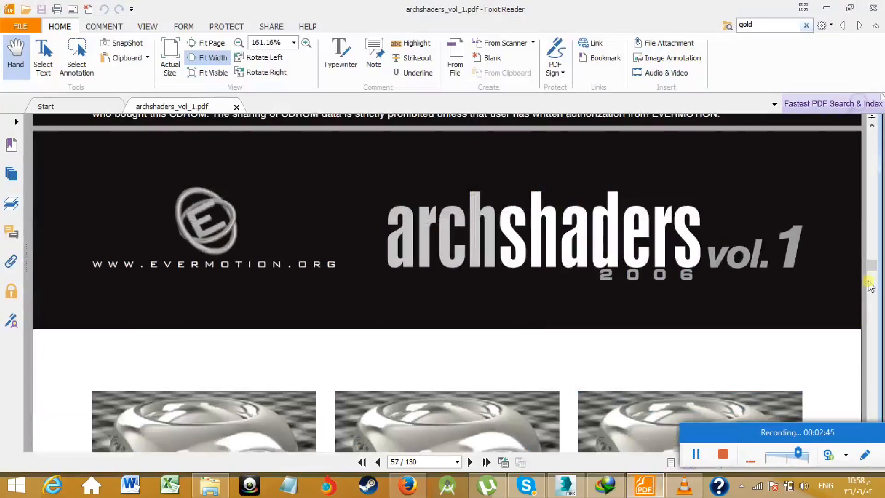
{"action": "left_click_drag", "start_coordinate": [875, 272], "coordinate": [875, 302]}
{"action": "scroll", "coordinate": [786, 332], "scroll_direction": "down", "scroll_amount": 3}
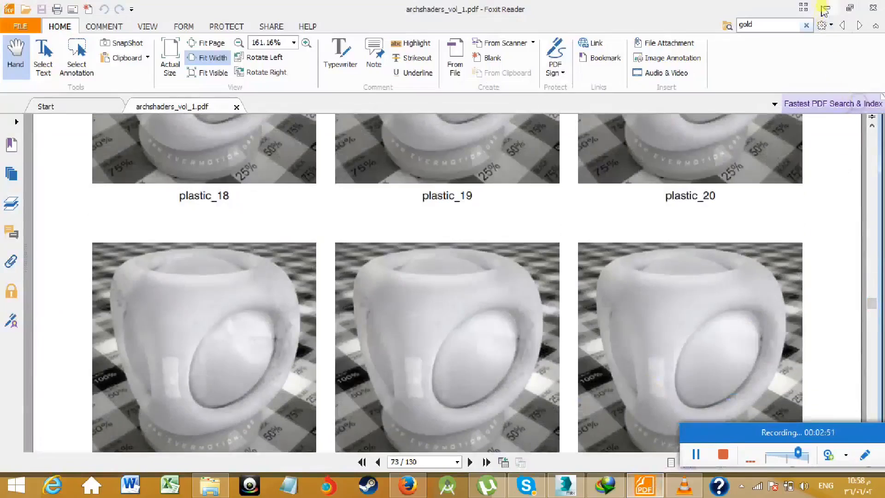
{"action": "left_click", "coordinate": [826, 7]}
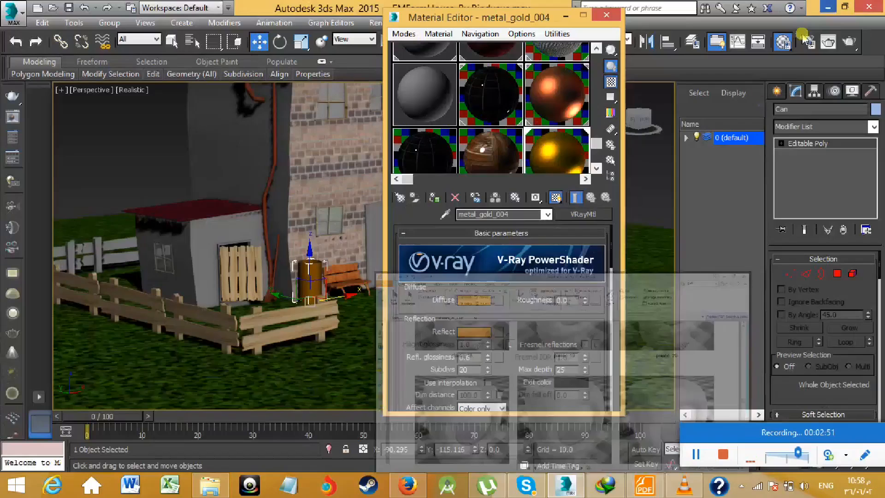
{"action": "left_click", "coordinate": [644, 485]}
{"action": "scroll", "coordinate": [516, 300], "scroll_direction": "down", "scroll_amount": 3}
{"action": "scroll", "coordinate": [514, 299], "scroll_direction": "up", "scroll_amount": 10}
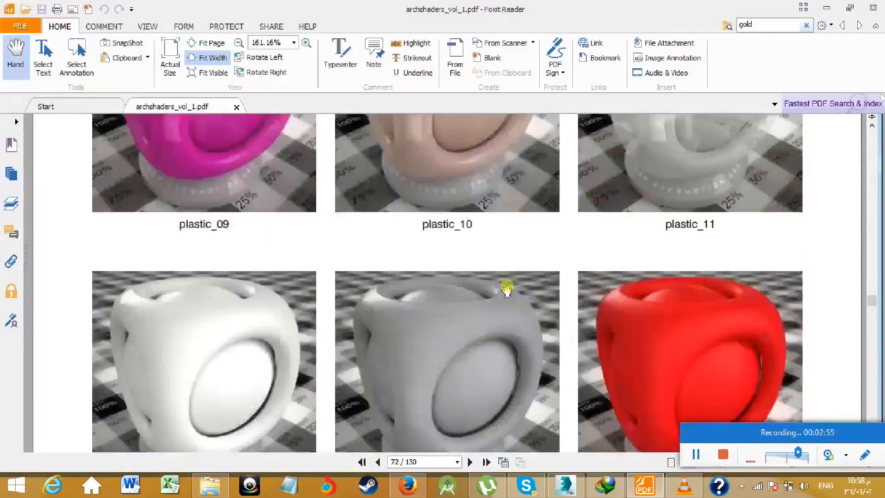
{"action": "scroll", "coordinate": [359, 293], "scroll_direction": "up", "scroll_amount": 12}
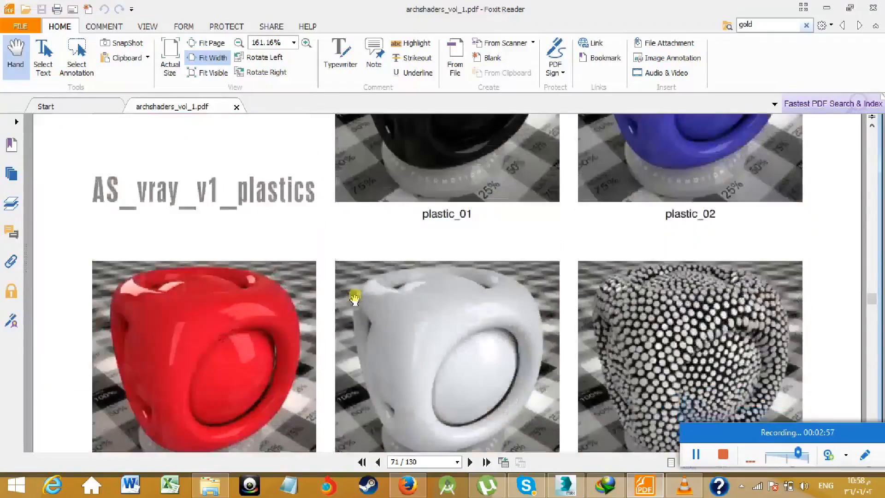
{"action": "scroll", "coordinate": [355, 298], "scroll_direction": "down", "scroll_amount": 4}
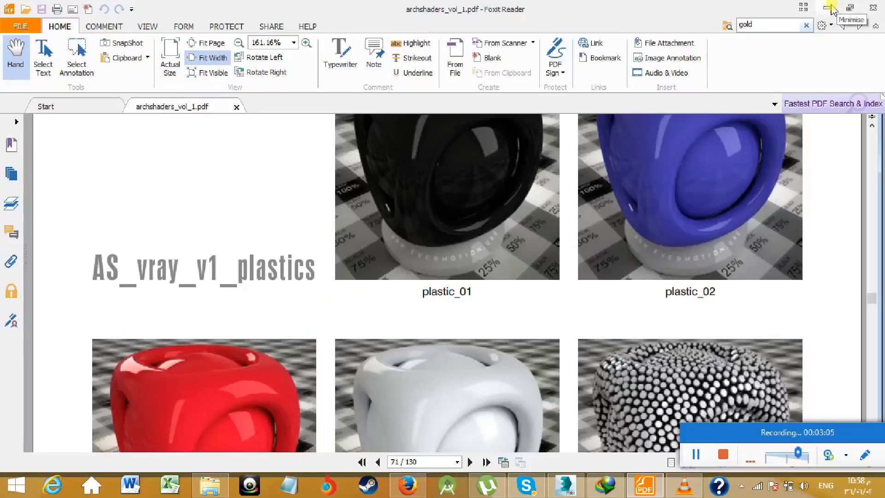
{"action": "scroll", "coordinate": [553, 271], "scroll_direction": "down", "scroll_amount": 12}
{"action": "scroll", "coordinate": [533, 269], "scroll_direction": "up", "scroll_amount": 3}
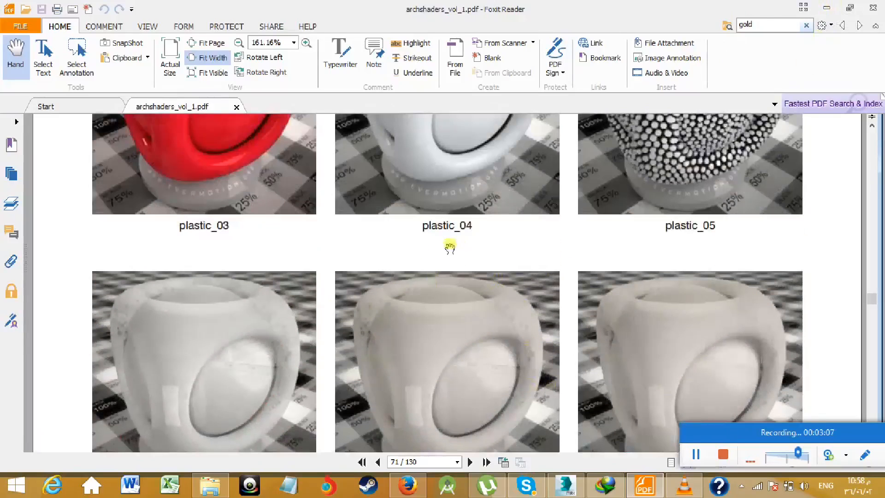
{"action": "scroll", "coordinate": [449, 247], "scroll_direction": "up", "scroll_amount": 1}
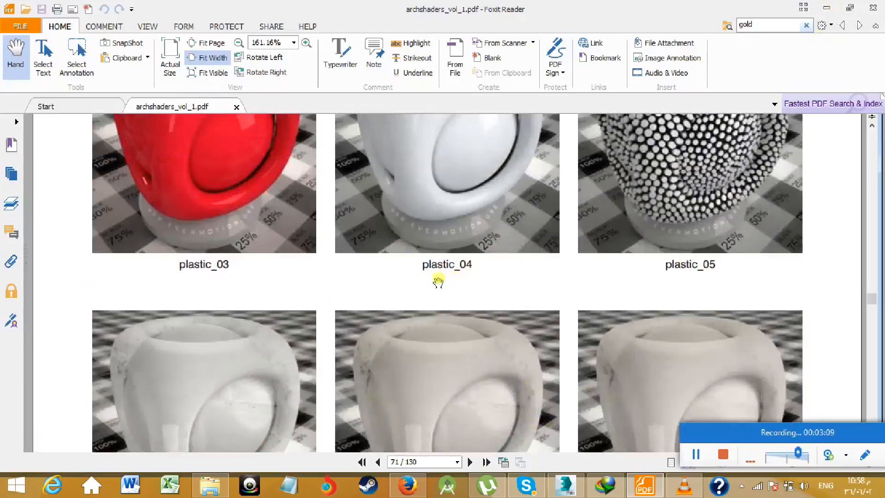
{"action": "left_click", "coordinate": [826, 7]}
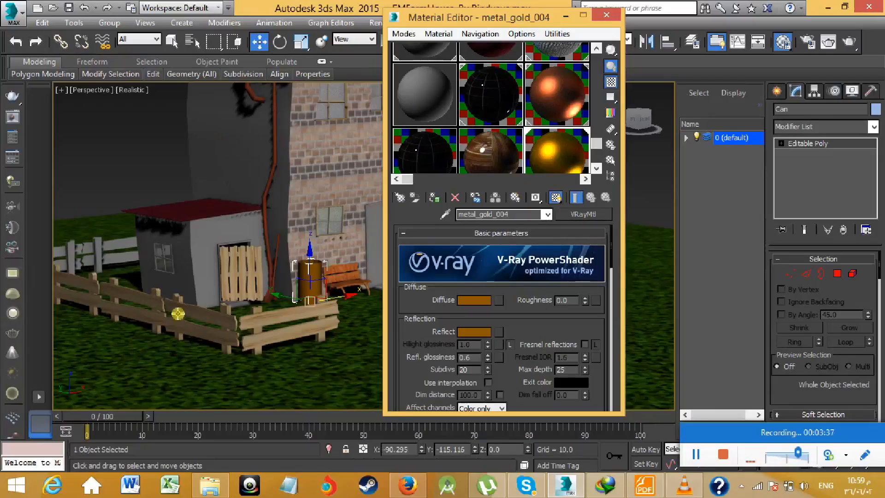
- Reapply metal_gold_004 to the selected Can beside the bench
{"action": "middle_click_drag", "start_coordinate": [113, 254], "coordinate": [172, 282]}
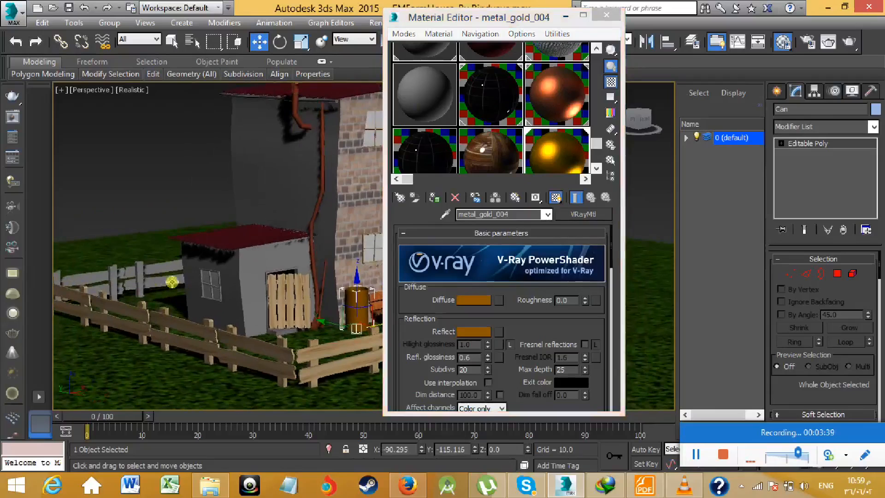
{"action": "middle_click_drag", "start_coordinate": [240, 336], "coordinate": [211, 331]}
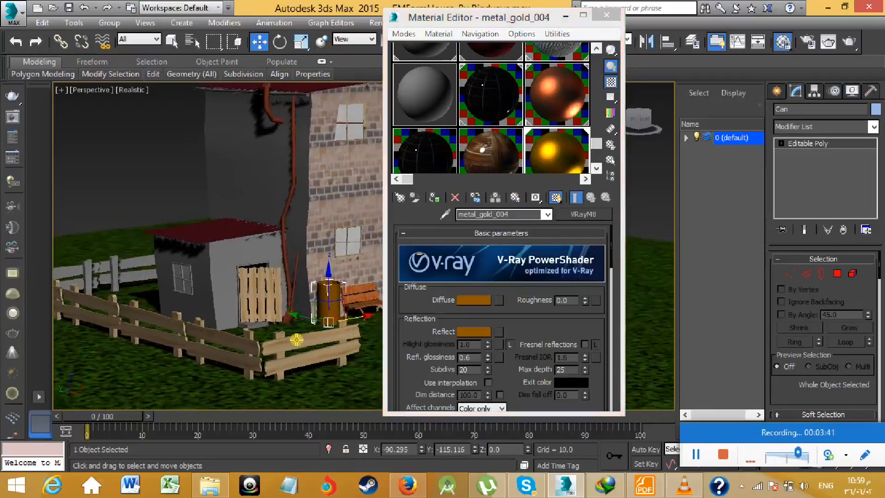
{"action": "middle_click_drag", "start_coordinate": [220, 292], "coordinate": [207, 312]}
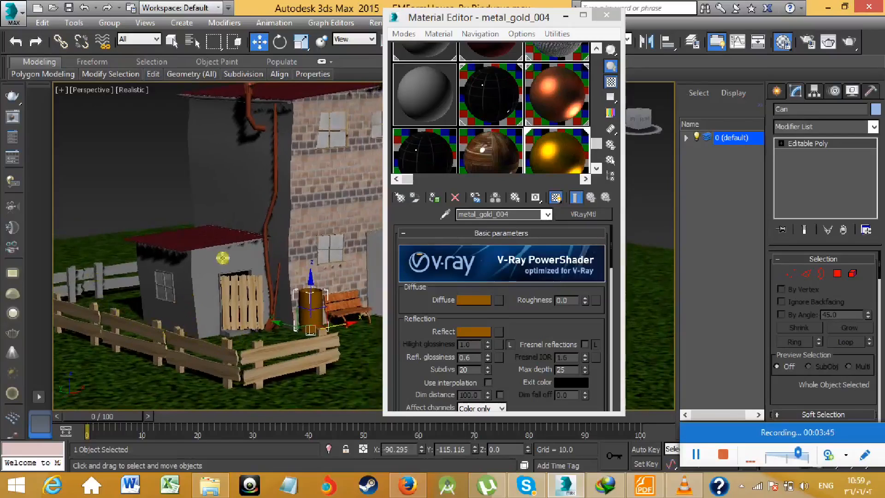
{"action": "middle_click_drag", "start_coordinate": [278, 302], "coordinate": [223, 321]}
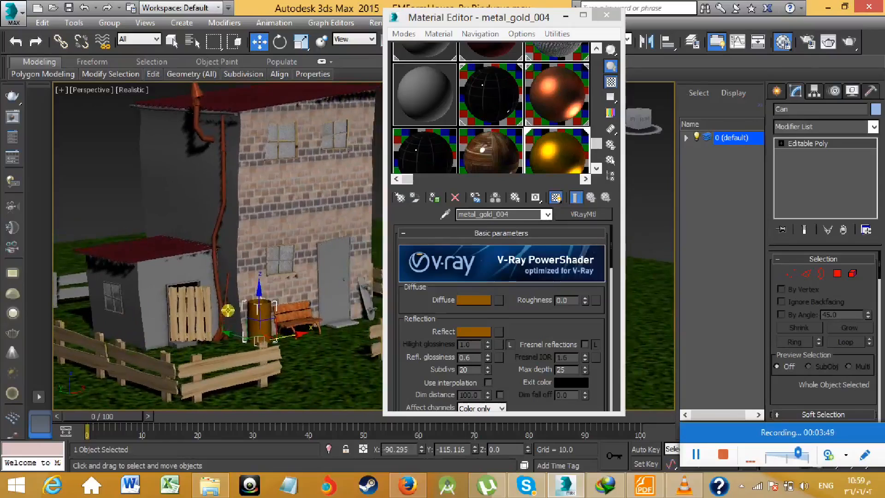
{"action": "left_click", "coordinate": [431, 198]}
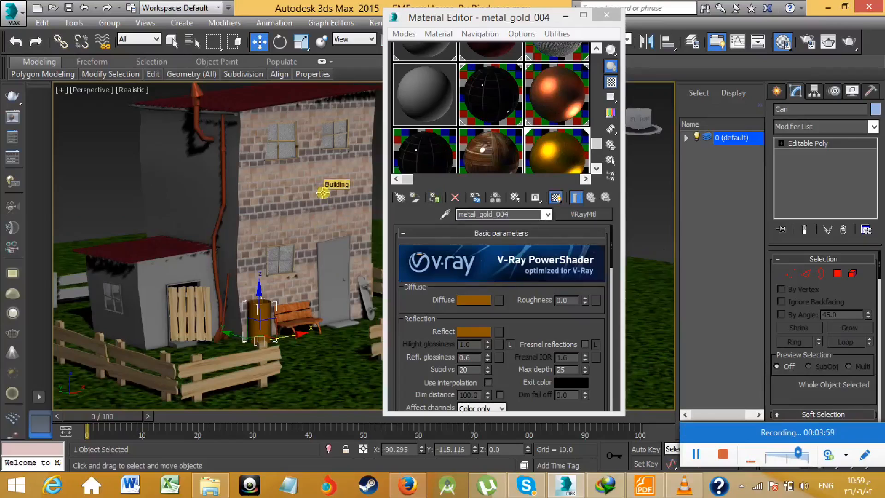
- Minimize the Material Editor and frame the whole farmhouse with its fences in the perspective view
{"action": "middle_click_drag", "start_coordinate": [305, 202], "coordinate": [317, 234]}
{"action": "scroll", "coordinate": [321, 225], "scroll_direction": "up", "scroll_amount": 3}
{"action": "scroll", "coordinate": [322, 225], "scroll_direction": "down", "scroll_amount": 3}
{"action": "left_click", "coordinate": [565, 16]}
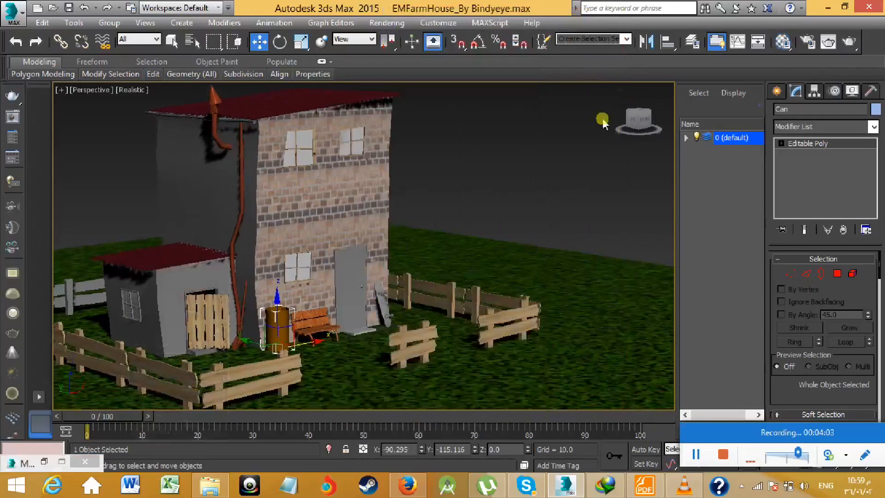
{"action": "middle_click_drag", "start_coordinate": [492, 201], "coordinate": [501, 189]}
{"action": "middle_click_drag", "start_coordinate": [429, 245], "coordinate": [464, 238]}
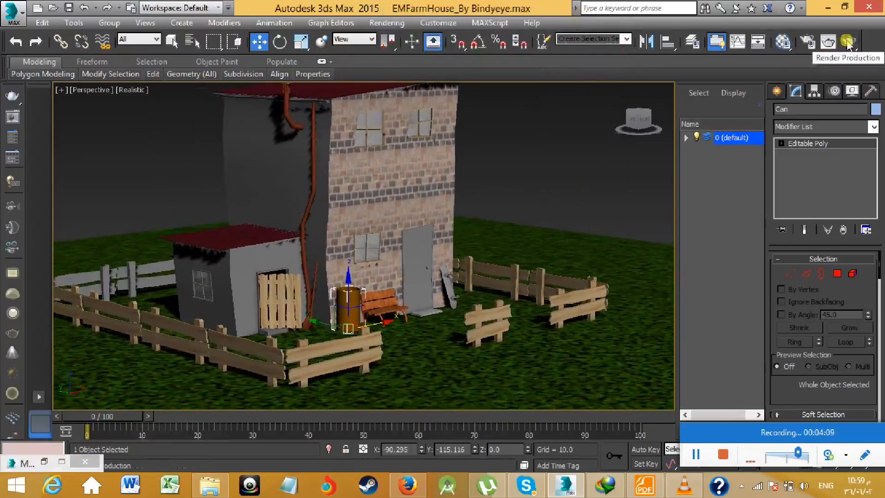
- Create a Standard Skylight on the grass in front of the farmhouse, outside the fence
{"action": "left_click", "coordinate": [776, 91]}
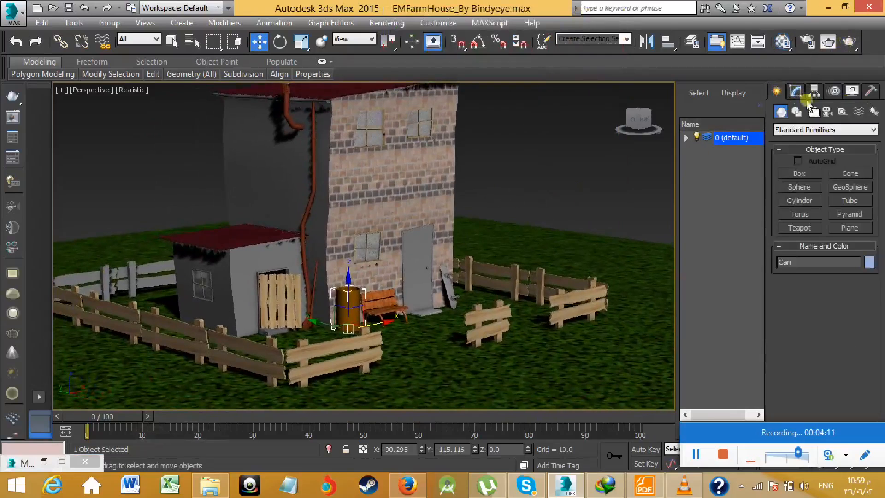
{"action": "left_click", "coordinate": [796, 131]}
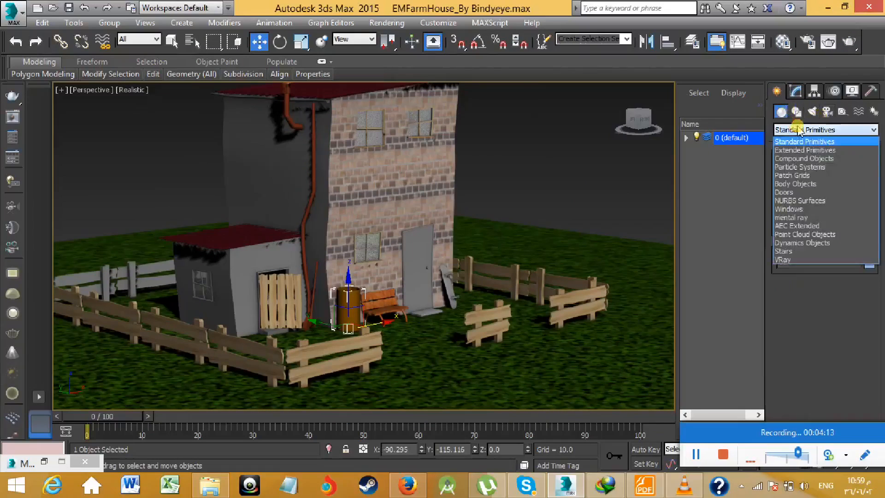
{"action": "left_click", "coordinate": [798, 130]}
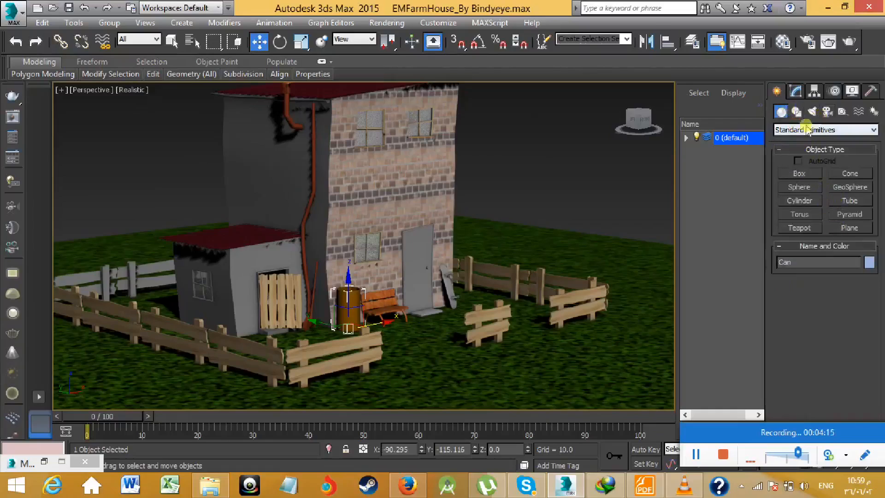
{"action": "left_click", "coordinate": [811, 111]}
{"action": "left_click", "coordinate": [824, 130]}
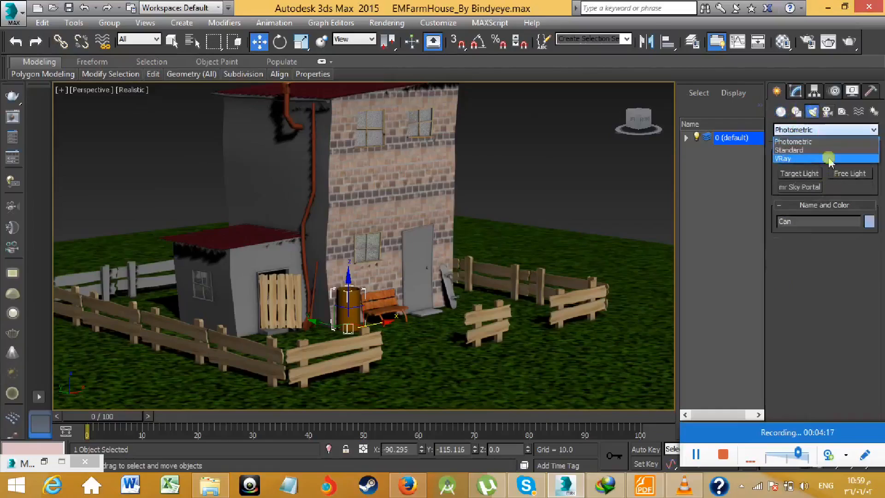
{"action": "left_click", "coordinate": [804, 150]}
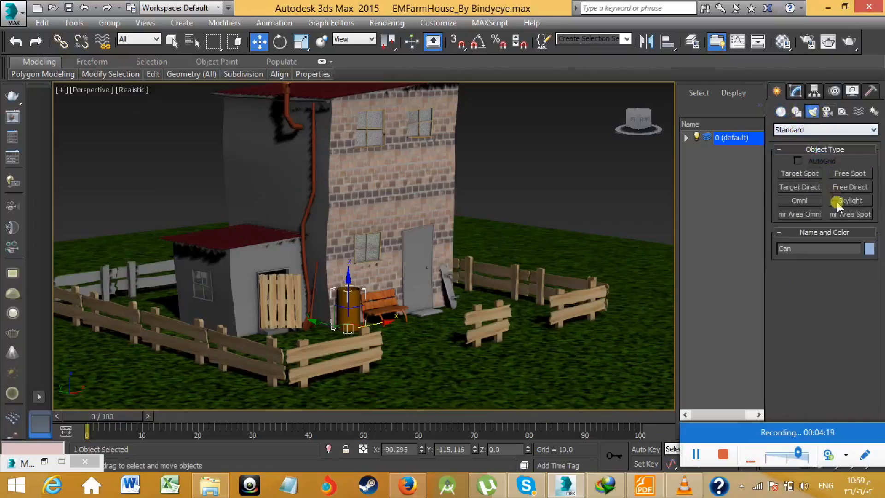
{"action": "left_click", "coordinate": [844, 203]}
{"action": "scroll", "coordinate": [460, 267], "scroll_direction": "down", "scroll_amount": 10}
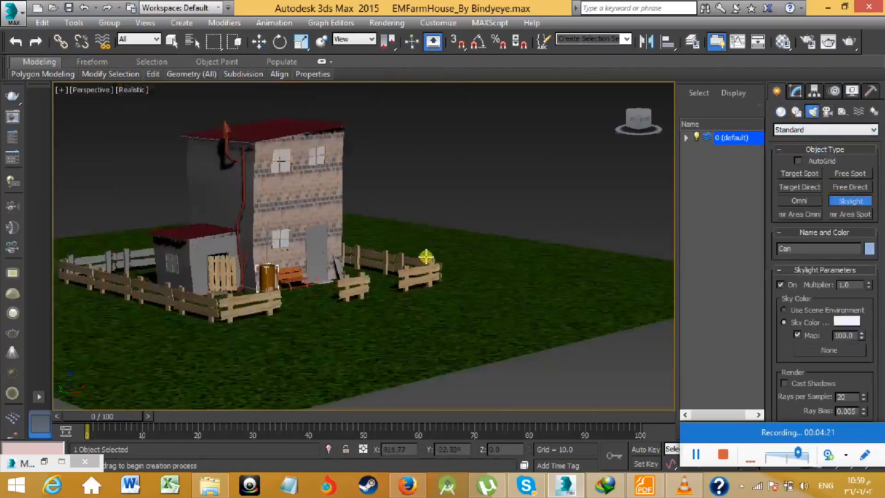
{"action": "left_click", "coordinate": [480, 304]}
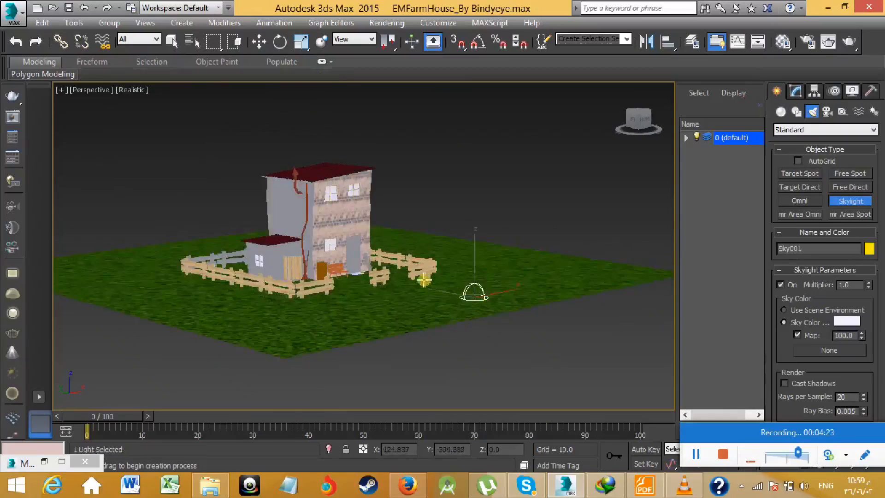
- Raise the skylight along the Z axis to about 227 units above the ground
{"action": "scroll", "coordinate": [417, 301], "scroll_direction": "up", "scroll_amount": 10}
{"action": "scroll", "coordinate": [417, 301], "scroll_direction": "down", "scroll_amount": 10}
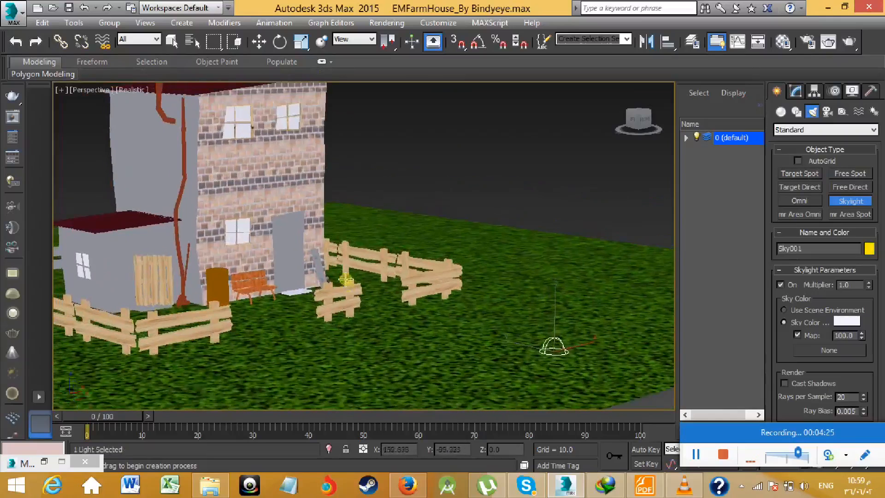
{"action": "left_click", "coordinate": [259, 42]}
{"action": "left_click_drag", "start_coordinate": [555, 303], "coordinate": [572, 107]}
{"action": "middle_click_drag", "start_coordinate": [425, 182], "coordinate": [497, 230]}
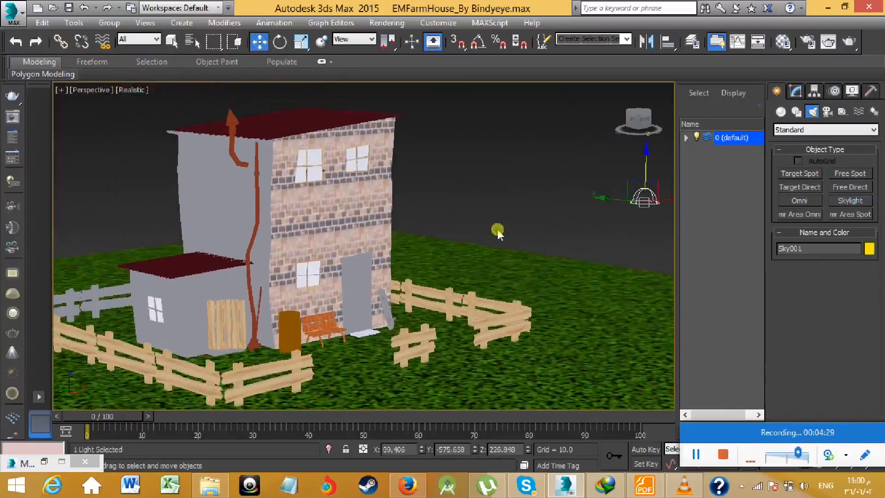
- Run a test render of the perspective view with the skylight, cancel it and close the frame buffer
{"action": "scroll", "coordinate": [484, 213], "scroll_direction": "up", "scroll_amount": 5}
{"action": "scroll", "coordinate": [420, 220], "scroll_direction": "down", "scroll_amount": 5}
{"action": "middle_click_drag", "start_coordinate": [385, 240], "coordinate": [433, 252]}
{"action": "left_click", "coordinate": [848, 42]}
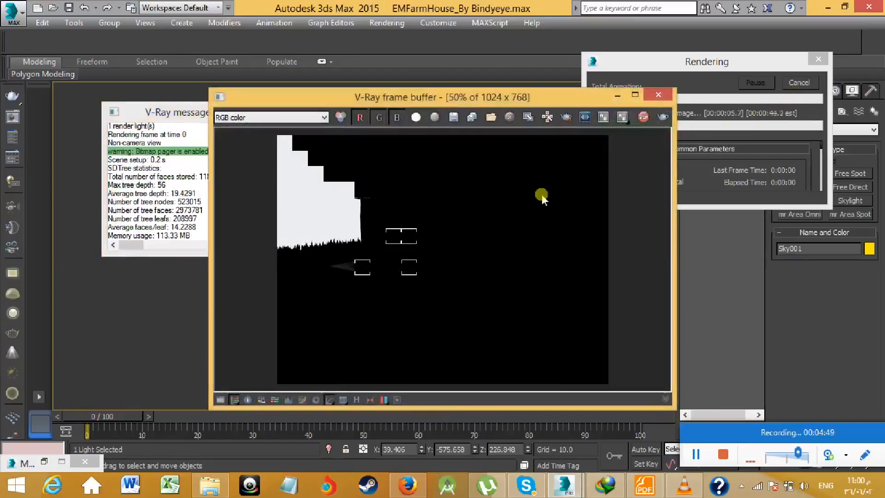
{"action": "left_click", "coordinate": [792, 83]}
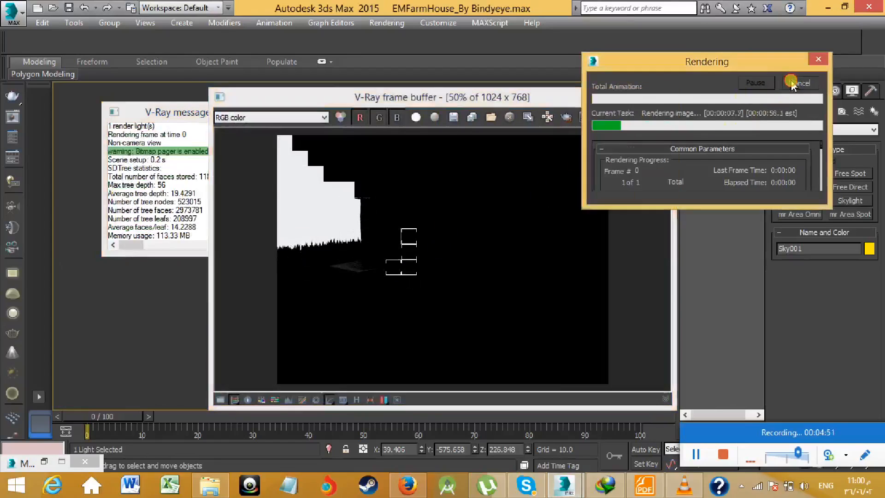
{"action": "left_click", "coordinate": [657, 94]}
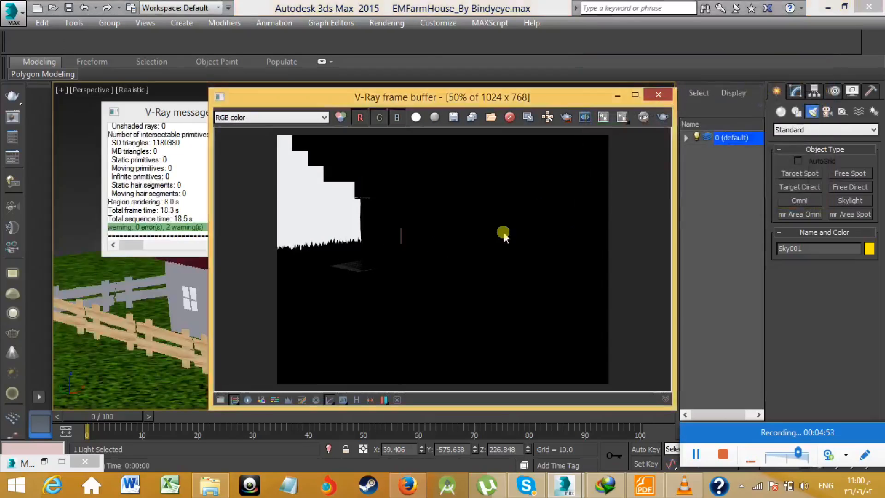
- Delete the skylight from the scene and close the V-Ray messages window
{"action": "middle_click_drag", "start_coordinate": [476, 257], "coordinate": [512, 250]}
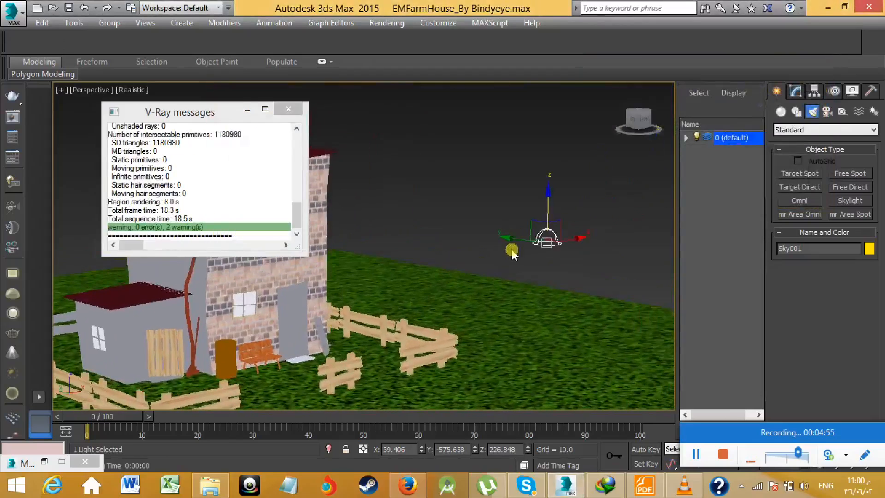
{"action": "key", "text": "Delete"}
{"action": "middle_click_drag", "start_coordinate": [403, 264], "coordinate": [480, 243]}
{"action": "left_click", "coordinate": [303, 111]}
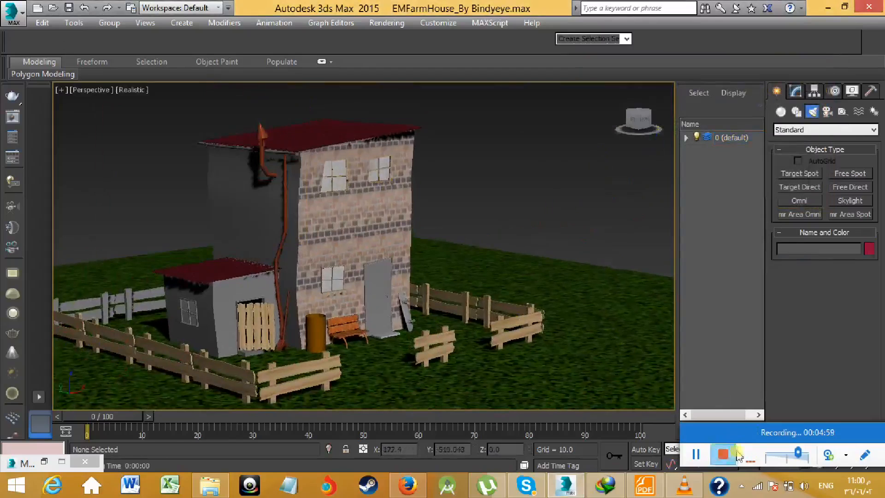
- Frame the whole farmhouse with its fences and render the perspective view in V-Ray without the skylight
{"action": "middle_click_drag", "start_coordinate": [532, 232], "coordinate": [525, 239]}
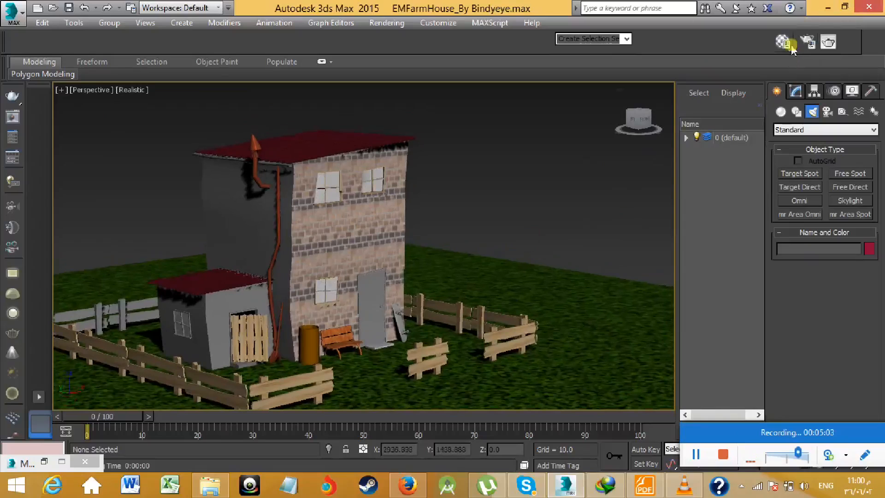
{"action": "left_click", "coordinate": [848, 42]}
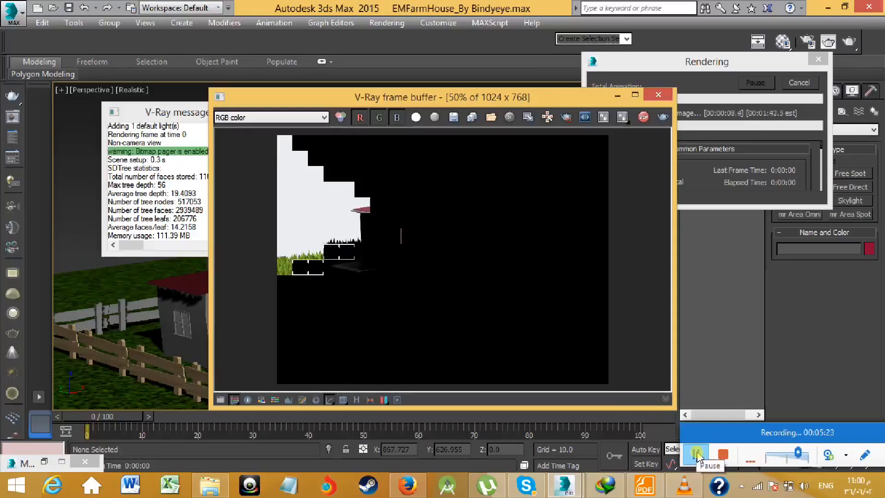
{"action": "left_click", "coordinate": [696, 454]}
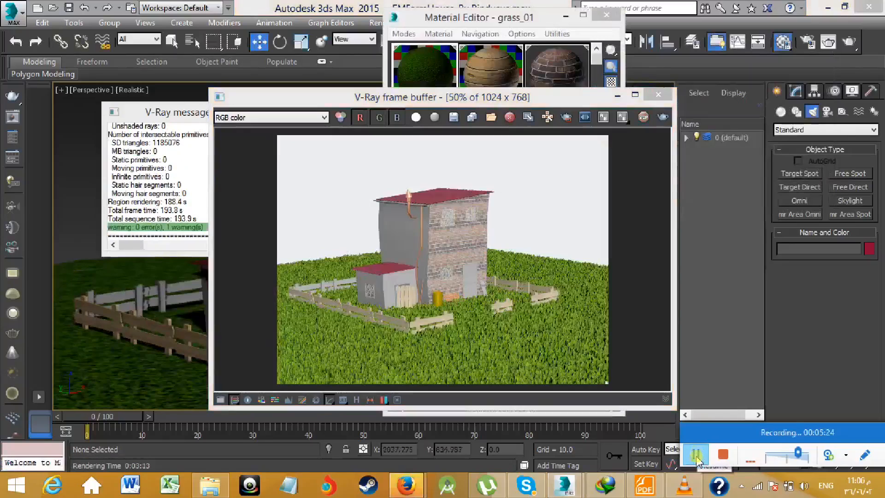
- Enlarge the V-Ray frame buffer and examine the rendered walls, roofs, copper pipes, gold can, fences and grass at 200%
{"action": "double_click", "coordinate": [560, 100]}
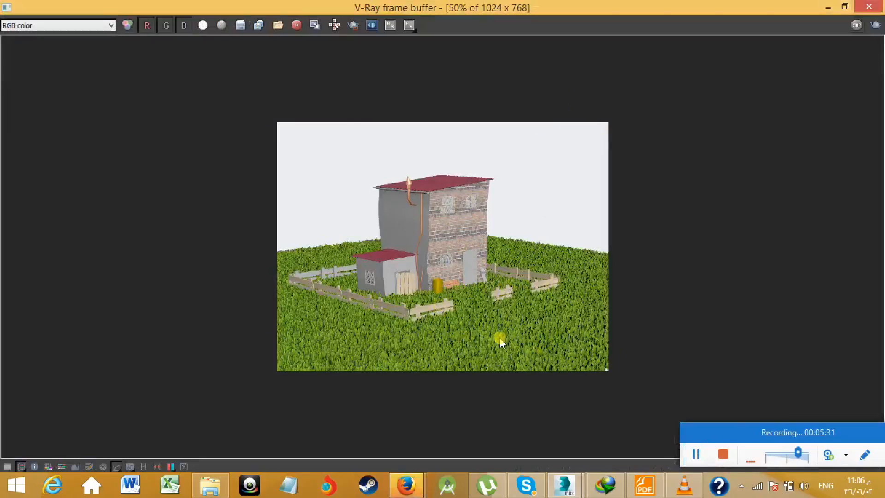
{"action": "scroll", "coordinate": [448, 280], "scroll_direction": "up", "scroll_amount": 2}
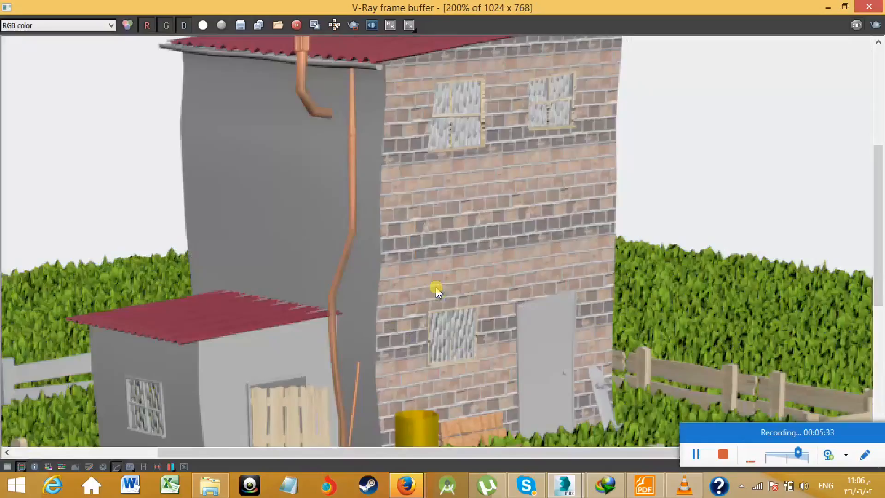
{"action": "scroll", "coordinate": [436, 287], "scroll_direction": "down", "scroll_amount": 1}
{"action": "scroll", "coordinate": [445, 336], "scroll_direction": "up", "scroll_amount": 1}
{"action": "middle_click_drag", "start_coordinate": [445, 340], "coordinate": [403, 228]}
{"action": "middle_click_drag", "start_coordinate": [433, 263], "coordinate": [472, 290]}
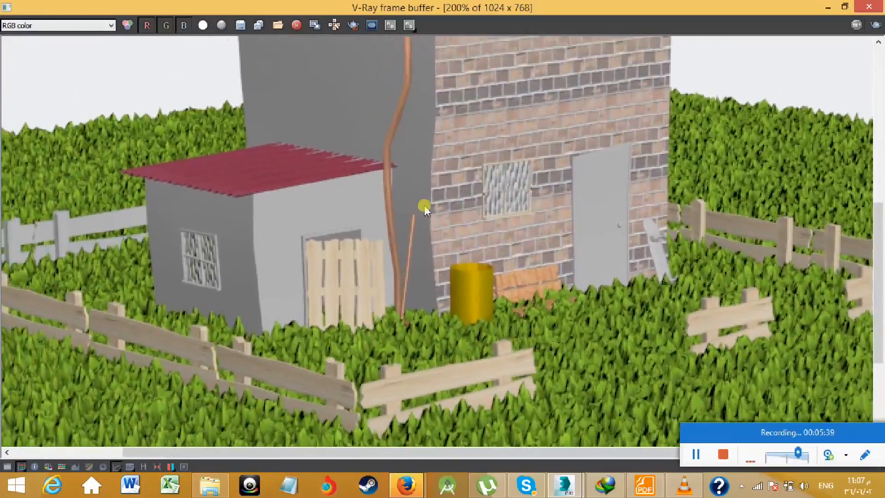
{"action": "middle_click_drag", "start_coordinate": [424, 206], "coordinate": [442, 339]}
{"action": "middle_click_drag", "start_coordinate": [408, 169], "coordinate": [410, 274]}
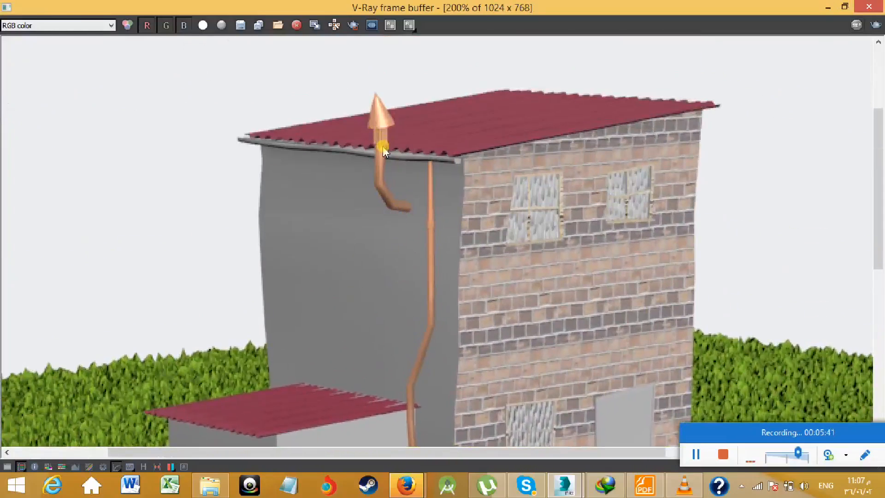
{"action": "middle_click_drag", "start_coordinate": [463, 153], "coordinate": [416, 76]}
{"action": "middle_click_drag", "start_coordinate": [522, 396], "coordinate": [468, 257]}
{"action": "middle_click_drag", "start_coordinate": [323, 362], "coordinate": [579, 302]}
{"action": "middle_click_drag", "start_coordinate": [352, 275], "coordinate": [422, 281]}
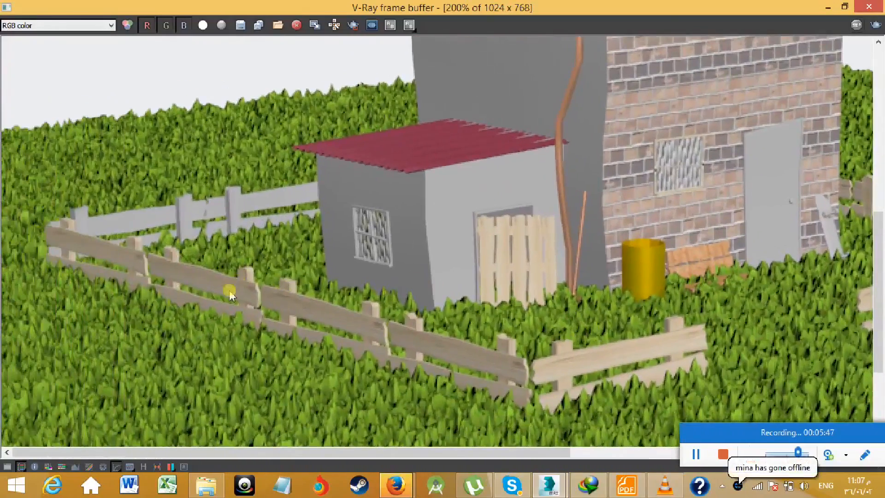
{"action": "middle_click_drag", "start_coordinate": [443, 347], "coordinate": [384, 358]}
{"action": "middle_click_drag", "start_coordinate": [590, 276], "coordinate": [564, 280]}
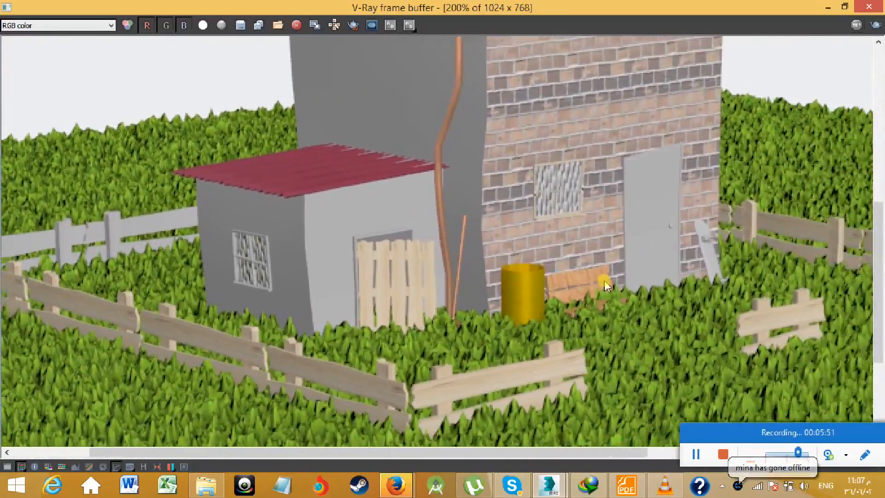
- Dismiss the security alert and review the complete farmhouse render at several magnifications, ending at 100%
{"action": "scroll", "coordinate": [596, 284], "scroll_direction": "down", "scroll_amount": 2}
{"action": "scroll", "coordinate": [589, 285], "scroll_direction": "up", "scroll_amount": 1}
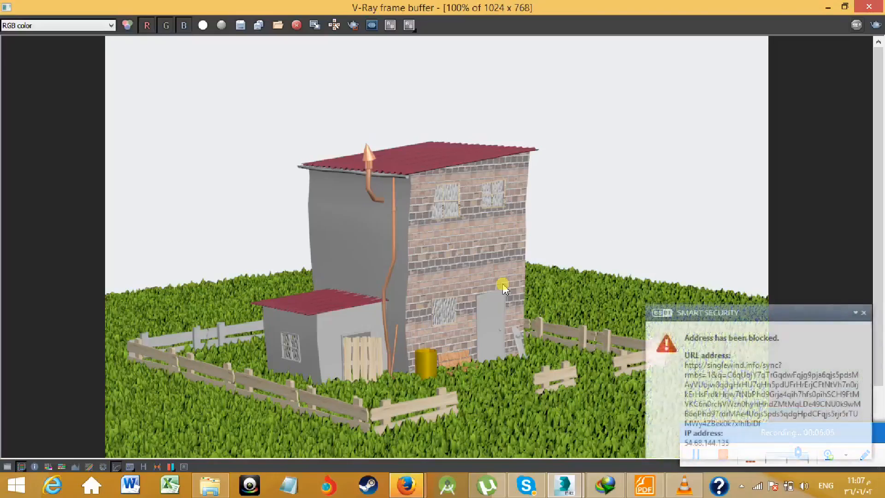
{"action": "left_click", "coordinate": [863, 313]}
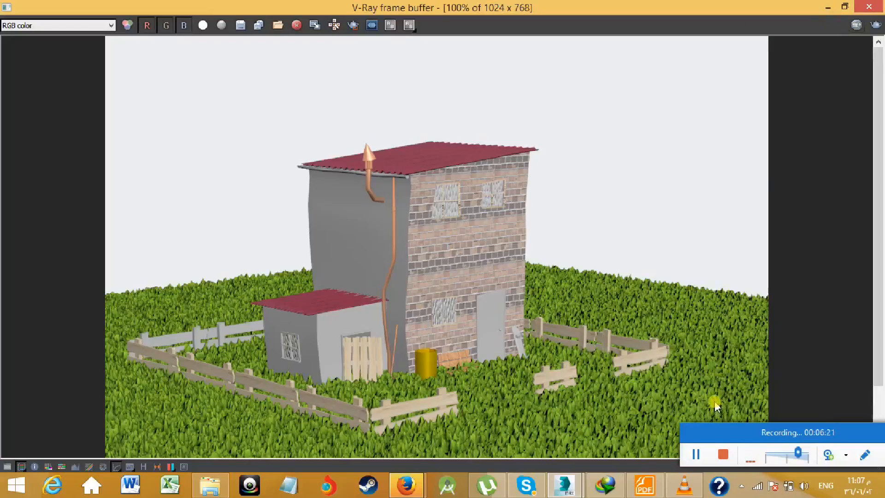
{"action": "scroll", "coordinate": [659, 492], "scroll_direction": "up", "scroll_amount": 1}
{"action": "scroll", "coordinate": [511, 323], "scroll_direction": "down", "scroll_amount": 3}
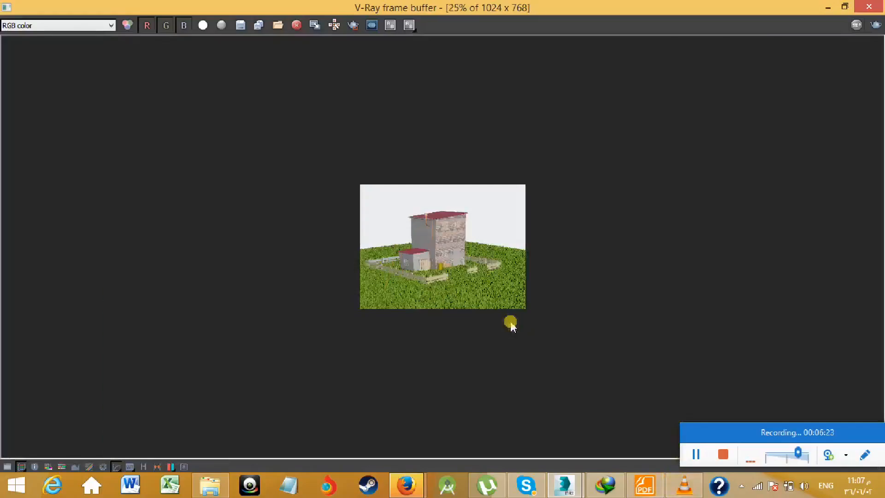
{"action": "scroll", "coordinate": [446, 265], "scroll_direction": "up", "scroll_amount": 3}
{"action": "scroll", "coordinate": [446, 261], "scroll_direction": "down", "scroll_amount": 2}
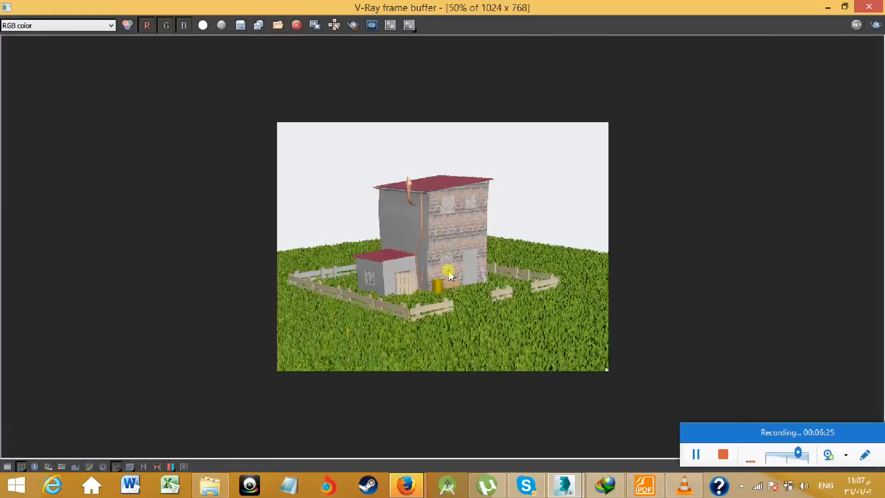
{"action": "scroll", "coordinate": [451, 275], "scroll_direction": "up", "scroll_amount": 1}
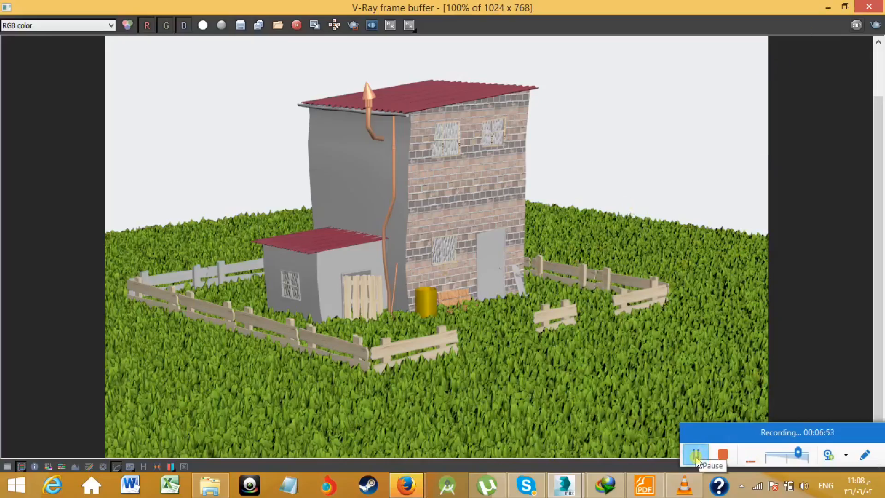
{"action": "left_click", "coordinate": [724, 456]}
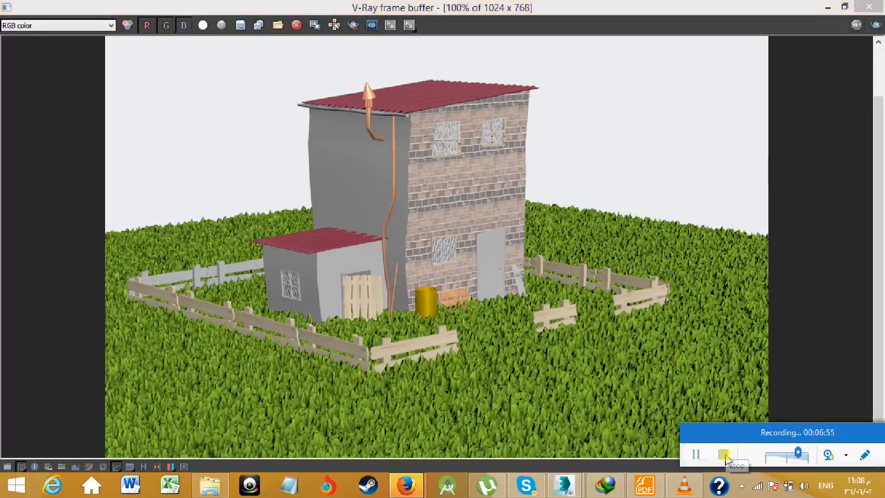